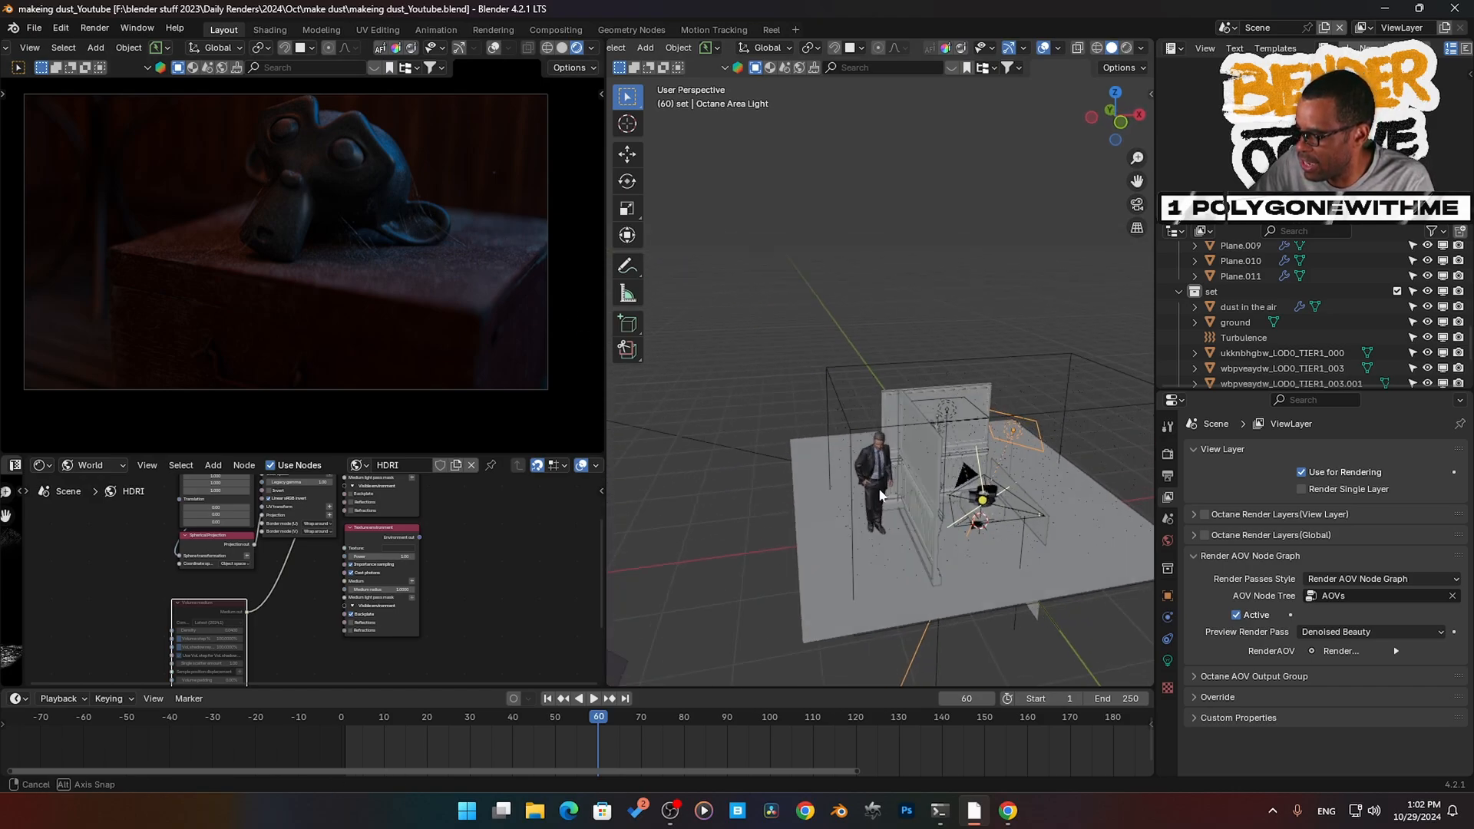
- Examine the room set, including its two wall panels and the dust-in-the-air box surrounding it
{"action": "scroll", "coordinate": [921, 521], "scroll_direction": "up", "scroll_amount": 4}
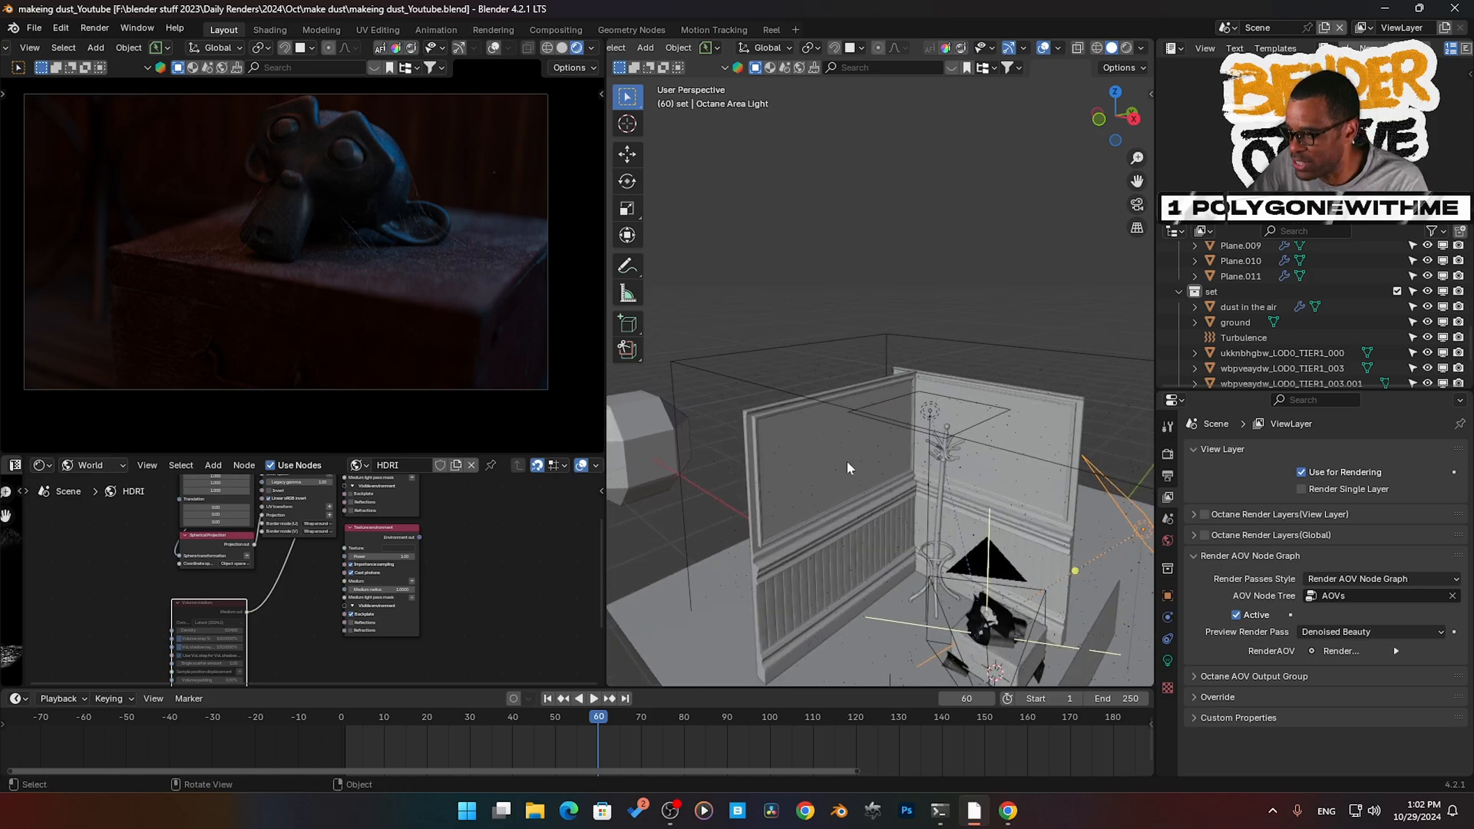
{"action": "left_click", "coordinate": [834, 468]}
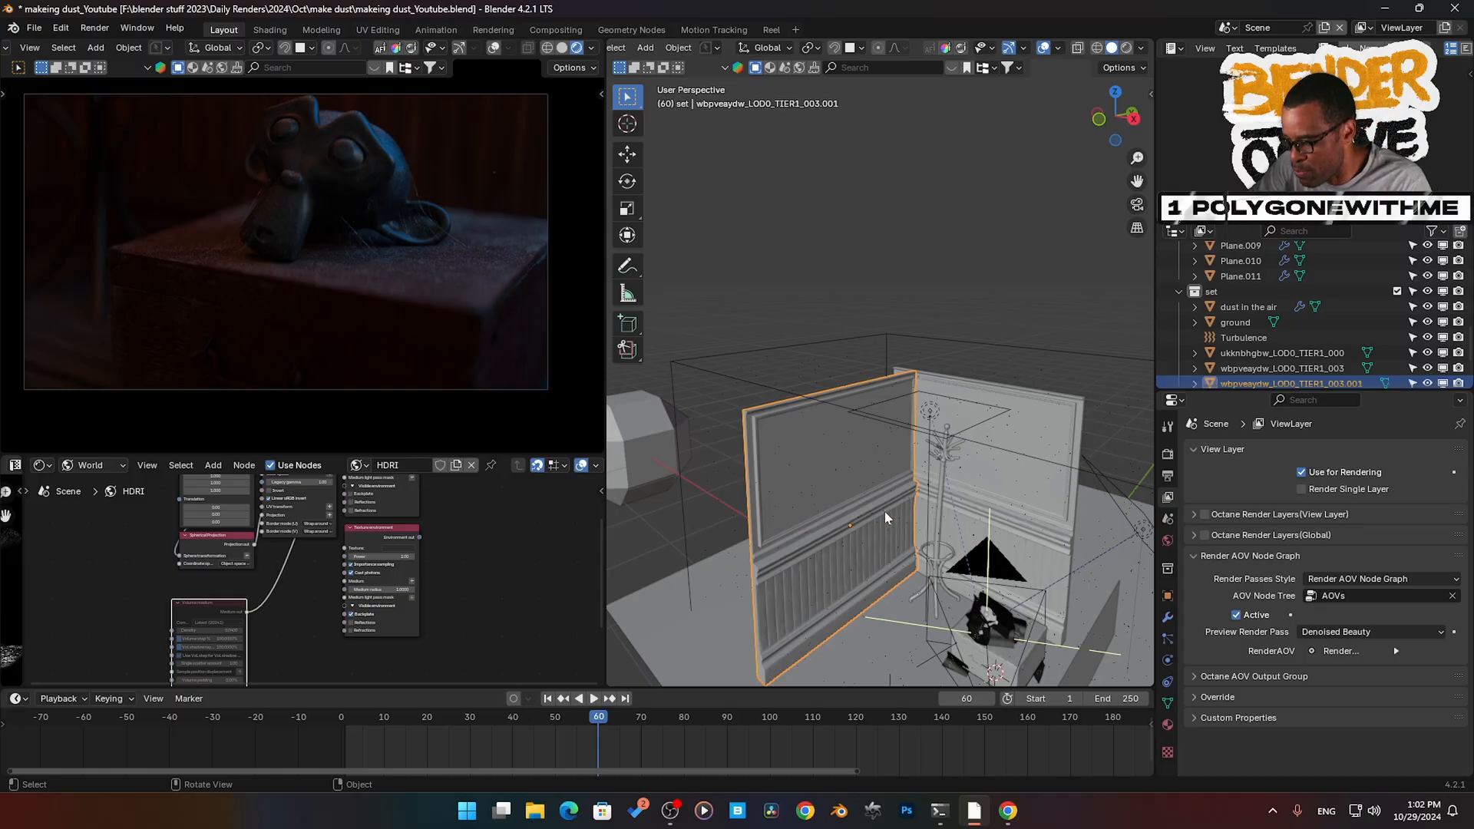
{"action": "scroll", "coordinate": [845, 504], "scroll_direction": "up", "scroll_amount": 4}
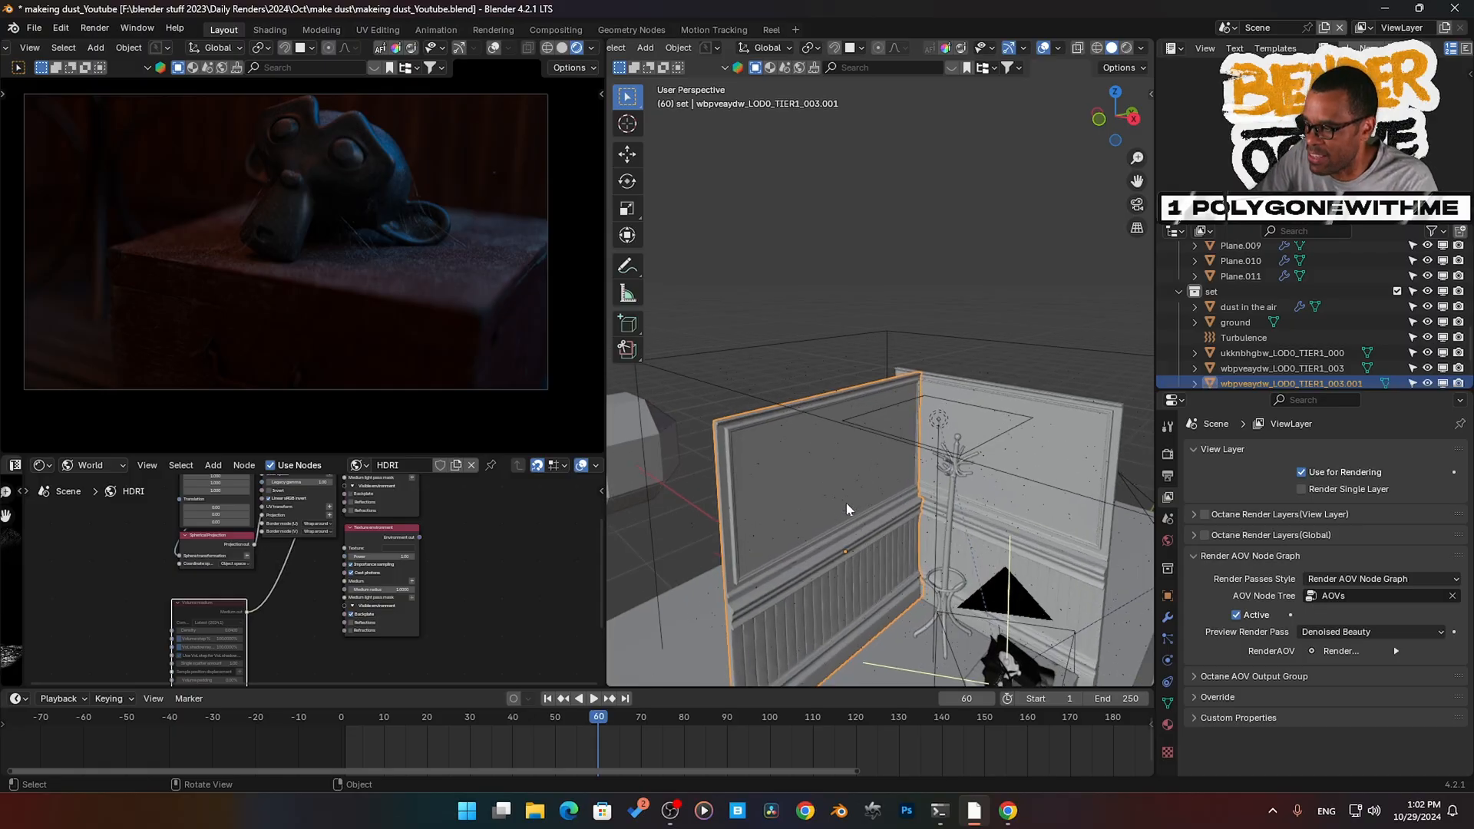
{"action": "middle_click_drag", "start_coordinate": [855, 514], "coordinate": [895, 578]}
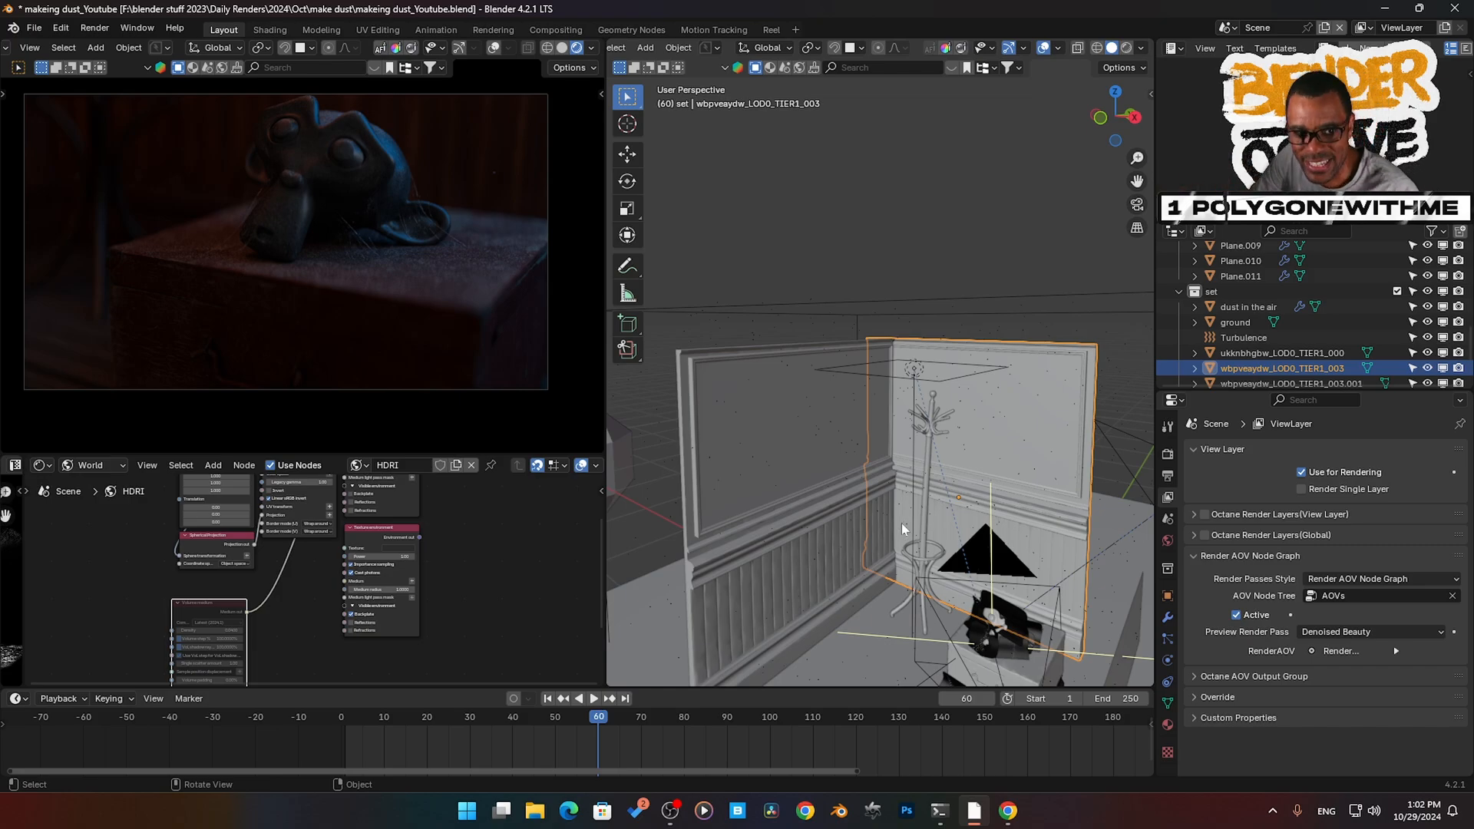
{"action": "middle_click_drag", "start_coordinate": [906, 529], "coordinate": [938, 558]}
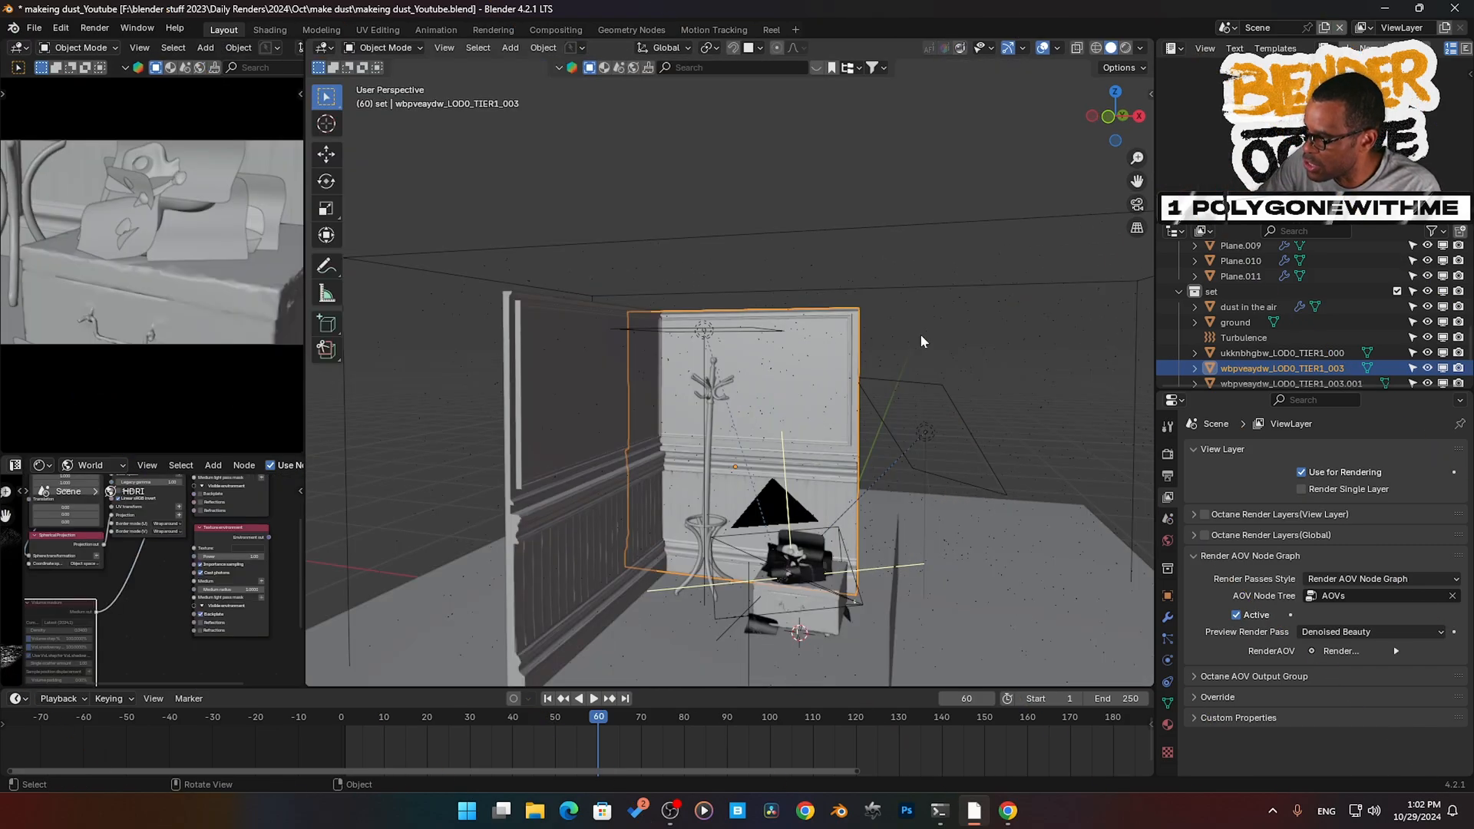
{"action": "left_click", "coordinate": [945, 301]}
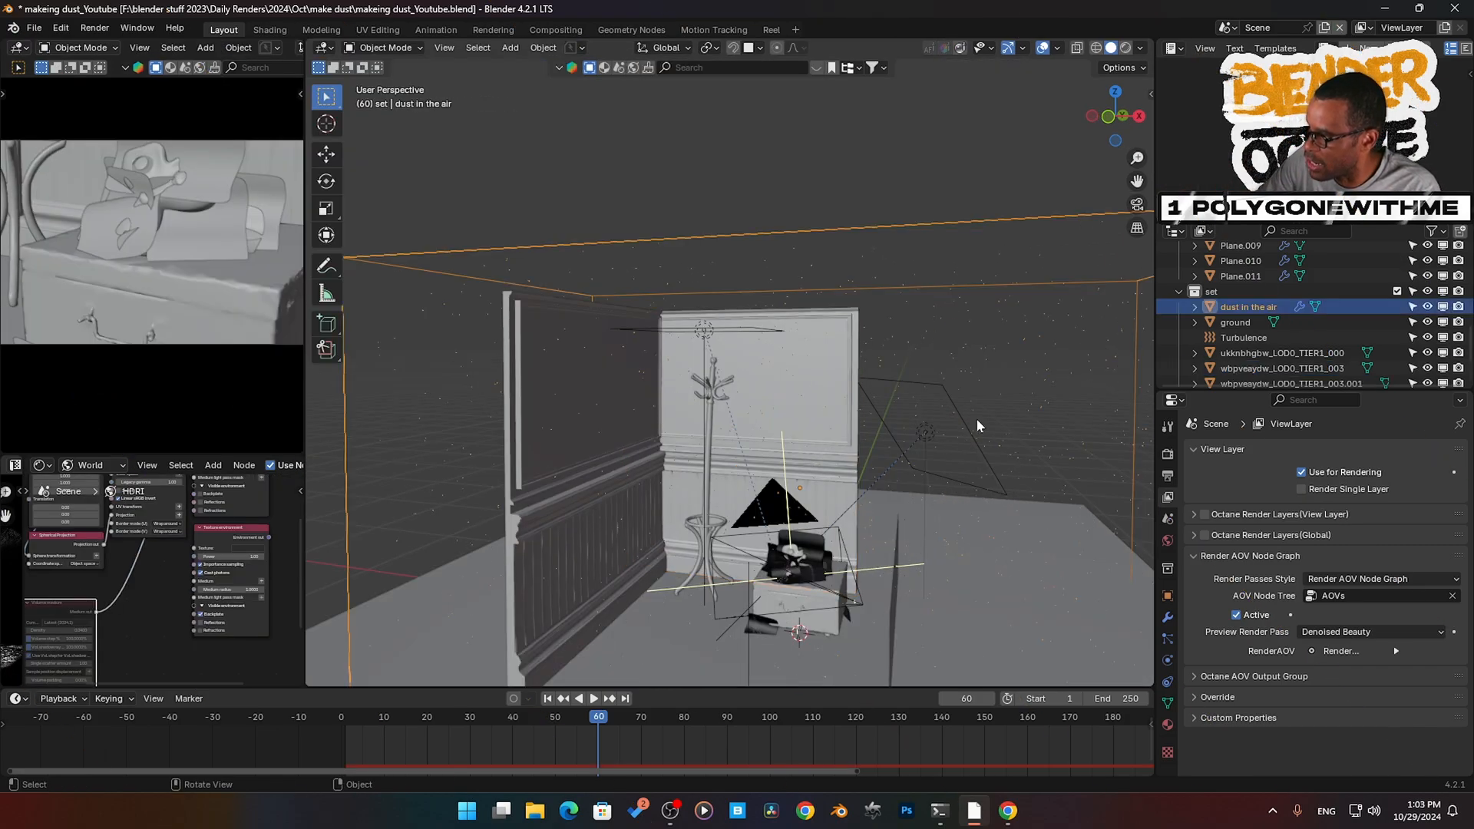
{"action": "scroll", "coordinate": [977, 422], "scroll_direction": "down", "scroll_amount": 1}
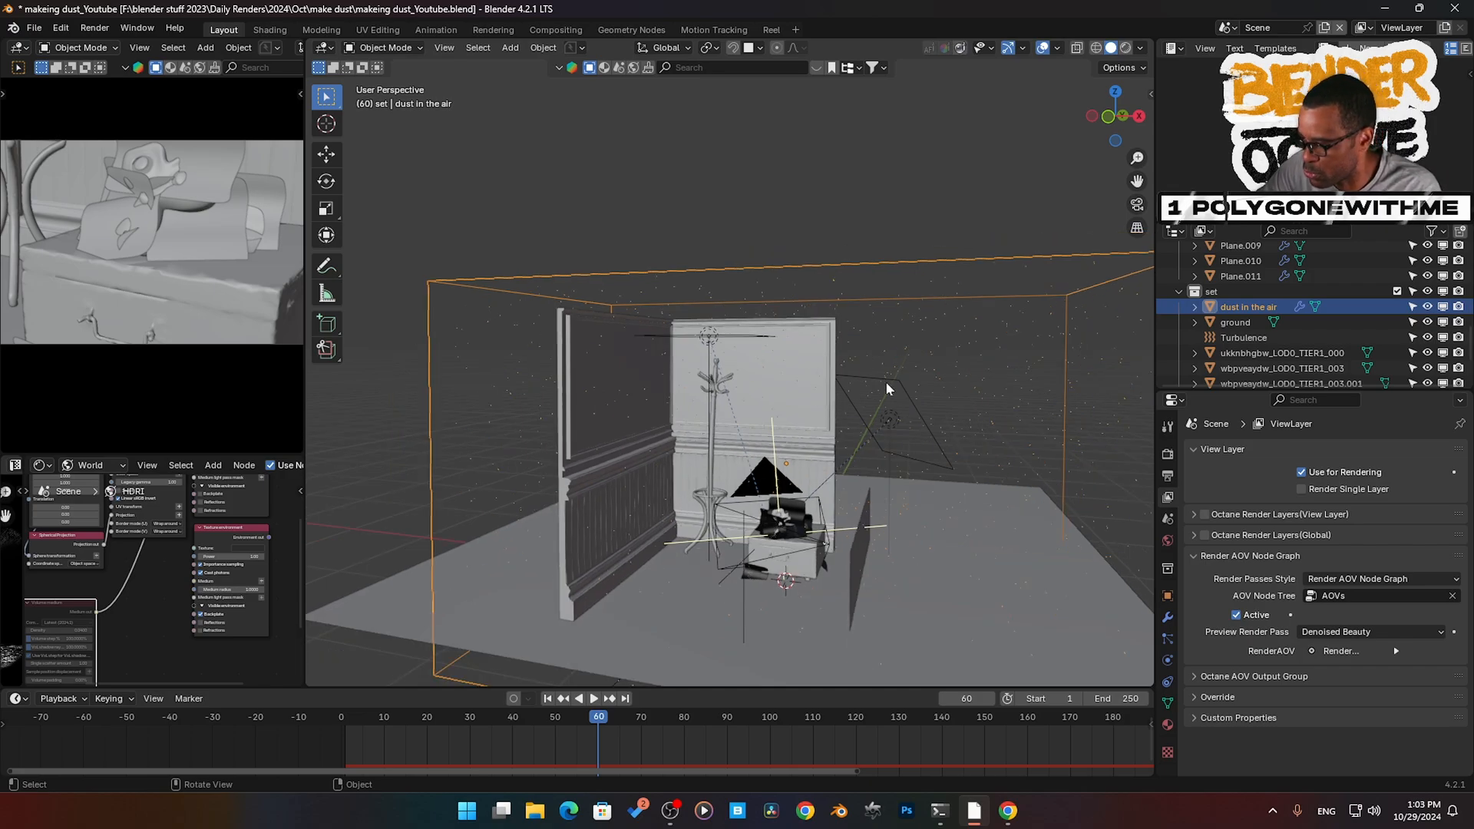
{"action": "scroll", "coordinate": [891, 461], "scroll_direction": "up", "scroll_amount": 2}
- Select the Suzanne monkey head among the planes on the chest and isolate it in local view
{"action": "left_click", "coordinate": [825, 599]}
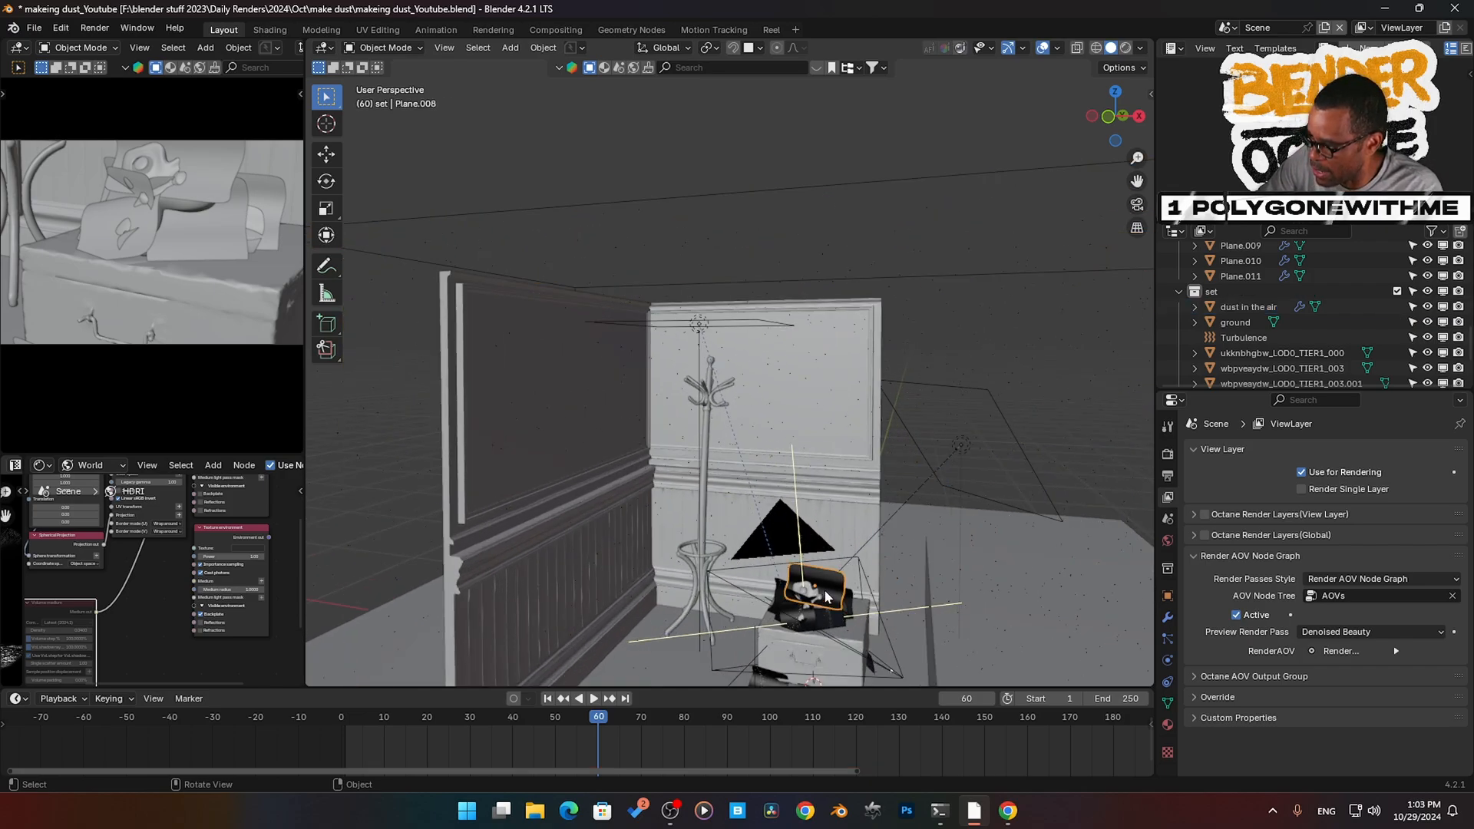
{"action": "key", "text": "KP_Decimal"}
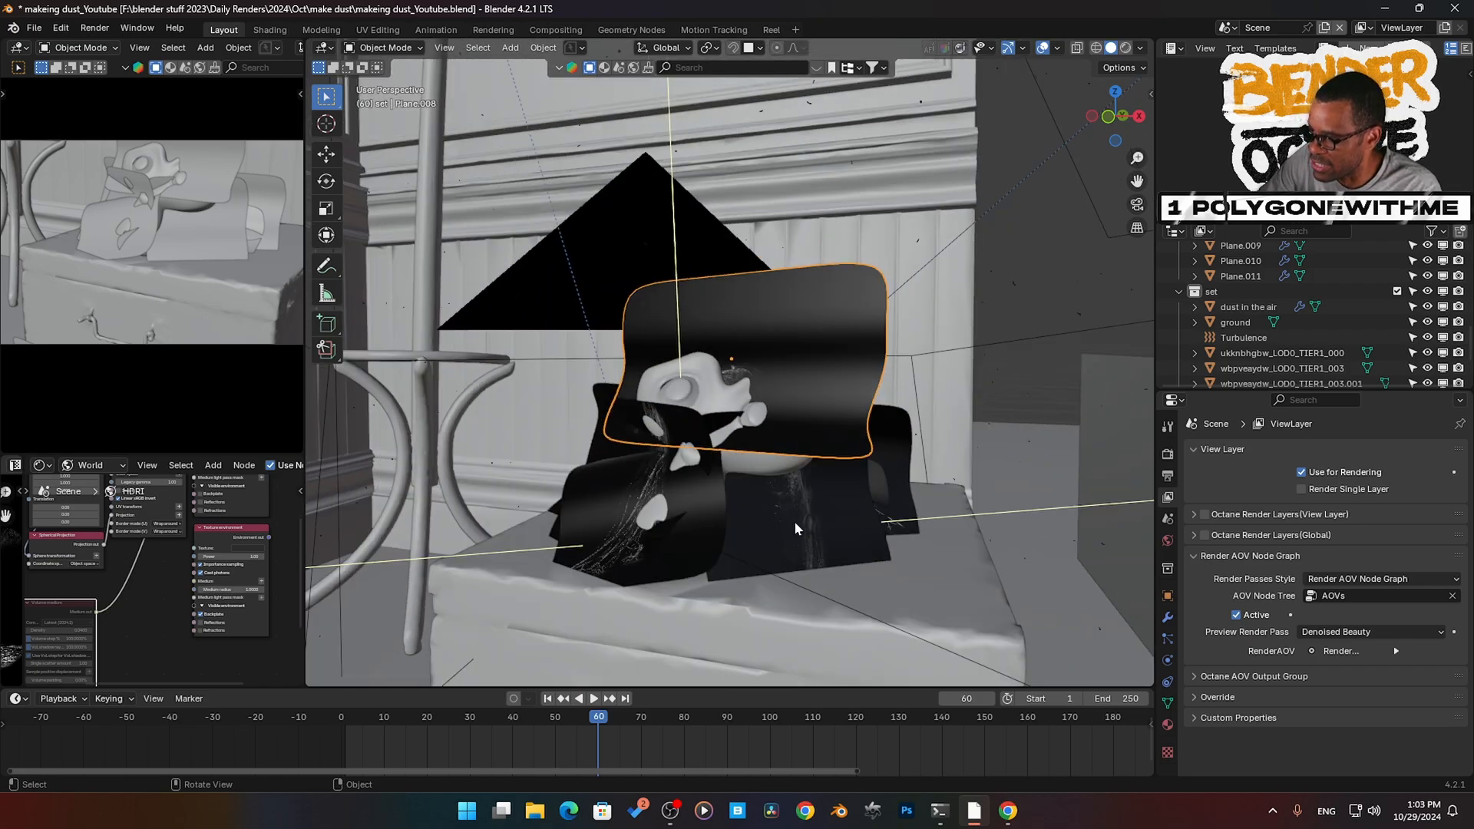
{"action": "middle_click_drag", "start_coordinate": [796, 528], "coordinate": [750, 451]}
{"action": "left_click", "coordinate": [707, 379]}
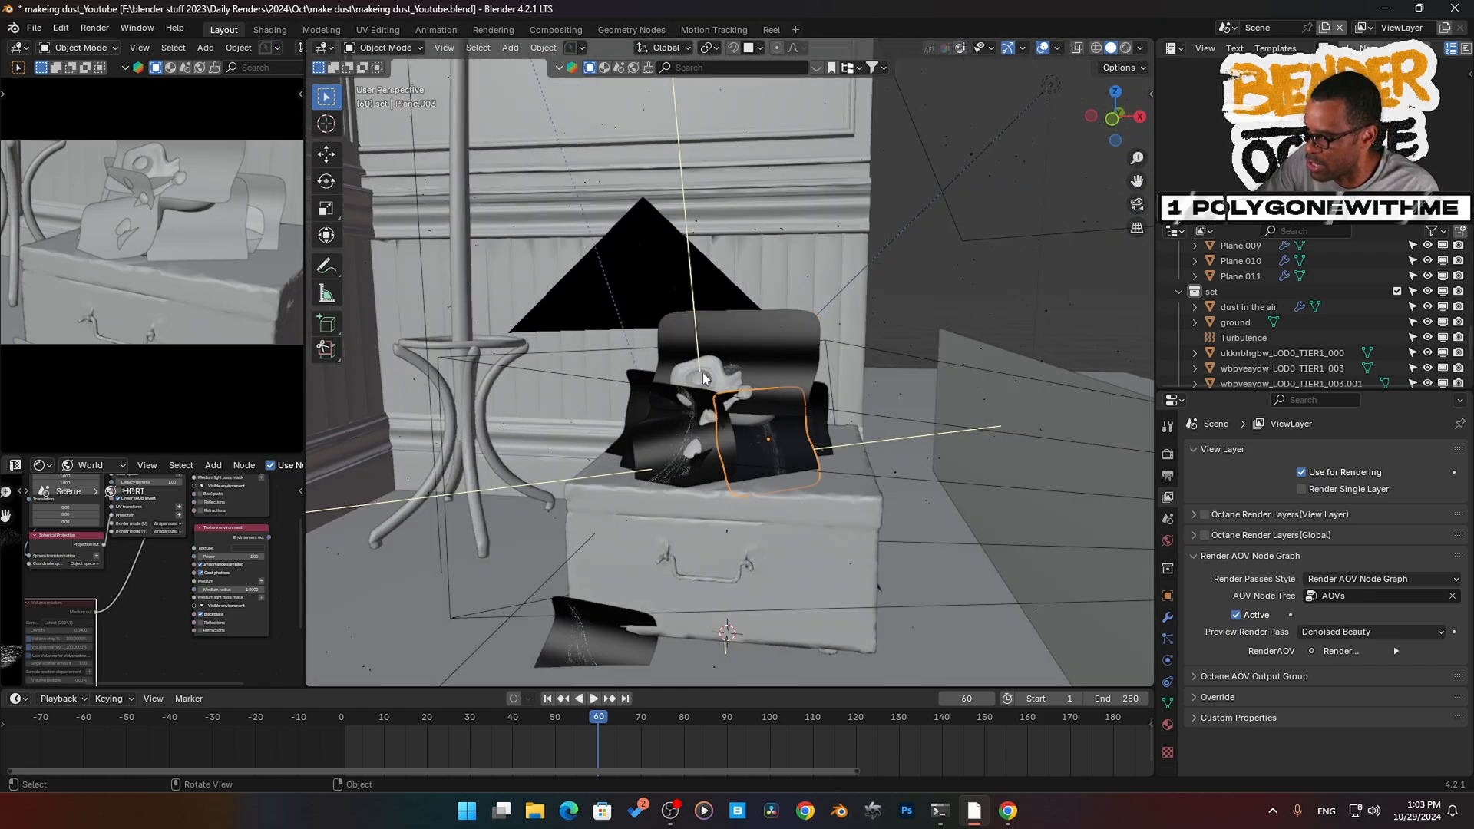
{"action": "left_click", "coordinate": [707, 379]}
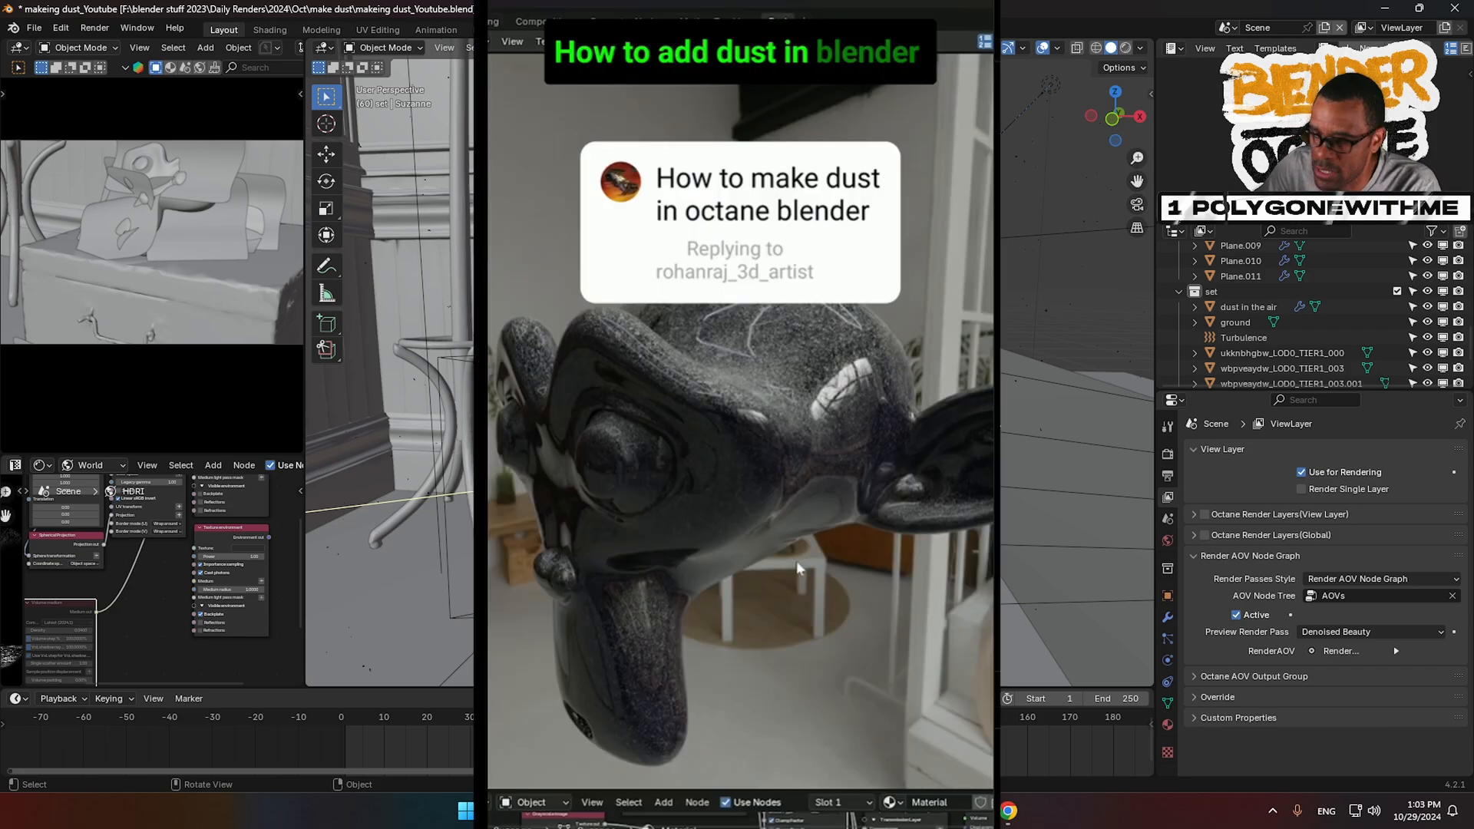
{"action": "key", "text": "KP_Decimal"}
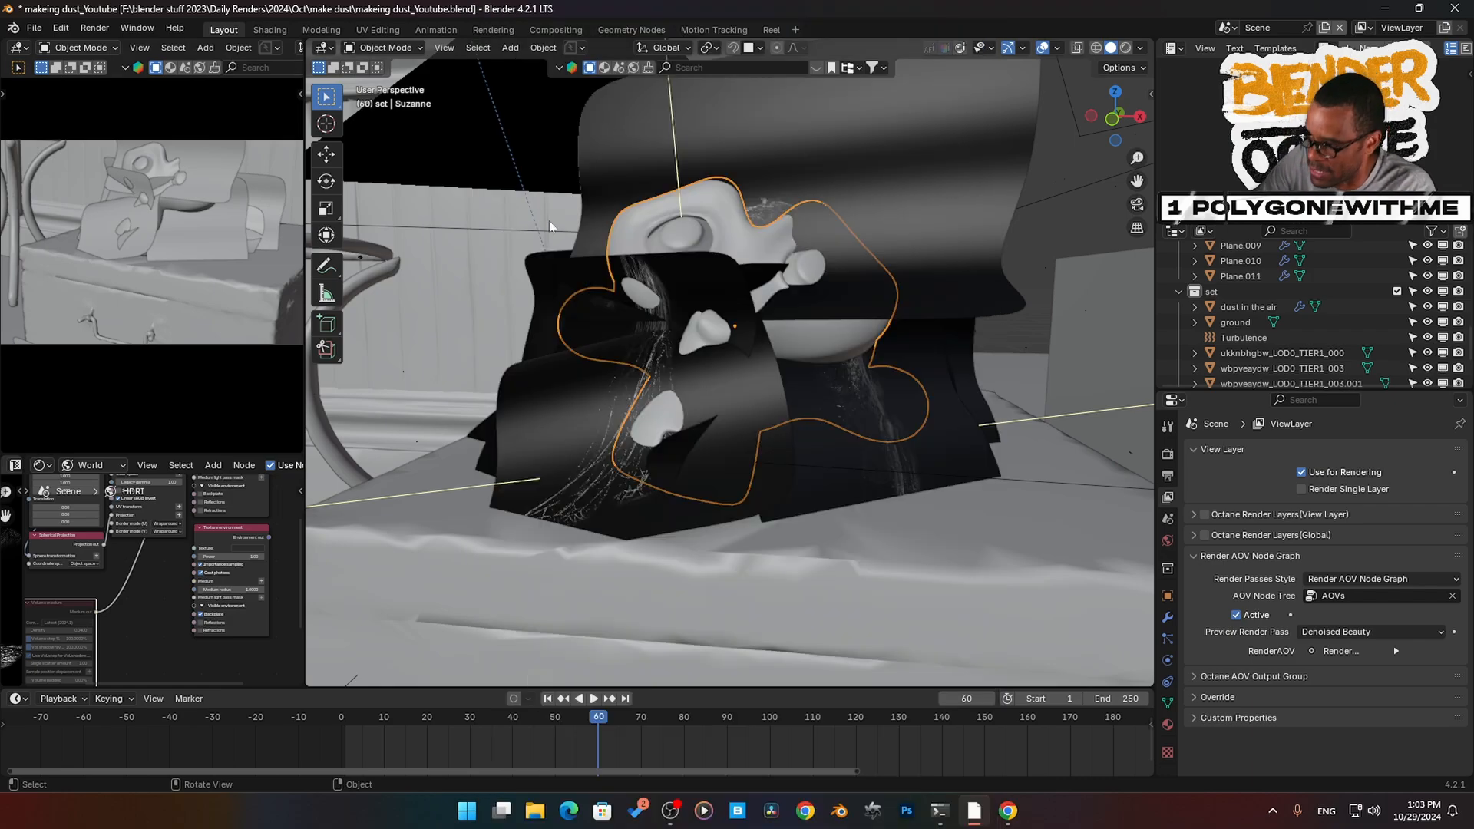
{"action": "key", "text": "KP_Divide"}
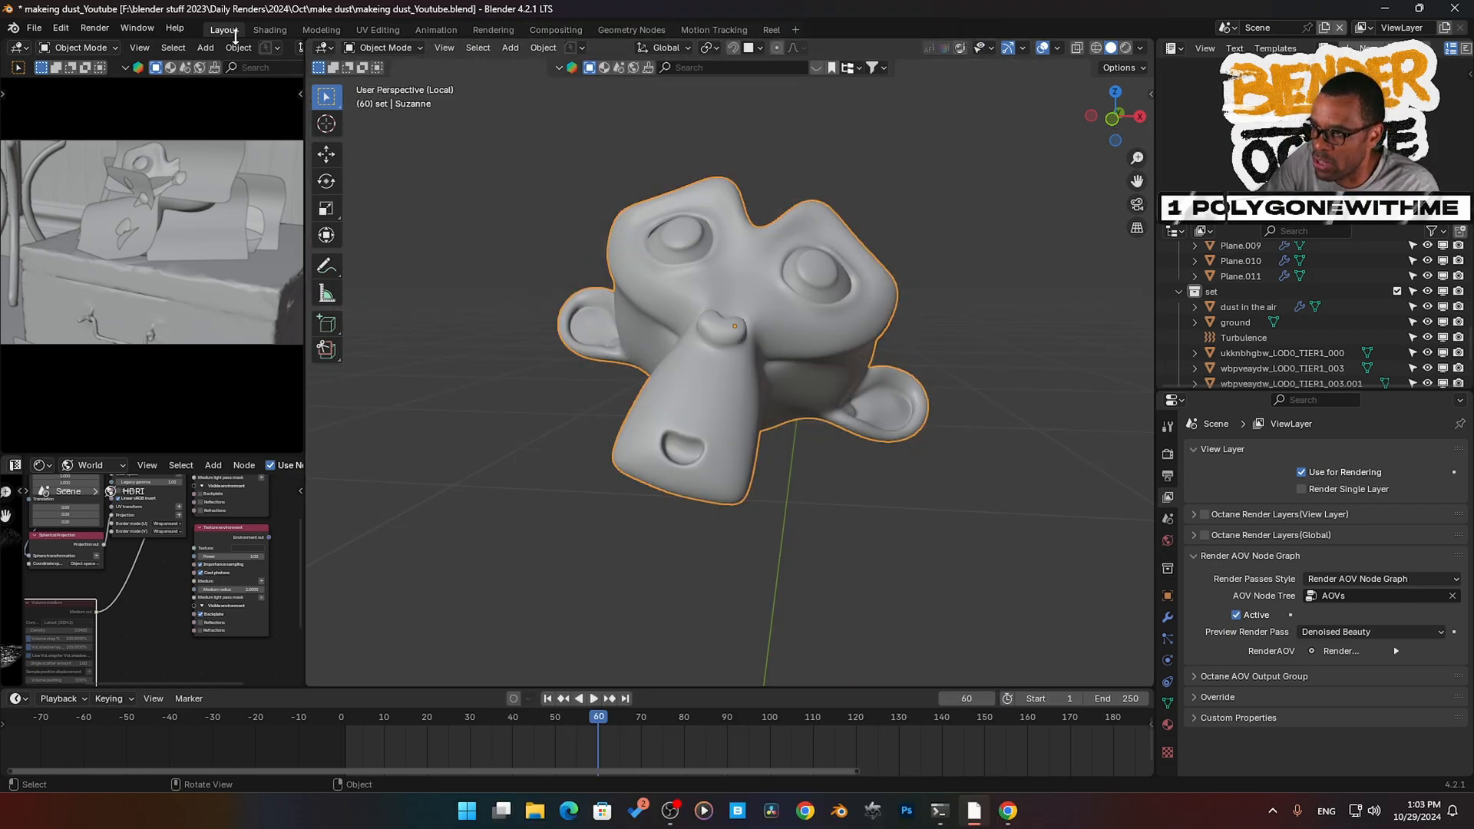
- Switch to the Shading workspace and show the isolated monkey head with rendered viewport shading
{"action": "left_click", "coordinate": [269, 30]}
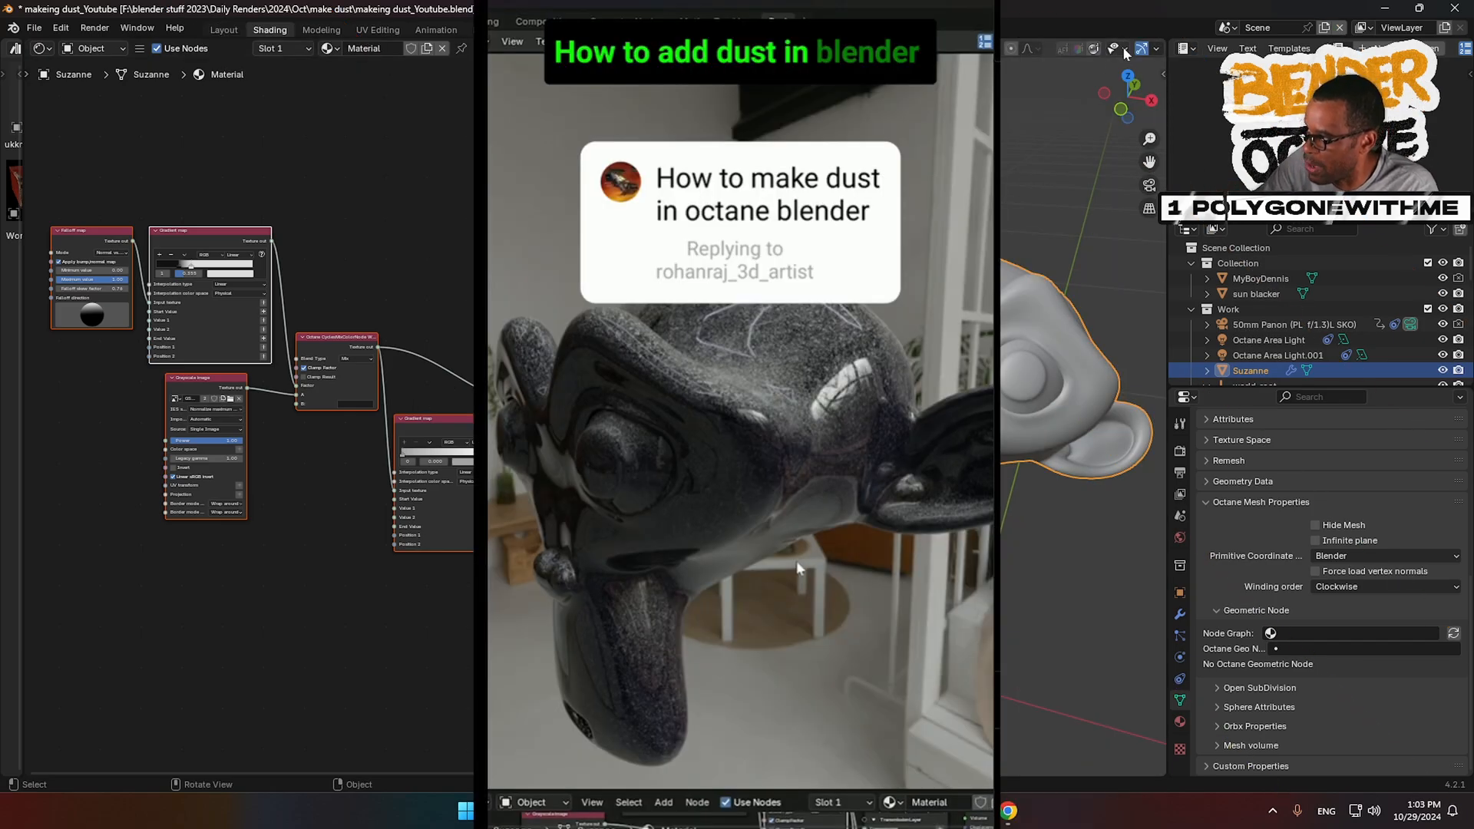
{"action": "left_click", "coordinate": [1137, 49]}
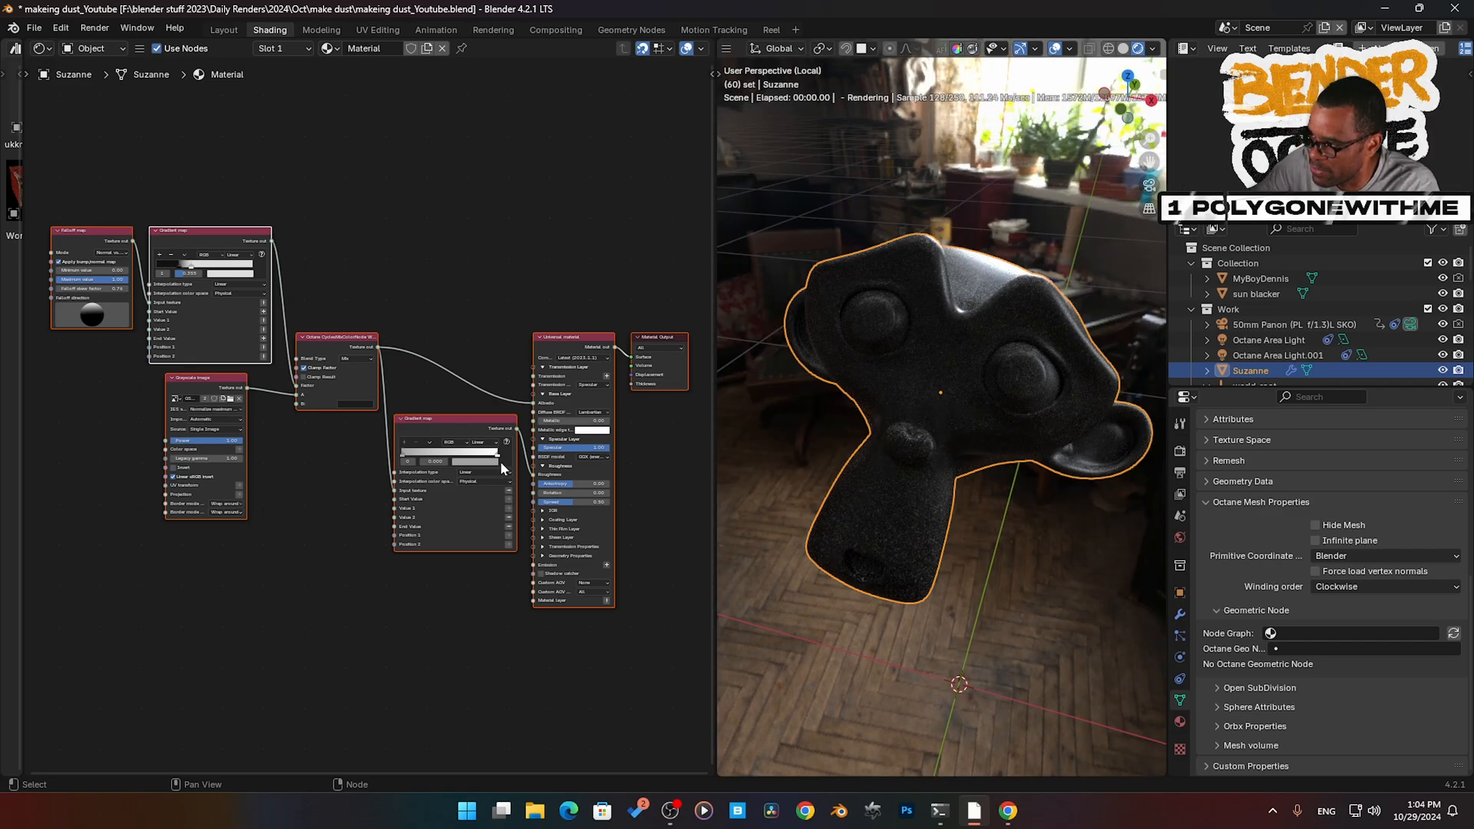
{"action": "middle_click_drag", "start_coordinate": [879, 533], "coordinate": [938, 517]}
{"action": "scroll", "coordinate": [568, 322], "scroll_direction": "up", "scroll_amount": 2}
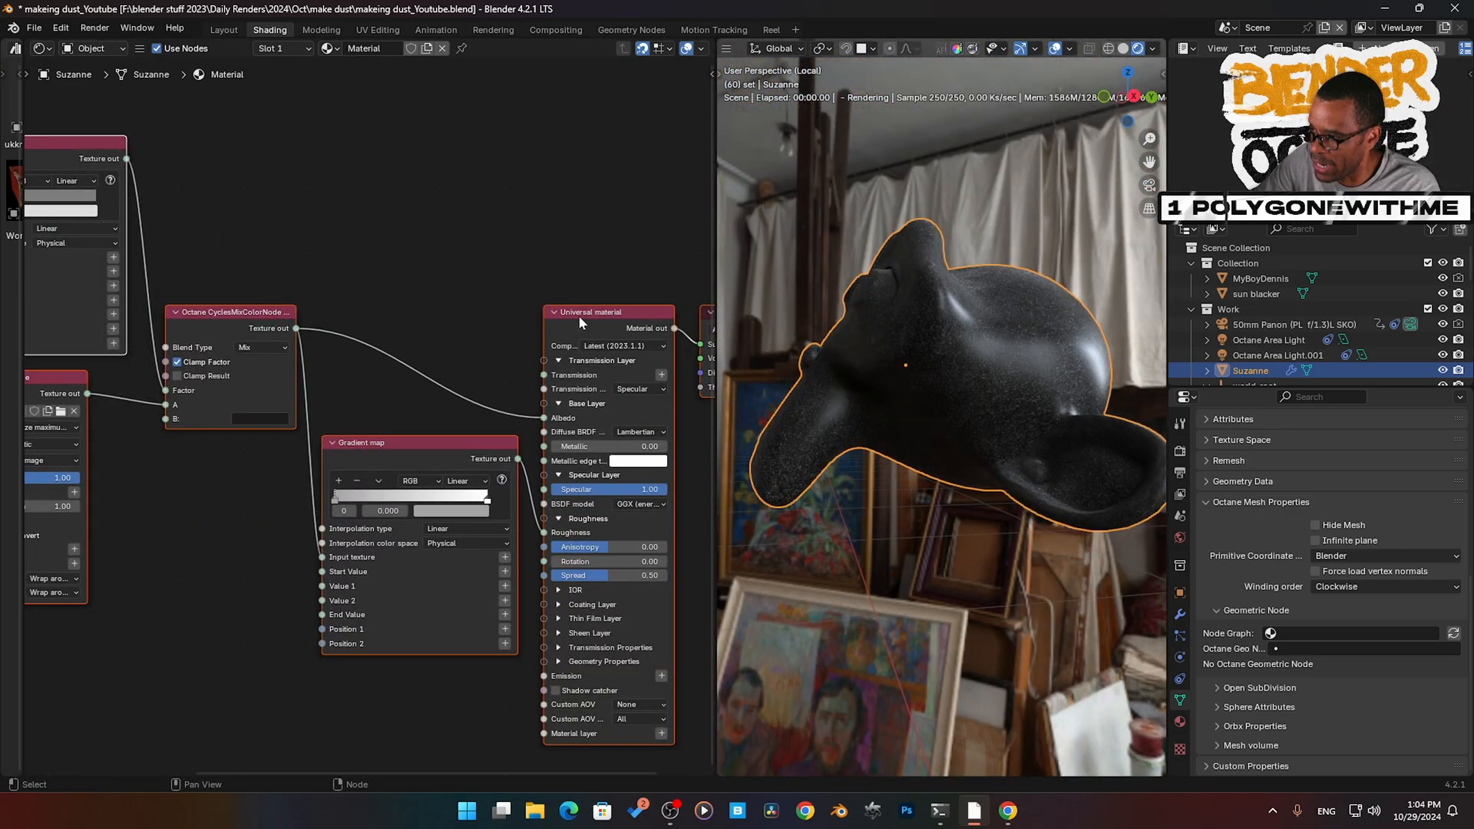
- Reroute the Grayscale image texture from the mix color node straight into the Universal material's Albedo to preview it
{"action": "middle_click_drag", "start_coordinate": [505, 349], "coordinate": [472, 314]}
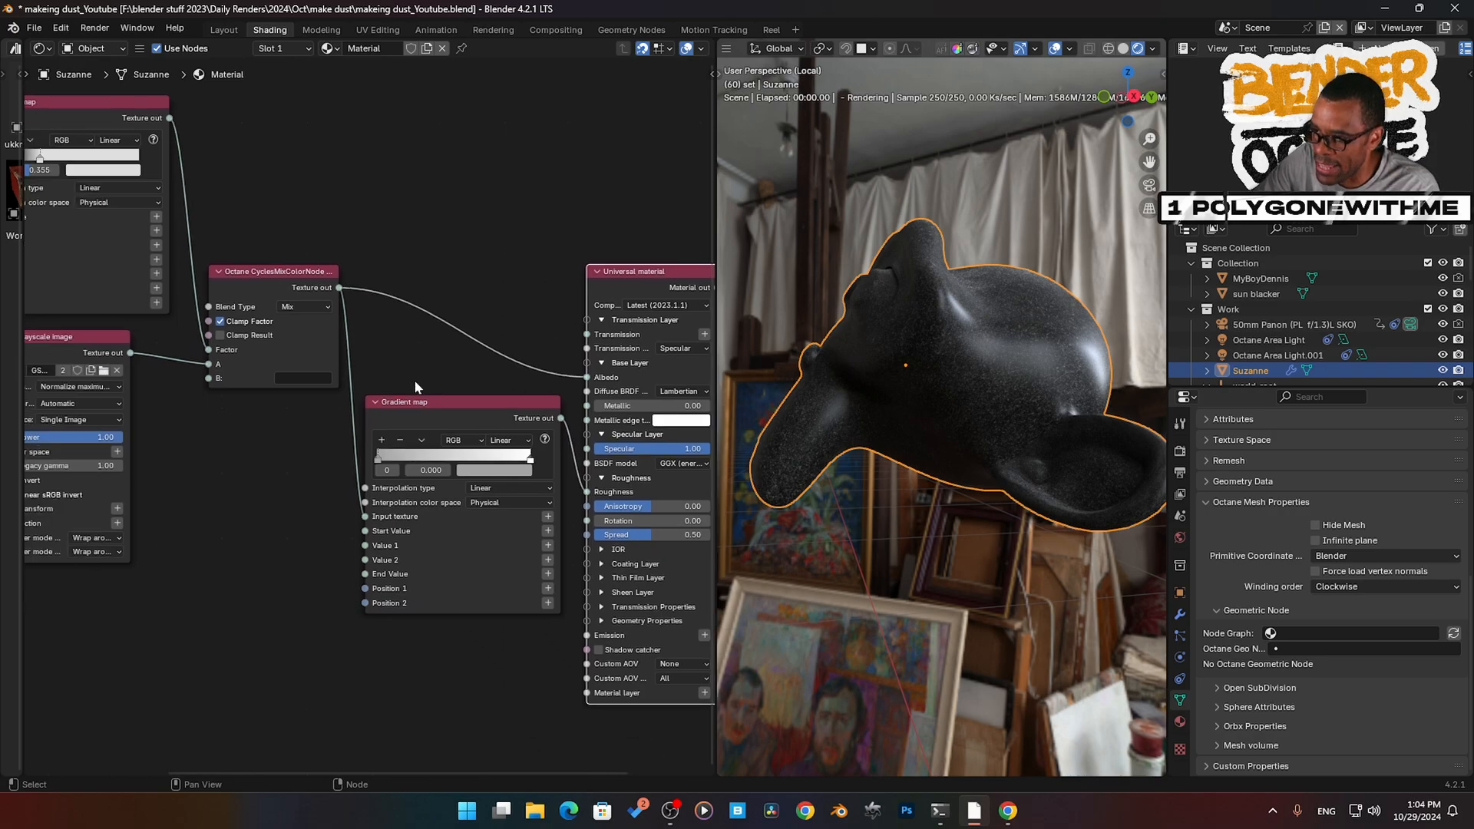
{"action": "middle_click_drag", "start_coordinate": [343, 379], "coordinate": [452, 368]}
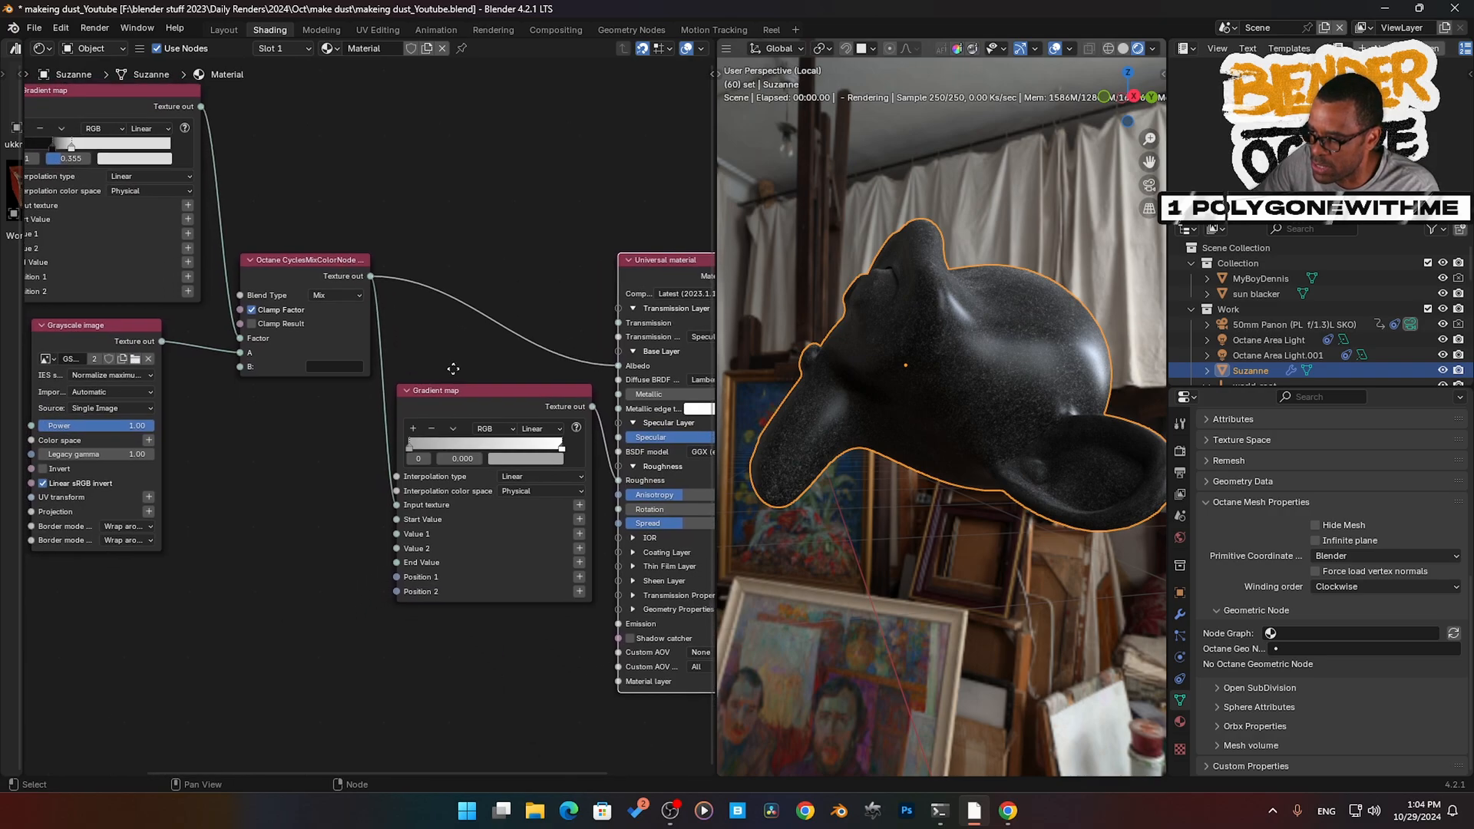
{"action": "left_click_drag", "start_coordinate": [250, 359], "coordinate": [619, 366]}
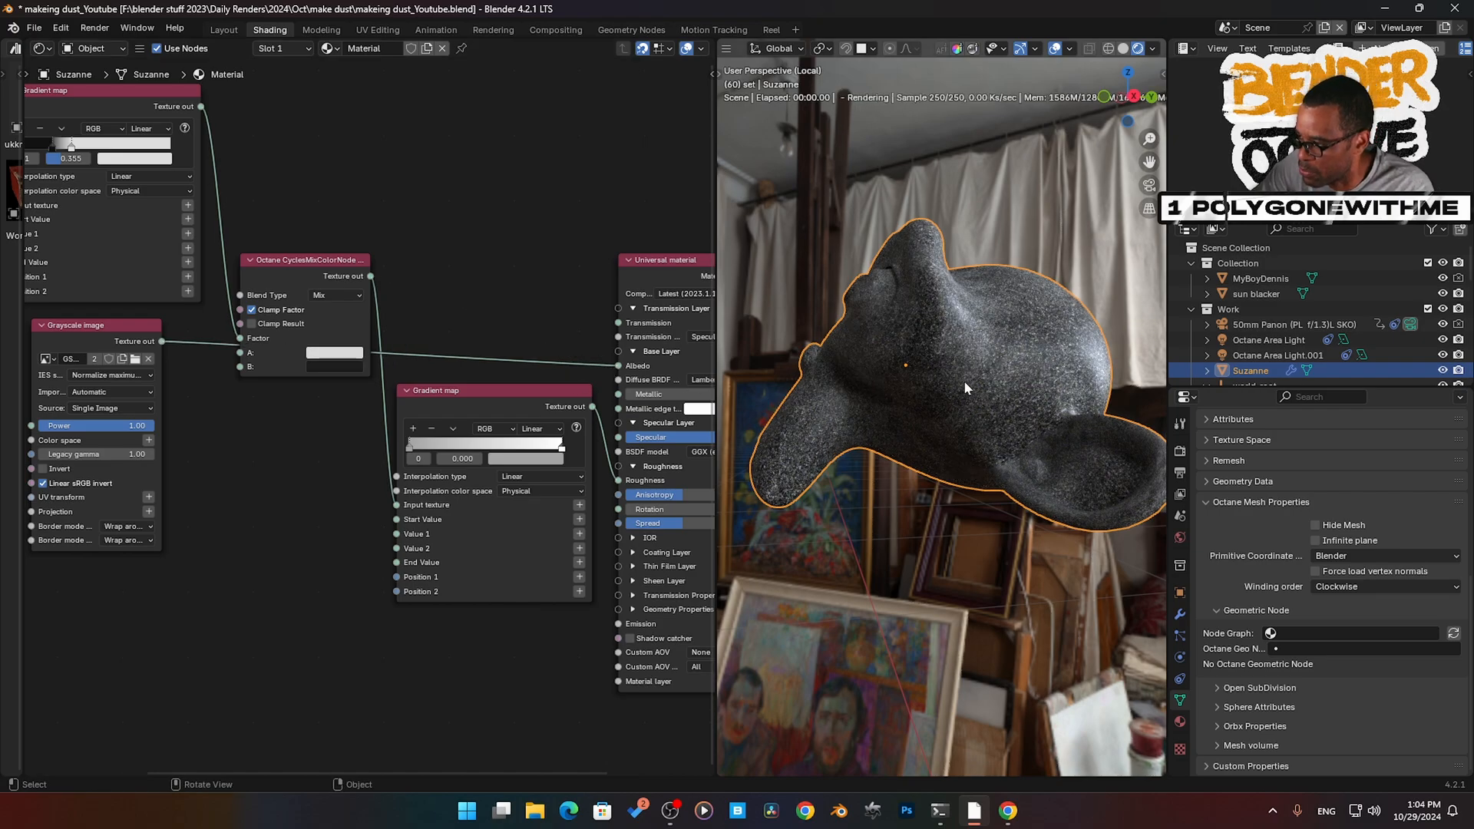
- Reconnect the Grayscale image to the mix color node's A input, widen and reposition that node, and link its output to Albedo
{"action": "left_click_drag", "start_coordinate": [618, 366], "coordinate": [240, 353]}
{"action": "middle_click_drag", "start_coordinate": [274, 420], "coordinate": [283, 436]}
{"action": "left_click", "coordinate": [298, 289]}
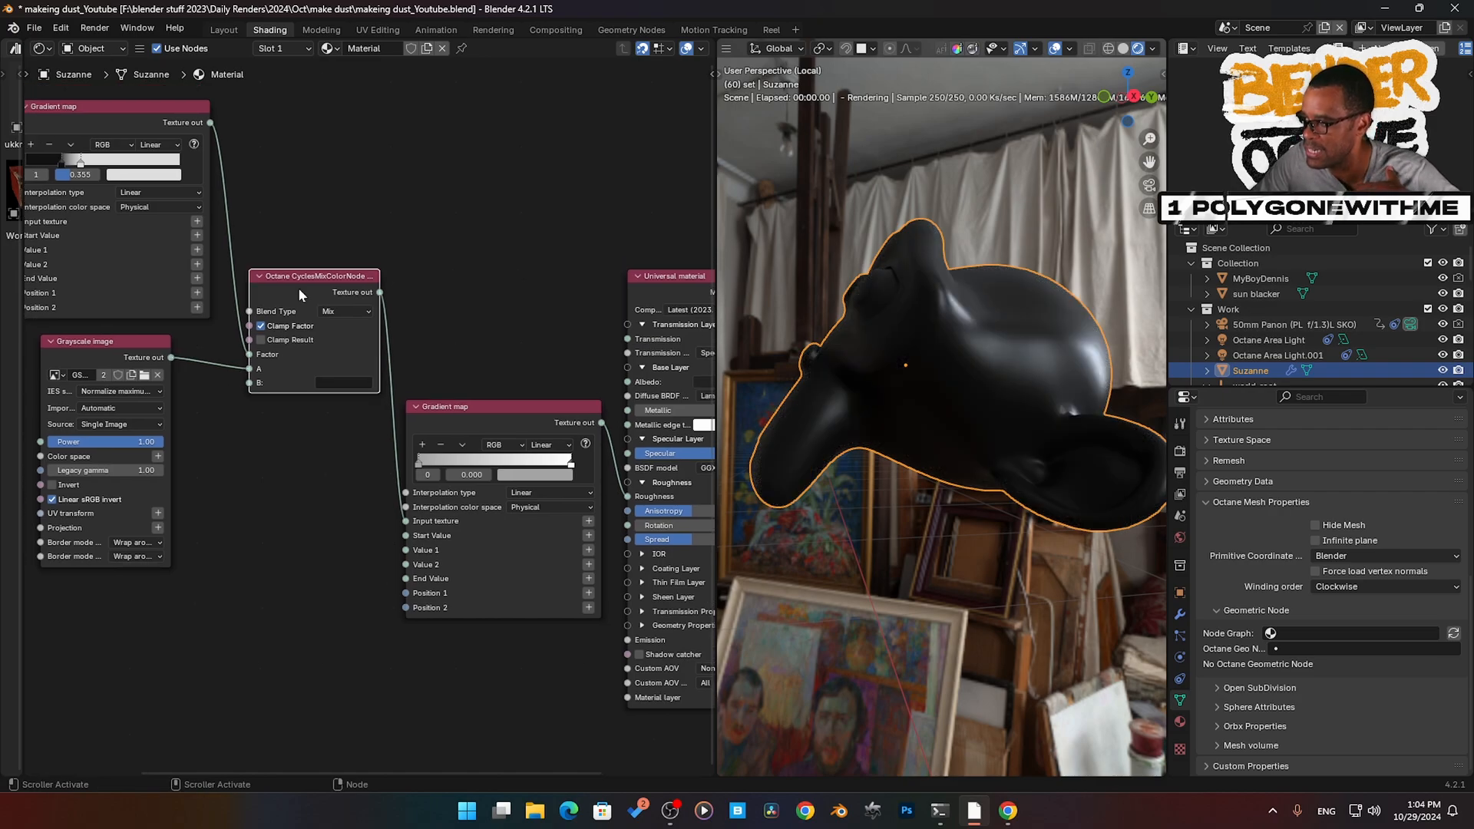
{"action": "left_click_drag", "start_coordinate": [299, 295], "coordinate": [334, 268]}
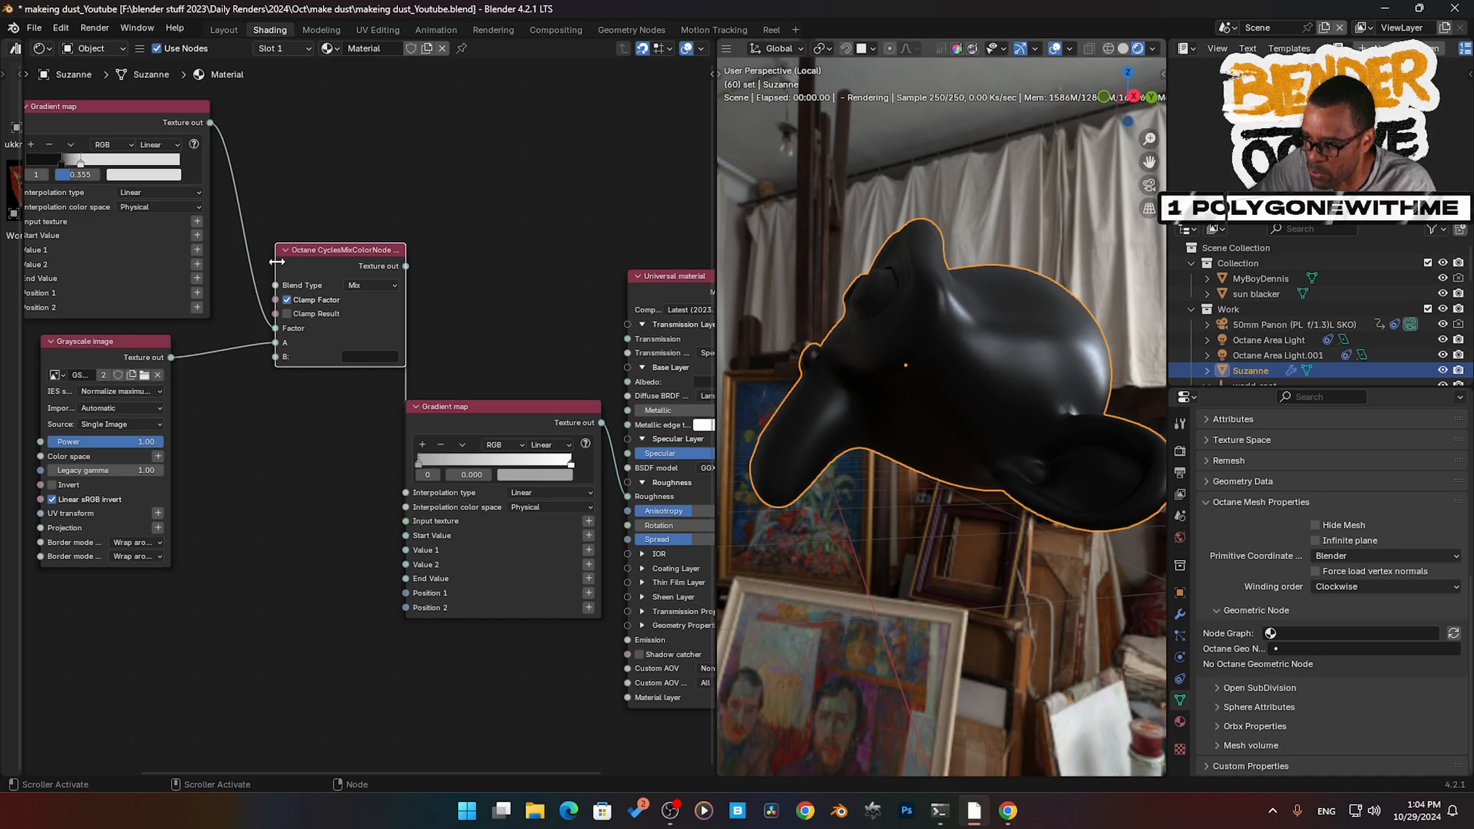
{"action": "left_click_drag", "start_coordinate": [274, 260], "coordinate": [243, 260]}
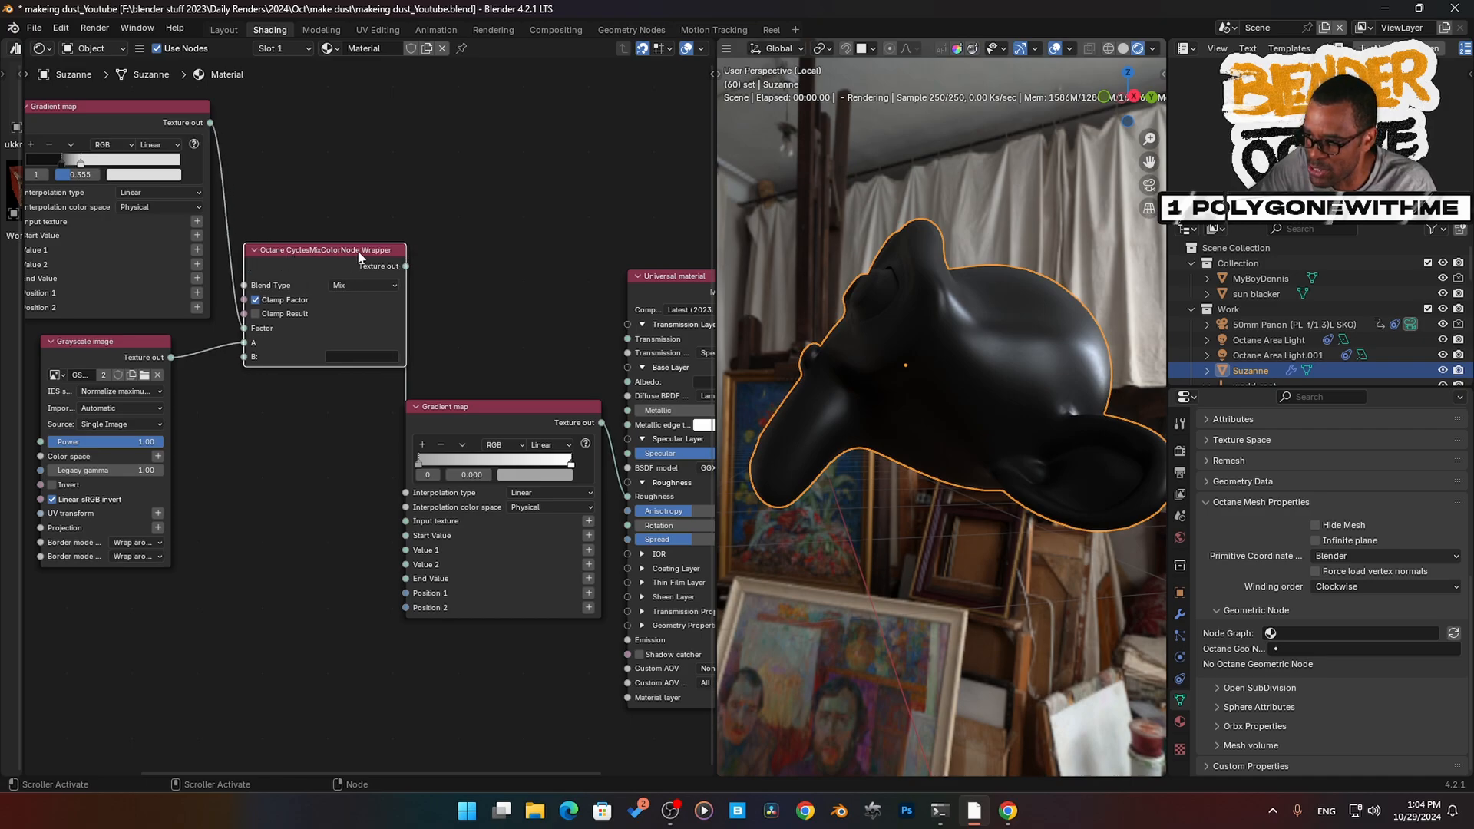
{"action": "left_click_drag", "start_coordinate": [399, 282], "coordinate": [615, 385]}
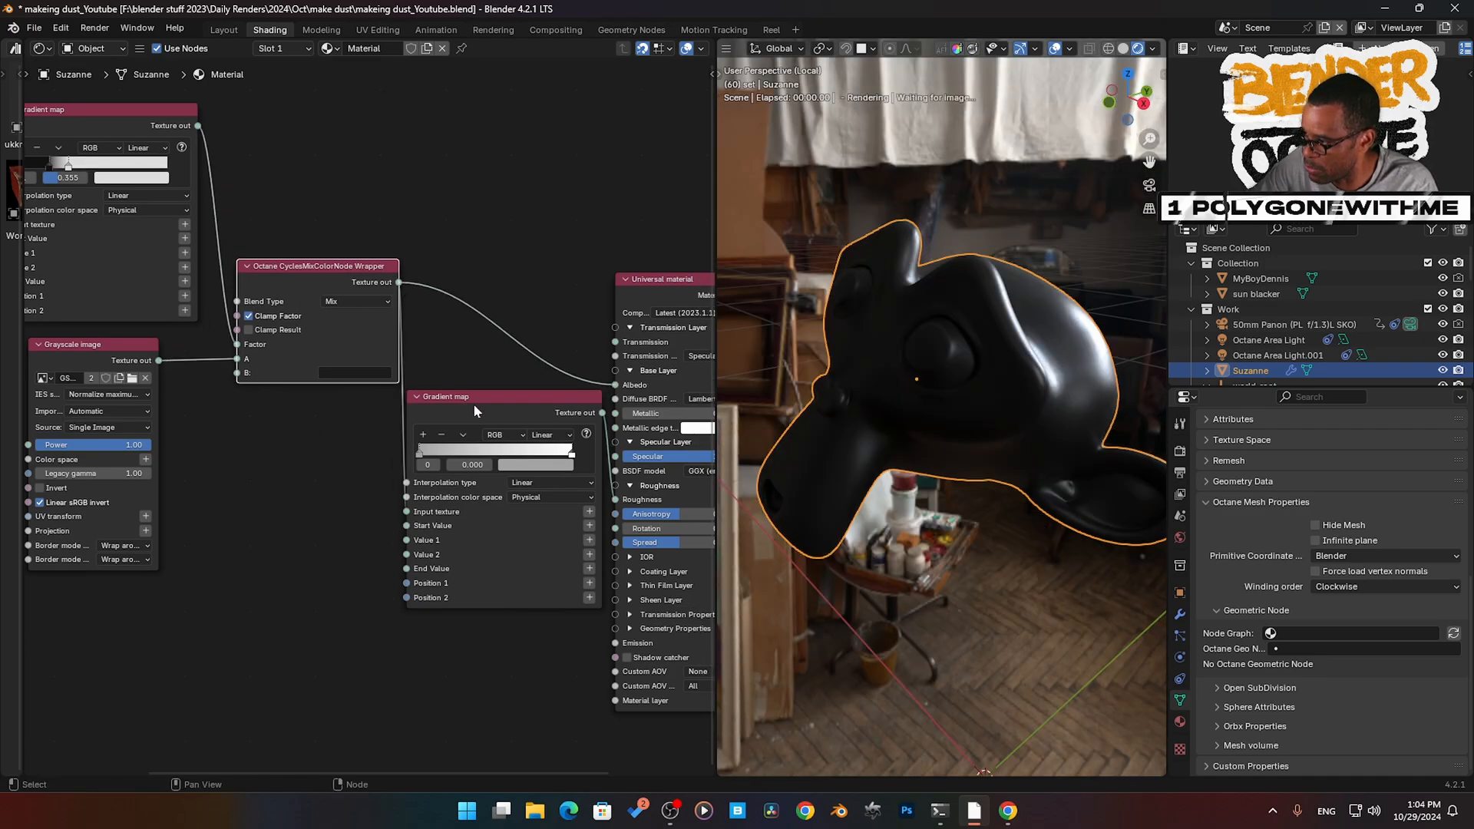
- Move the Grayscale image node down and away from the mix color node
{"action": "middle_click_drag", "start_coordinate": [373, 438], "coordinate": [459, 420]}
{"action": "scroll", "coordinate": [459, 419], "scroll_direction": "down", "scroll_amount": 2}
{"action": "left_click_drag", "start_coordinate": [227, 340], "coordinate": [160, 406]}
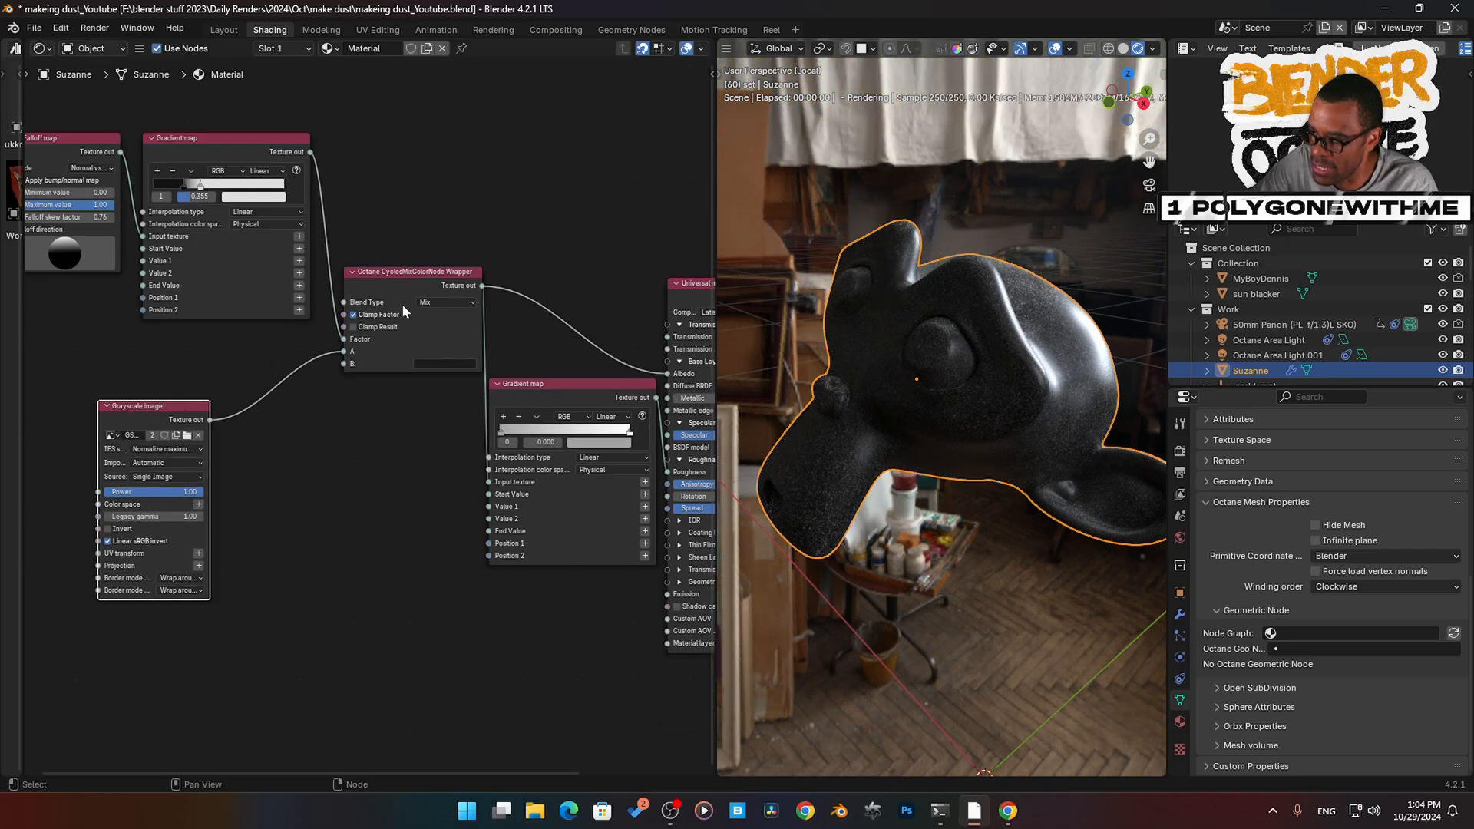
- Adjust the brightness of the mix color node's B color, trying a lighter tone before darkening it again
{"action": "left_click", "coordinate": [439, 365]}
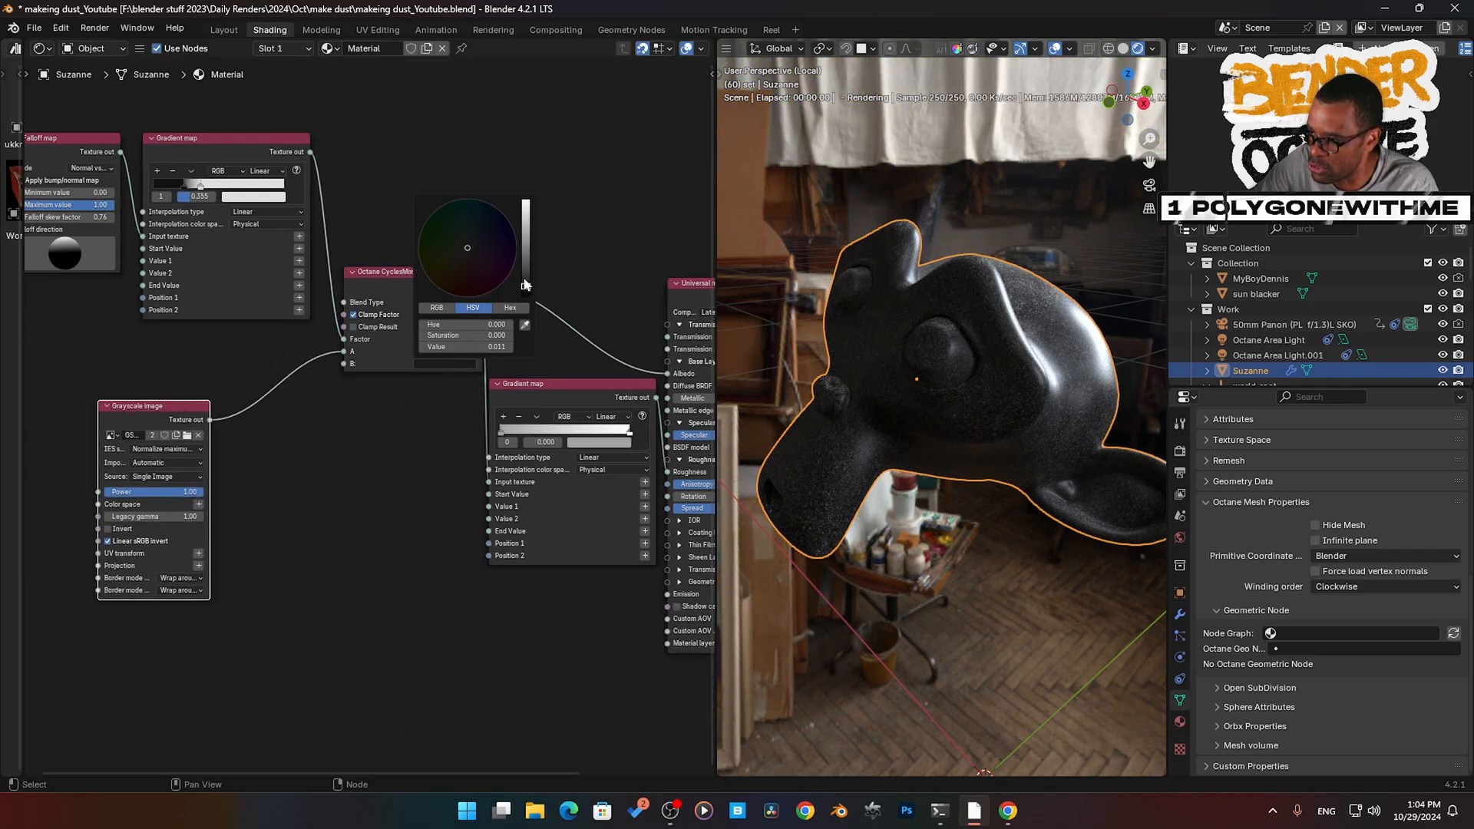
{"action": "mouse_move", "coordinate": [526, 292]}
{"action": "left_mouse_down"}
{"action": "mouse_move", "coordinate": [526, 202]}
{"action": "mouse_move", "coordinate": [526, 270]}
{"action": "left_mouse_up"}
{"action": "left_click_drag", "start_coordinate": [525, 271], "coordinate": [526, 285]}
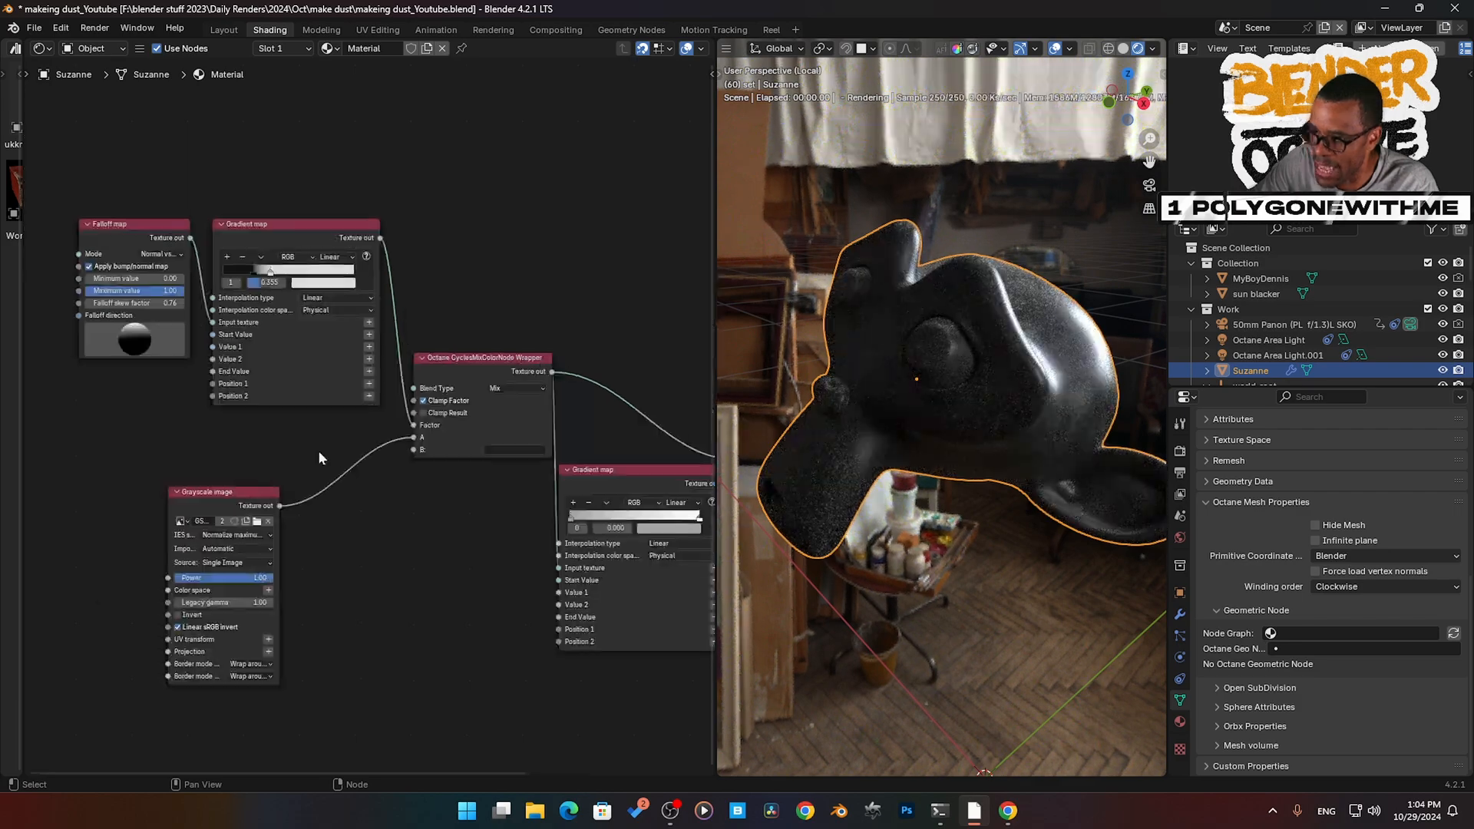
- Reroute the Falloff map from the Gradient map straight into the Universal material's Albedo to preview it on the monkey head
{"action": "left_click", "coordinate": [159, 237]}
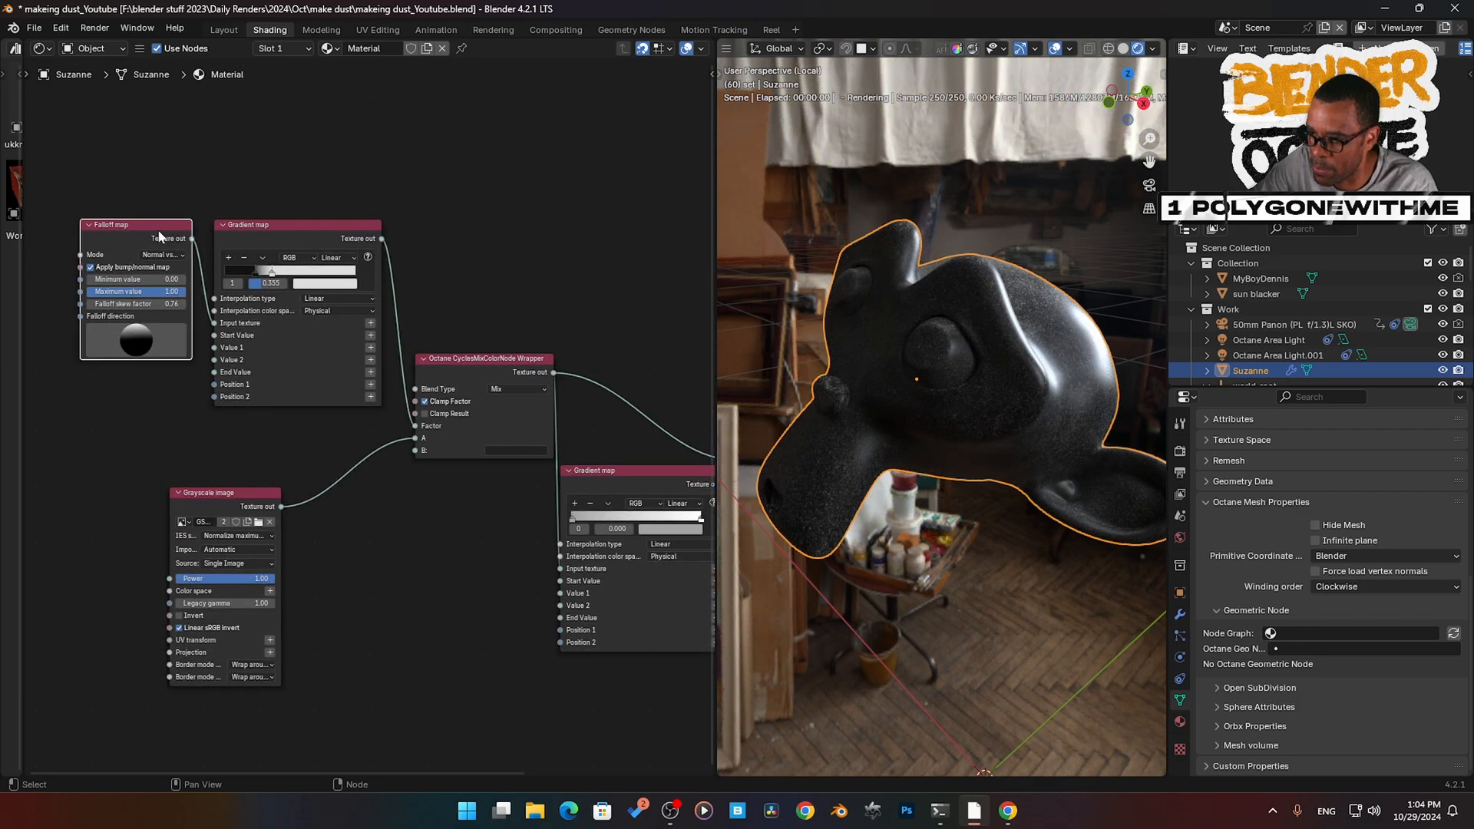
{"action": "middle_click_drag", "start_coordinate": [296, 453], "coordinate": [218, 371]}
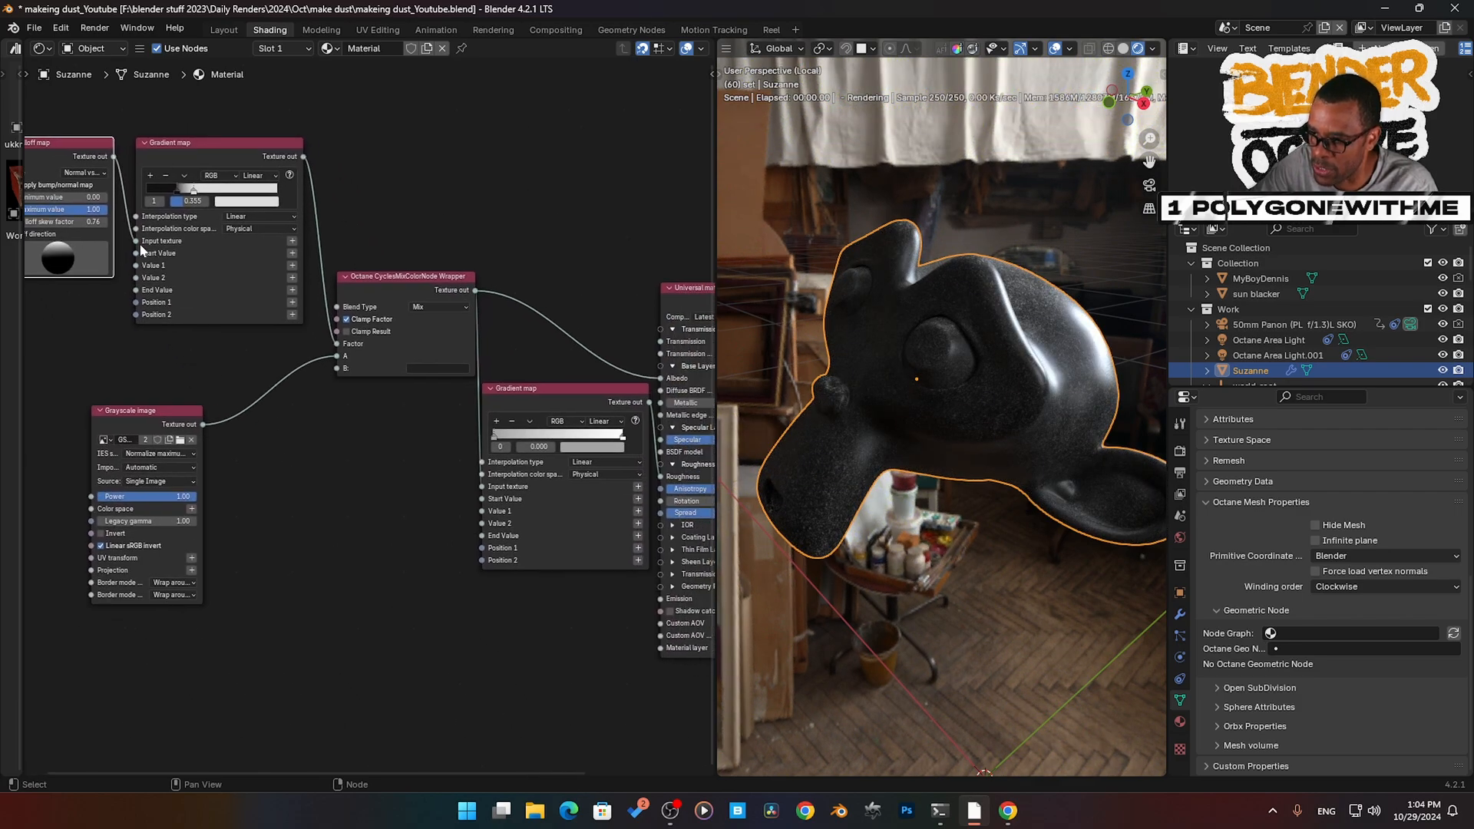
{"action": "left_click_drag", "start_coordinate": [137, 242], "coordinate": [663, 379]}
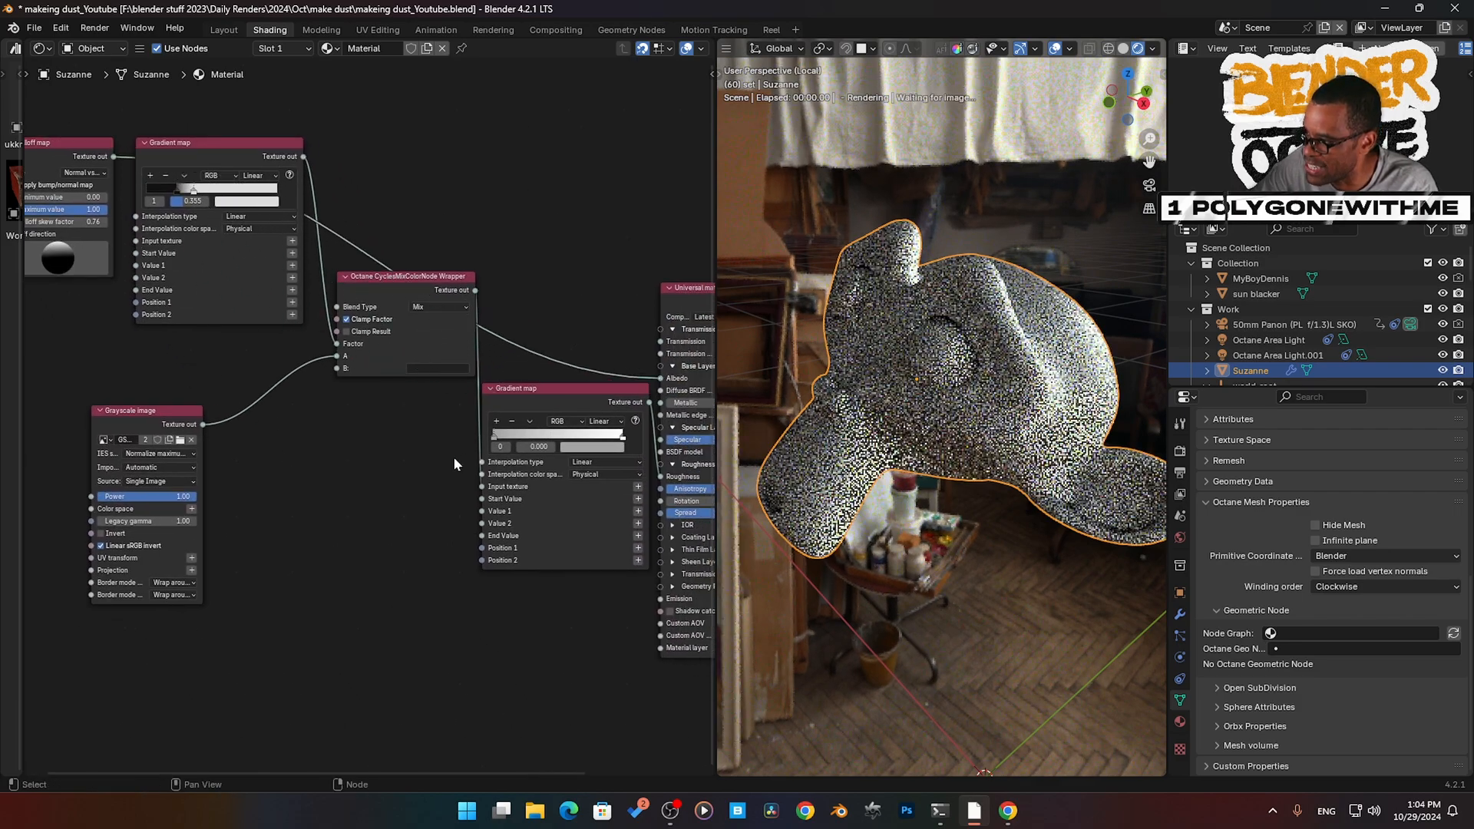
{"action": "middle_click_drag", "start_coordinate": [892, 404], "coordinate": [952, 397]}
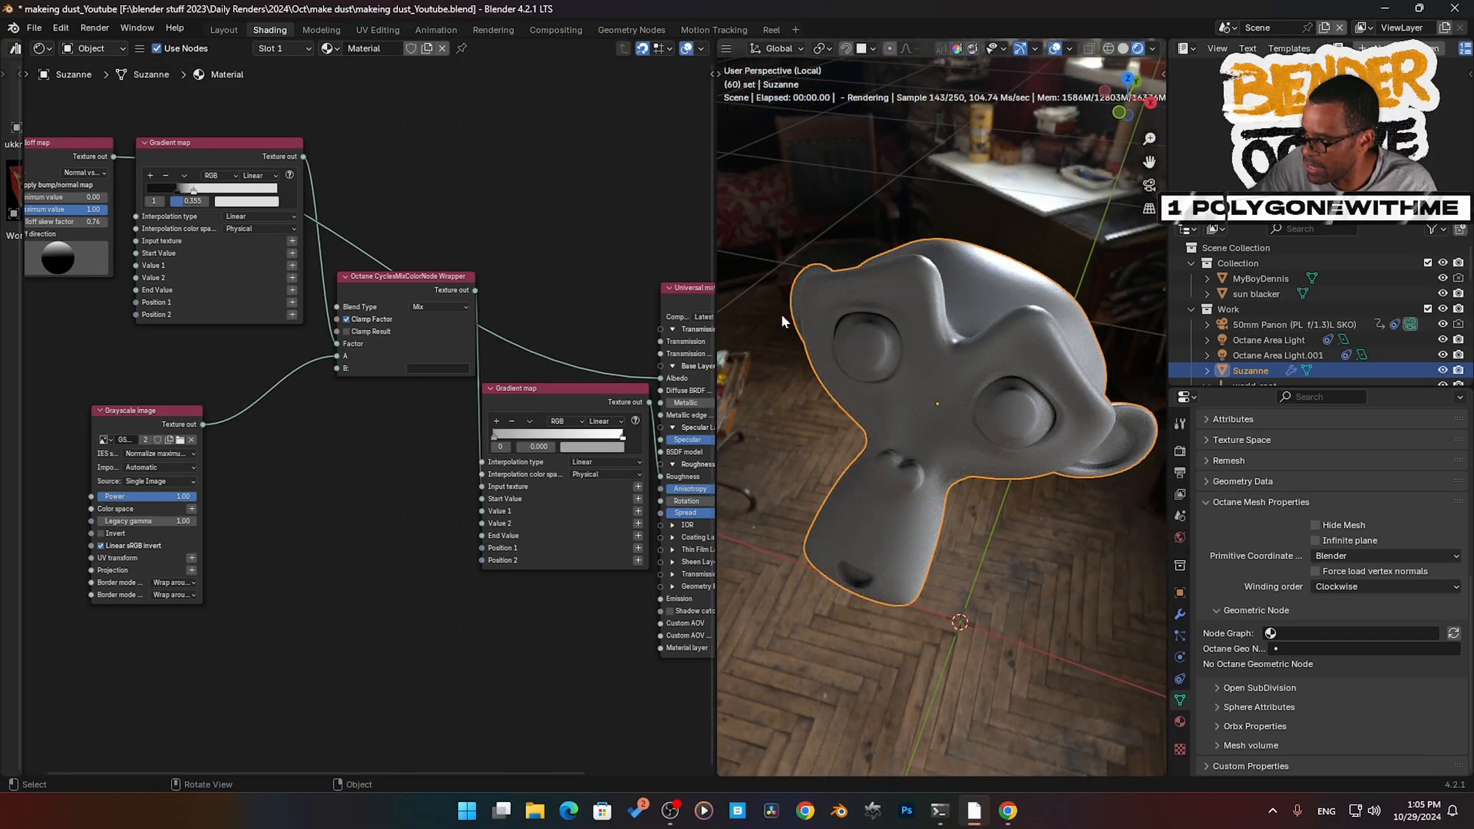
- Connect the Falloff map back to the Gradient map's Input texture and link that Gradient map's output to Albedo for a mask preview
{"action": "middle_click_drag", "start_coordinate": [149, 349], "coordinate": [253, 362]}
{"action": "middle_click_drag", "start_coordinate": [586, 432], "coordinate": [427, 412]}
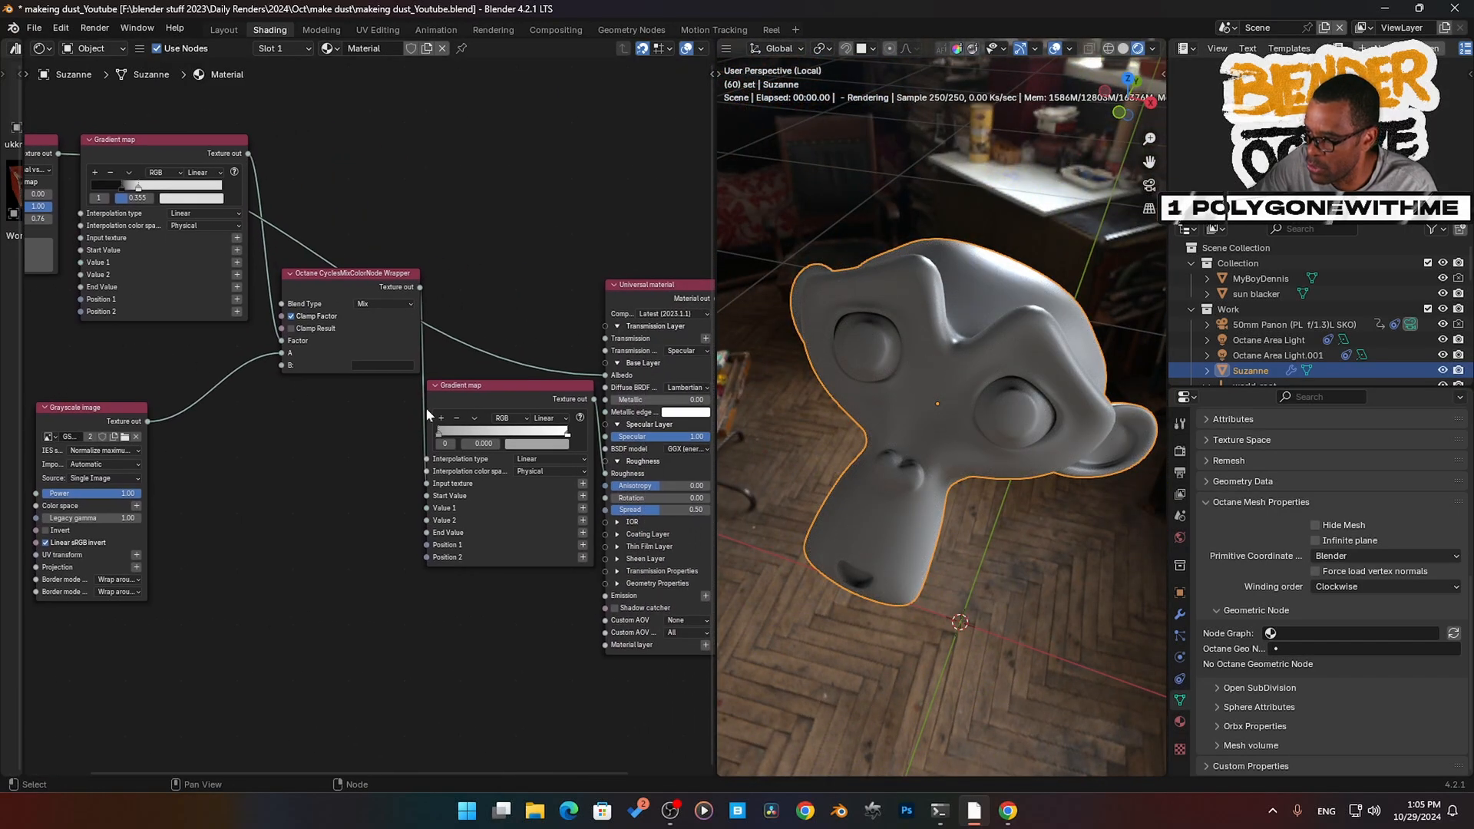
{"action": "left_click_drag", "start_coordinate": [56, 157], "coordinate": [81, 238]}
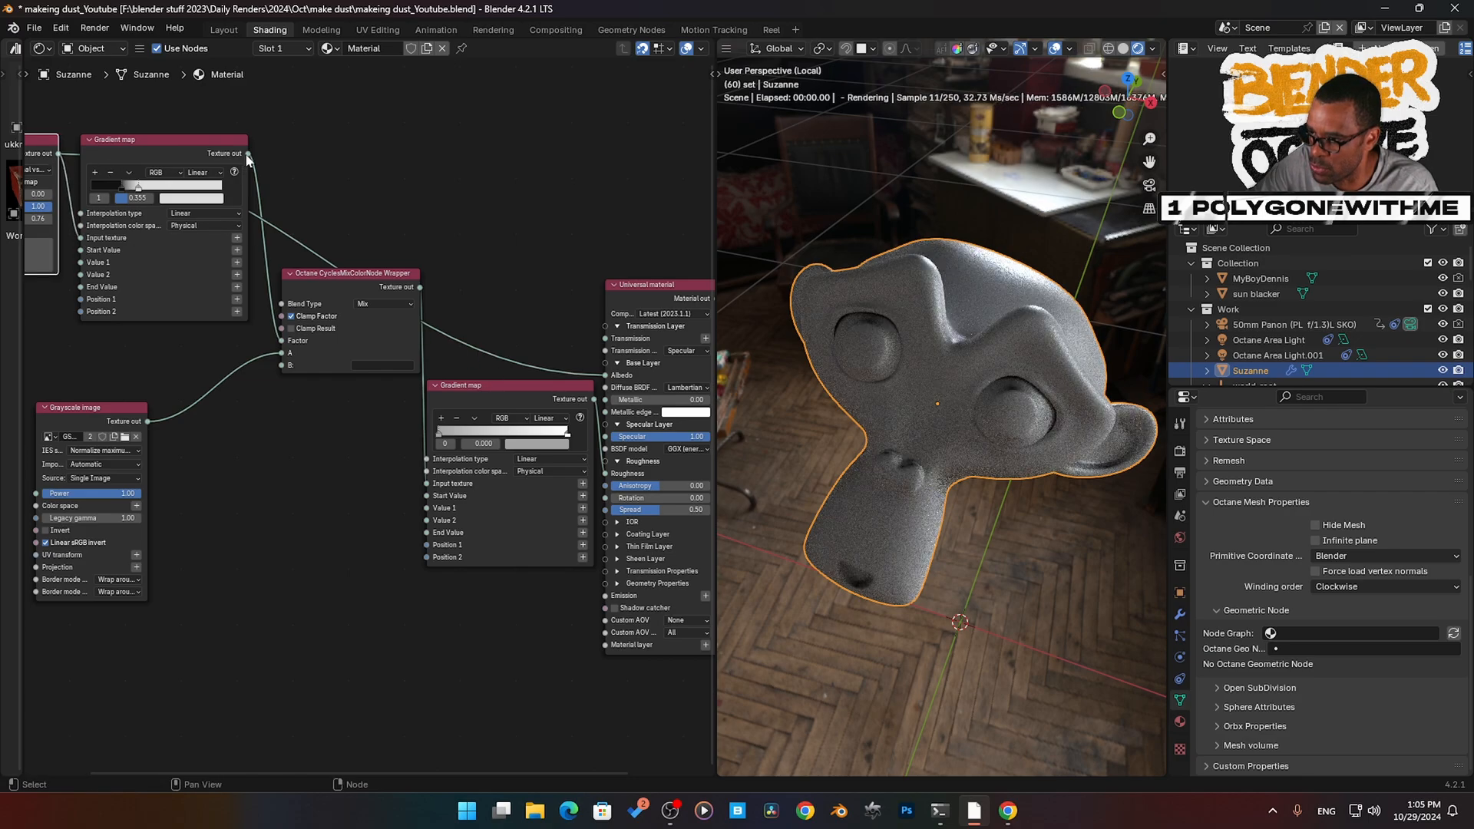
{"action": "left_click_drag", "start_coordinate": [248, 154], "coordinate": [605, 376]}
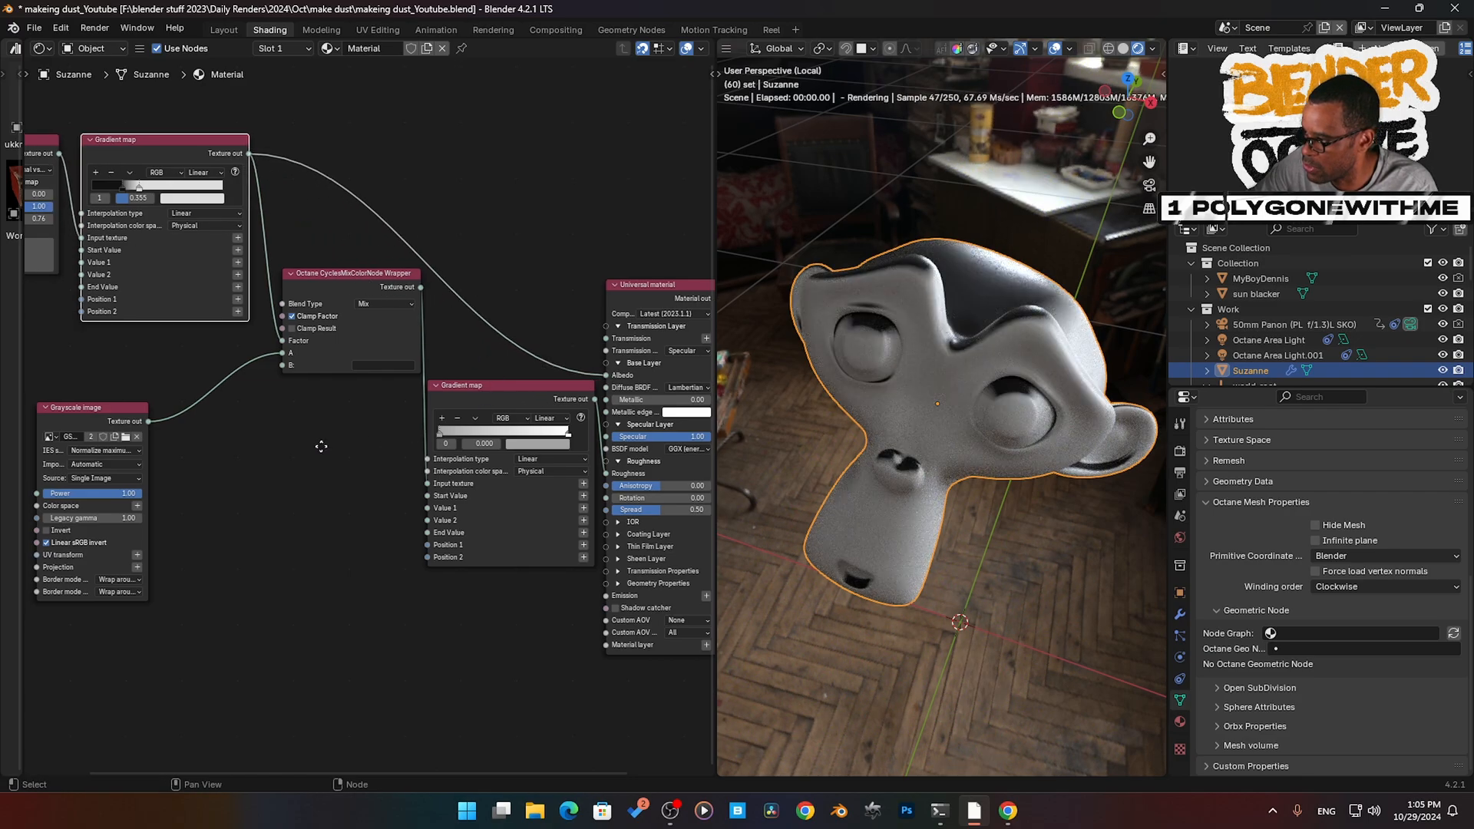
{"action": "middle_click_drag", "start_coordinate": [318, 448], "coordinate": [383, 444]}
{"action": "middle_click_drag", "start_coordinate": [1033, 506], "coordinate": [975, 322]}
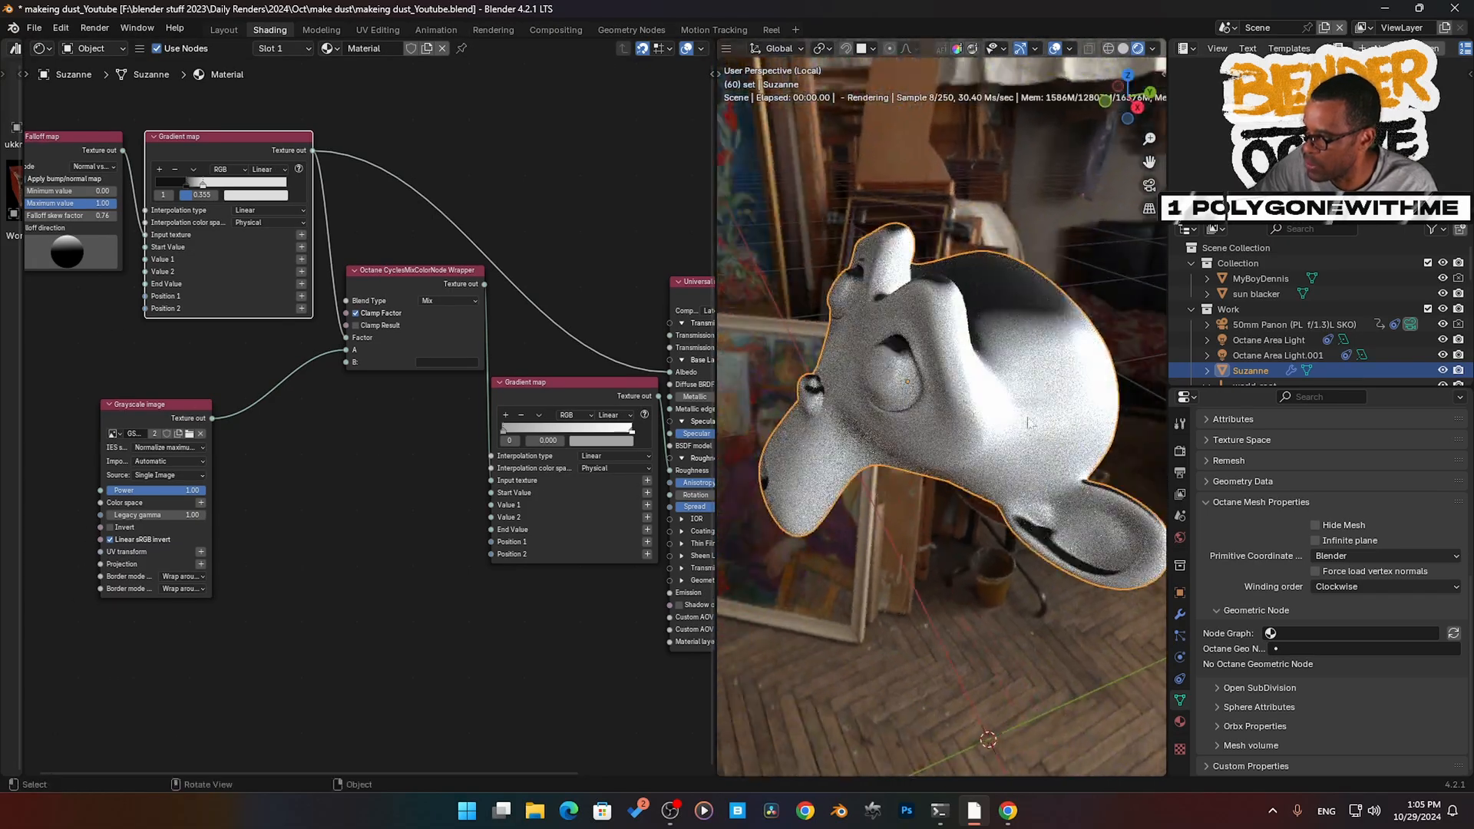
- Try the Normal vs. eye ray mode on the Falloff map and view the monkey head from the front
{"action": "middle_click_drag", "start_coordinate": [96, 301], "coordinate": [253, 367]}
{"action": "left_click", "coordinate": [201, 227]}
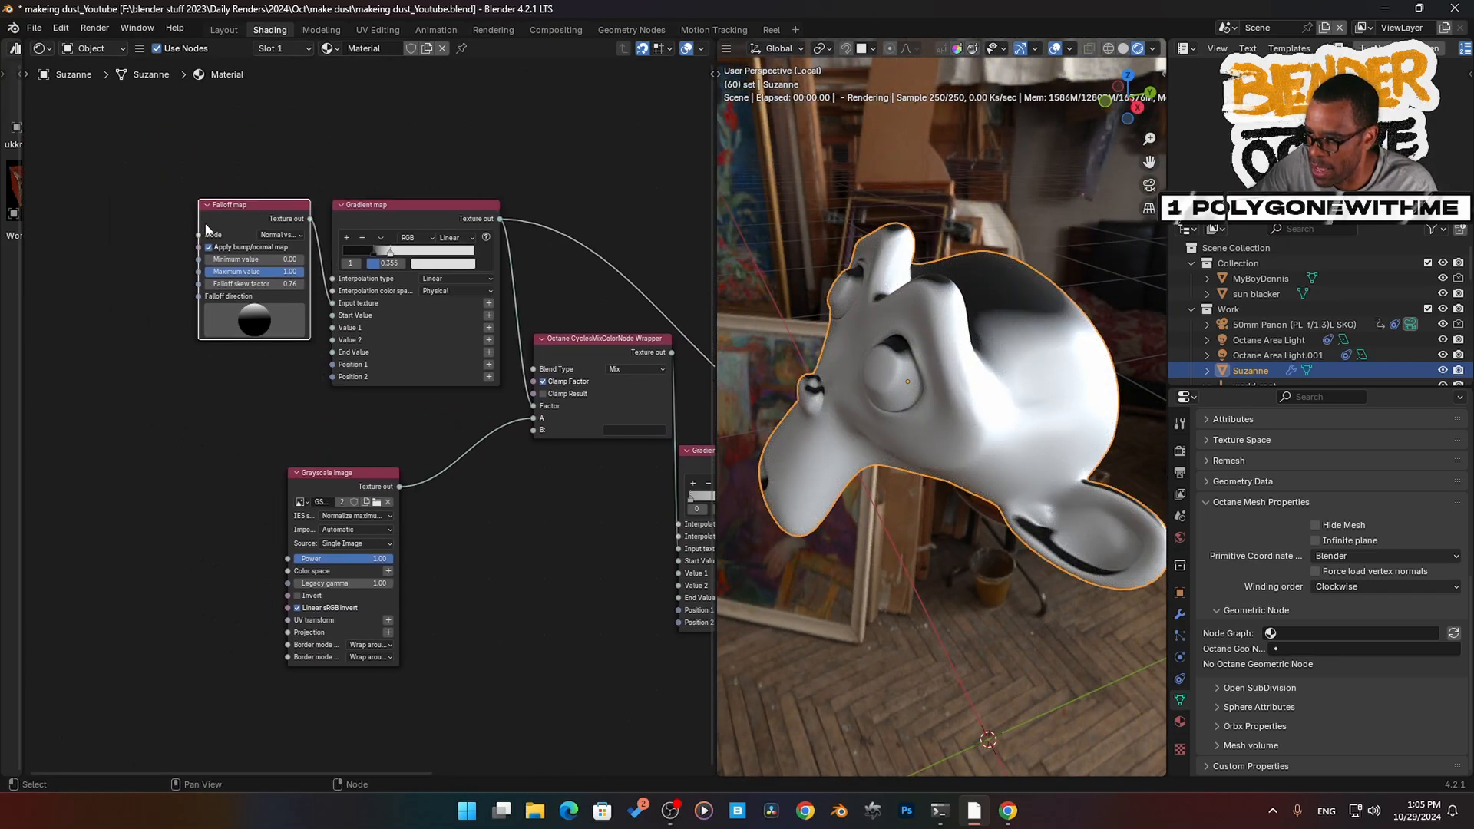
{"action": "left_click", "coordinate": [284, 173]}
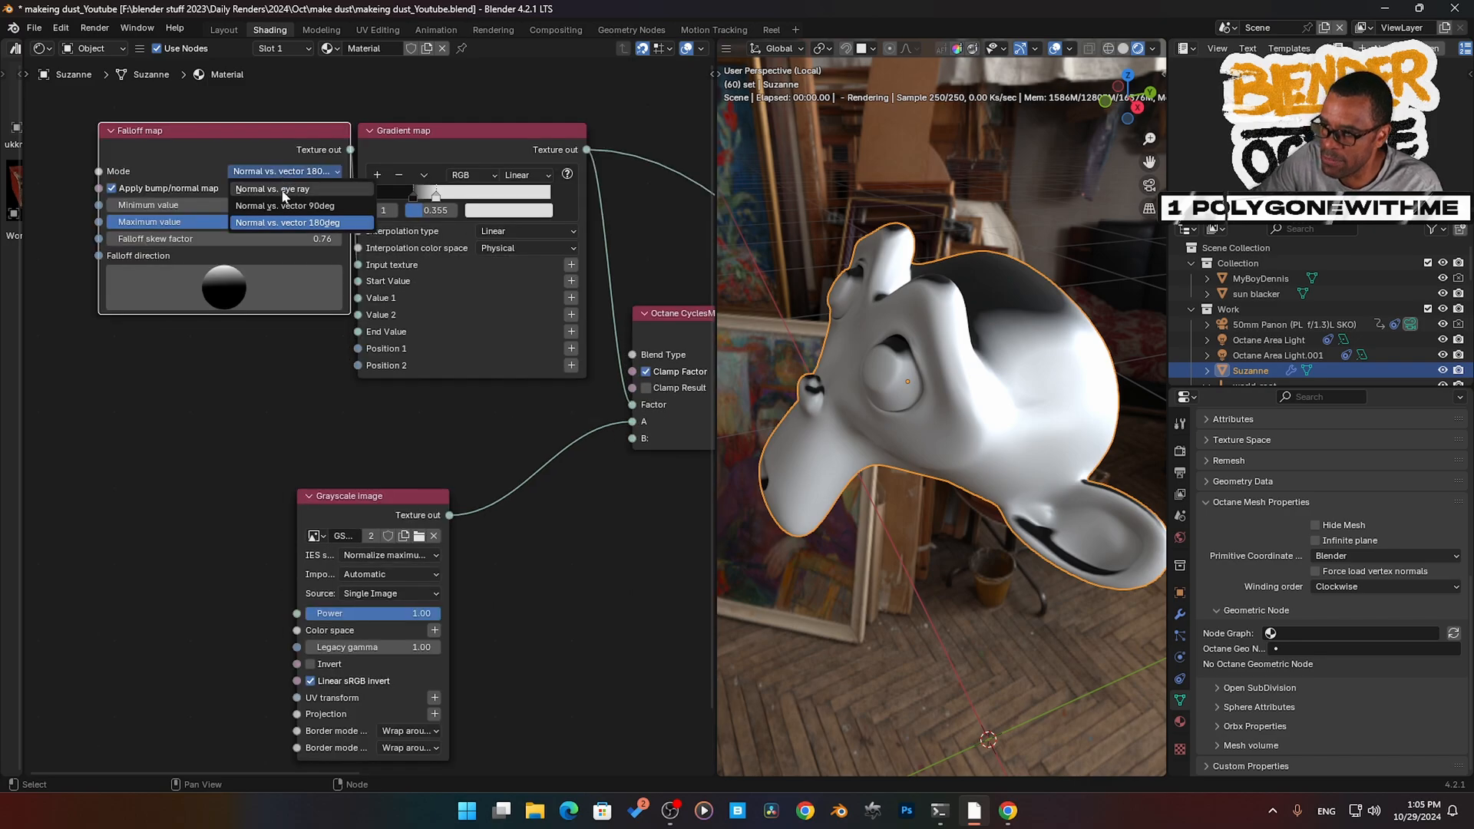
{"action": "left_click", "coordinate": [283, 191]}
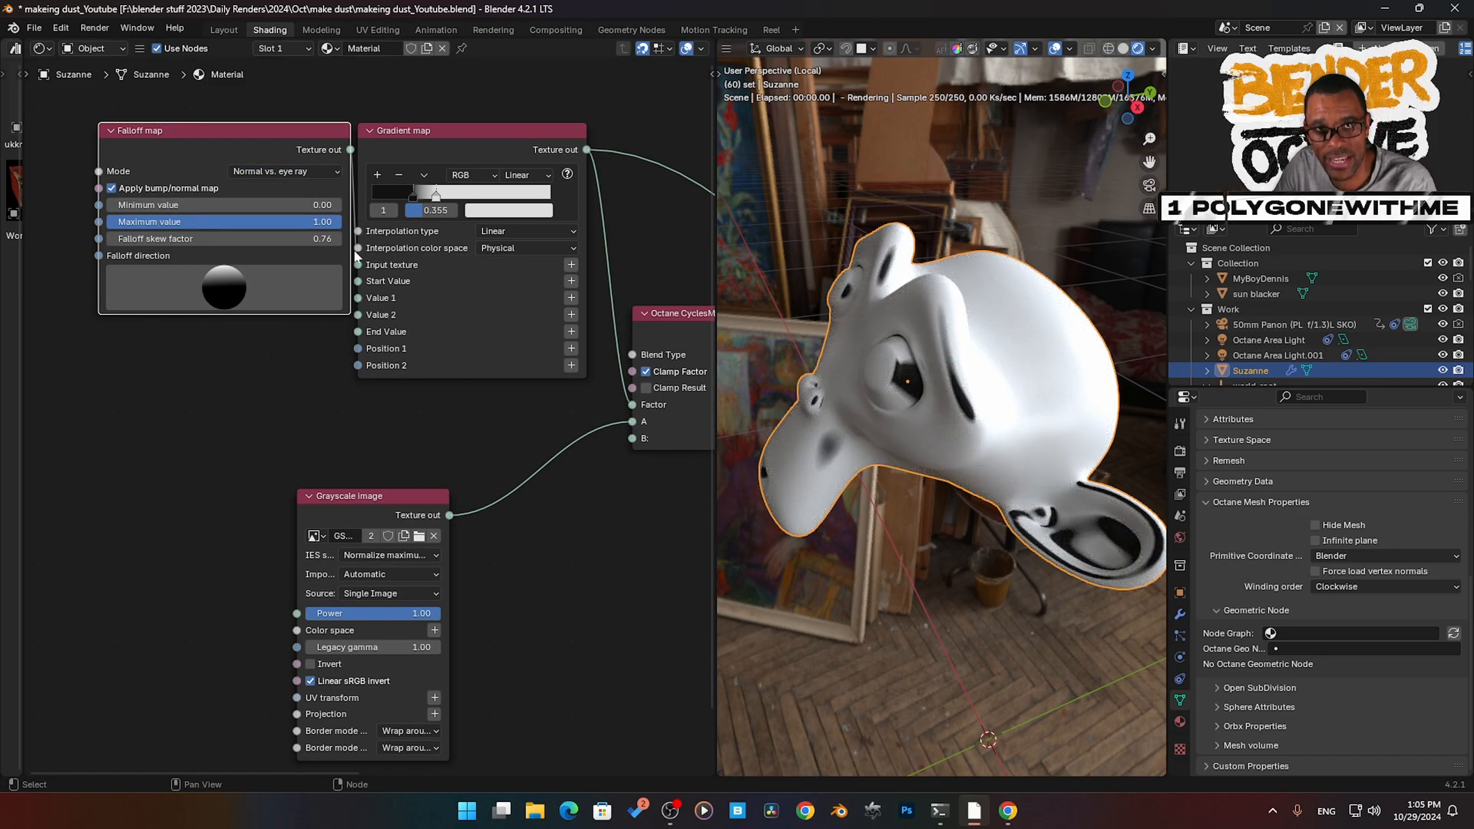
{"action": "middle_click_drag", "start_coordinate": [888, 447], "coordinate": [1021, 426]}
- Test the Falloff map's Normal vs. vector 90deg mode before setting Normal vs. vector 180deg and adjusting the falloff direction
{"action": "left_click", "coordinate": [293, 171]}
{"action": "left_click", "coordinate": [314, 206]}
{"action": "left_click", "coordinate": [317, 175]}
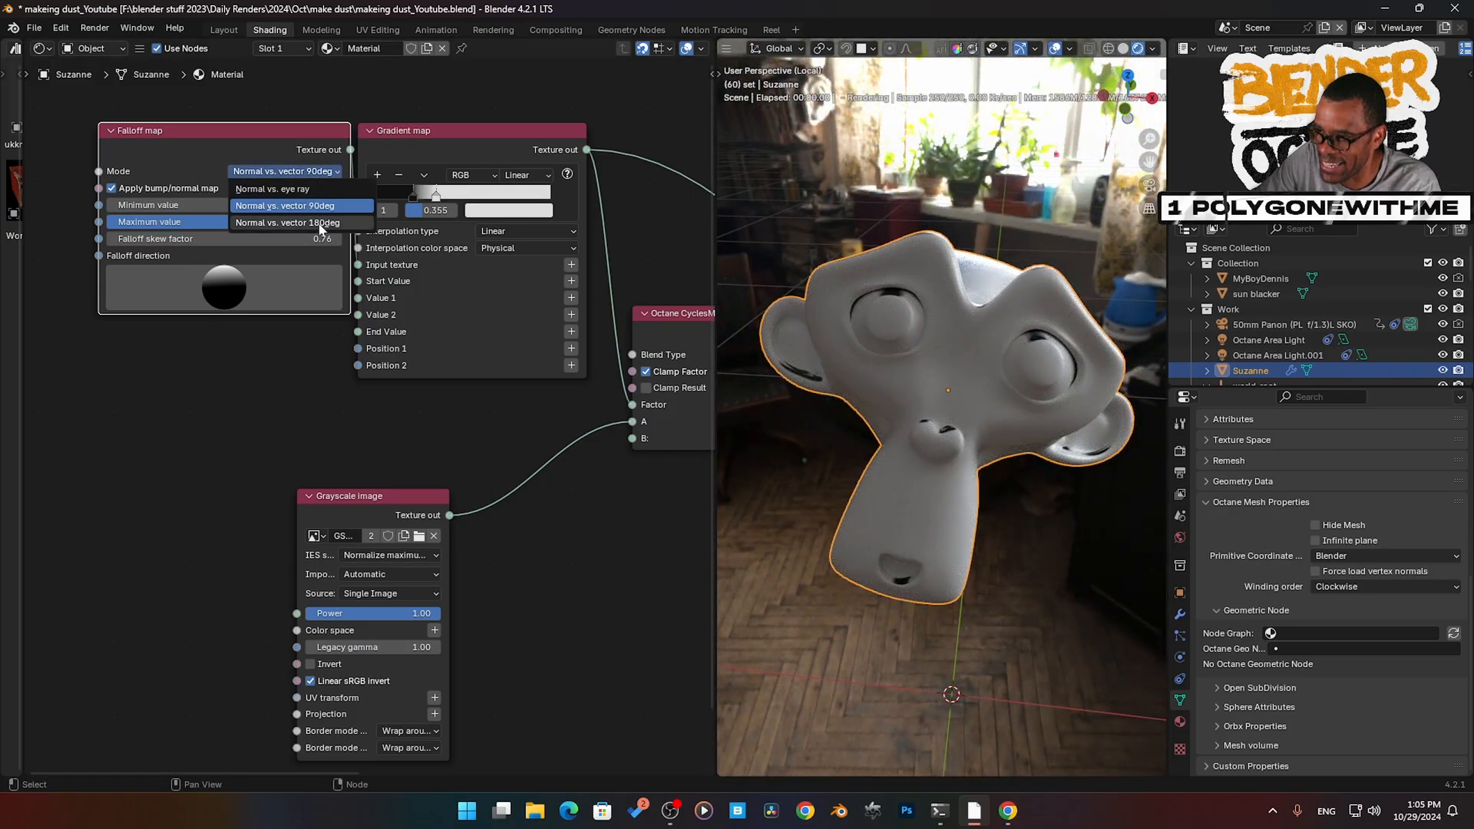
{"action": "left_click", "coordinate": [321, 222]}
{"action": "middle_click_drag", "start_coordinate": [921, 420], "coordinate": [878, 388]}
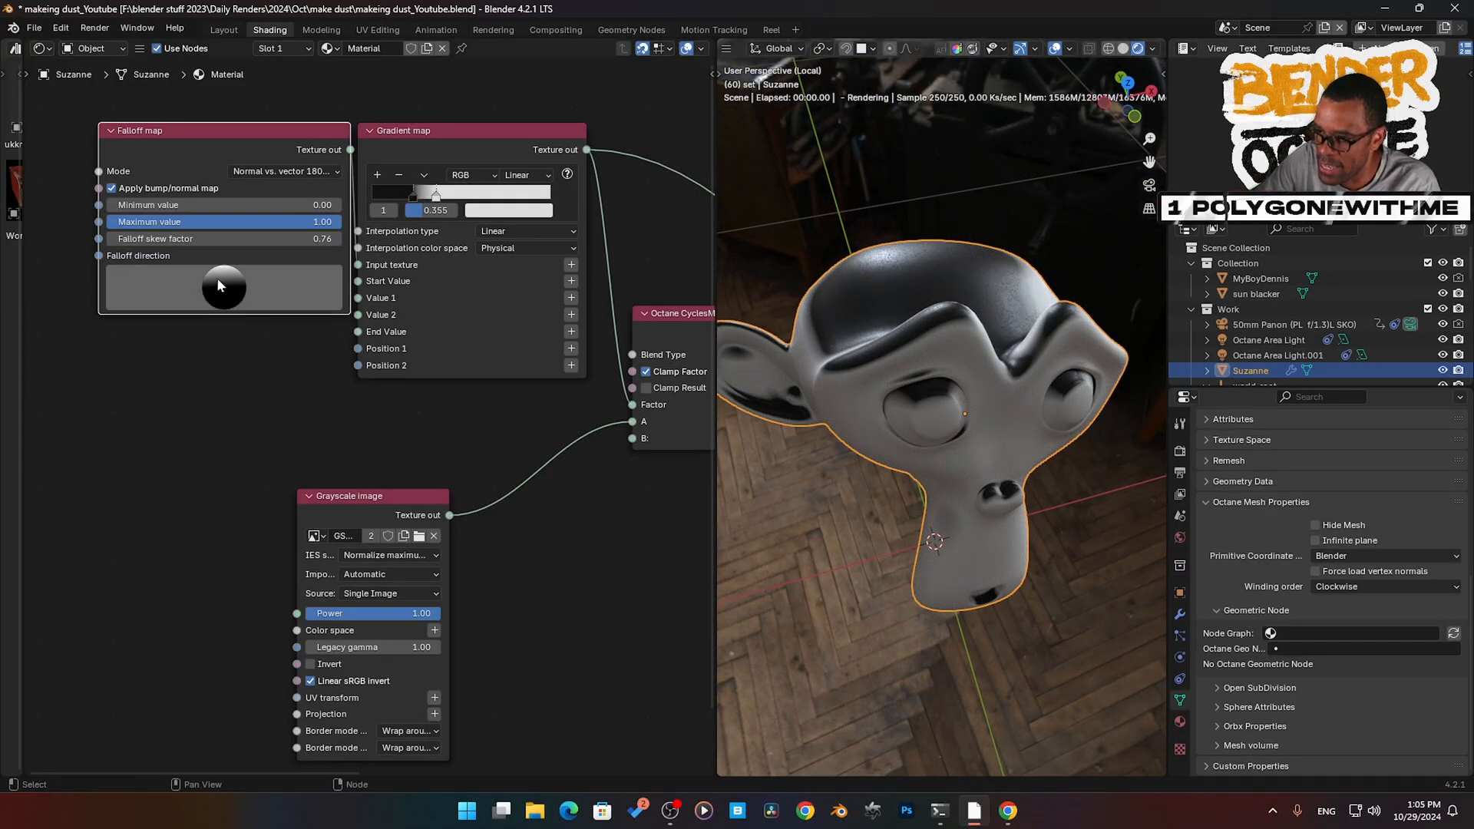
{"action": "mouse_move", "coordinate": [218, 286]}
{"action": "left_mouse_down"}
{"action": "mouse_move", "coordinate": [223, 344]}
{"action": "mouse_move", "coordinate": [233, 269]}
{"action": "mouse_move", "coordinate": [237, 292]}
{"action": "mouse_move", "coordinate": [222, 247]}
{"action": "mouse_move", "coordinate": [264, 209]}
{"action": "mouse_move", "coordinate": [413, 209]}
{"action": "mouse_move", "coordinate": [61, 221]}
{"action": "mouse_move", "coordinate": [249, 223]}
{"action": "mouse_move", "coordinate": [150, 238]}
{"action": "mouse_move", "coordinate": [204, 238]}
{"action": "left_mouse_up"}
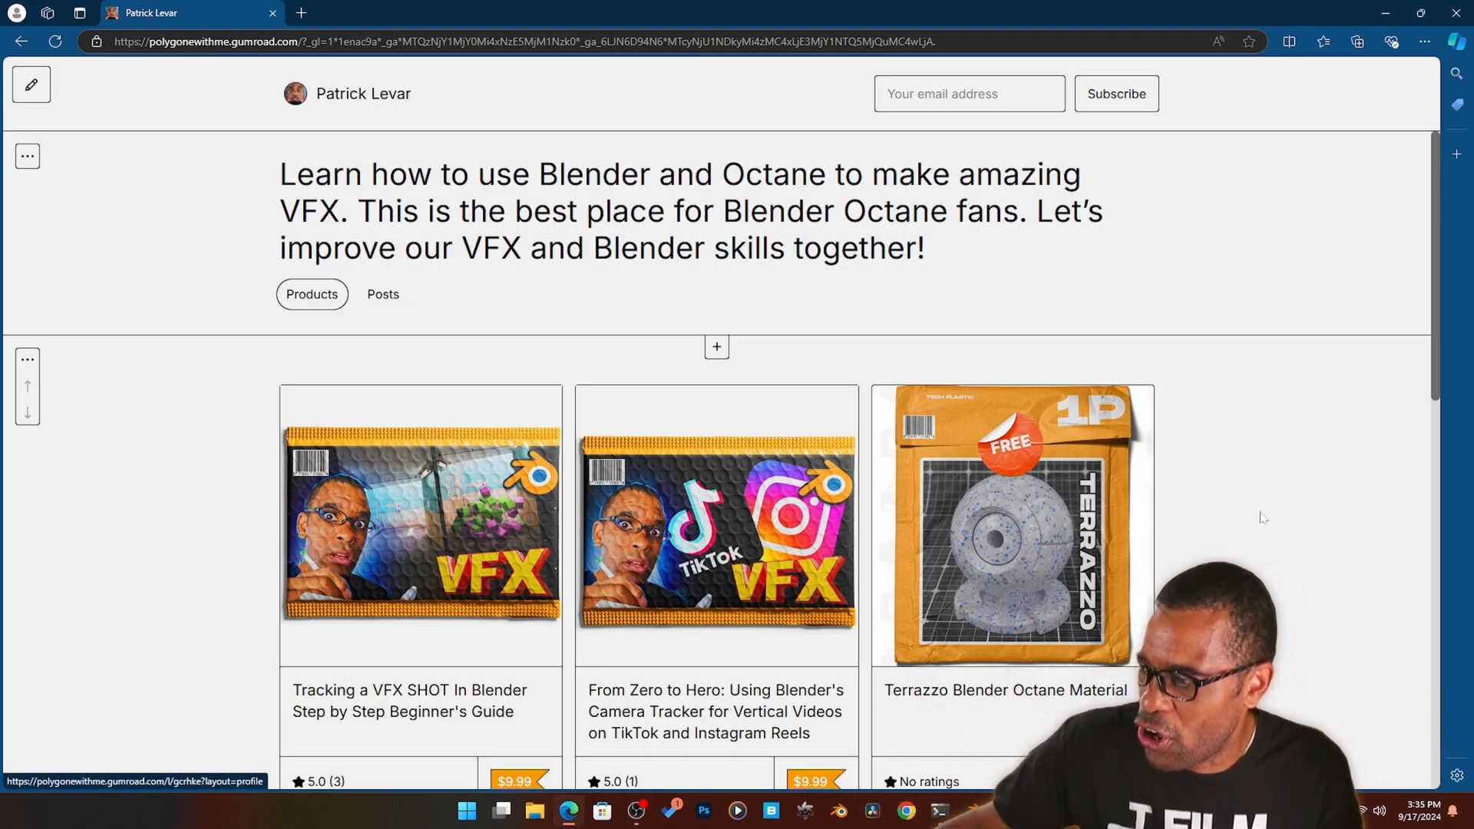
- Switch to the browser and look through the free Octane materials, textures and guides in the Gumroad store
{"action": "scroll", "coordinate": [1224, 522], "scroll_direction": "down", "scroll_amount": 4}
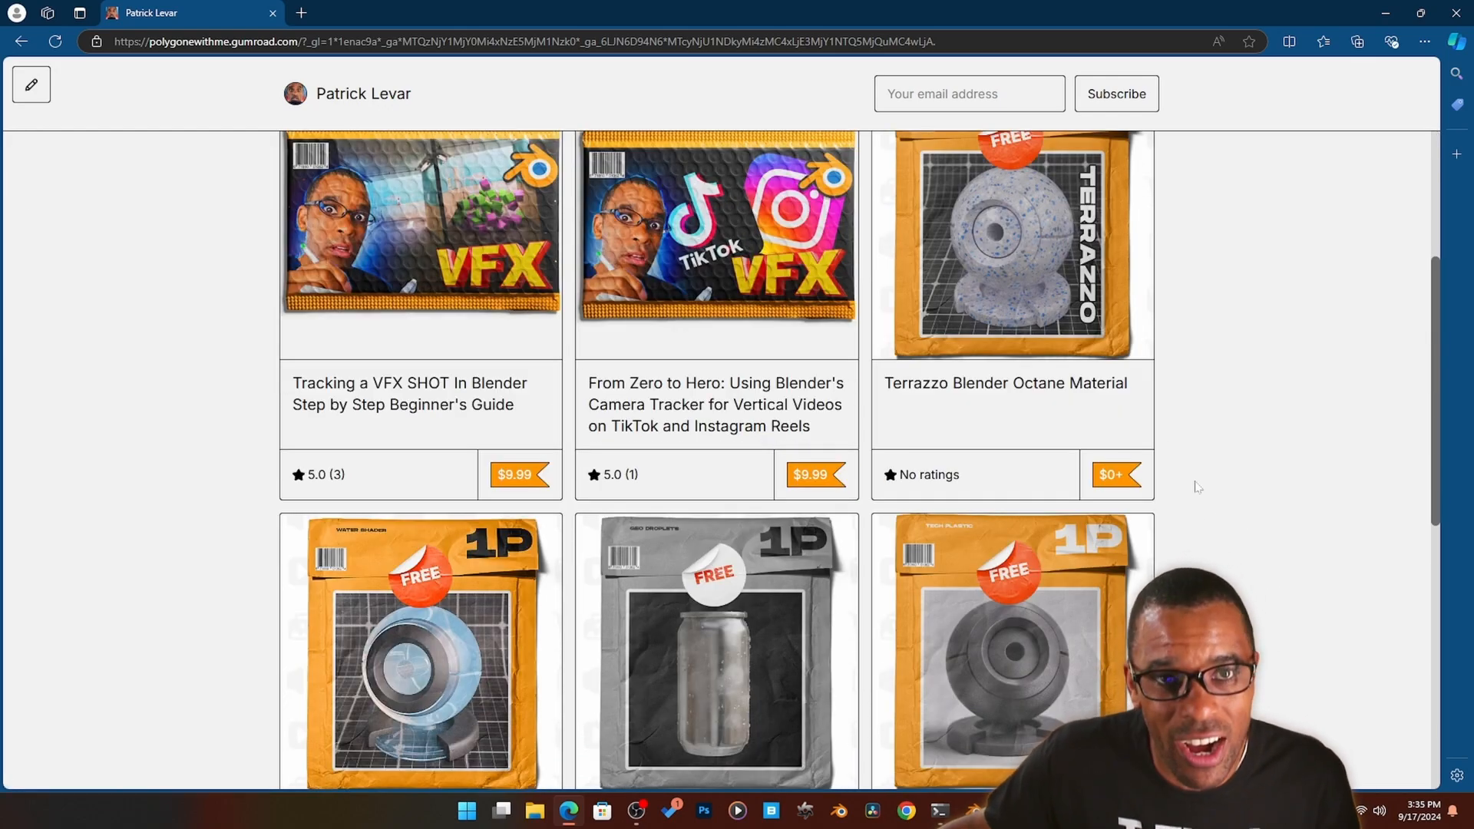
{"action": "scroll", "coordinate": [1102, 302], "scroll_direction": "down", "scroll_amount": 4}
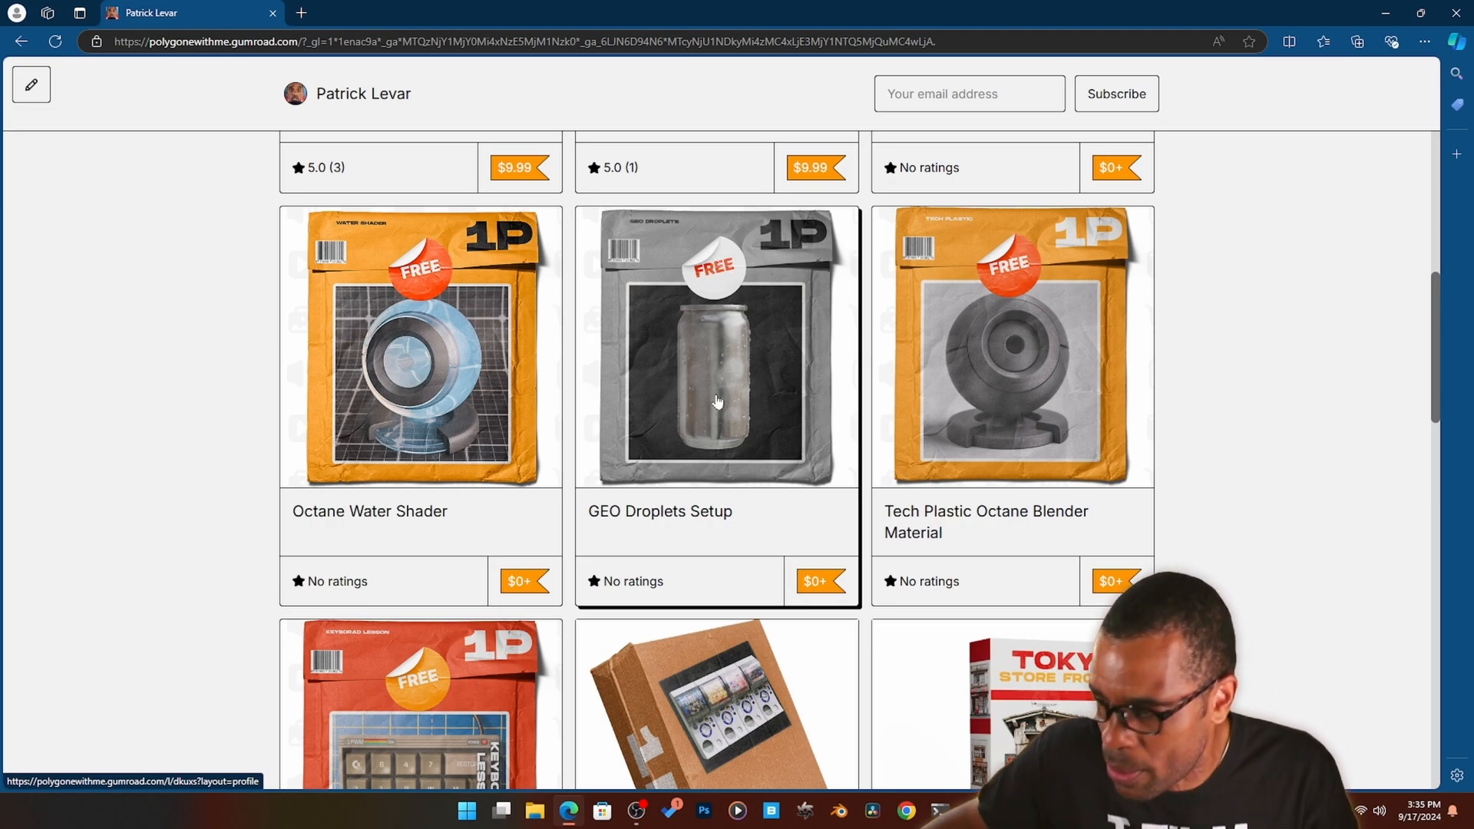
{"action": "scroll", "coordinate": [716, 400], "scroll_direction": "down", "scroll_amount": 5}
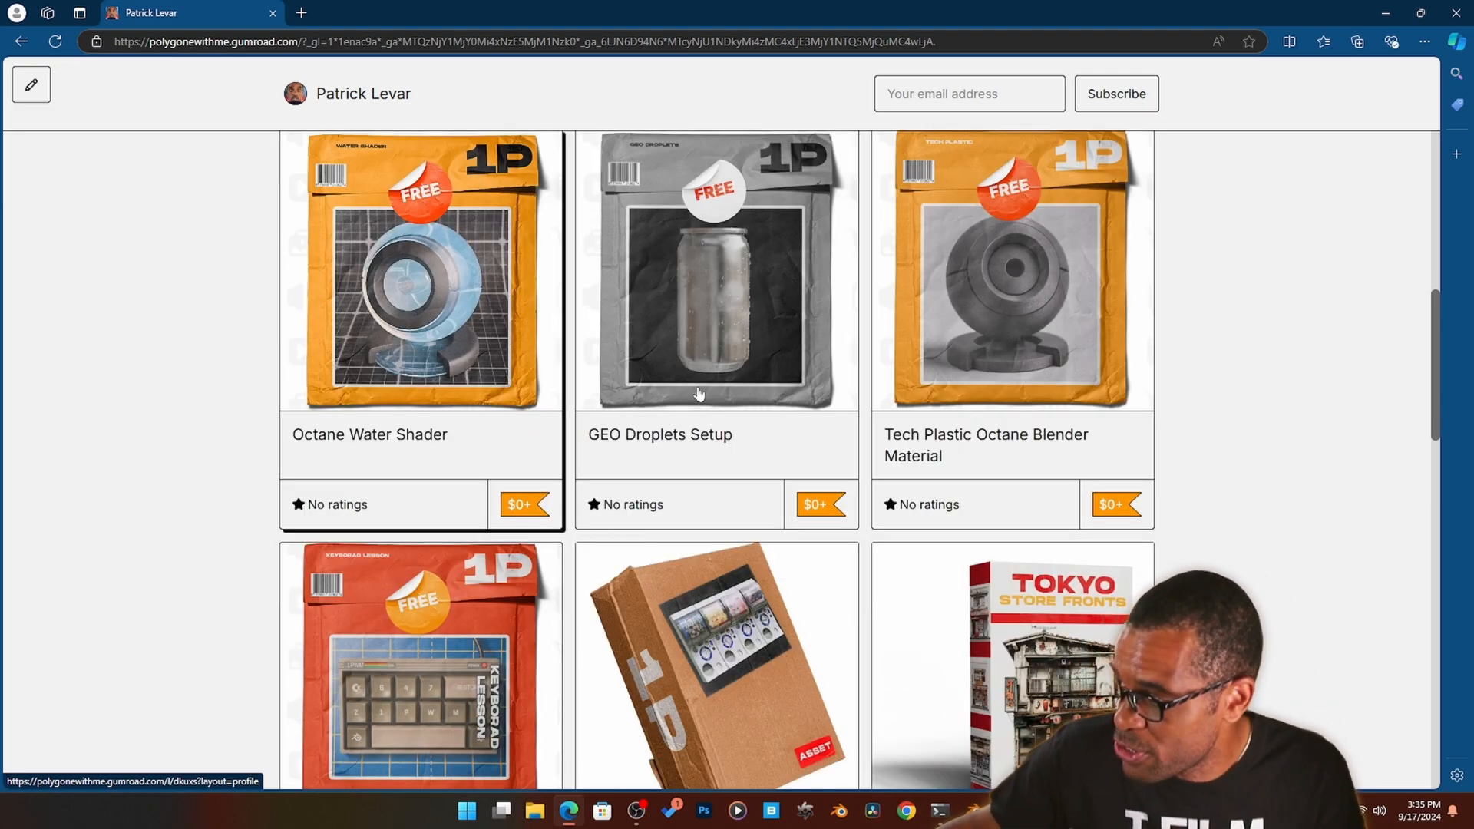
{"action": "scroll", "coordinate": [970, 483], "scroll_direction": "down", "scroll_amount": 1}
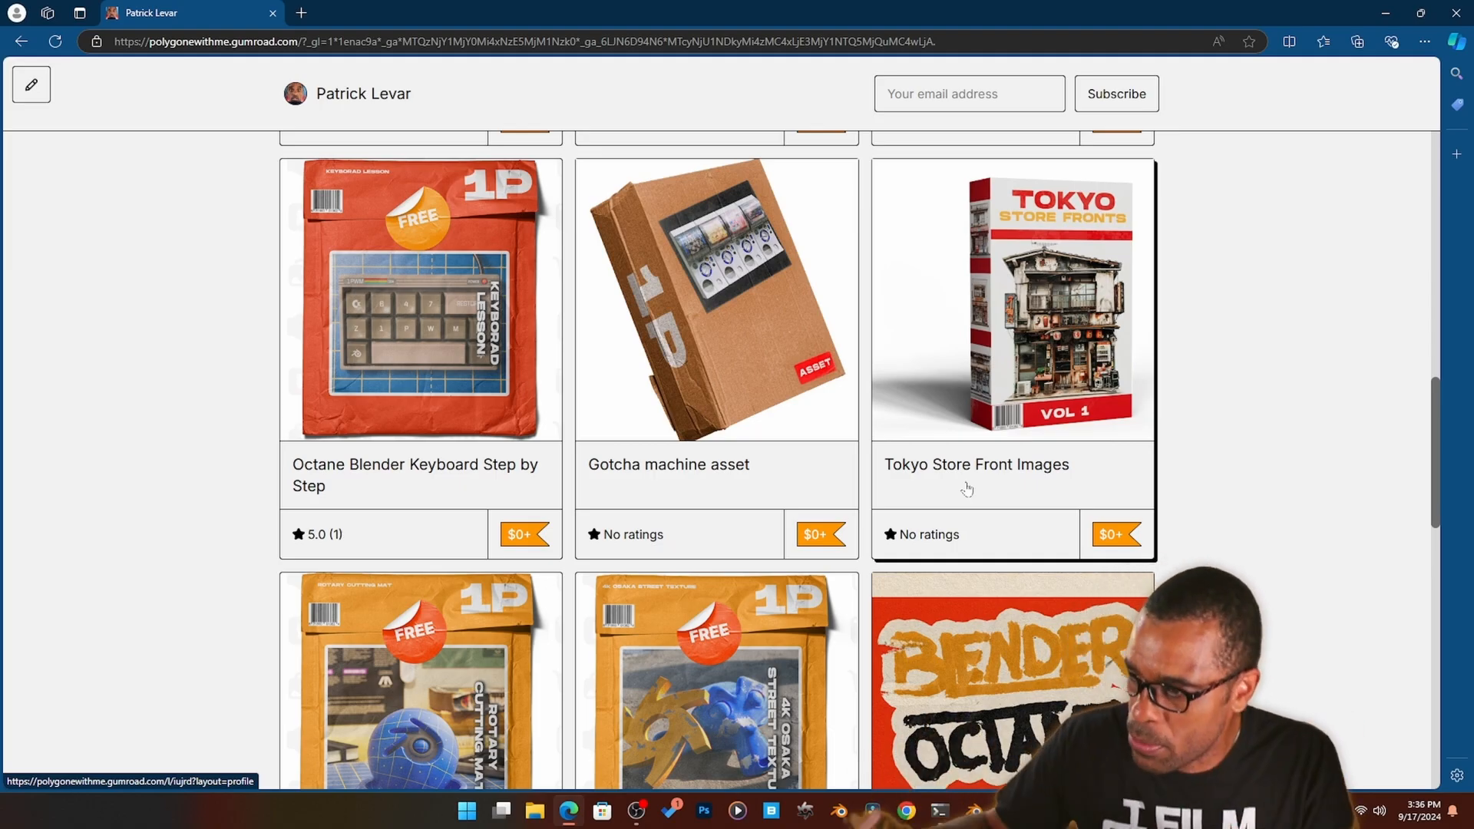
{"action": "scroll", "coordinate": [960, 491], "scroll_direction": "down", "scroll_amount": 3}
{"action": "scroll", "coordinate": [929, 519], "scroll_direction": "down", "scroll_amount": 12}
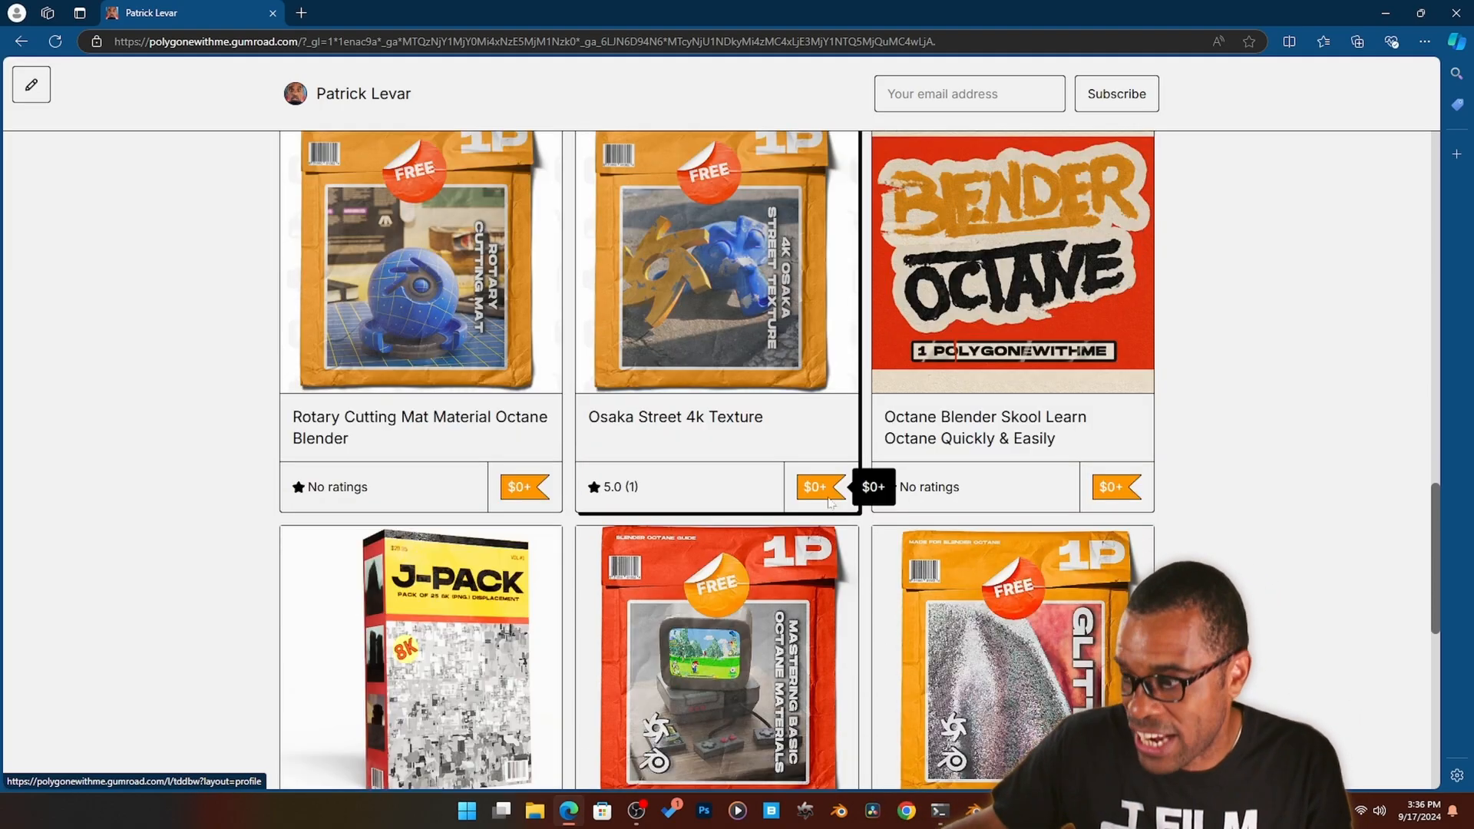
{"action": "scroll", "coordinate": [837, 514], "scroll_direction": "down", "scroll_amount": 2}
{"action": "scroll", "coordinate": [839, 519], "scroll_direction": "up", "scroll_amount": 20}
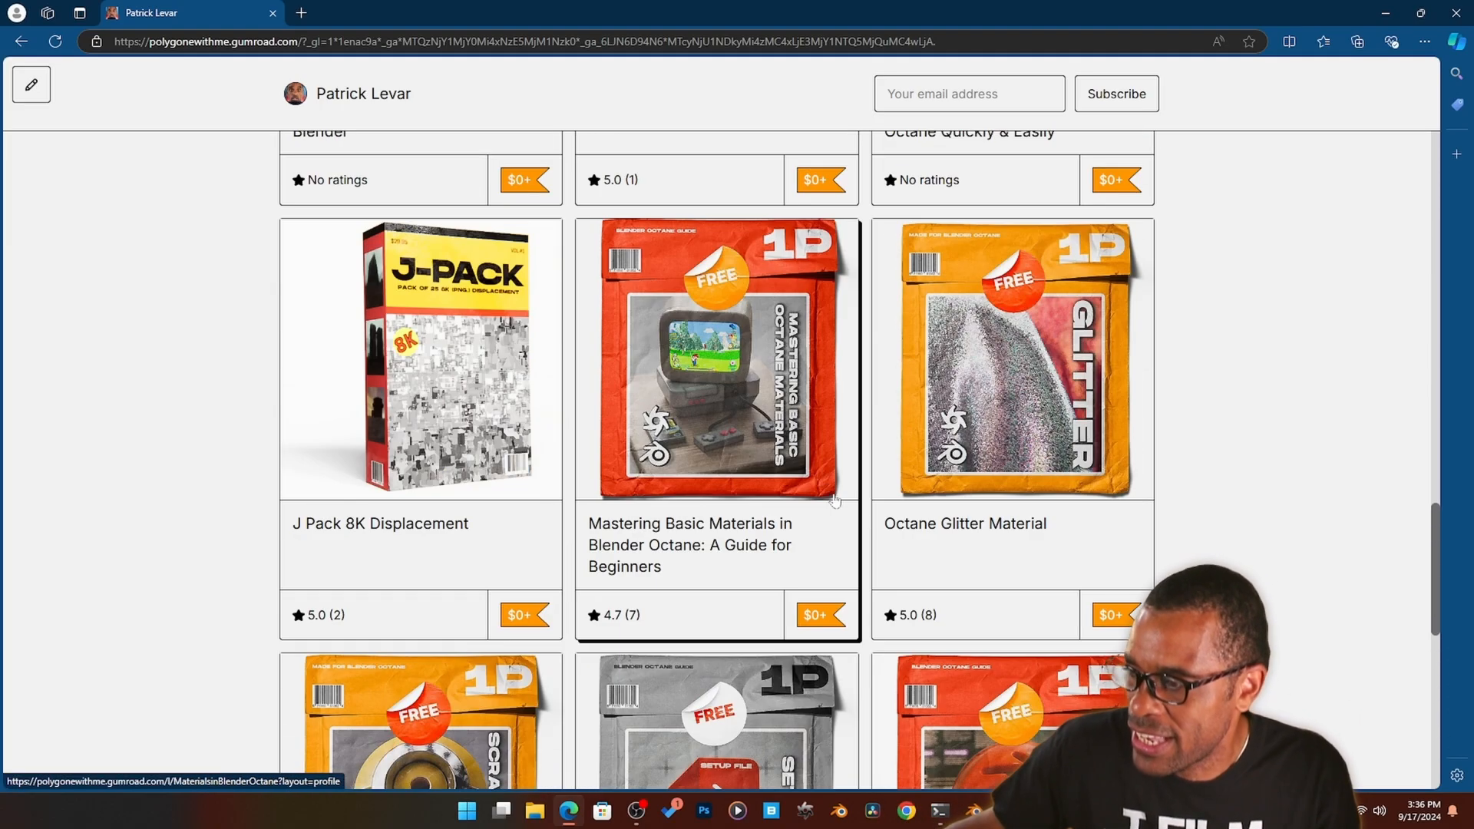
{"action": "scroll", "coordinate": [843, 524], "scroll_direction": "down", "scroll_amount": 3}
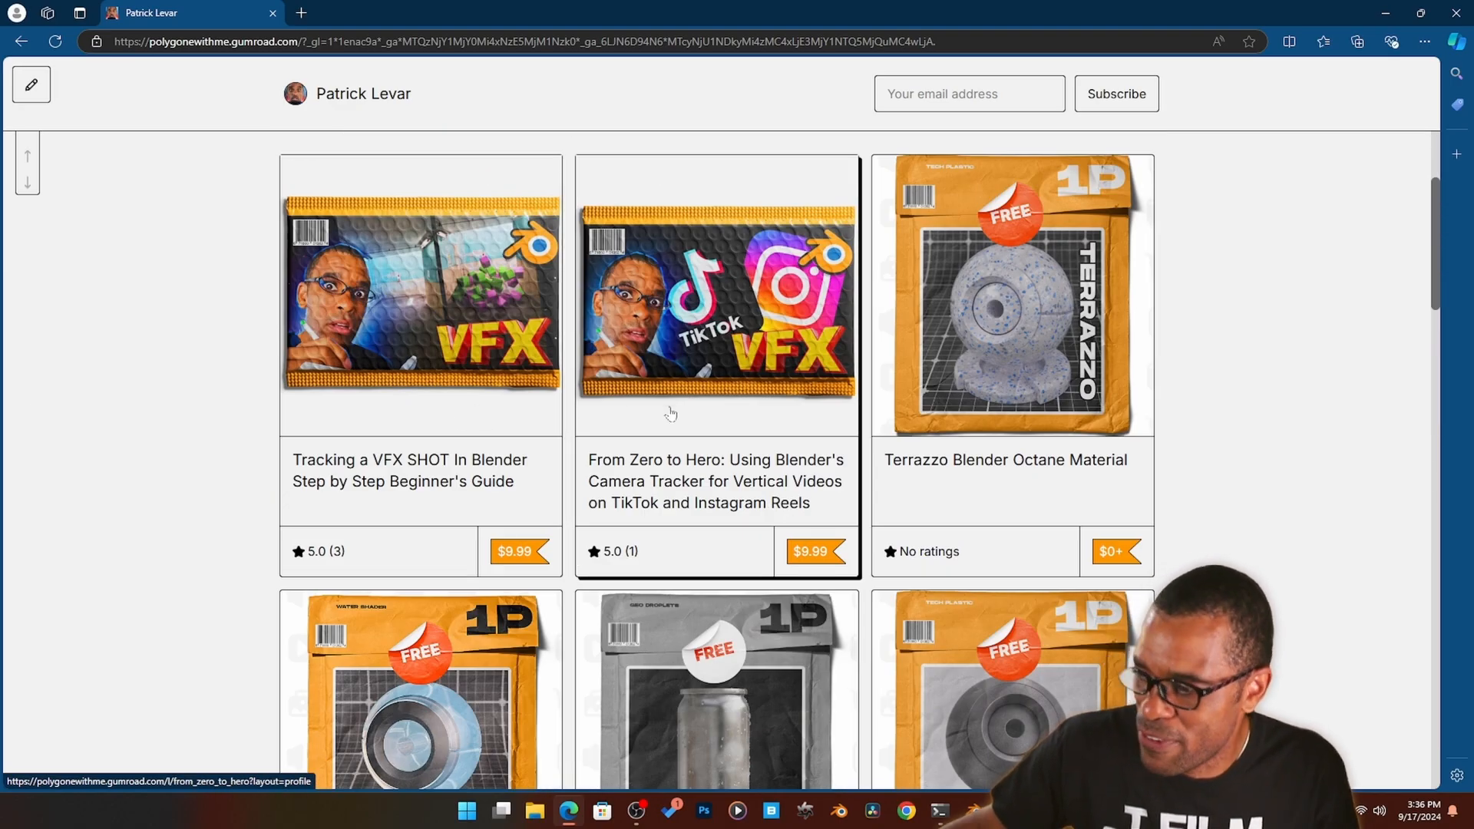
{"action": "scroll", "coordinate": [787, 473], "scroll_direction": "down", "scroll_amount": 10}
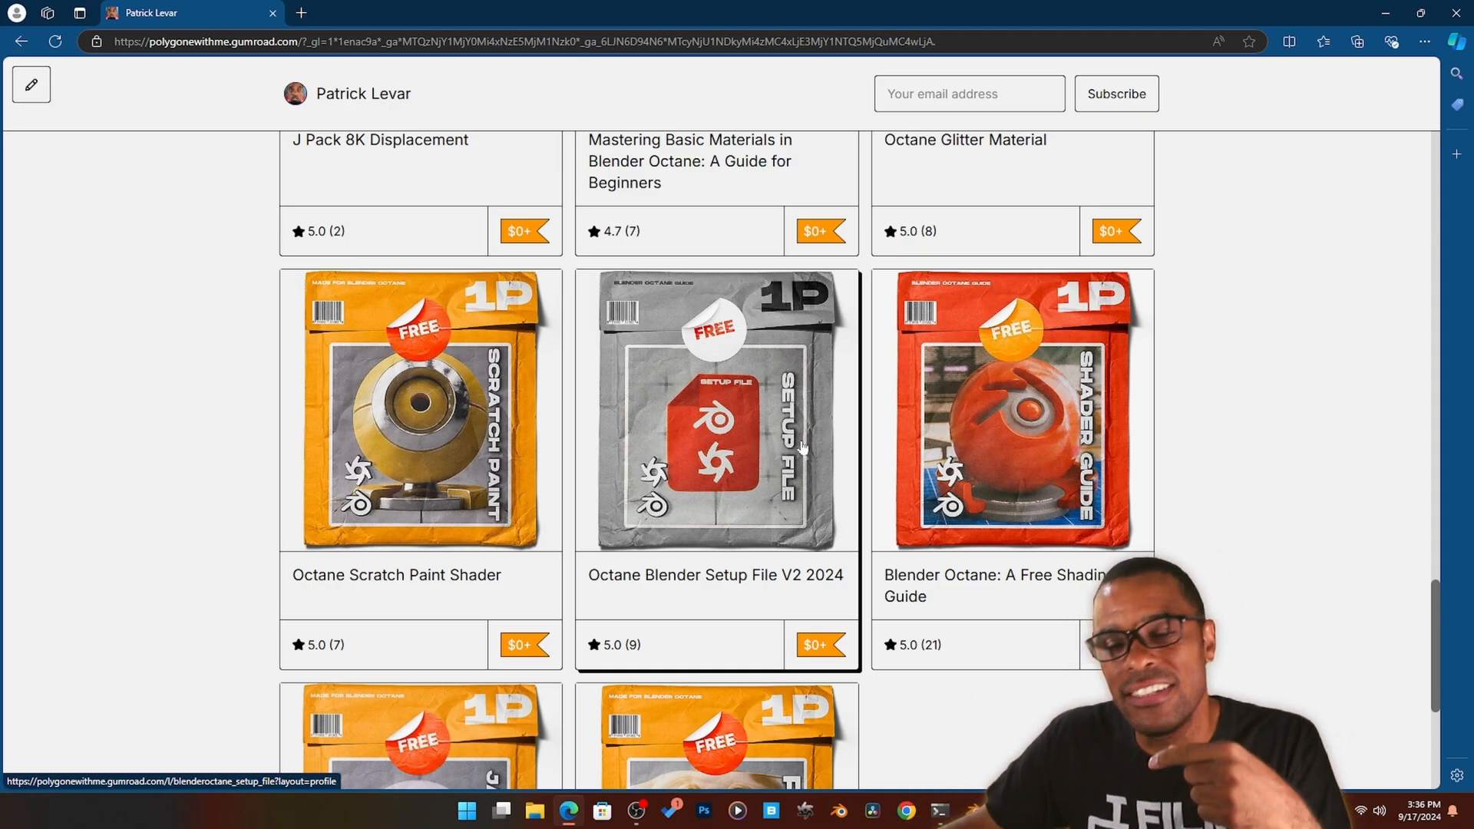
{"action": "scroll", "coordinate": [733, 429], "scroll_direction": "up", "scroll_amount": 5}
{"action": "scroll", "coordinate": [731, 427], "scroll_direction": "up", "scroll_amount": 20}
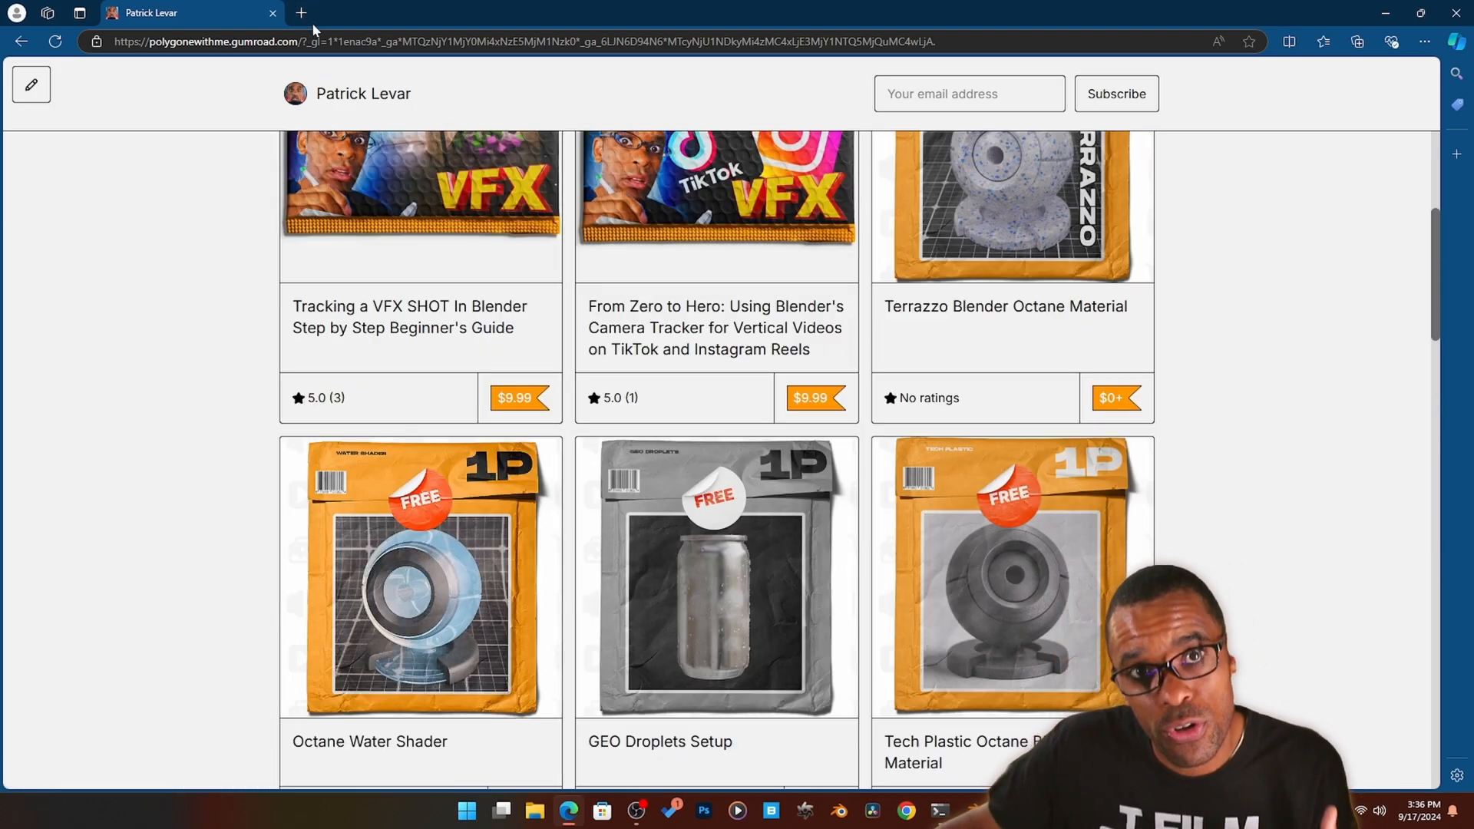
- Open the Blender Octane 3D community's About page on Skool in a new browser tab and view its description and gallery
{"action": "left_click", "coordinate": [301, 13]}
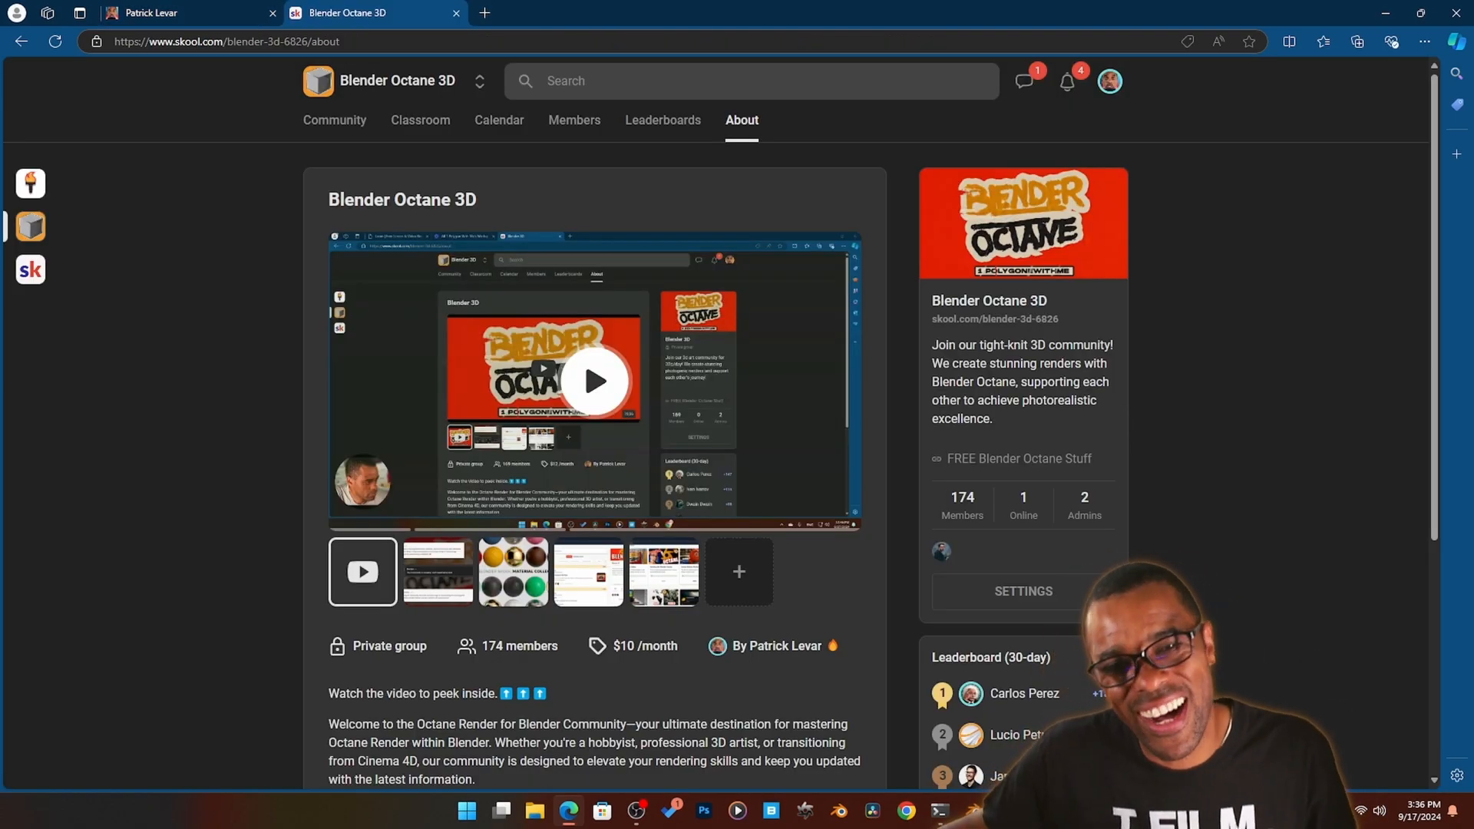
{"action": "scroll", "coordinate": [1079, 384], "scroll_direction": "down", "scroll_amount": 1}
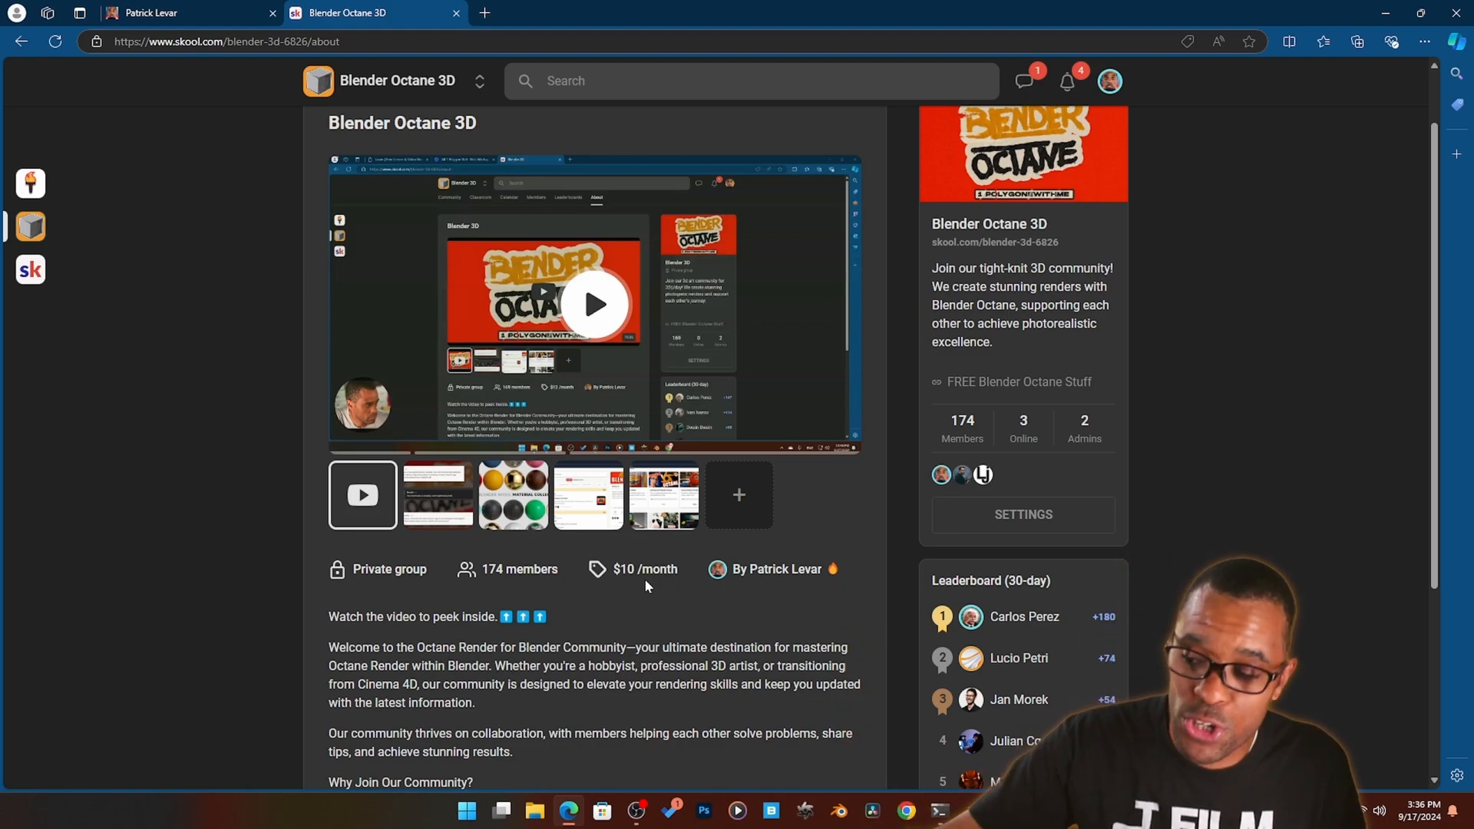
{"action": "left_click", "coordinate": [520, 503]}
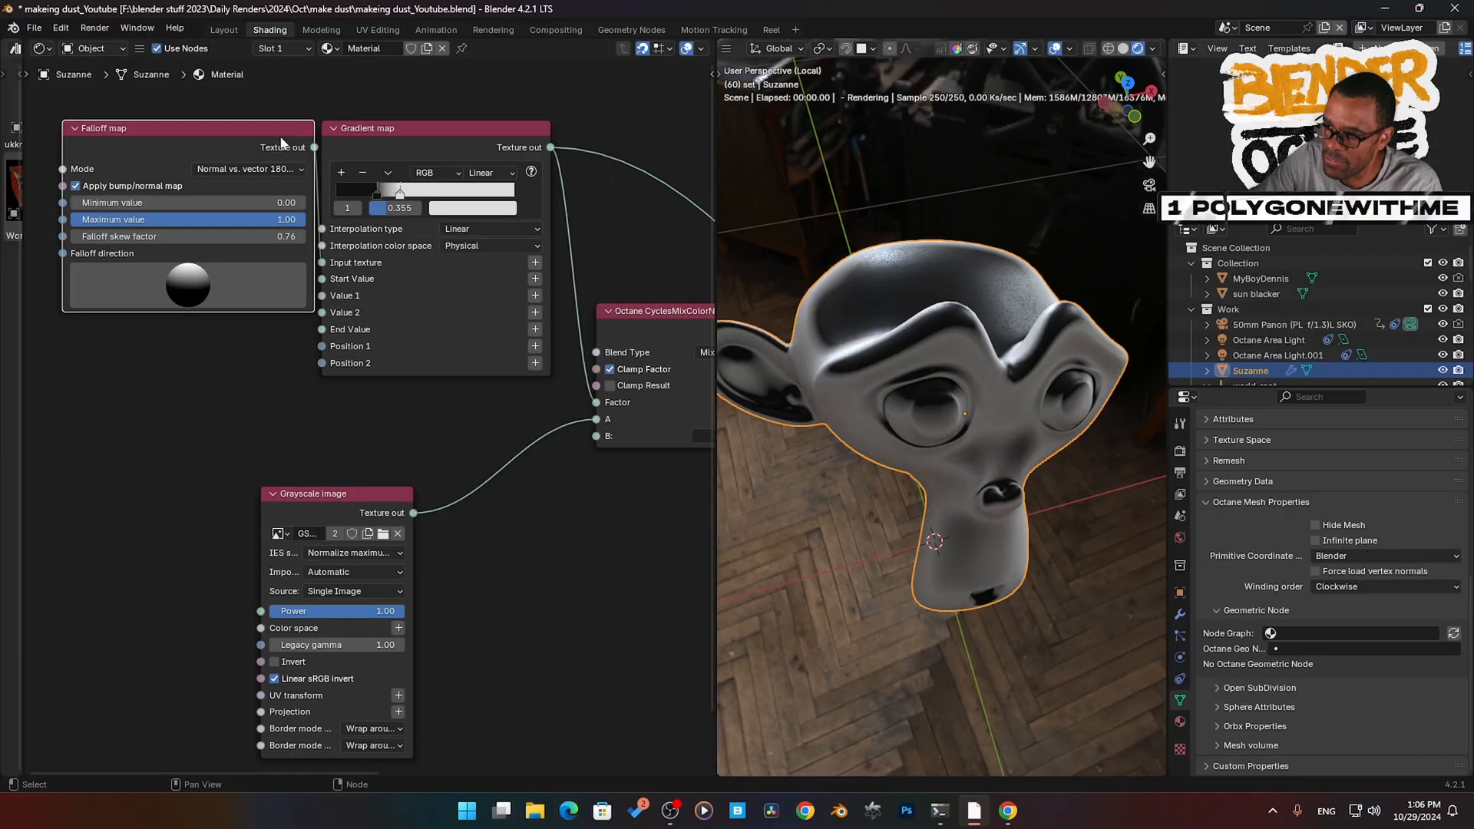
- Back in Blender, reposition the Falloff map and its Gradient map, and move the gradient's light stop to about 0.36
{"action": "left_click_drag", "start_coordinate": [285, 141], "coordinate": [224, 141]}
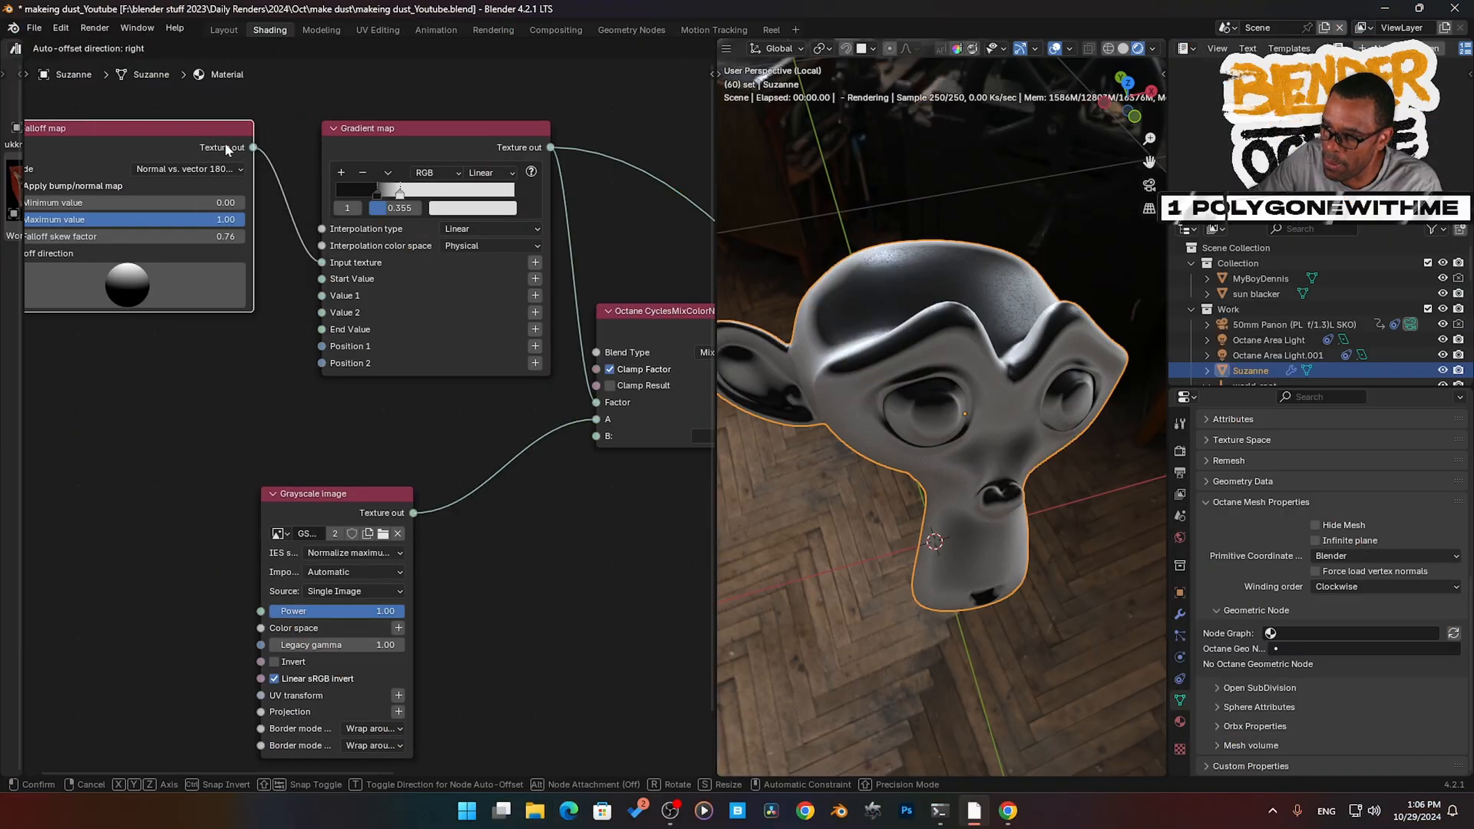
{"action": "left_click_drag", "start_coordinate": [426, 245], "coordinate": [380, 245]}
{"action": "mouse_move", "coordinate": [424, 388]}
{"action": "middle_mouse_down"}
{"action": "mouse_move", "coordinate": [388, 387]}
{"action": "mouse_move", "coordinate": [409, 399]}
{"action": "middle_mouse_up"}
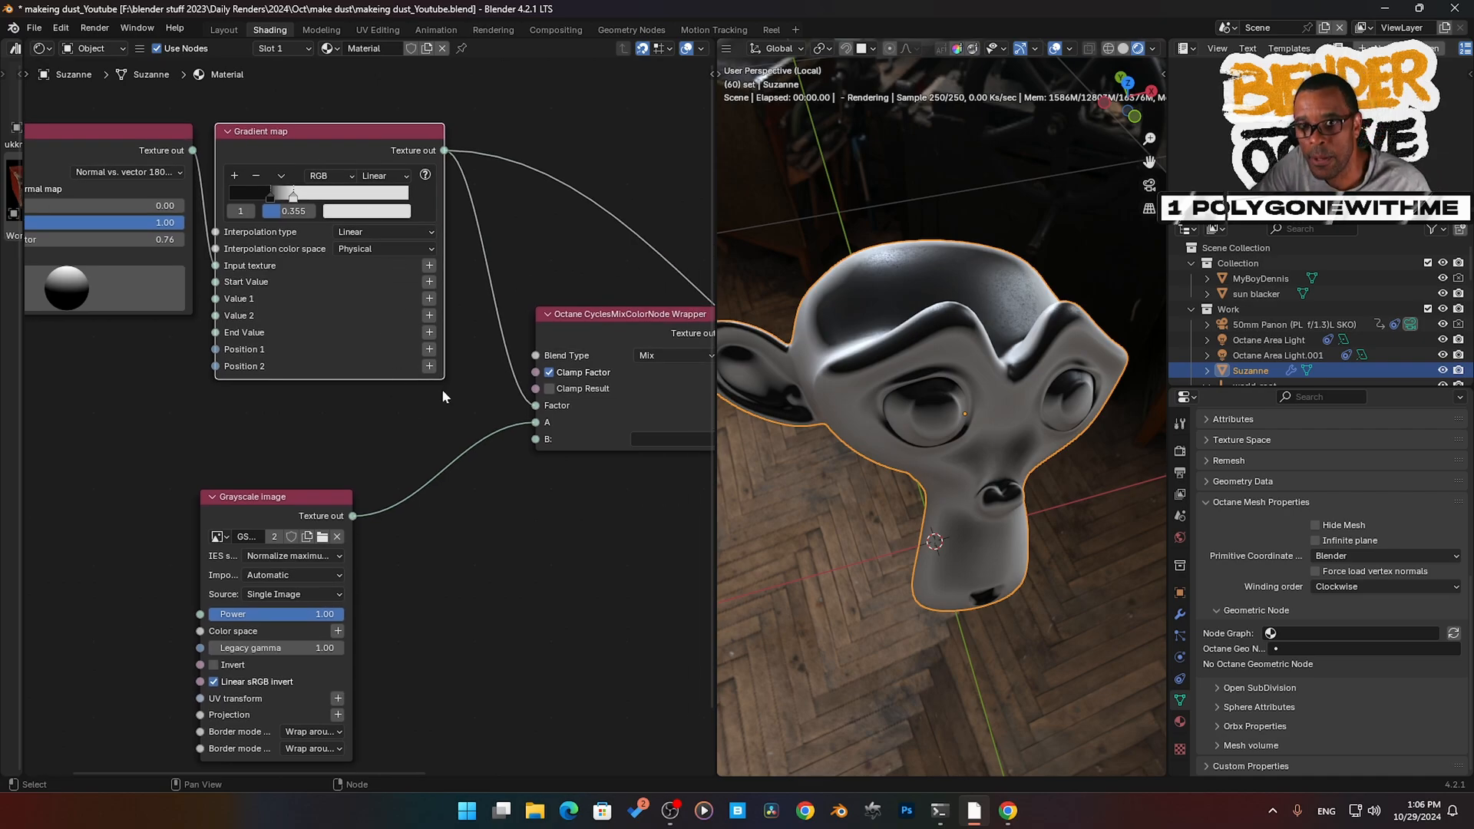
{"action": "middle_click_drag", "start_coordinate": [490, 424], "coordinate": [418, 425]}
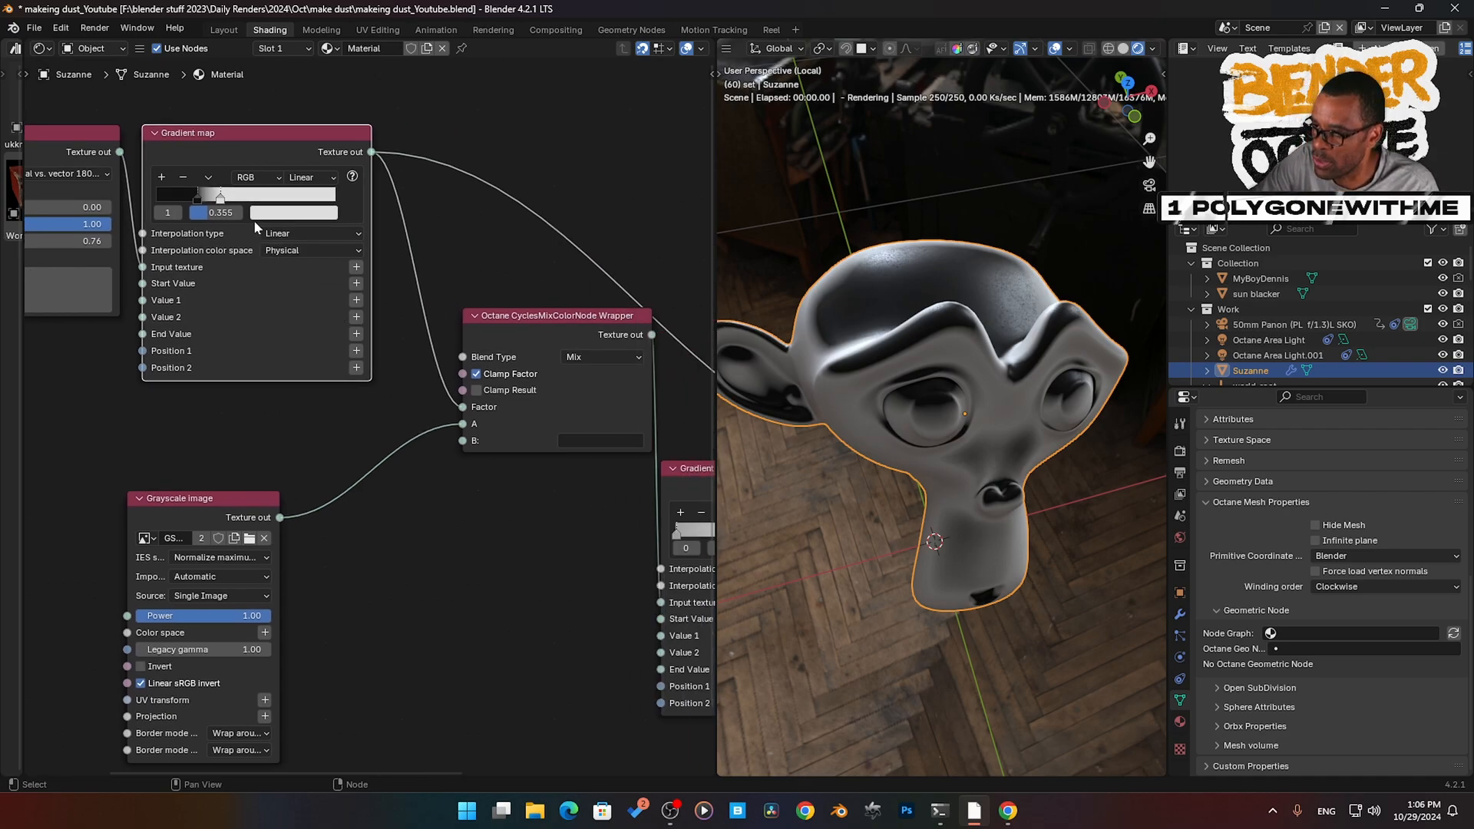
{"action": "left_click_drag", "start_coordinate": [225, 200], "coordinate": [223, 201]}
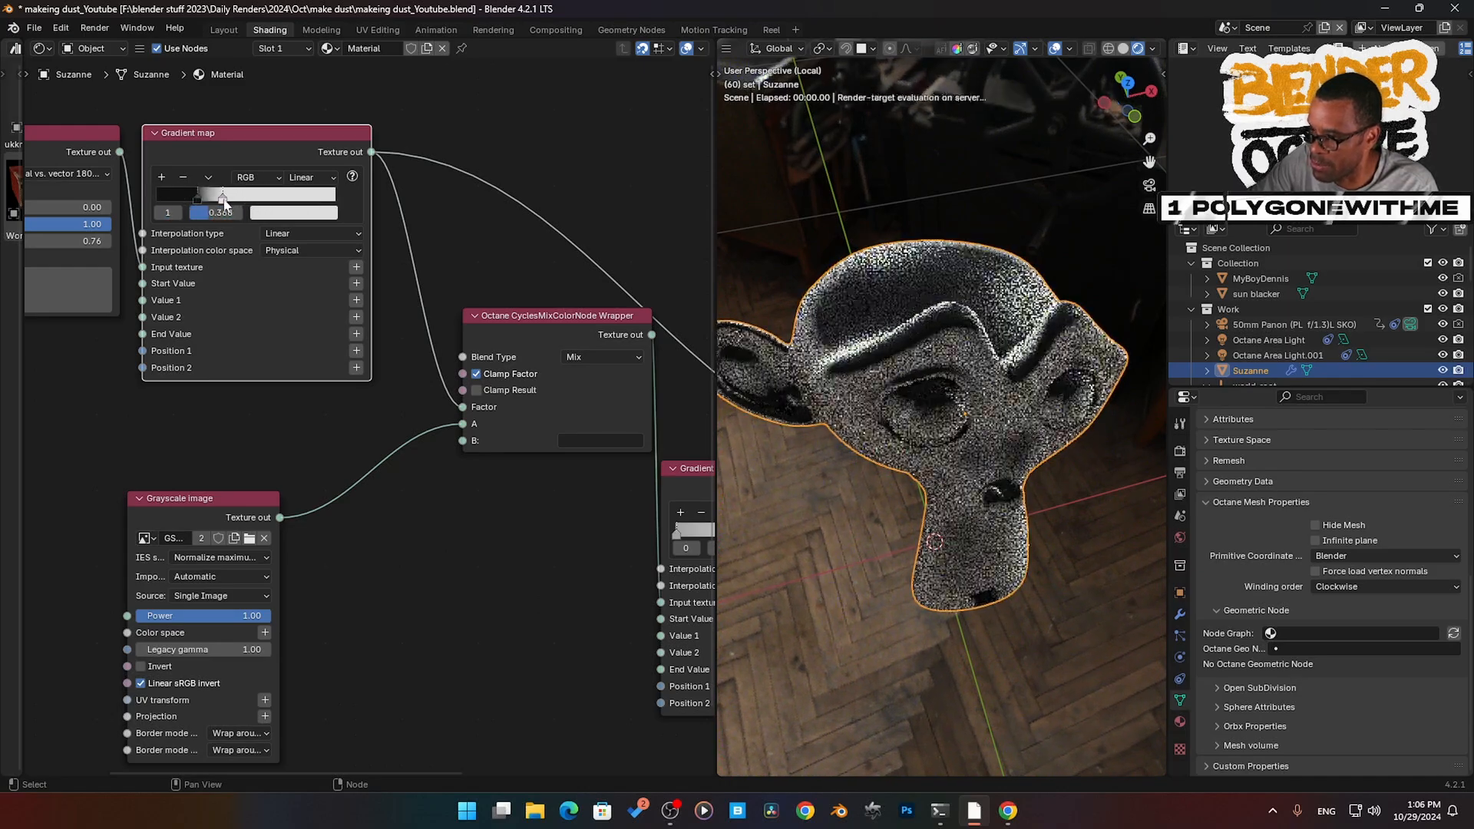
- Connect the mix color node's Texture out to the Universal material's Albedo and view the result on the monkey head
{"action": "middle_click_drag", "start_coordinate": [319, 405], "coordinate": [187, 344]}
{"action": "middle_click_drag", "start_coordinate": [454, 482], "coordinate": [395, 473]}
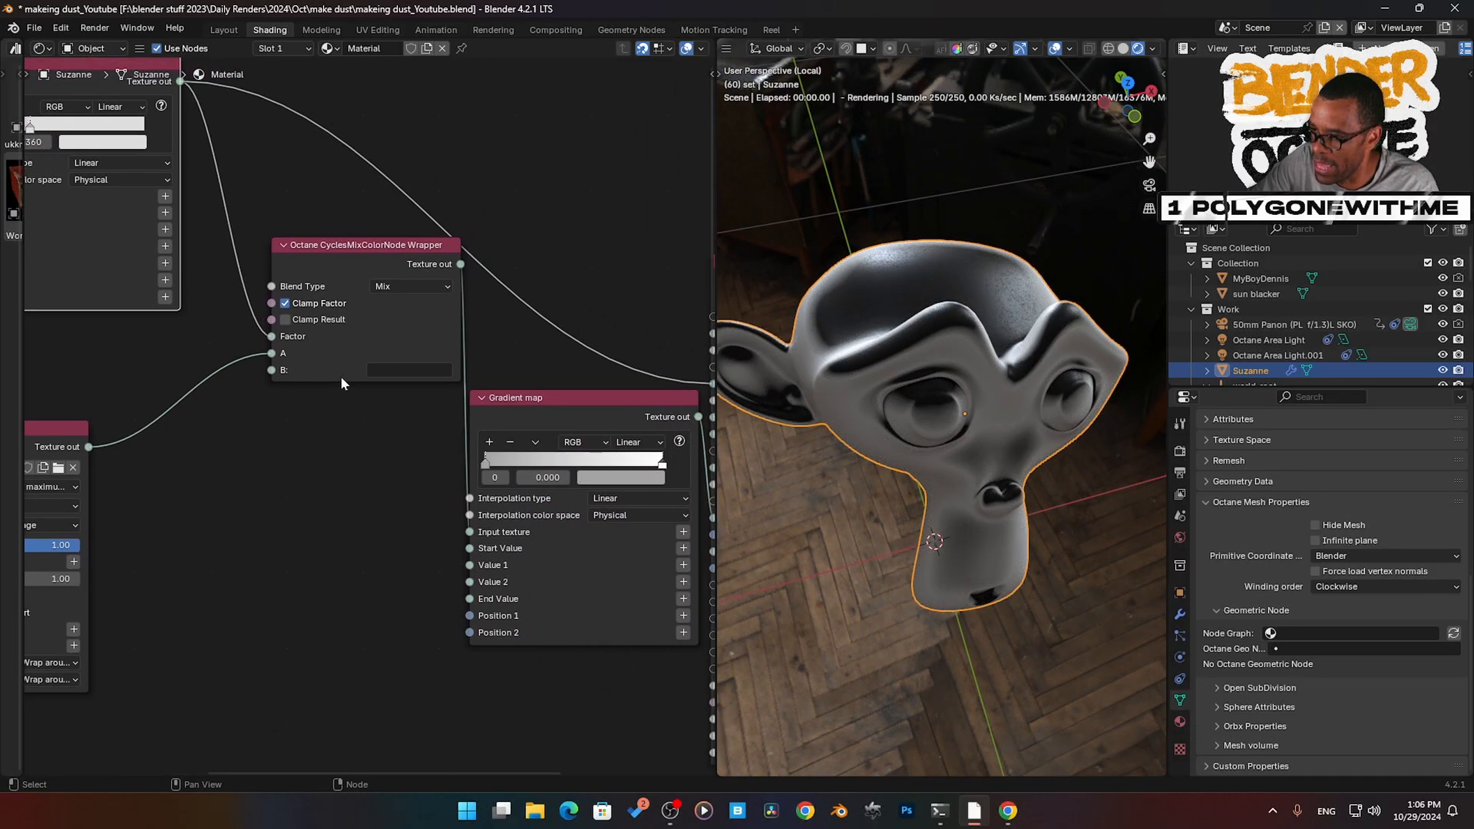
{"action": "middle_click_drag", "start_coordinate": [358, 256], "coordinate": [313, 274]}
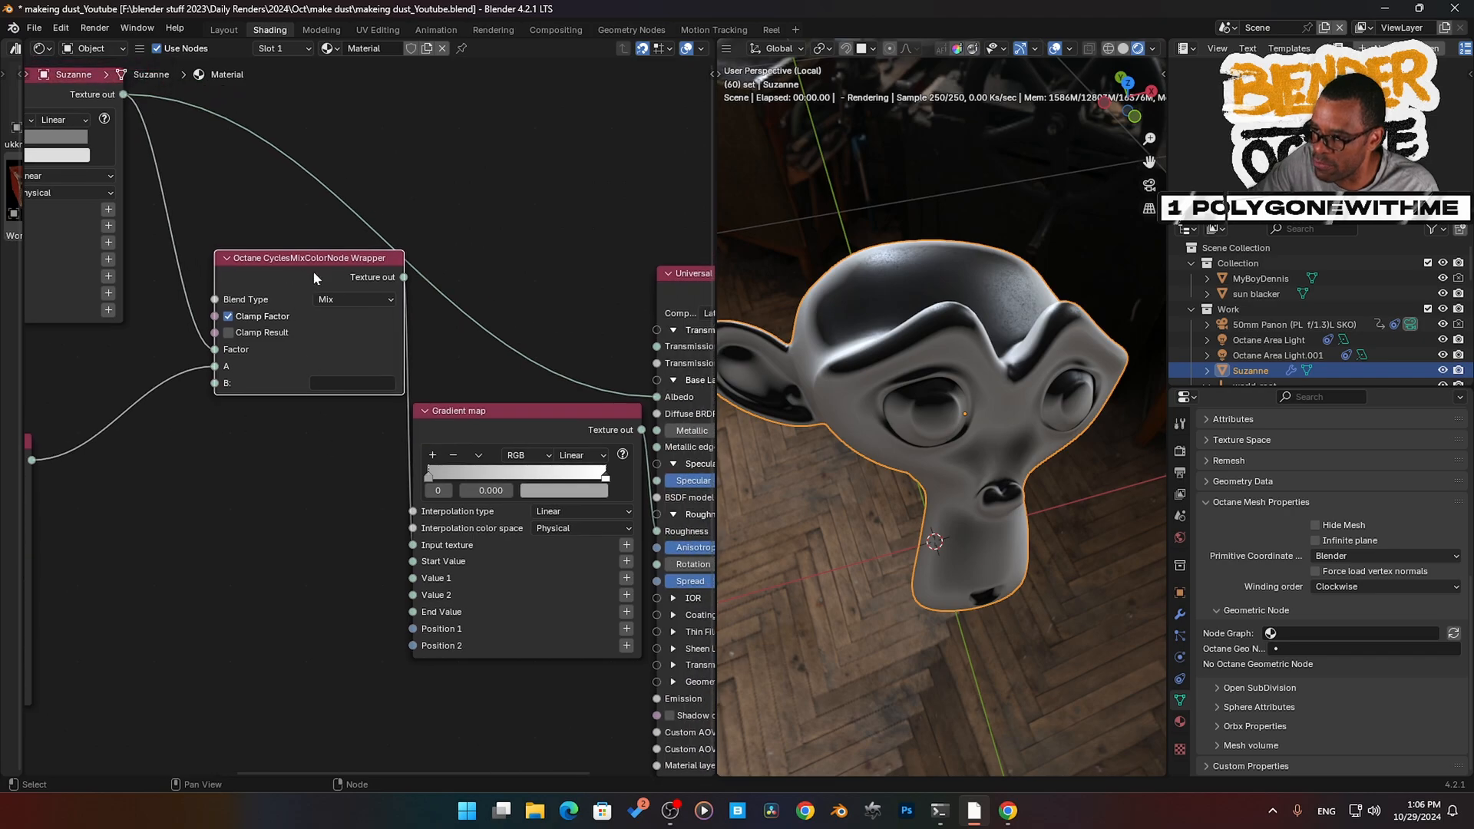
{"action": "left_click_drag", "start_coordinate": [404, 277], "coordinate": [656, 396]}
{"action": "middle_click_drag", "start_coordinate": [423, 453], "coordinate": [483, 414]}
{"action": "mouse_move", "coordinate": [961, 460]}
{"action": "middle_mouse_down"}
{"action": "mouse_move", "coordinate": [911, 473]}
{"action": "mouse_move", "coordinate": [917, 432]}
{"action": "mouse_move", "coordinate": [904, 477]}
{"action": "mouse_move", "coordinate": [956, 445]}
{"action": "middle_mouse_up"}
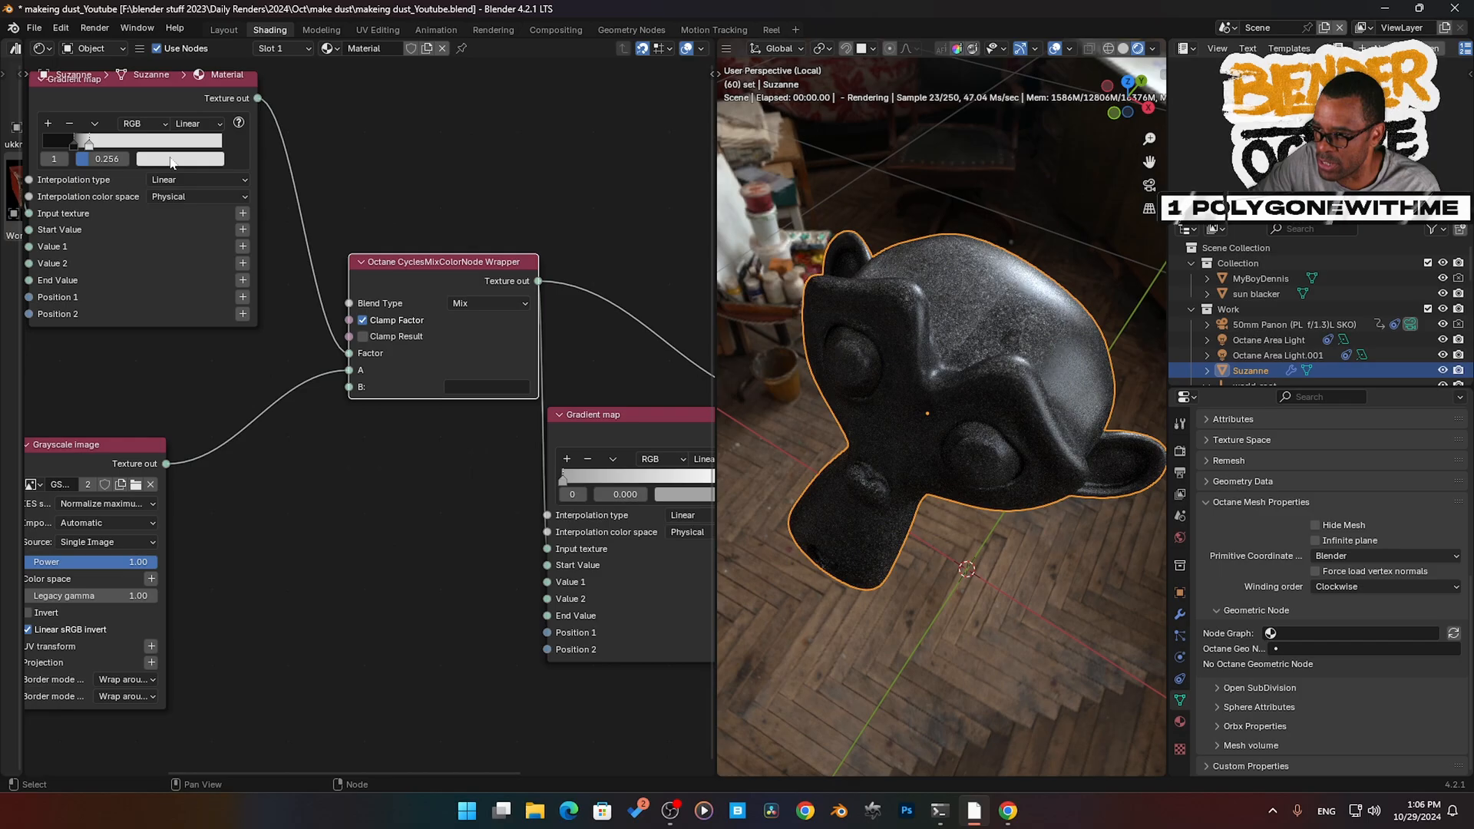
- Brighten the light stop's color in the falloff's Gradient map slightly and move that stop to 0.273
{"action": "left_click", "coordinate": [181, 158]}
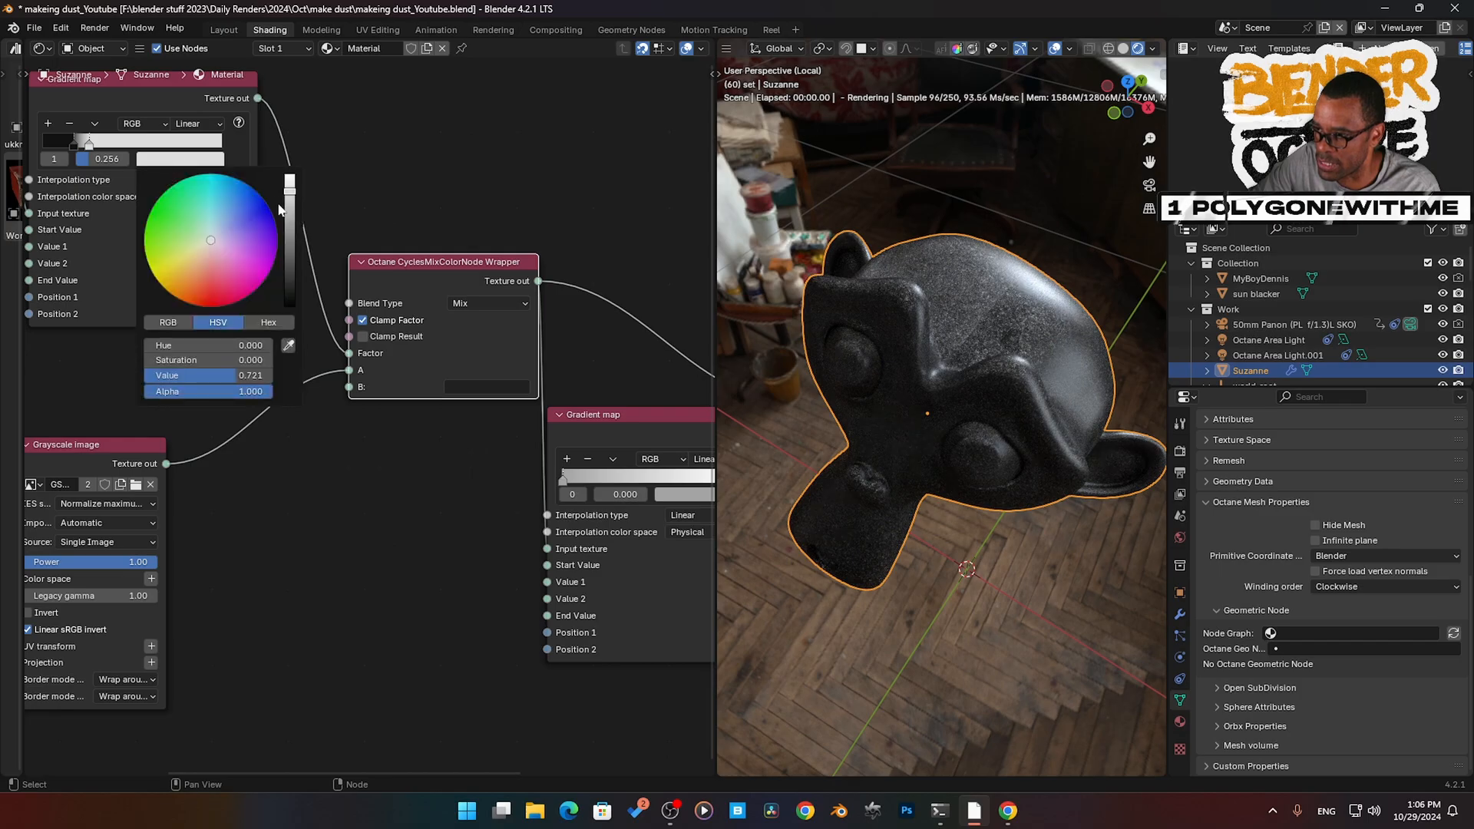
{"action": "mouse_move", "coordinate": [290, 192]}
{"action": "left_mouse_down"}
{"action": "mouse_move", "coordinate": [290, 306]}
{"action": "mouse_move", "coordinate": [290, 175]}
{"action": "mouse_move", "coordinate": [290, 212]}
{"action": "mouse_move", "coordinate": [289, 189]}
{"action": "left_mouse_up"}
{"action": "left_click_drag", "start_coordinate": [90, 145], "coordinate": [92, 145]}
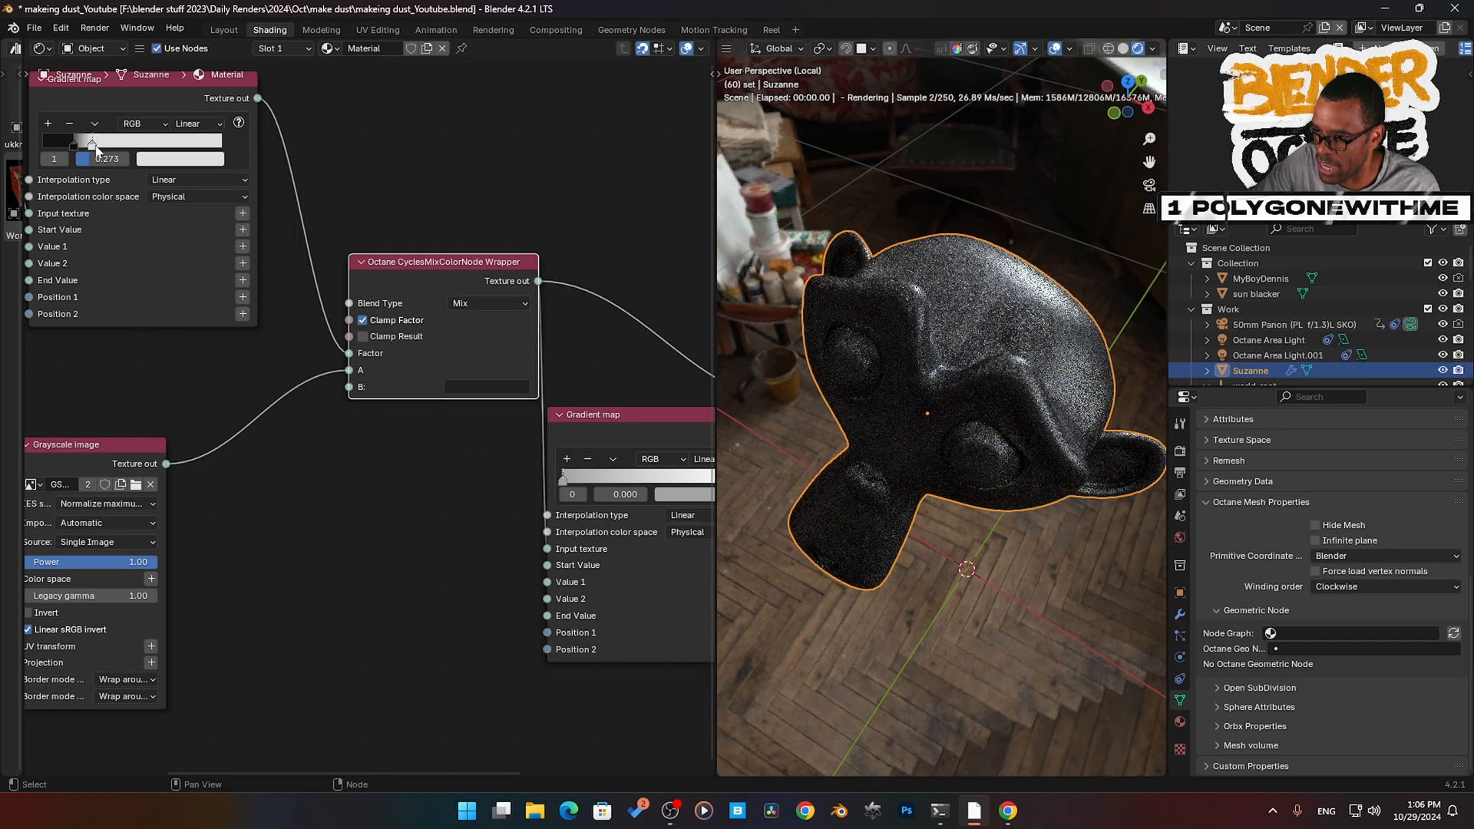
- Move the Grayscale image node up closer to the Gradient map and inspect the dust on the monkey head up close
{"action": "middle_click_drag", "start_coordinate": [251, 502], "coordinate": [281, 459]}
{"action": "left_click_drag", "start_coordinate": [161, 404], "coordinate": [163, 358]}
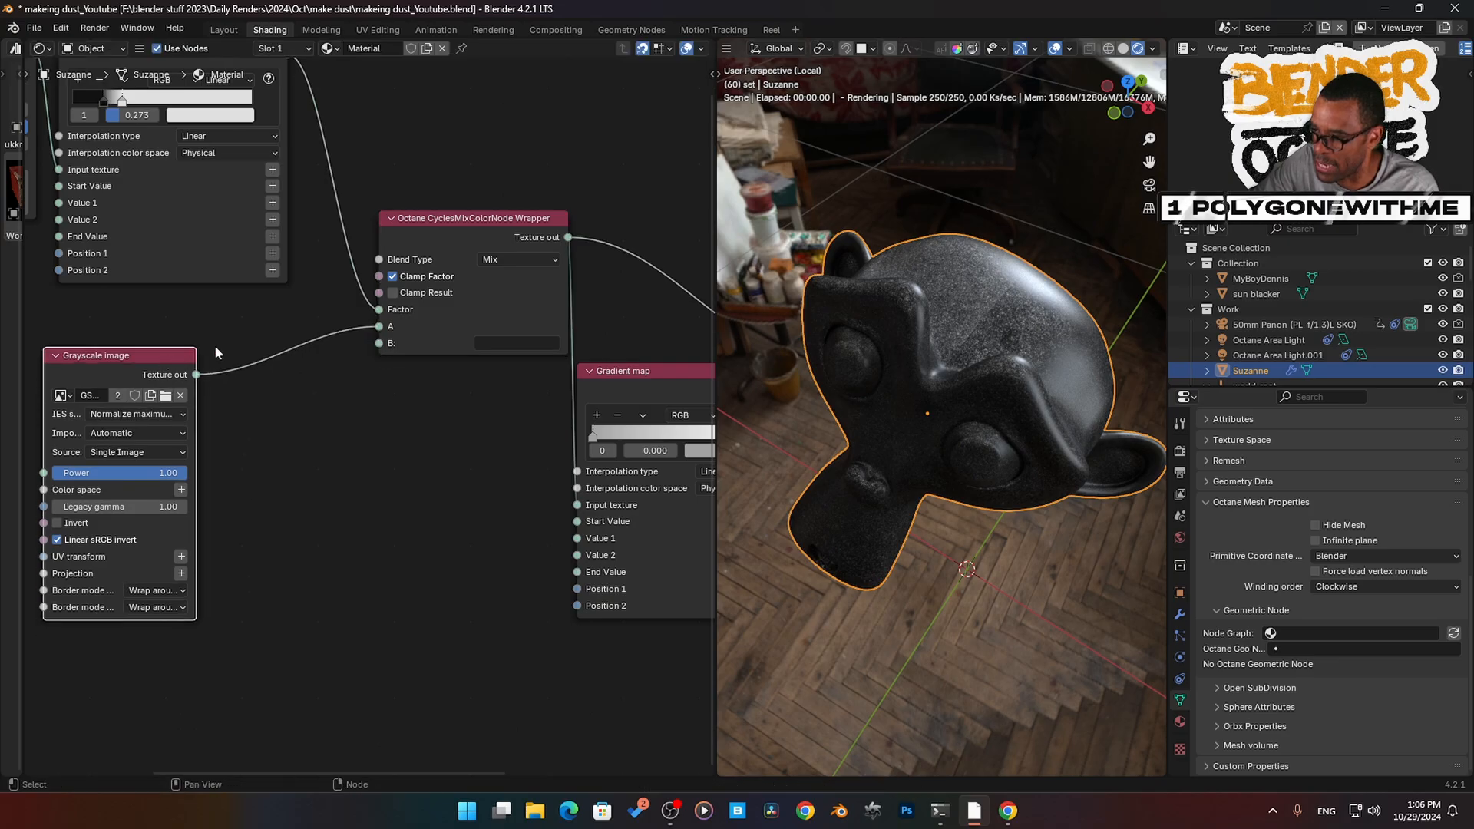
{"action": "middle_click_drag", "start_coordinate": [244, 389], "coordinate": [219, 417]}
{"action": "middle_click_drag", "start_coordinate": [125, 393], "coordinate": [89, 371]}
{"action": "scroll", "coordinate": [990, 333], "scroll_direction": "up", "scroll_amount": 4}
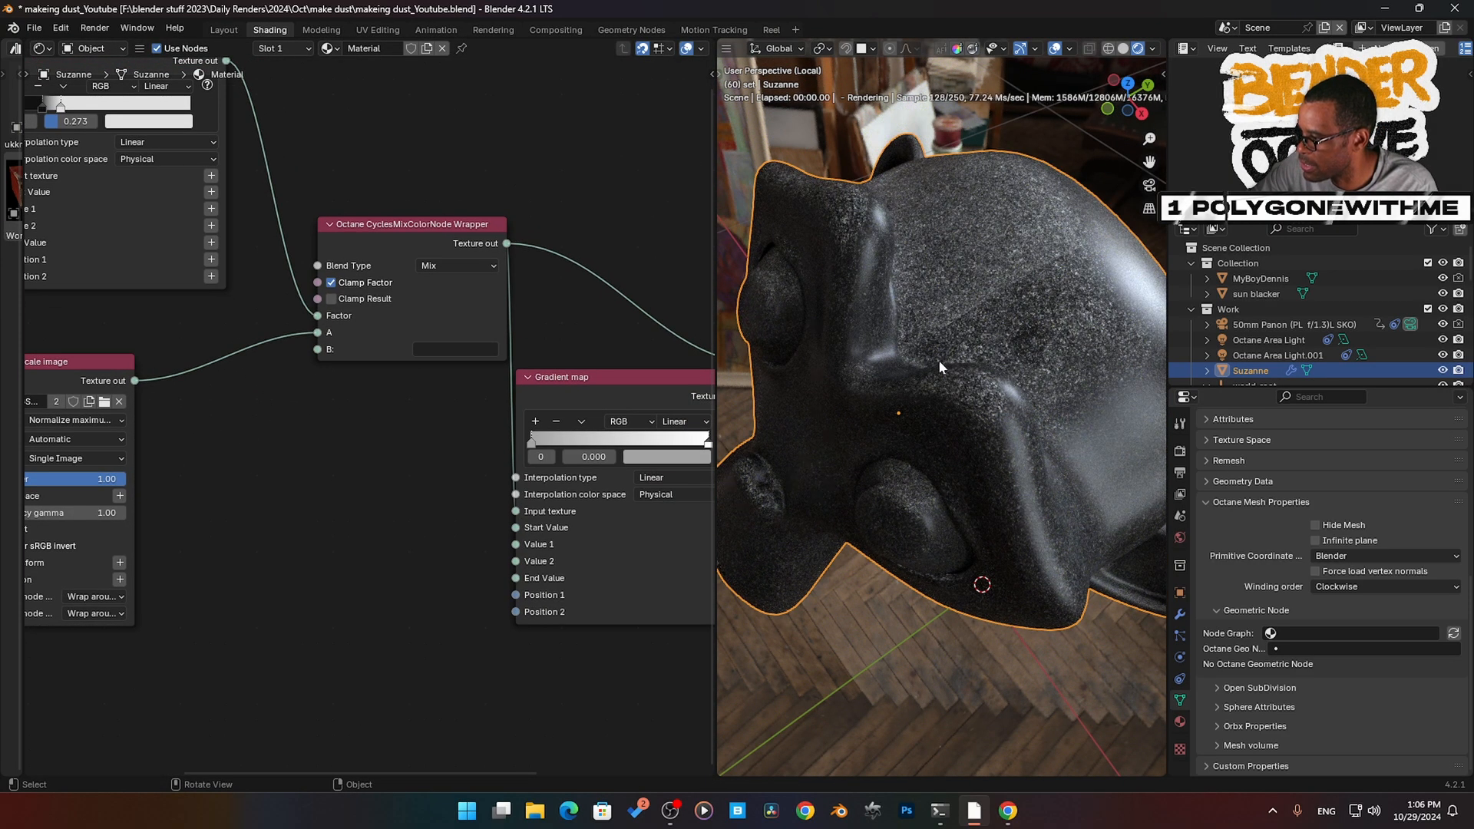
{"action": "scroll", "coordinate": [939, 360], "scroll_direction": "down", "scroll_amount": 4}
{"action": "middle_click_drag", "start_coordinate": [939, 361], "coordinate": [884, 468]}
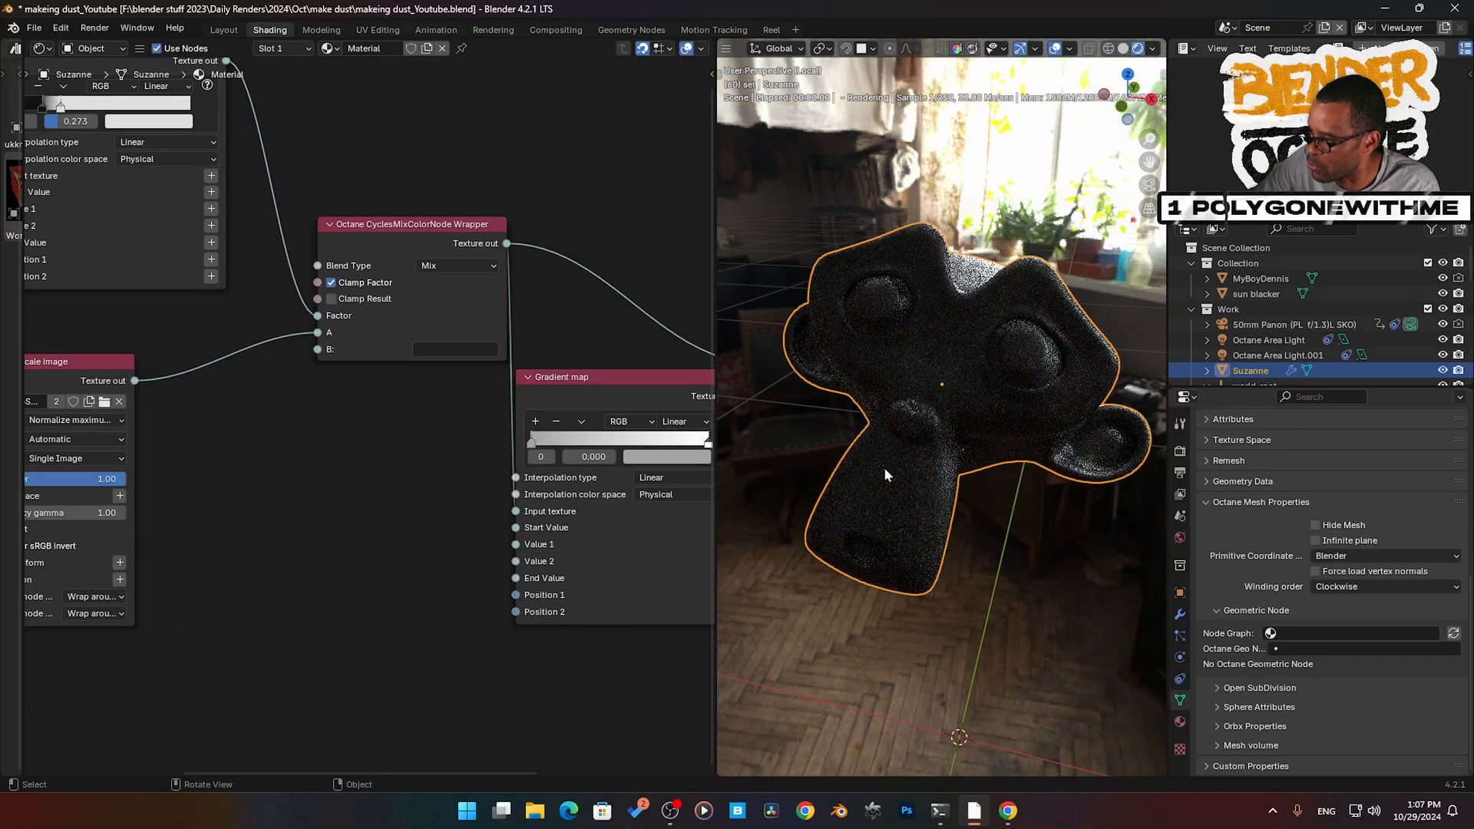
- Reposition the mix color node and the Gradient map that feeds Roughness to space out the node layout
{"action": "middle_click_drag", "start_coordinate": [448, 443], "coordinate": [321, 420]}
{"action": "left_click_drag", "start_coordinate": [265, 207], "coordinate": [197, 208]}
{"action": "middle_click_drag", "start_coordinate": [258, 405], "coordinate": [244, 390]}
{"action": "mouse_move", "coordinate": [439, 345]}
{"action": "left_mouse_down"}
{"action": "mouse_move", "coordinate": [423, 346]}
{"action": "mouse_move", "coordinate": [446, 369]}
{"action": "left_mouse_up"}
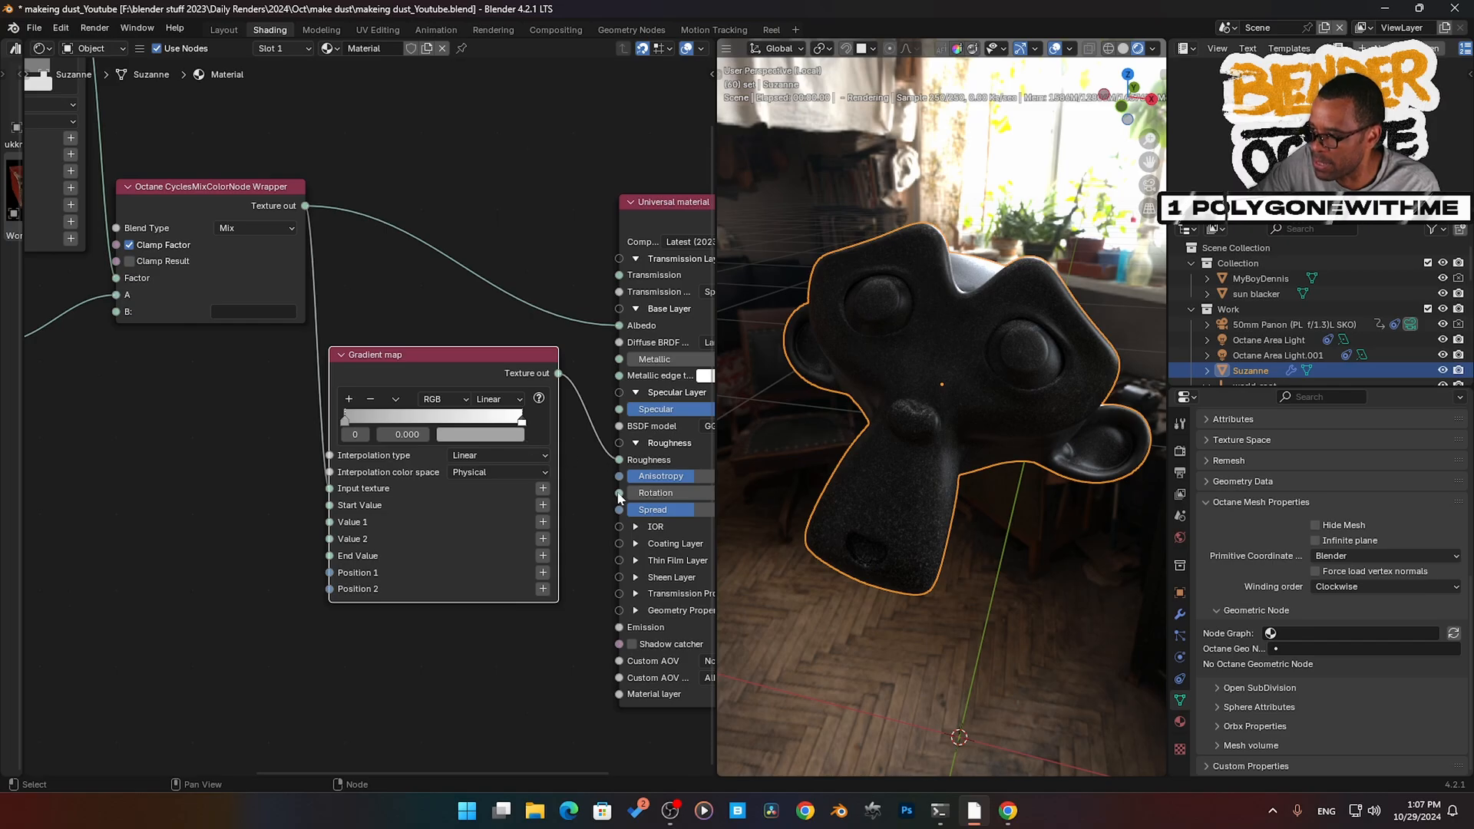
- Disconnect the Gradient map from the Universal material's Roughness to compare the surface shine, and reconnect it
{"action": "left_click_drag", "start_coordinate": [618, 463], "coordinate": [588, 506]}
{"action": "middle_click_drag", "start_coordinate": [869, 560], "coordinate": [844, 414]}
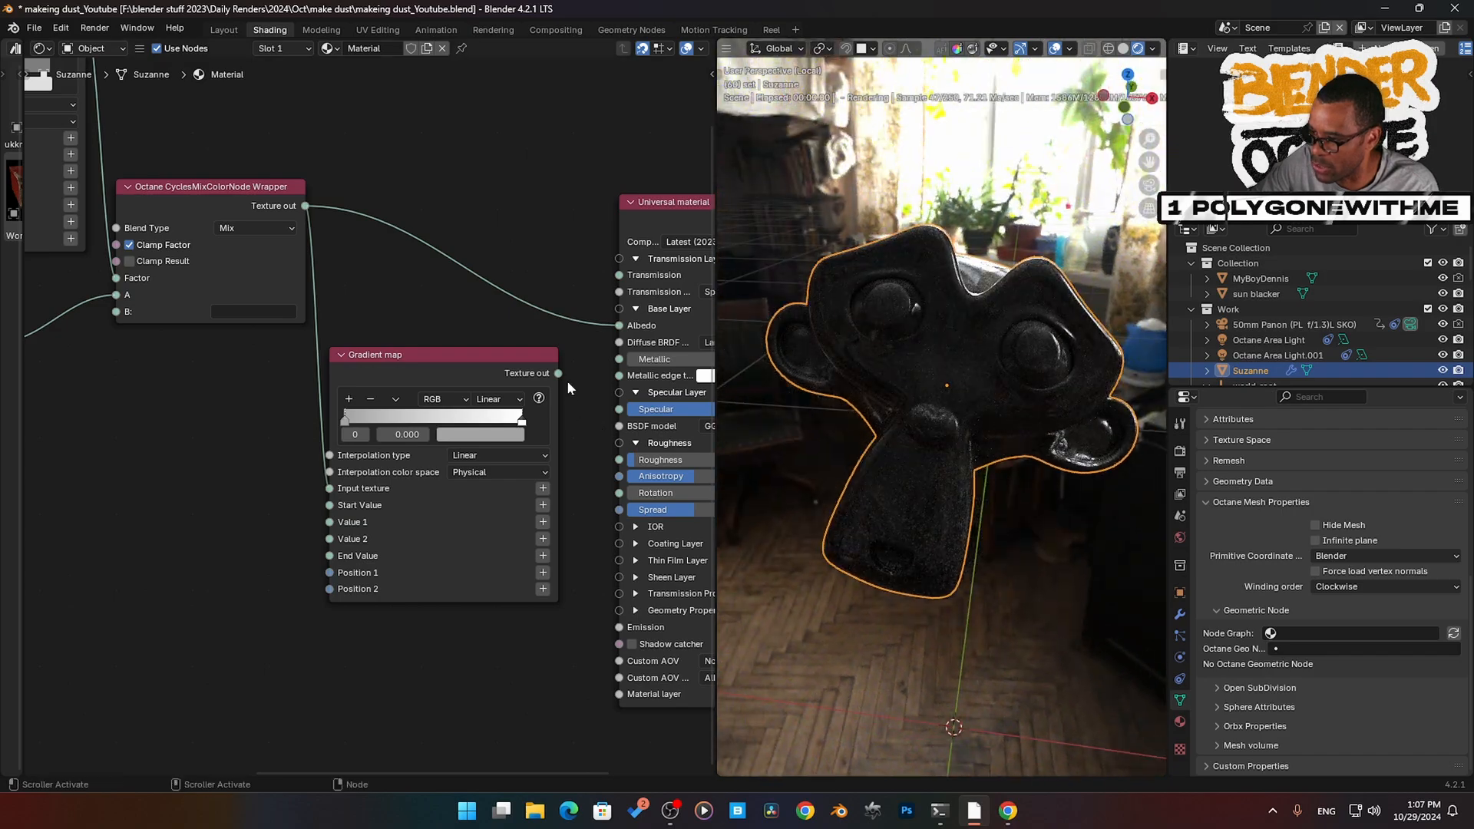
{"action": "left_click_drag", "start_coordinate": [557, 373], "coordinate": [619, 461]}
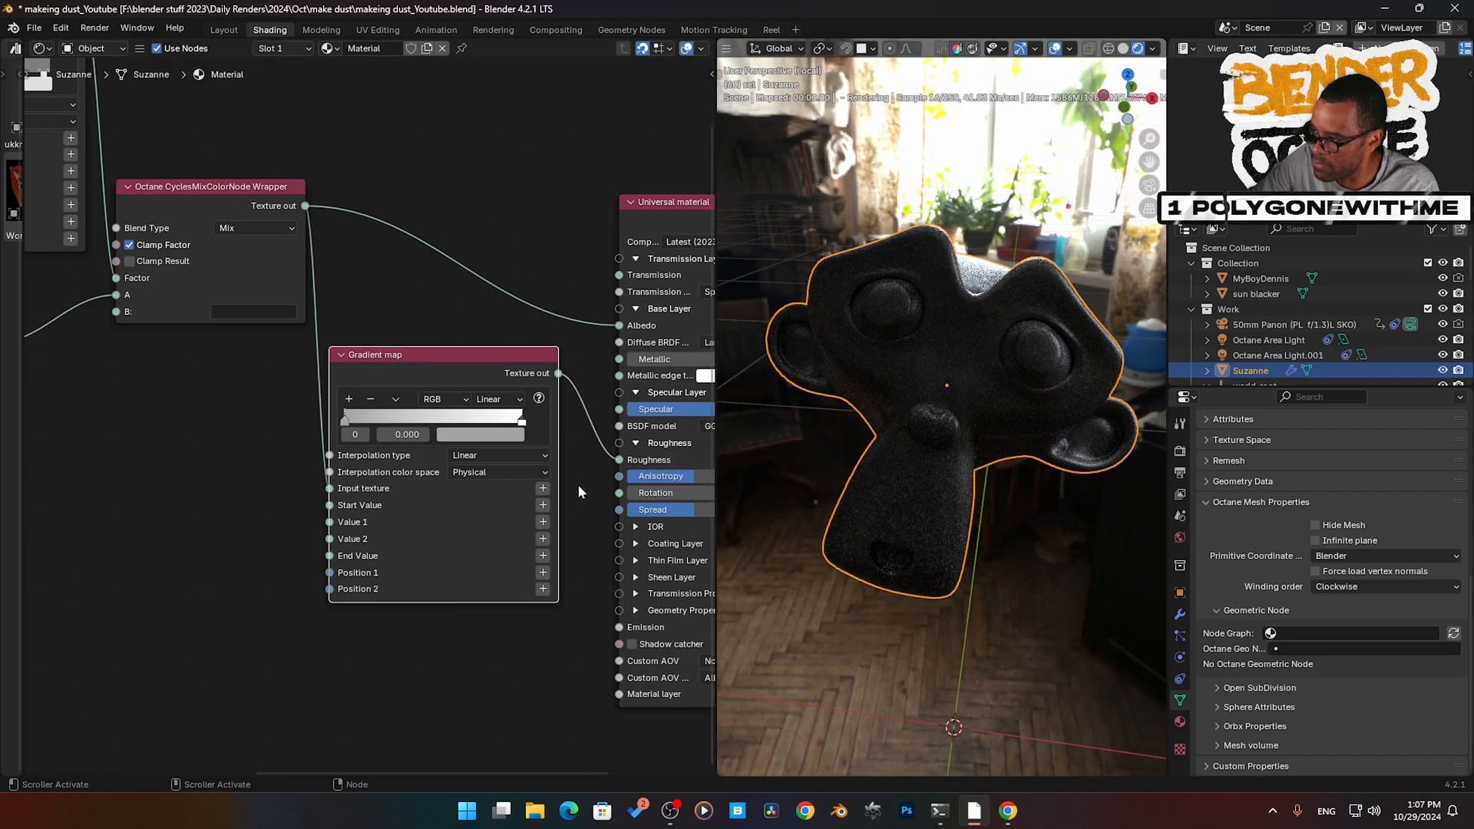
{"action": "middle_click_drag", "start_coordinate": [579, 491], "coordinate": [531, 499]}
{"action": "middle_click_drag", "start_coordinate": [944, 536], "coordinate": [873, 532]}
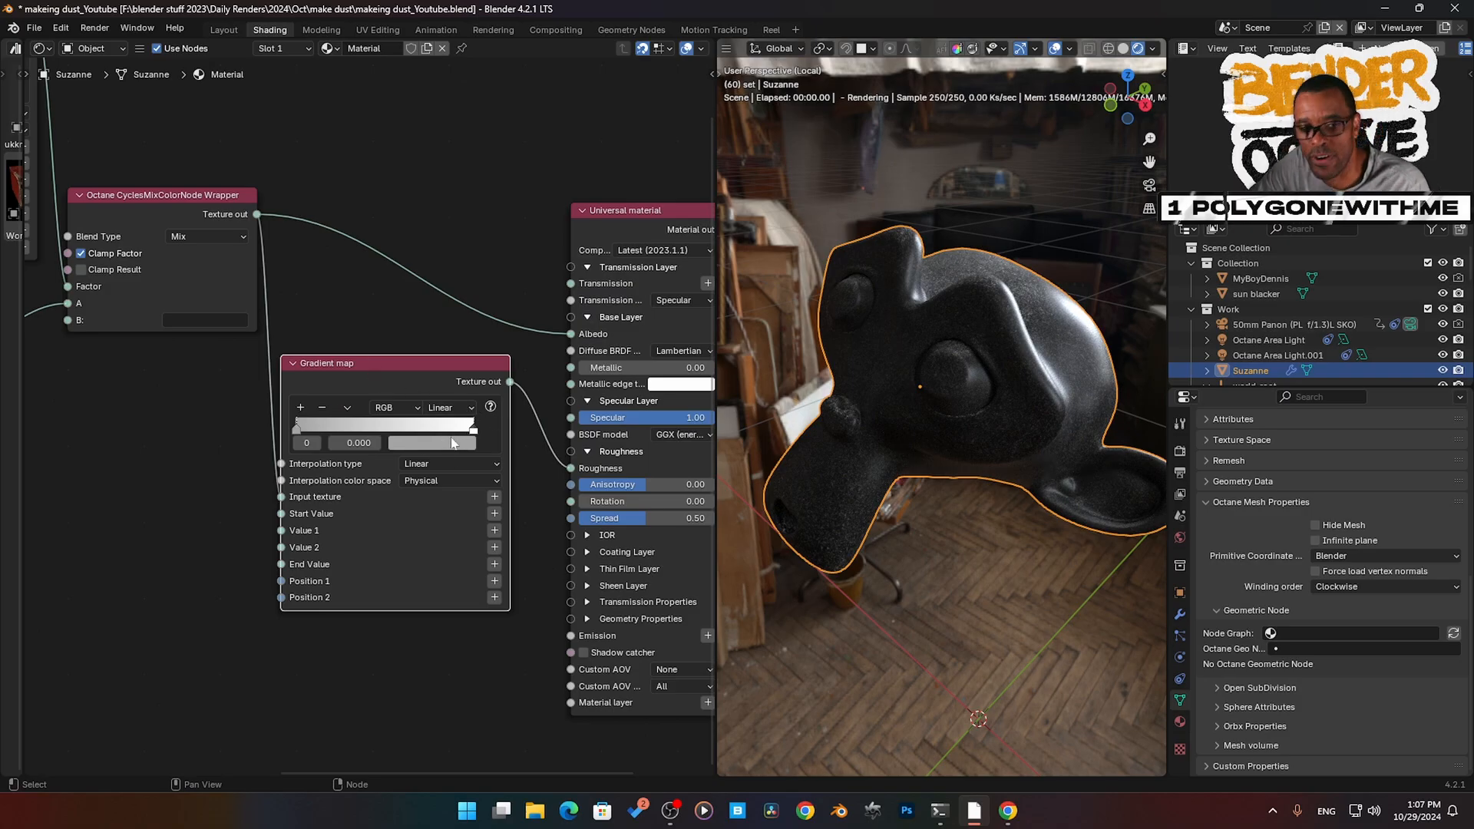
- Review the entire dust material node tree alongside the monkey head from a new angle
{"action": "middle_click_drag", "start_coordinate": [833, 476], "coordinate": [760, 429]}
{"action": "scroll", "coordinate": [418, 287], "scroll_direction": "down", "scroll_amount": 2}
{"action": "scroll", "coordinate": [418, 289], "scroll_direction": "down", "scroll_amount": 4}
{"action": "middle_click_drag", "start_coordinate": [406, 282], "coordinate": [464, 275]}
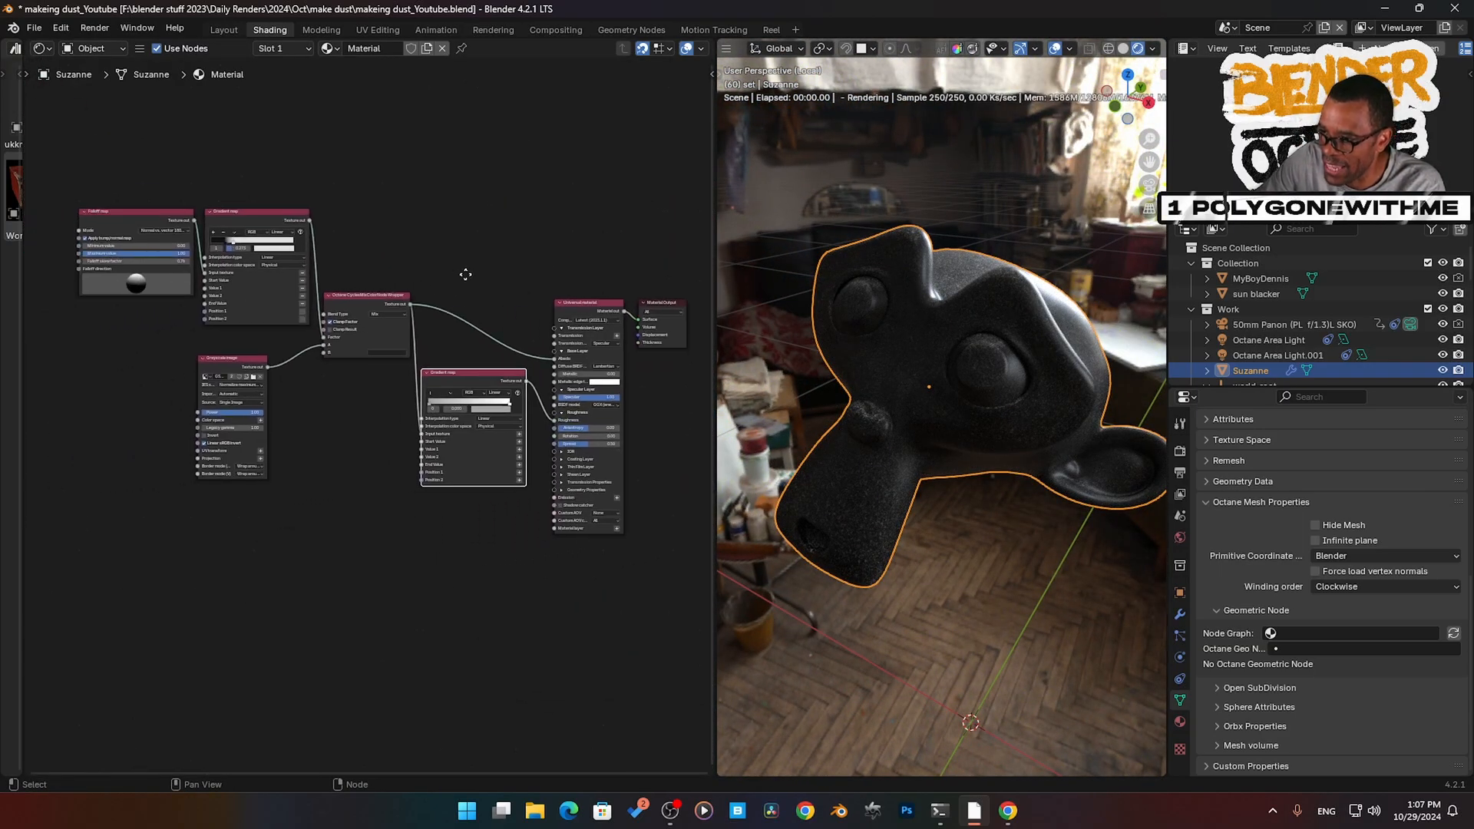
- Widen the Grayscale image node in the monkey head's dust material so its file name is readable
{"action": "scroll", "coordinate": [463, 280], "scroll_direction": "up", "scroll_amount": 2}
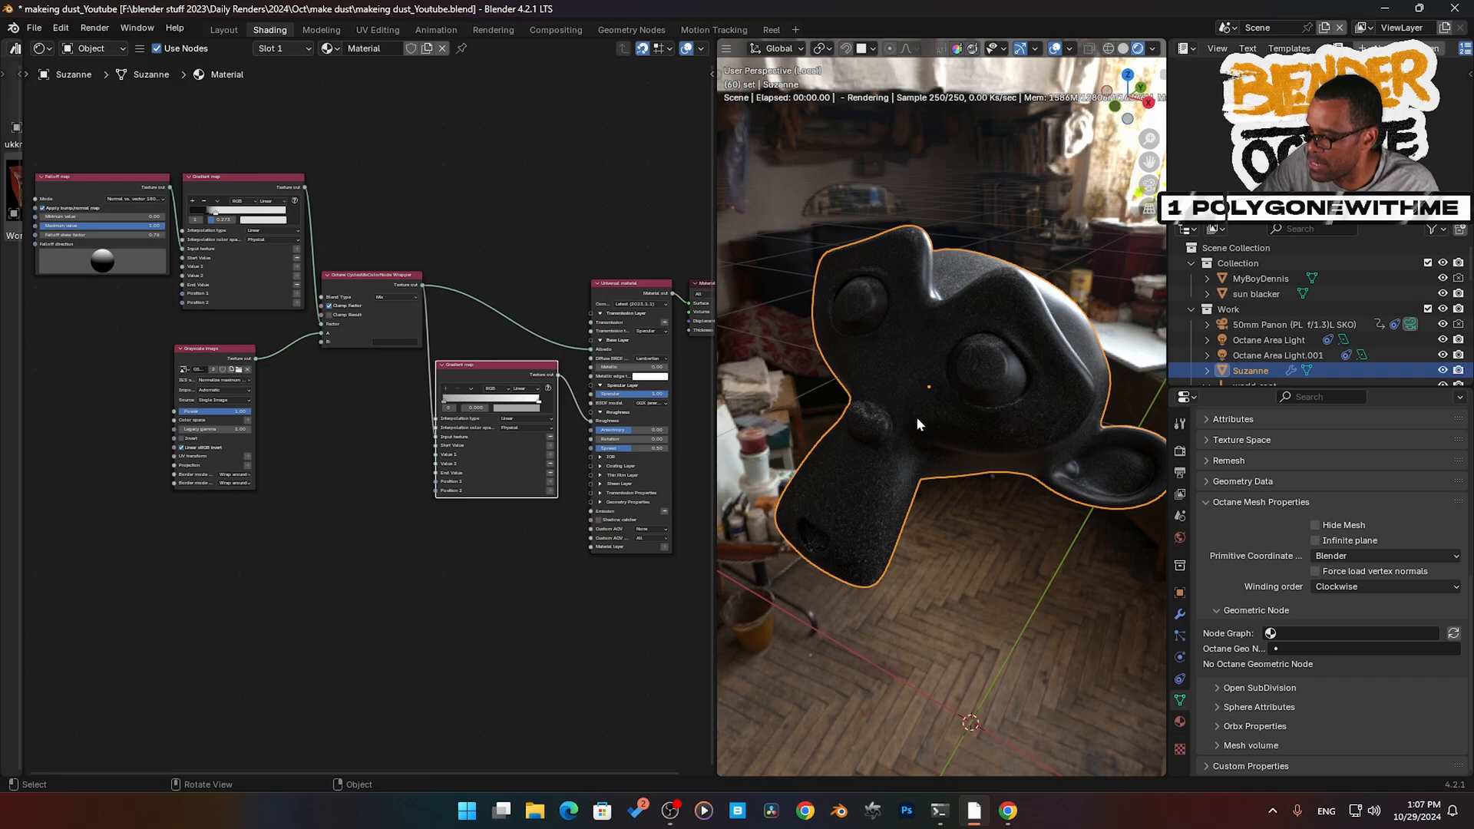
{"action": "left_click", "coordinate": [39, 177]}
{"action": "left_click", "coordinate": [212, 358]}
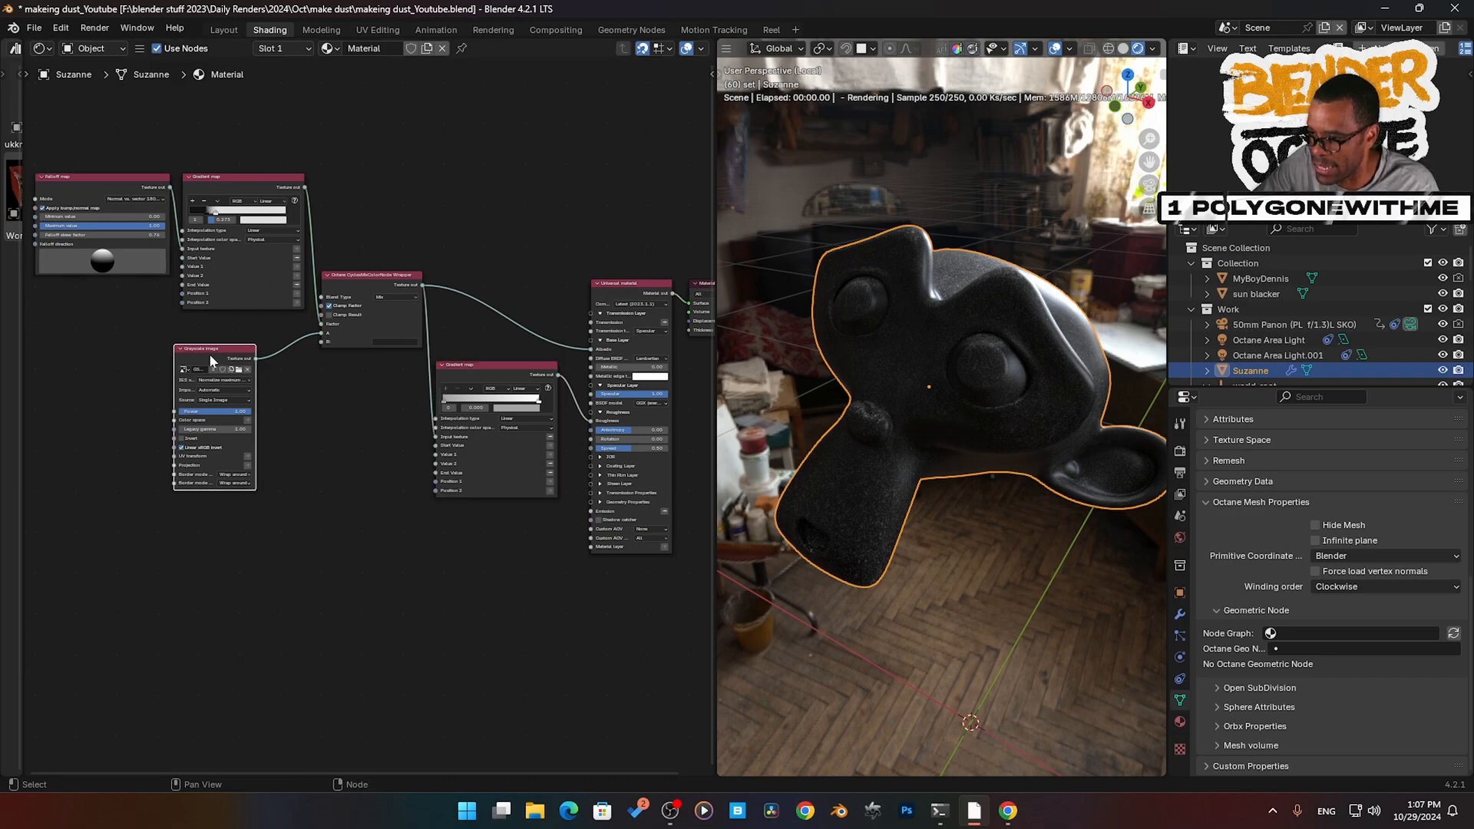
{"action": "left_click_drag", "start_coordinate": [175, 359], "coordinate": [128, 359]}
{"action": "middle_click_drag", "start_coordinate": [338, 440], "coordinate": [295, 456]}
- Return to the camera view, select the worn wood crate and isolate it to inspect its dusty lid
{"action": "key", "text": "KP_0"}
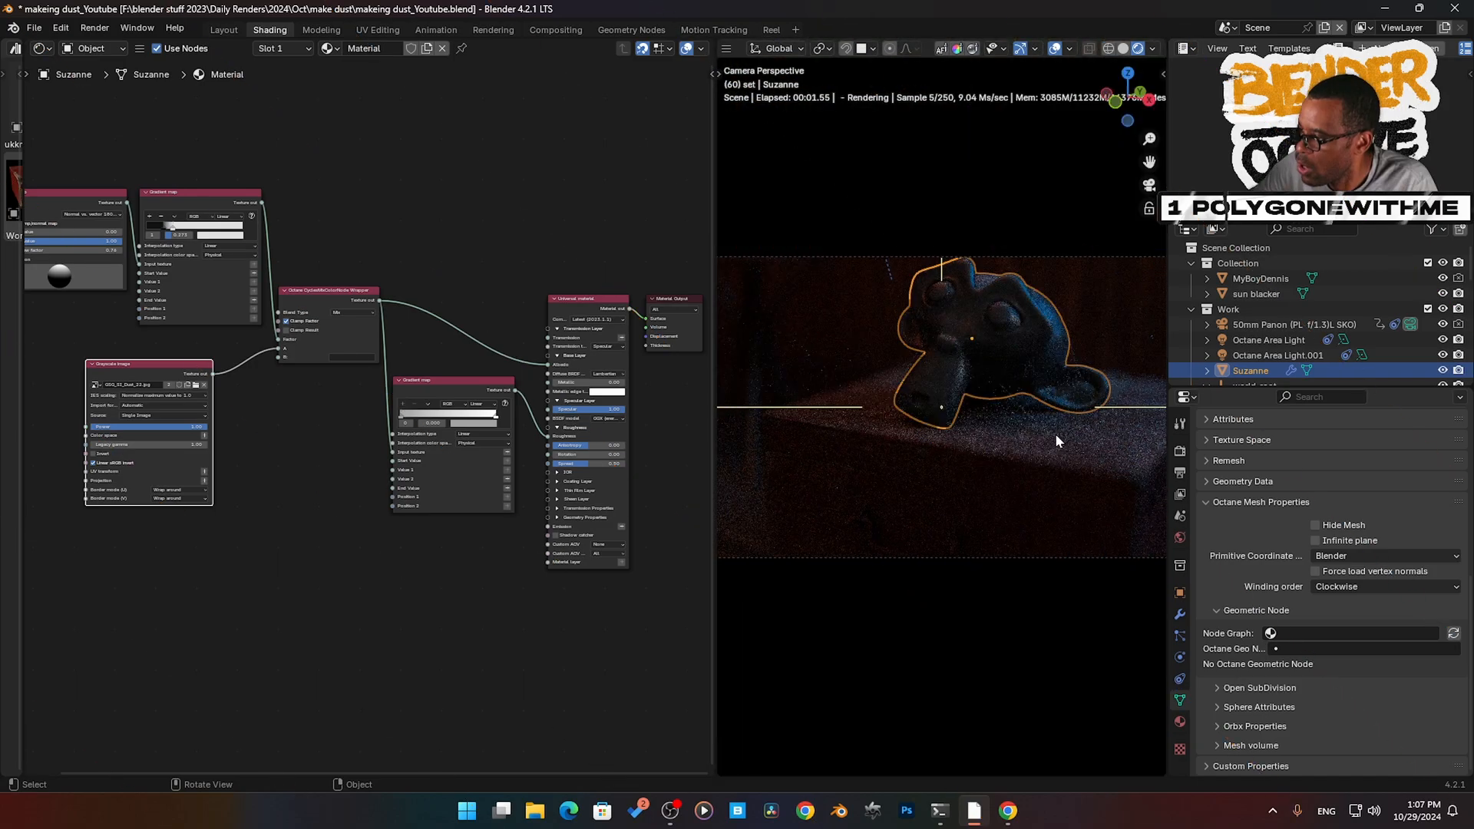
{"action": "left_click", "coordinate": [1034, 459]}
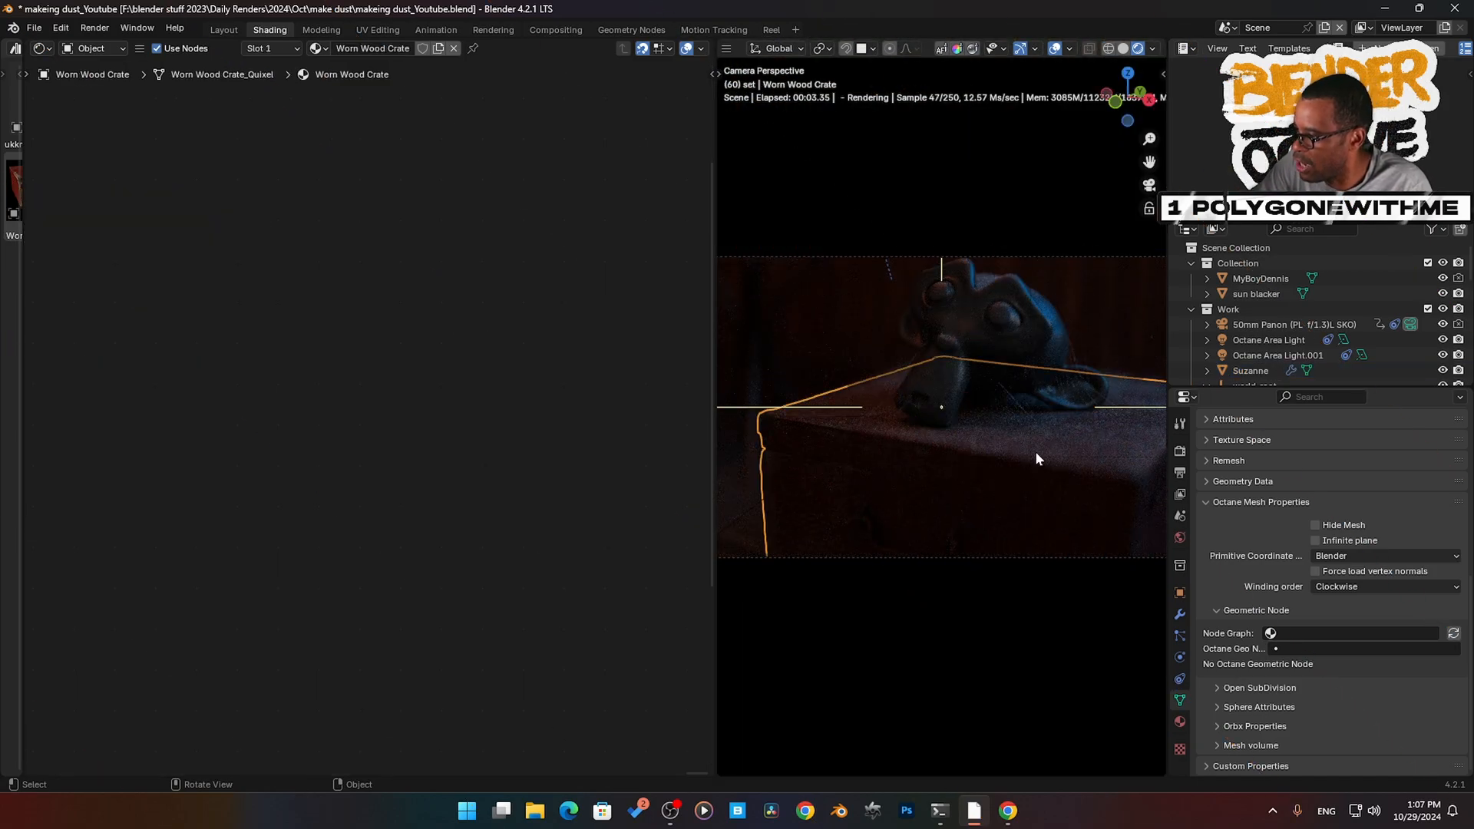
{"action": "key", "text": "KP_Divide"}
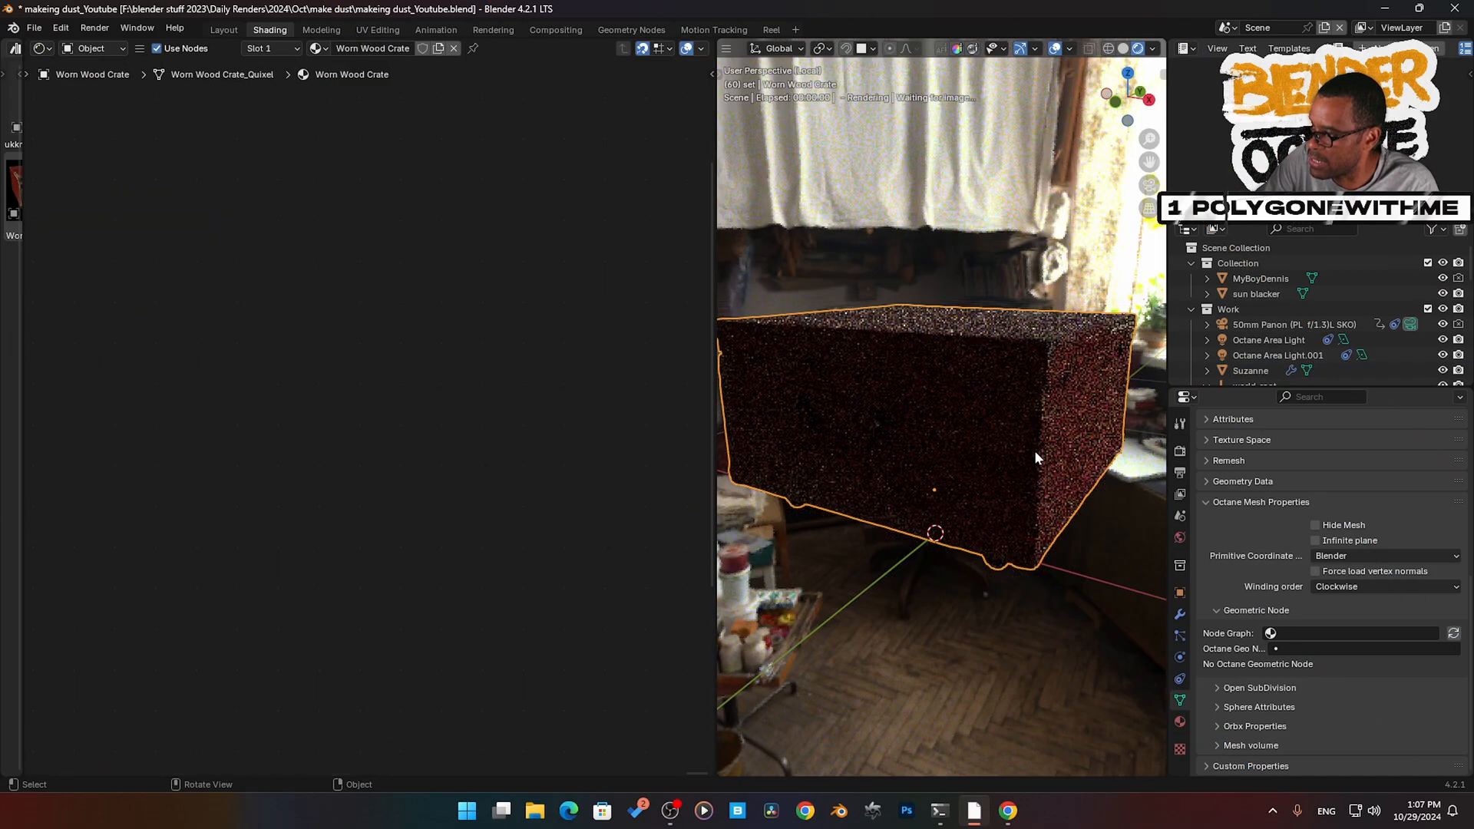
{"action": "middle_click_drag", "start_coordinate": [956, 424], "coordinate": [971, 463]}
{"action": "scroll", "coordinate": [974, 468], "scroll_direction": "up", "scroll_amount": 2}
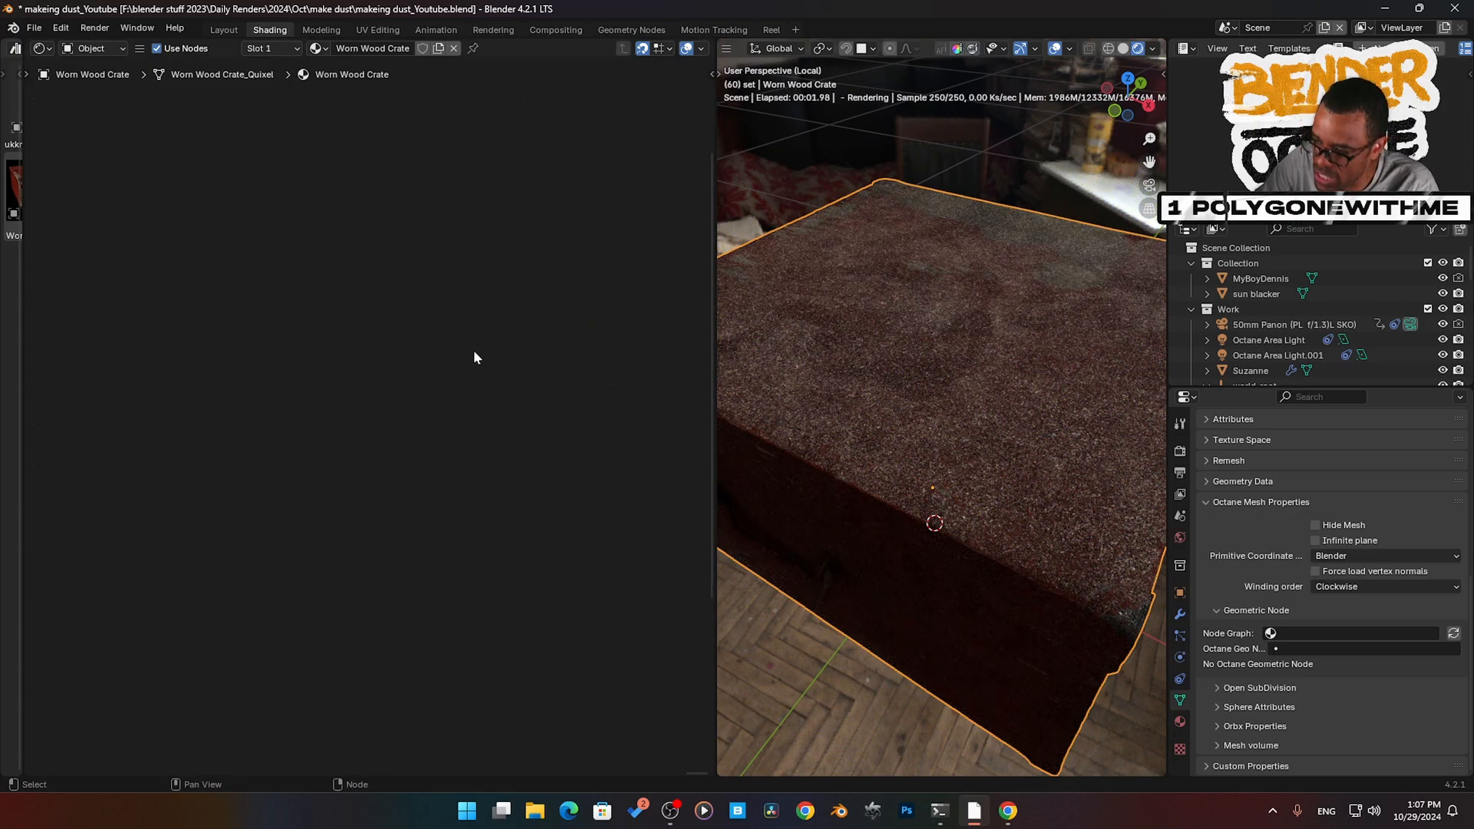
- Frame the crate's entire node tree and review its texture maps and links into the Universal material
{"action": "key", "text": "Home"}
{"action": "scroll", "coordinate": [380, 448], "scroll_direction": "up", "scroll_amount": 7}
{"action": "middle_click_drag", "start_coordinate": [379, 448], "coordinate": [455, 431]}
{"action": "scroll", "coordinate": [397, 448], "scroll_direction": "up", "scroll_amount": 2}
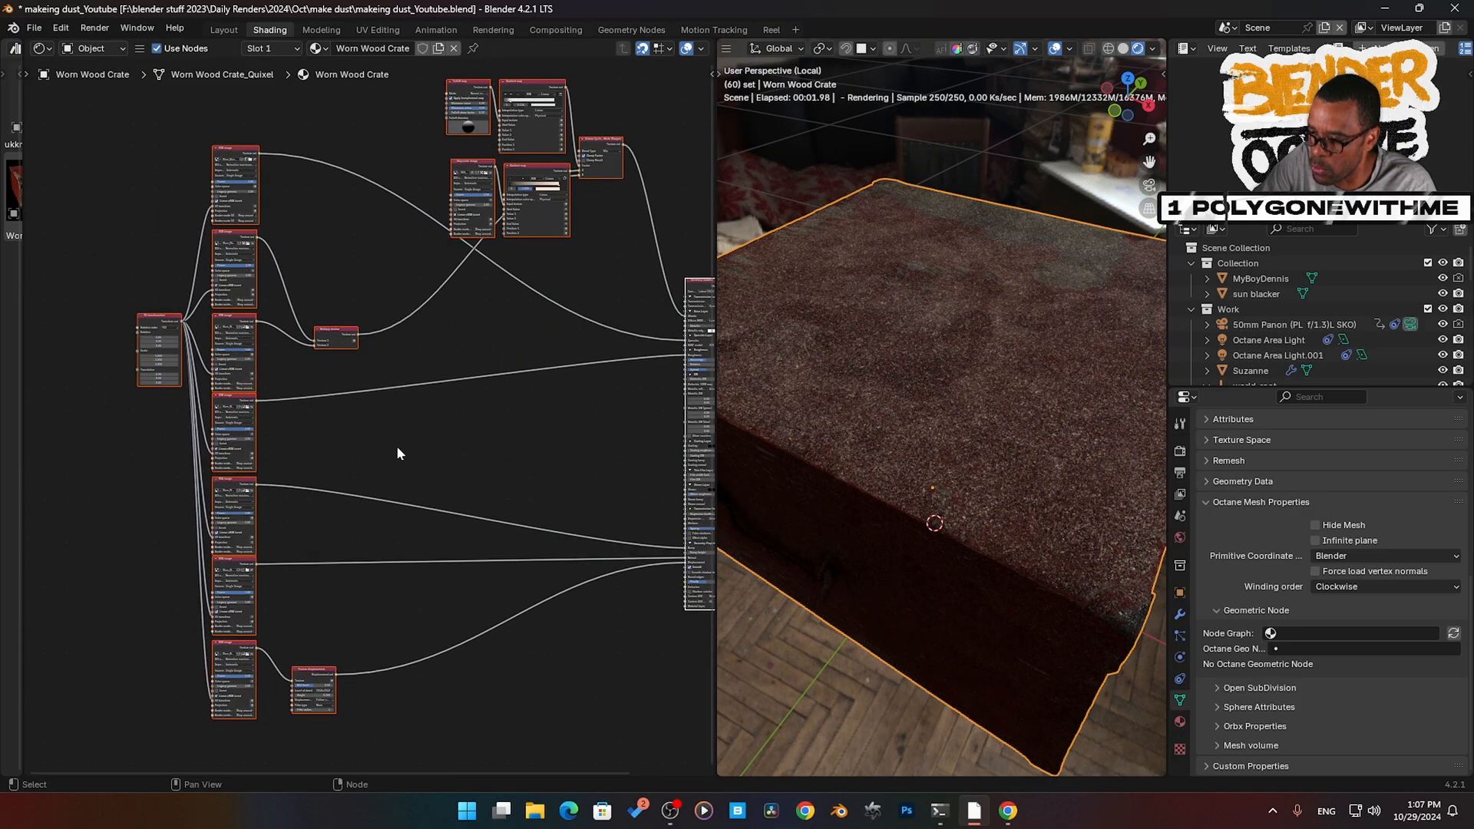
{"action": "scroll", "coordinate": [397, 453], "scroll_direction": "up", "scroll_amount": 1}
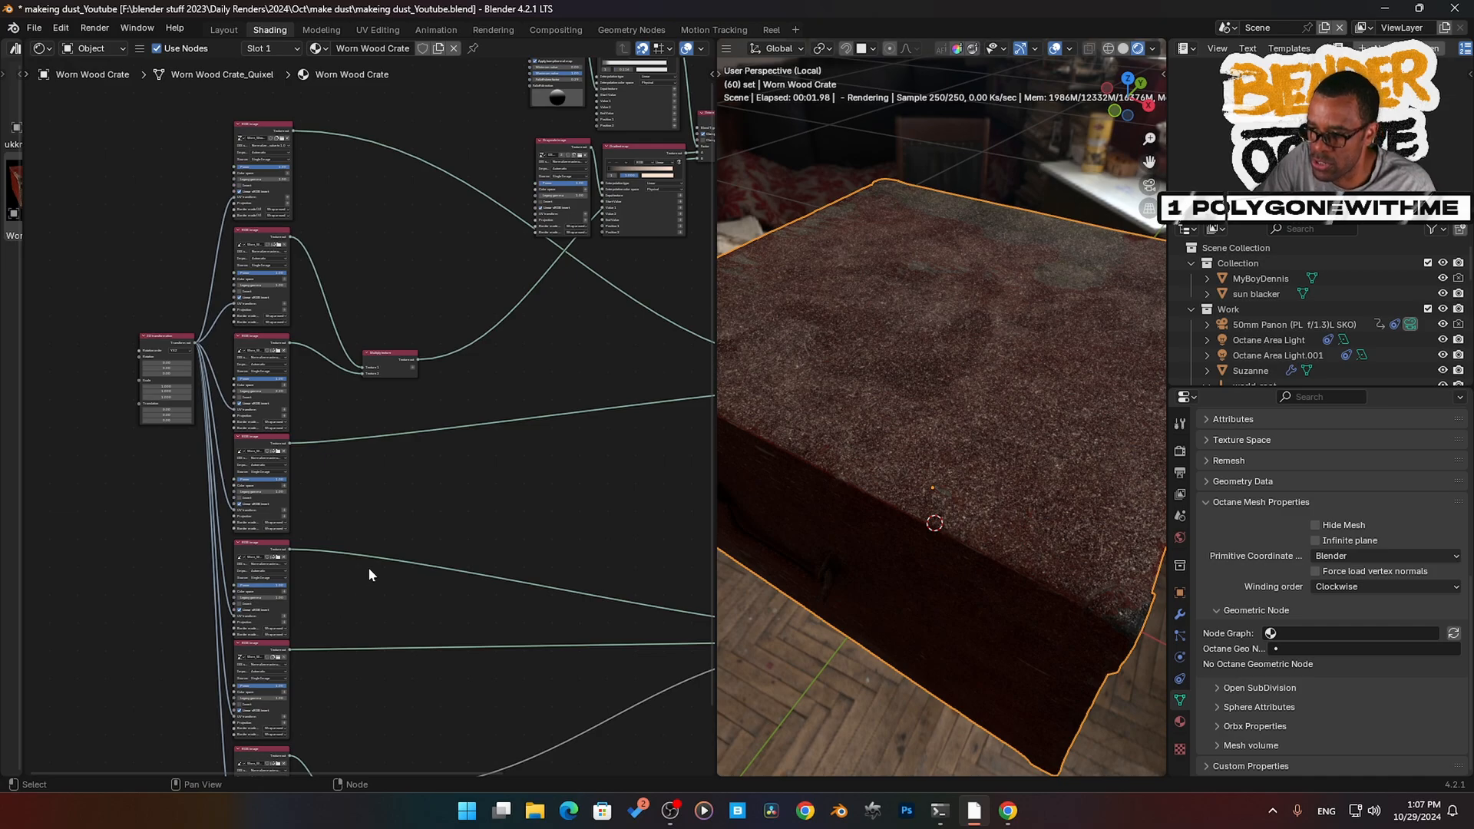
{"action": "middle_click_drag", "start_coordinate": [469, 479], "coordinate": [341, 495]}
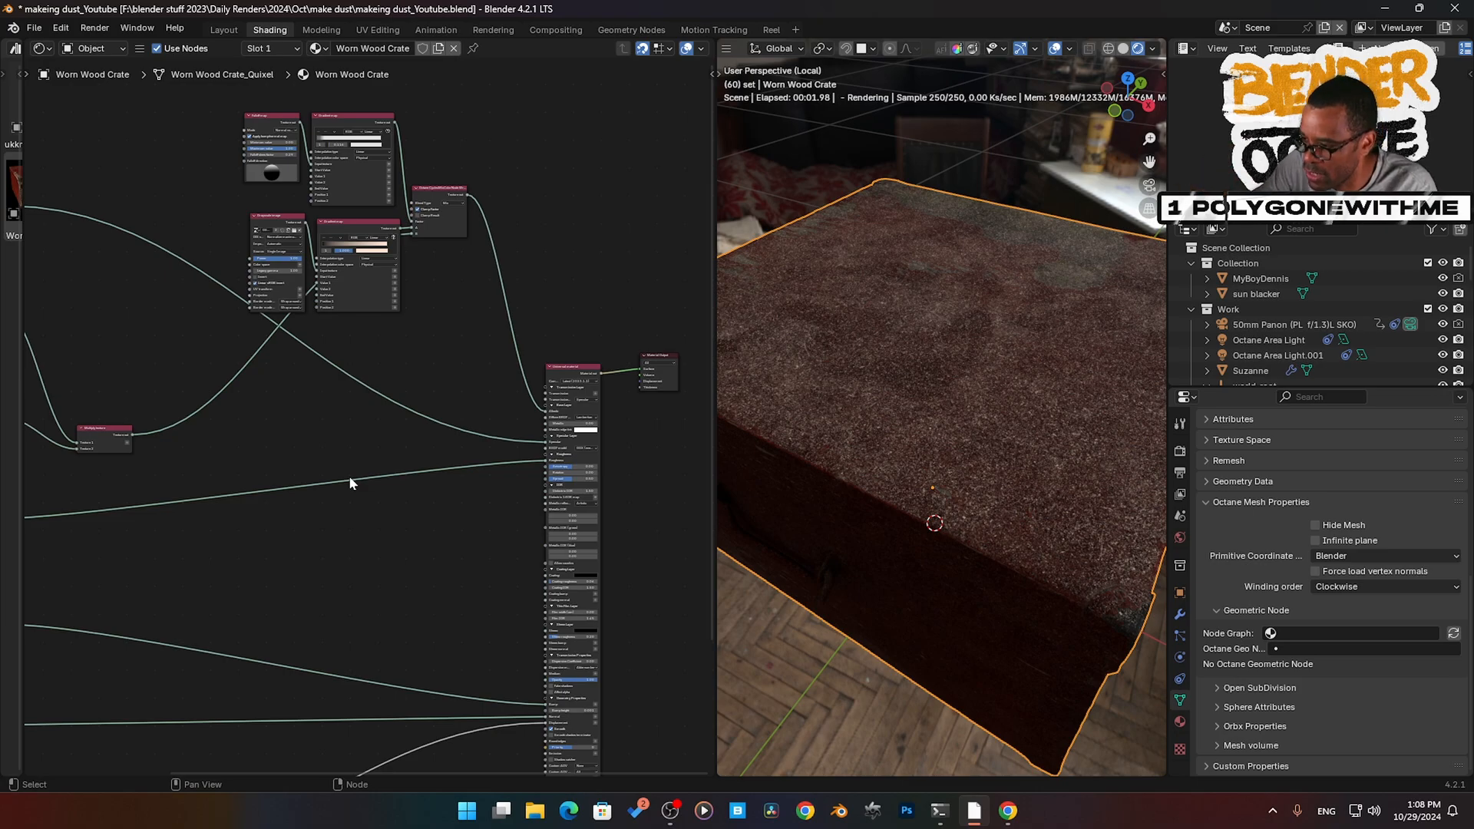
- Examine the crate's dust nodes up close: Falloff map, both Gradient maps, Grayscale image and mix color node
{"action": "middle_click_drag", "start_coordinate": [438, 501], "coordinate": [404, 529]}
{"action": "scroll", "coordinate": [403, 525], "scroll_direction": "up", "scroll_amount": 2}
{"action": "middle_click_drag", "start_coordinate": [460, 442], "coordinate": [439, 568]}
{"action": "scroll", "coordinate": [416, 522], "scroll_direction": "up", "scroll_amount": 5}
{"action": "middle_click_drag", "start_coordinate": [398, 497], "coordinate": [502, 616]}
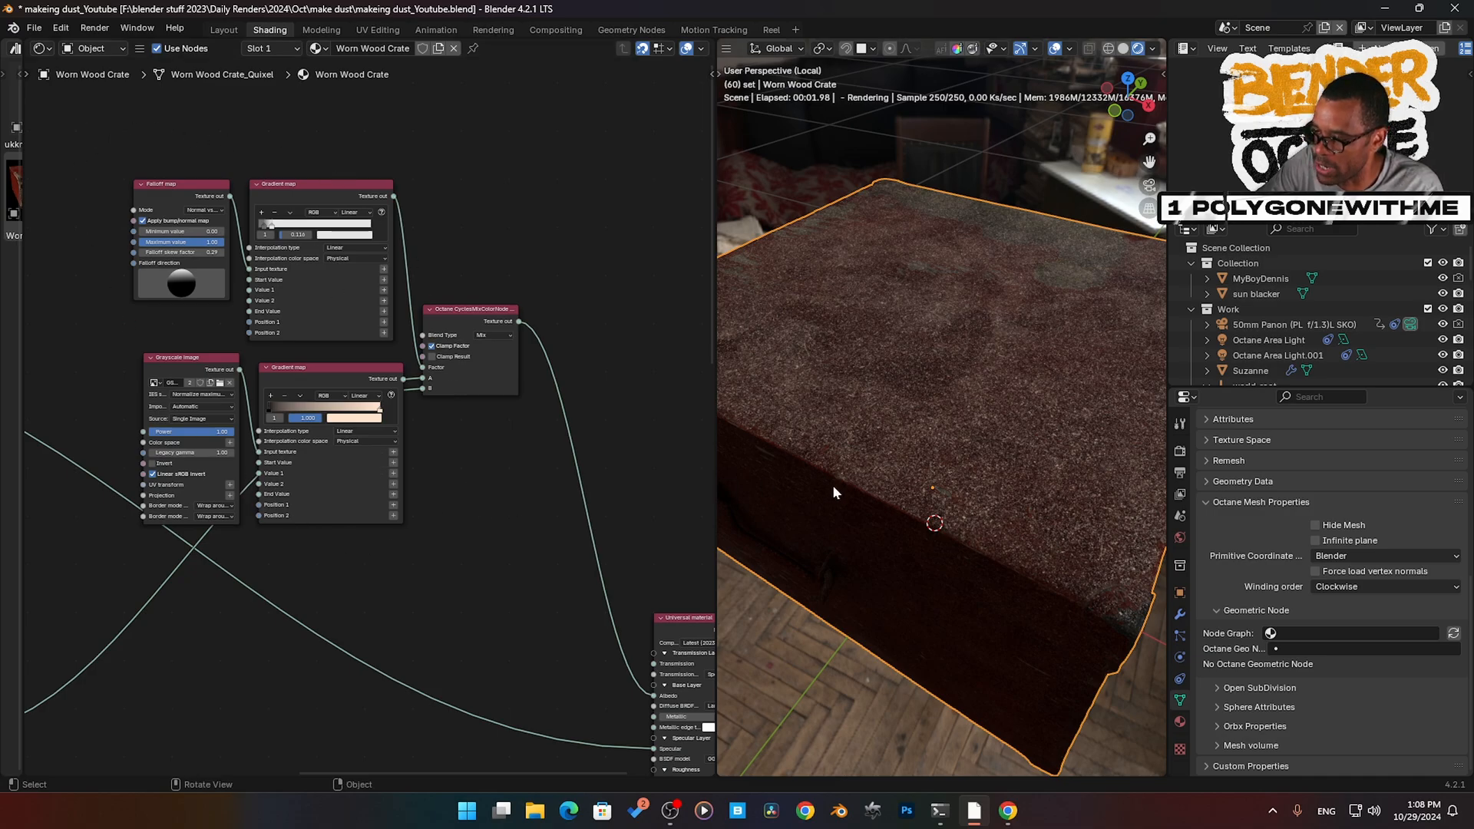
{"action": "middle_click_drag", "start_coordinate": [433, 453], "coordinate": [369, 449]}
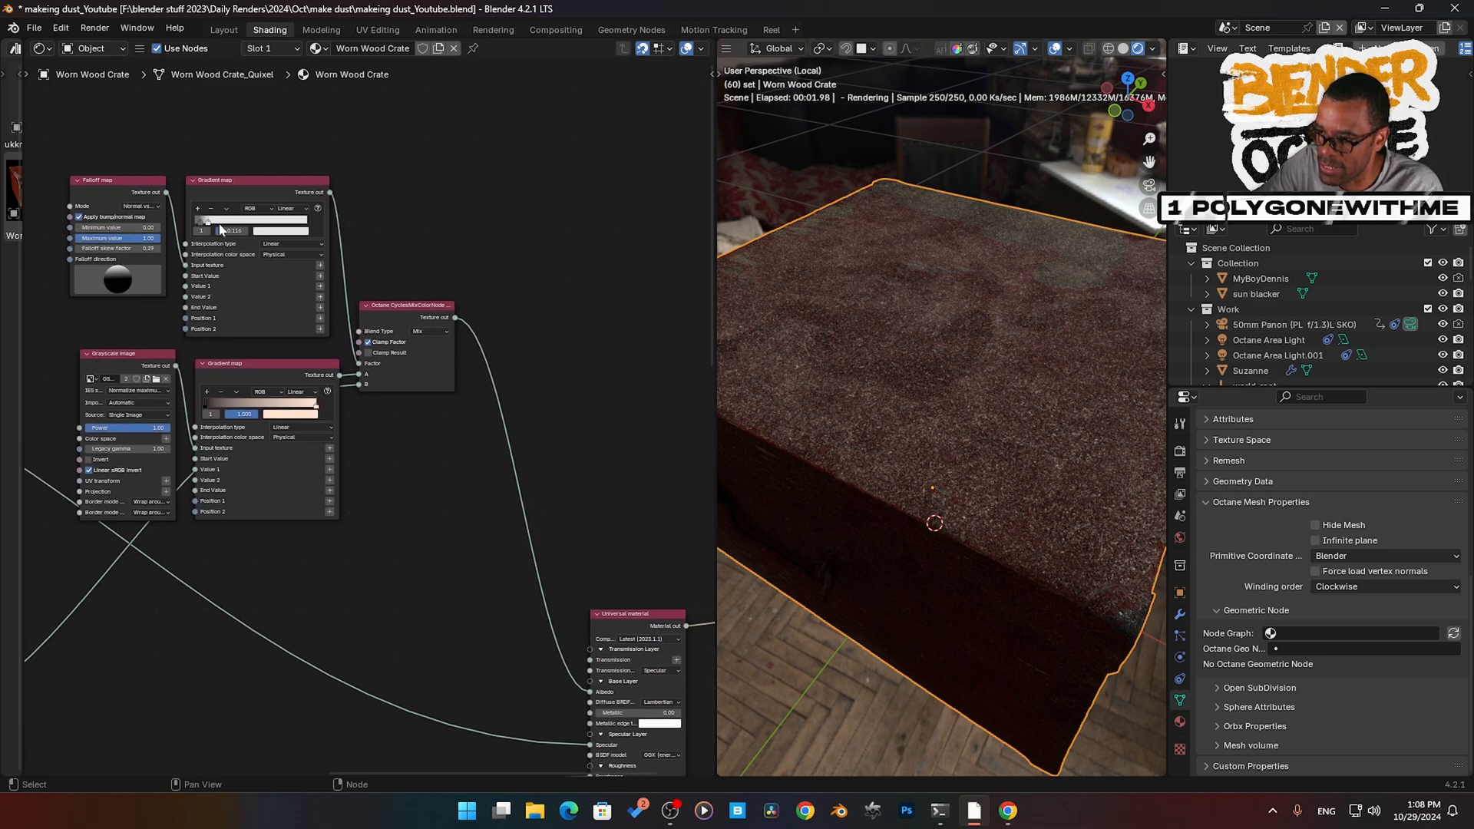
{"action": "scroll", "coordinate": [246, 201], "scroll_direction": "up", "scroll_amount": 5}
{"action": "middle_click_drag", "start_coordinate": [420, 222], "coordinate": [491, 301]}
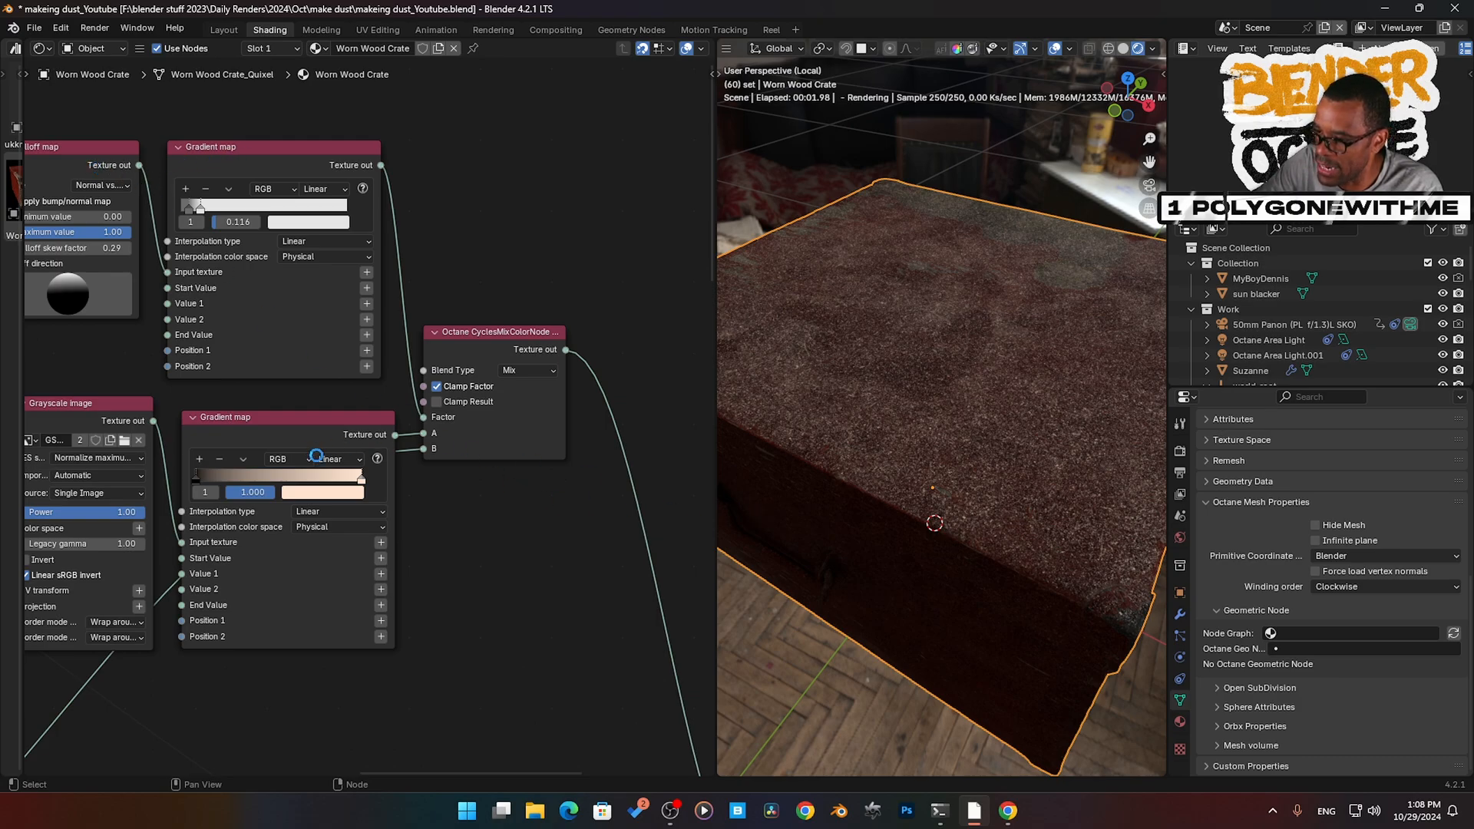
- Save the file and space out the crate's Grayscale image node from the Gradient map it feeds
{"action": "key", "text": "ctrl+s"}
{"action": "middle_click_drag", "start_coordinate": [508, 563], "coordinate": [513, 522]}
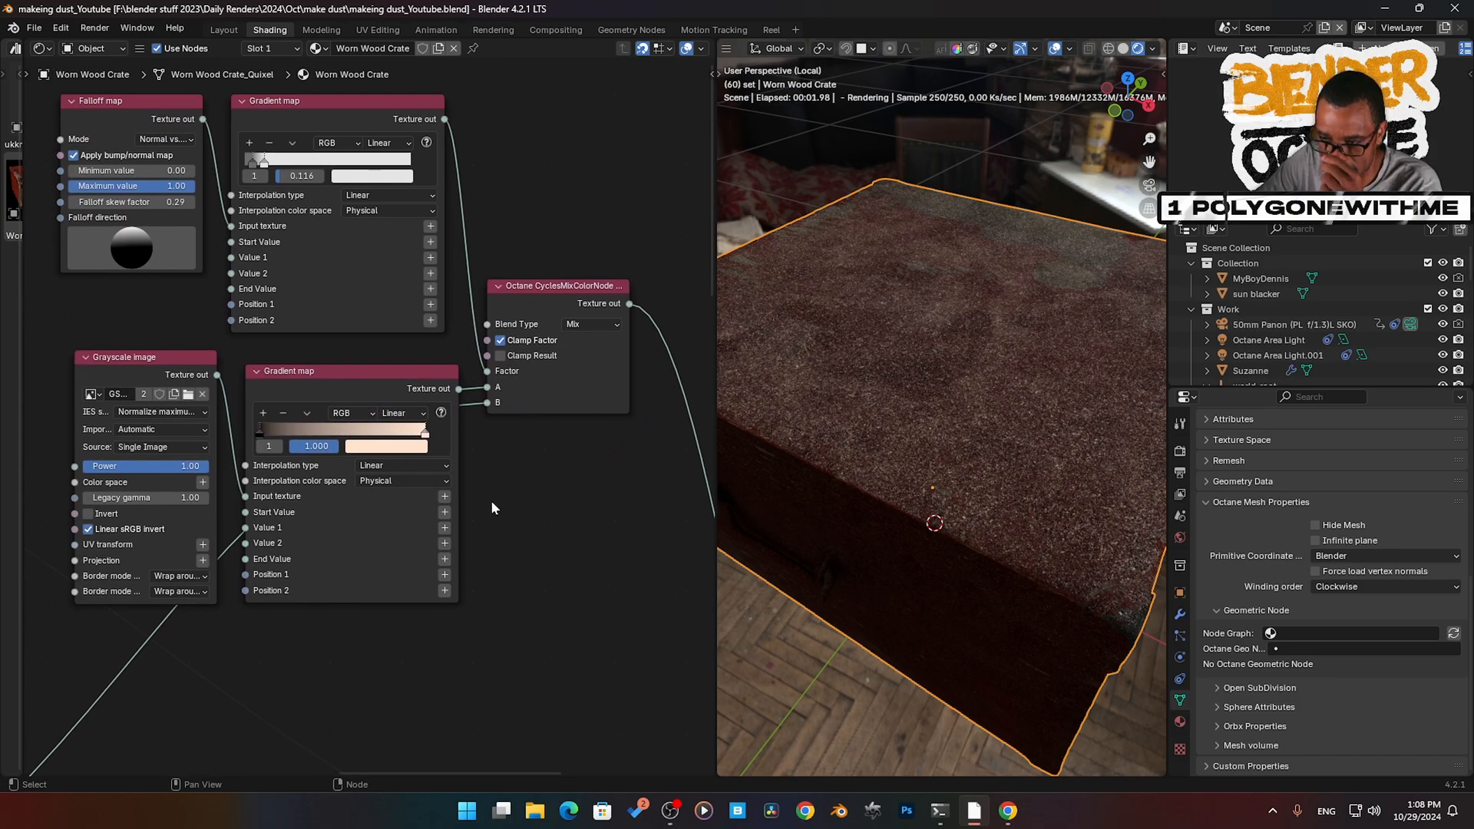
{"action": "mouse_move", "coordinate": [336, 377]}
{"action": "left_mouse_down"}
{"action": "mouse_move", "coordinate": [367, 465]}
{"action": "mouse_move", "coordinate": [350, 363]}
{"action": "left_mouse_up"}
{"action": "left_click_drag", "start_coordinate": [144, 359], "coordinate": [103, 359]}
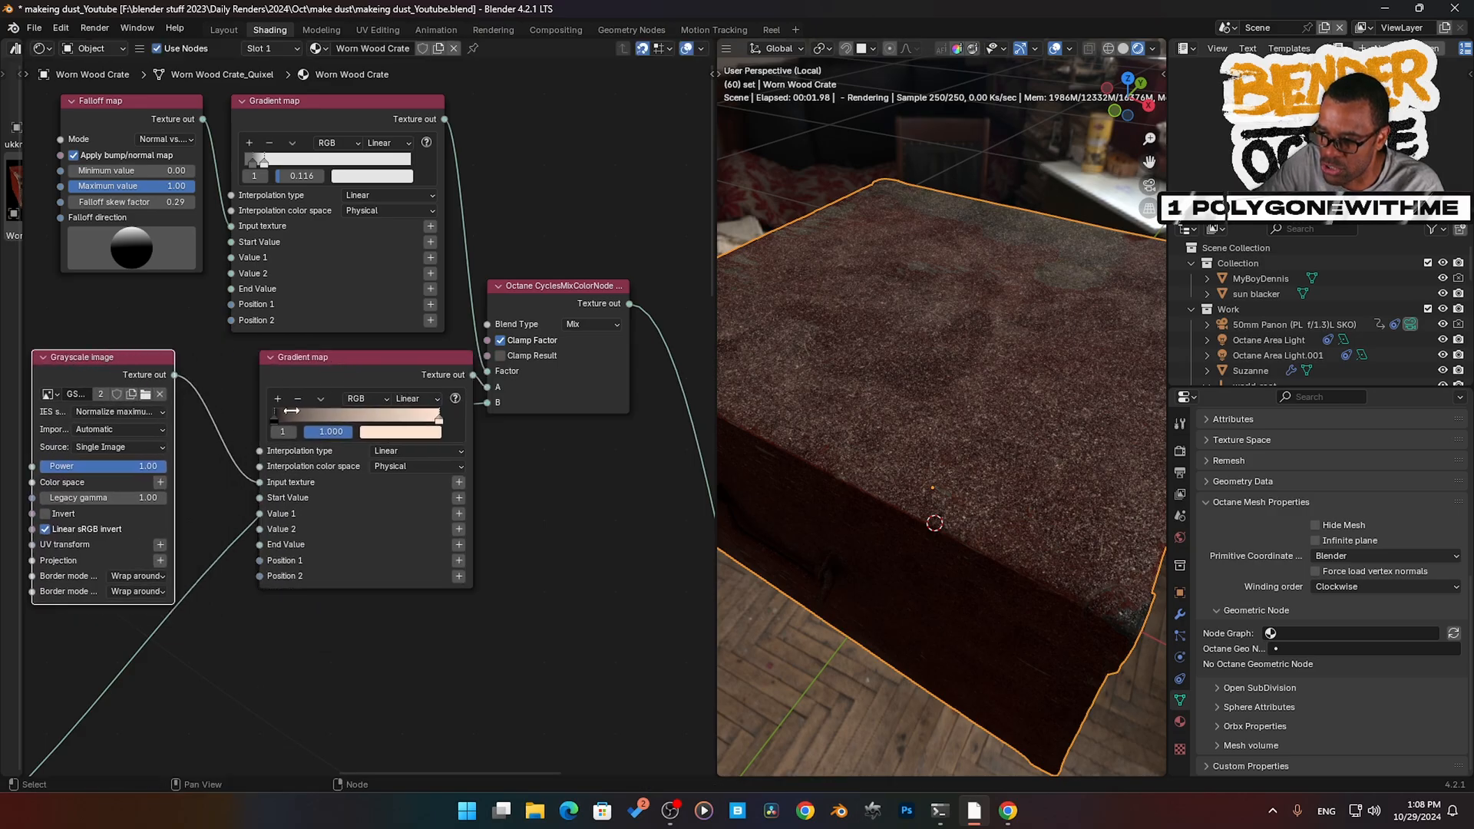
- Feed the Grayscale image directly into the mix color node, bypassing its Gradient map, to compare the crate's dust, and restore the original links
{"action": "middle_click_drag", "start_coordinate": [843, 467], "coordinate": [890, 468]}
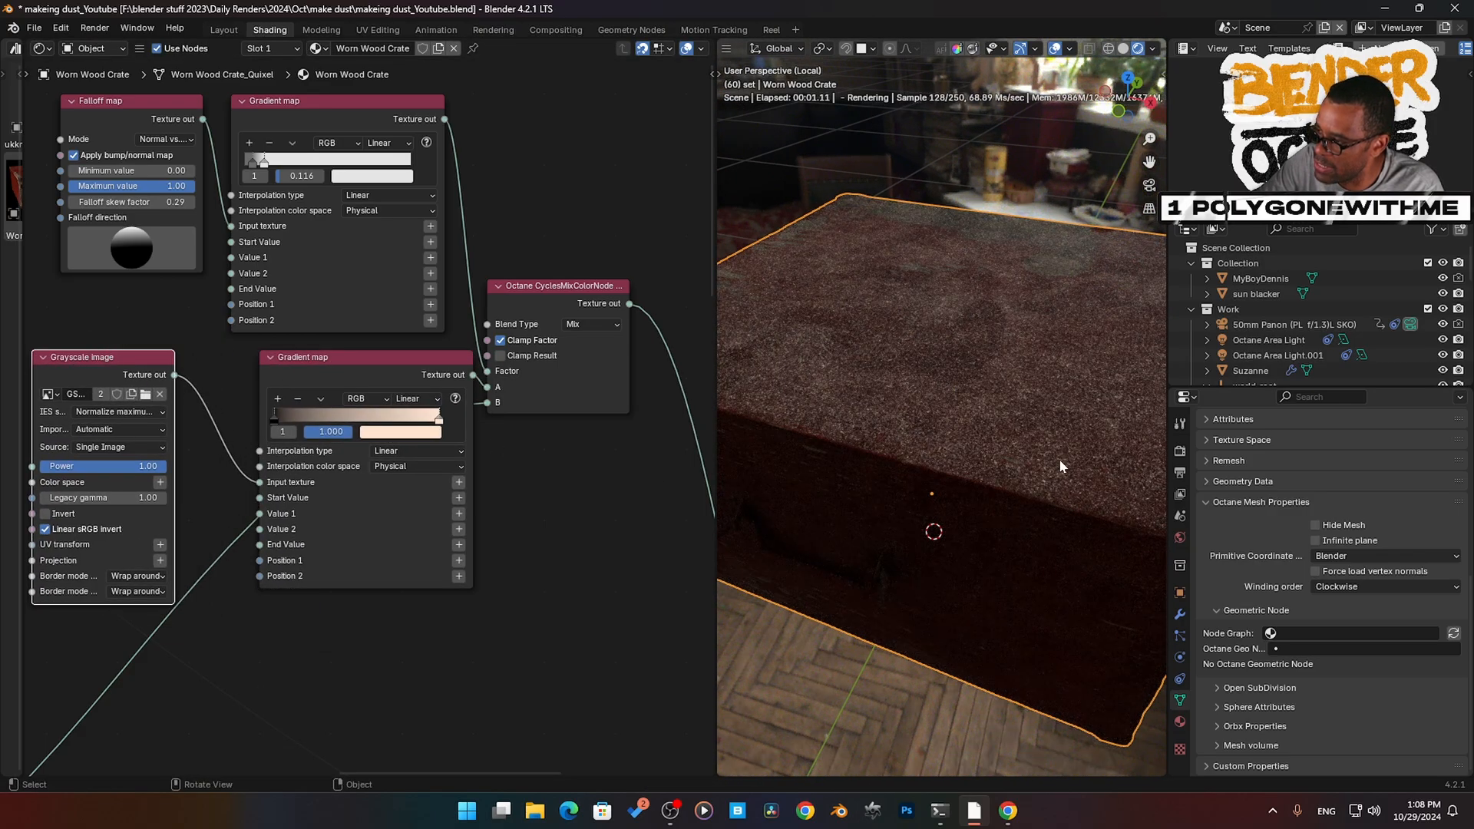
{"action": "middle_click_drag", "start_coordinate": [1053, 458], "coordinate": [882, 507]}
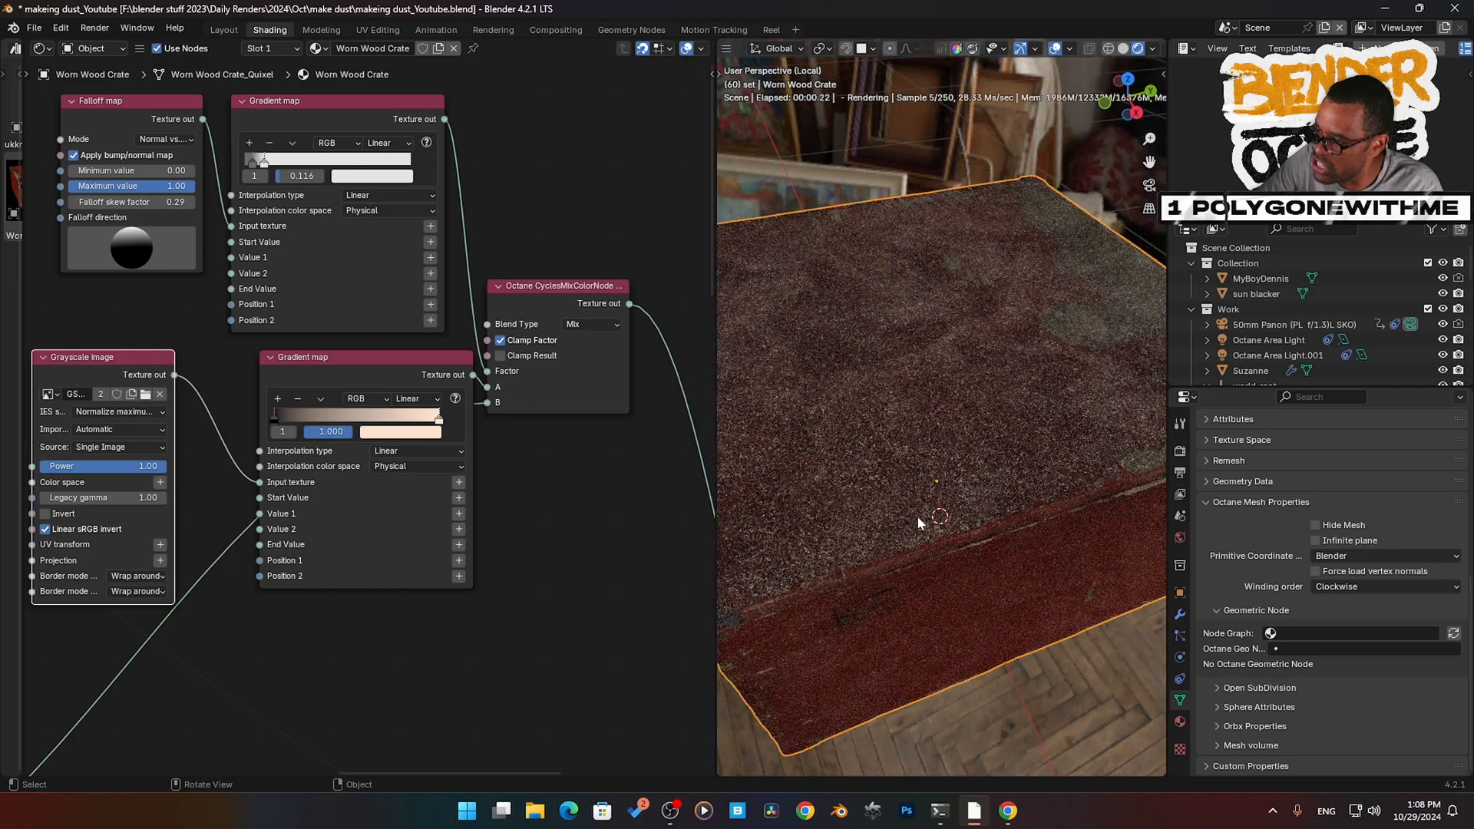
{"action": "middle_click_drag", "start_coordinate": [619, 518], "coordinate": [605, 520]}
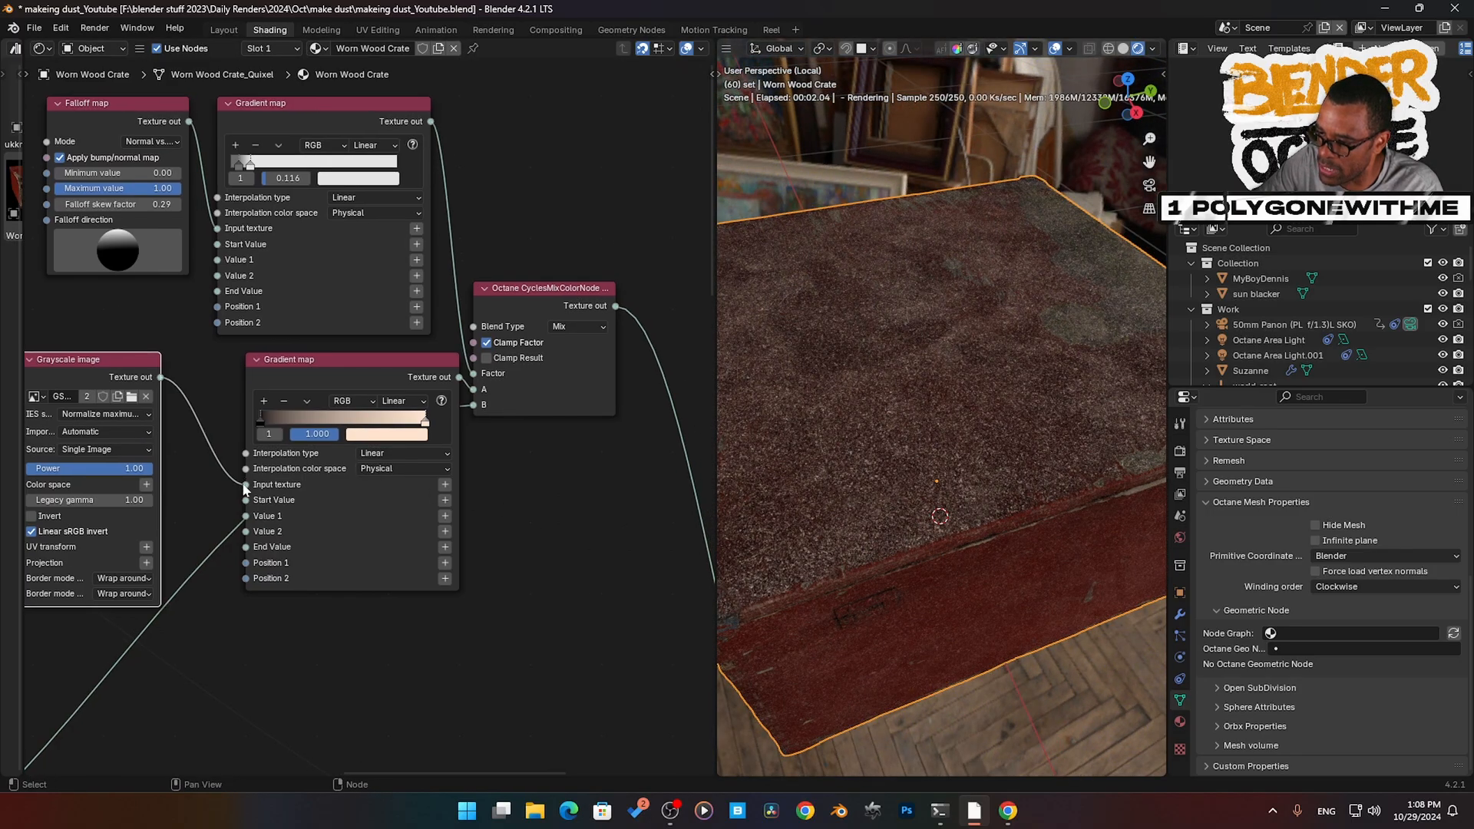
{"action": "left_click_drag", "start_coordinate": [246, 483], "coordinate": [473, 405]}
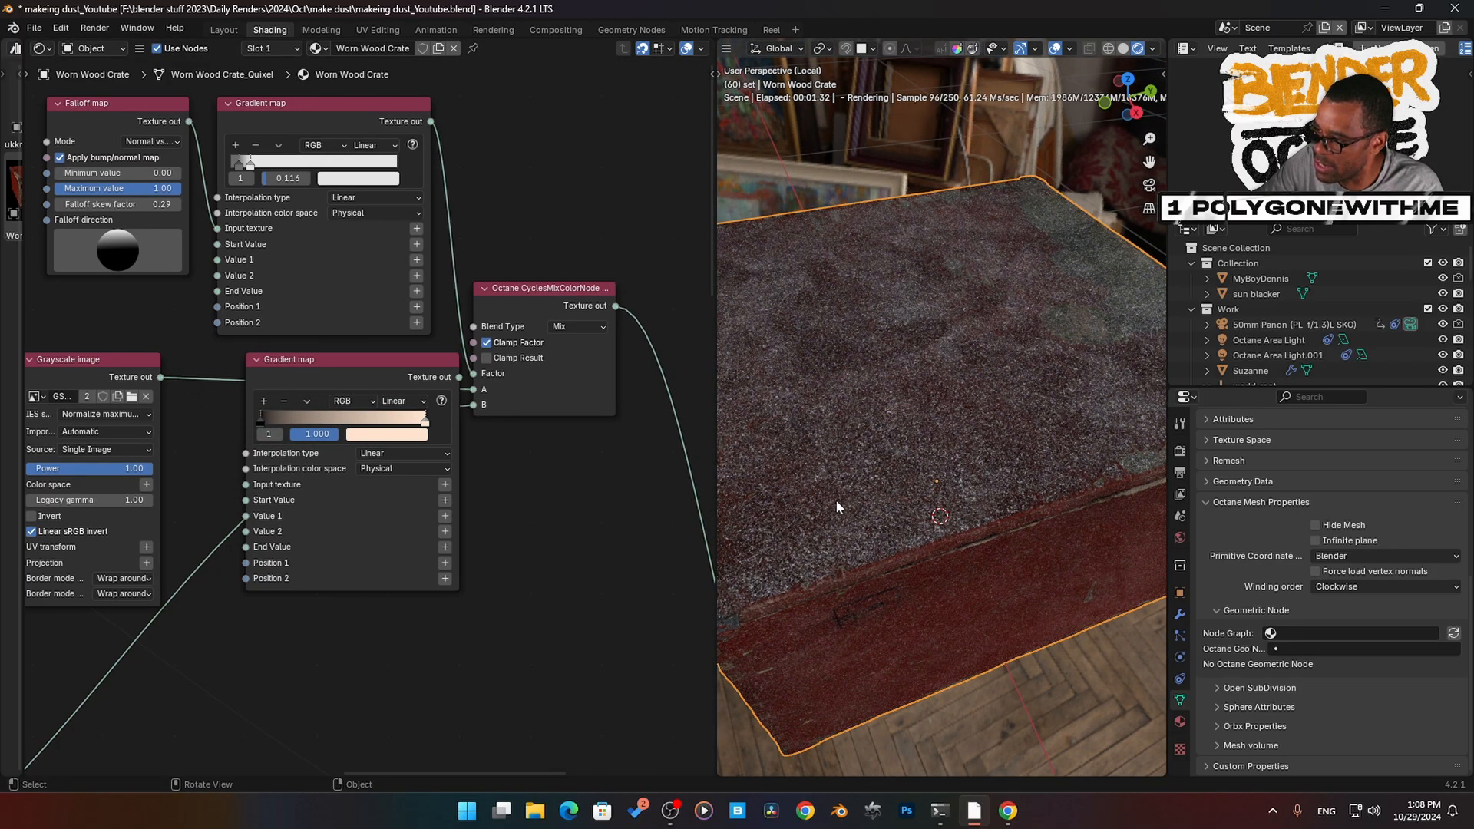
{"action": "middle_click_drag", "start_coordinate": [894, 481], "coordinate": [891, 494]}
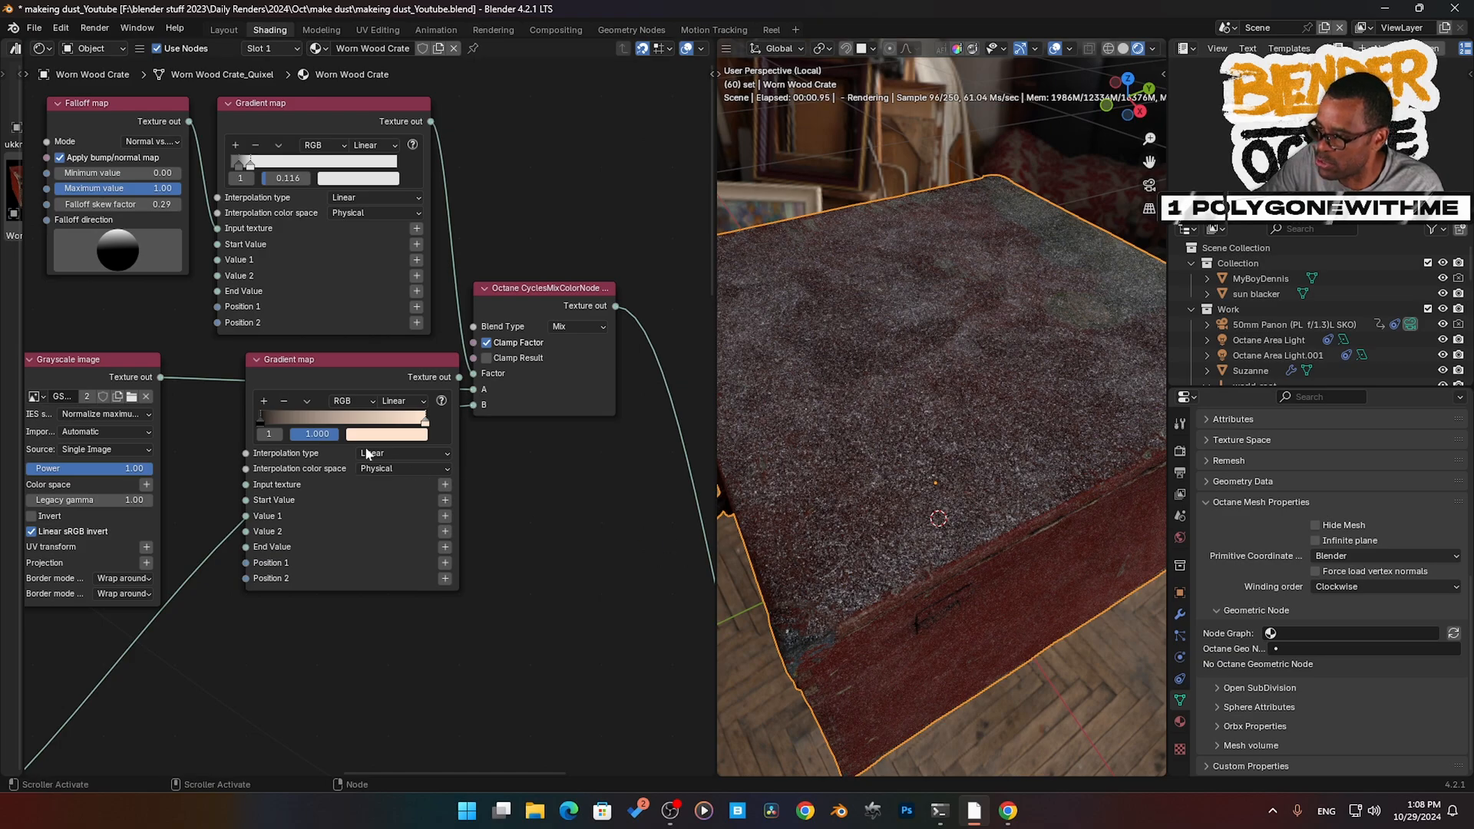
{"action": "left_click_drag", "start_coordinate": [474, 402], "coordinate": [254, 497]}
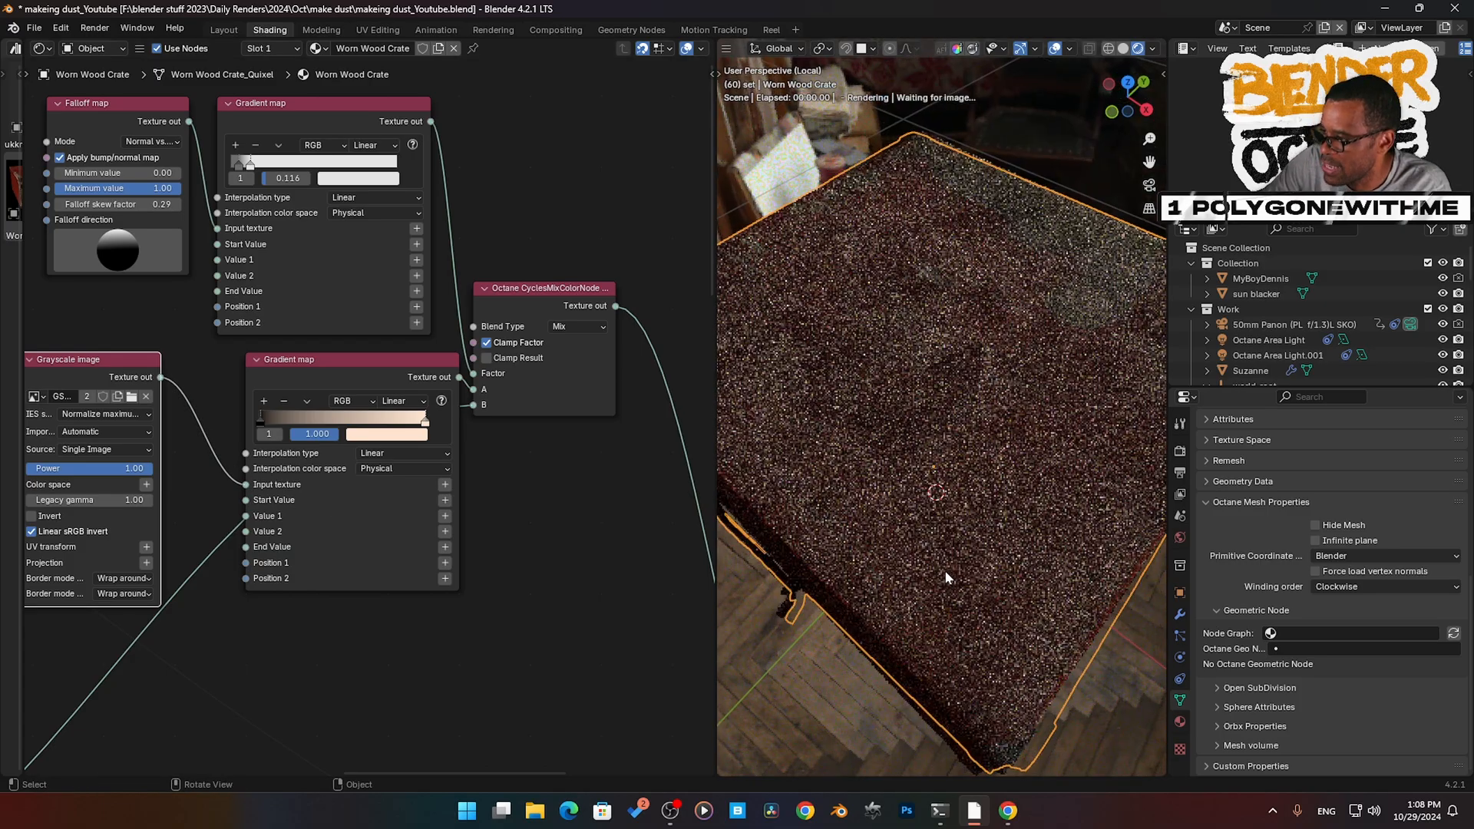
{"action": "middle_click_drag", "start_coordinate": [964, 596], "coordinate": [934, 543]}
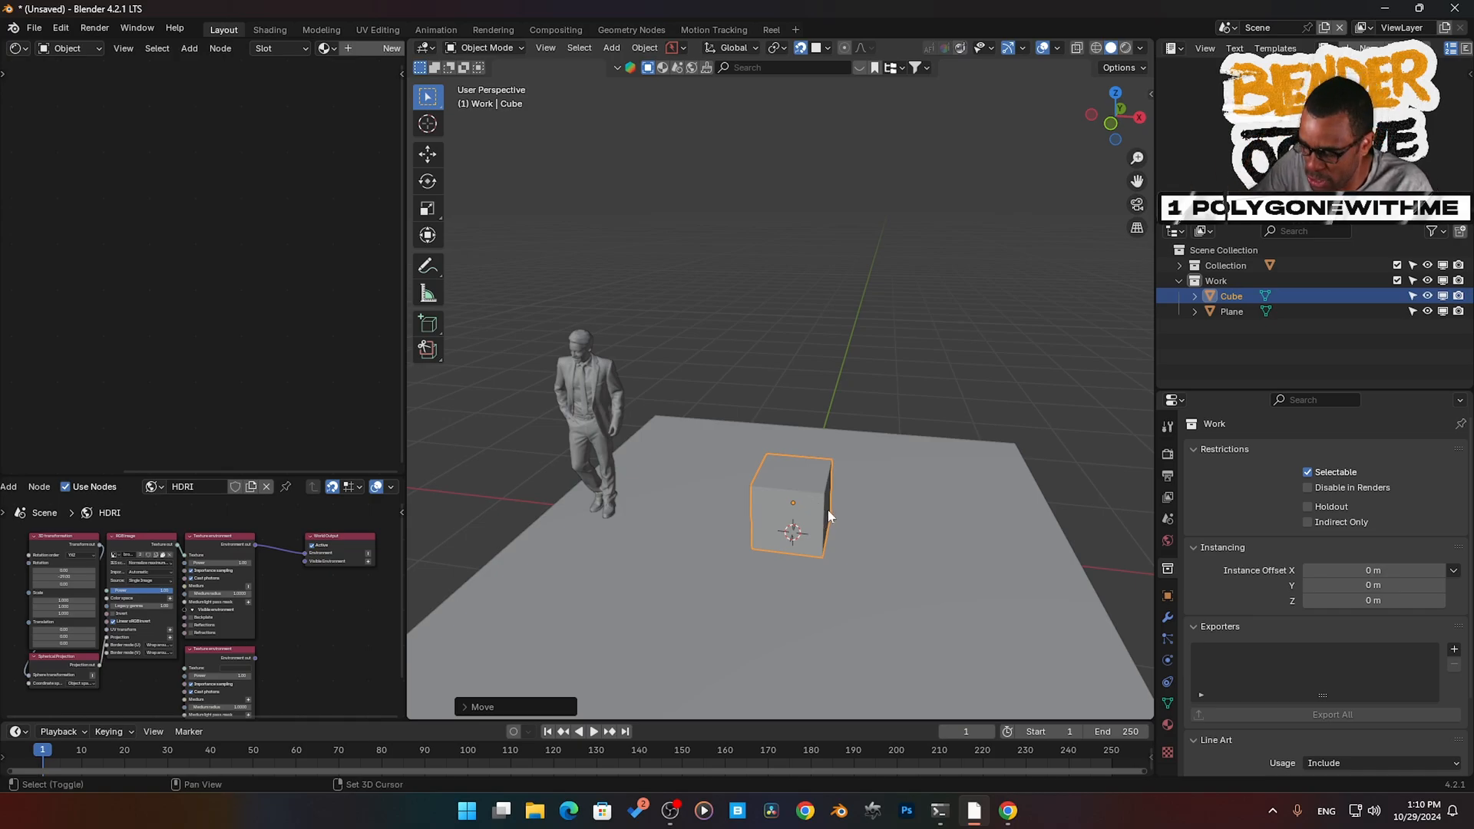
- Add a plane mesh behind the cube in the new scene and apply its transform
{"action": "middle_click_drag", "start_coordinate": [825, 514], "coordinate": [789, 436], "text": "shift"}
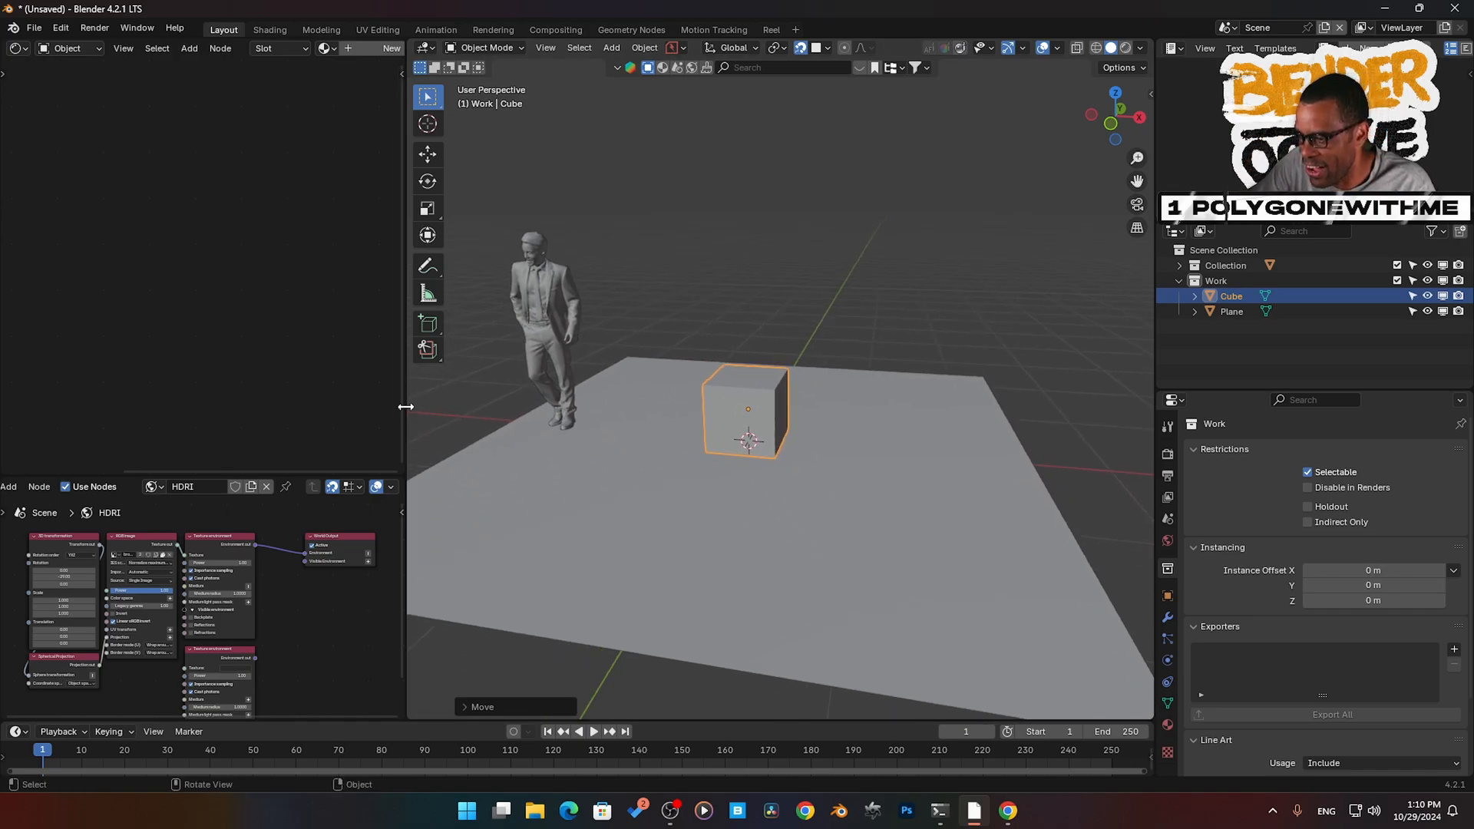
{"action": "left_click_drag", "start_coordinate": [404, 407], "coordinate": [441, 425]}
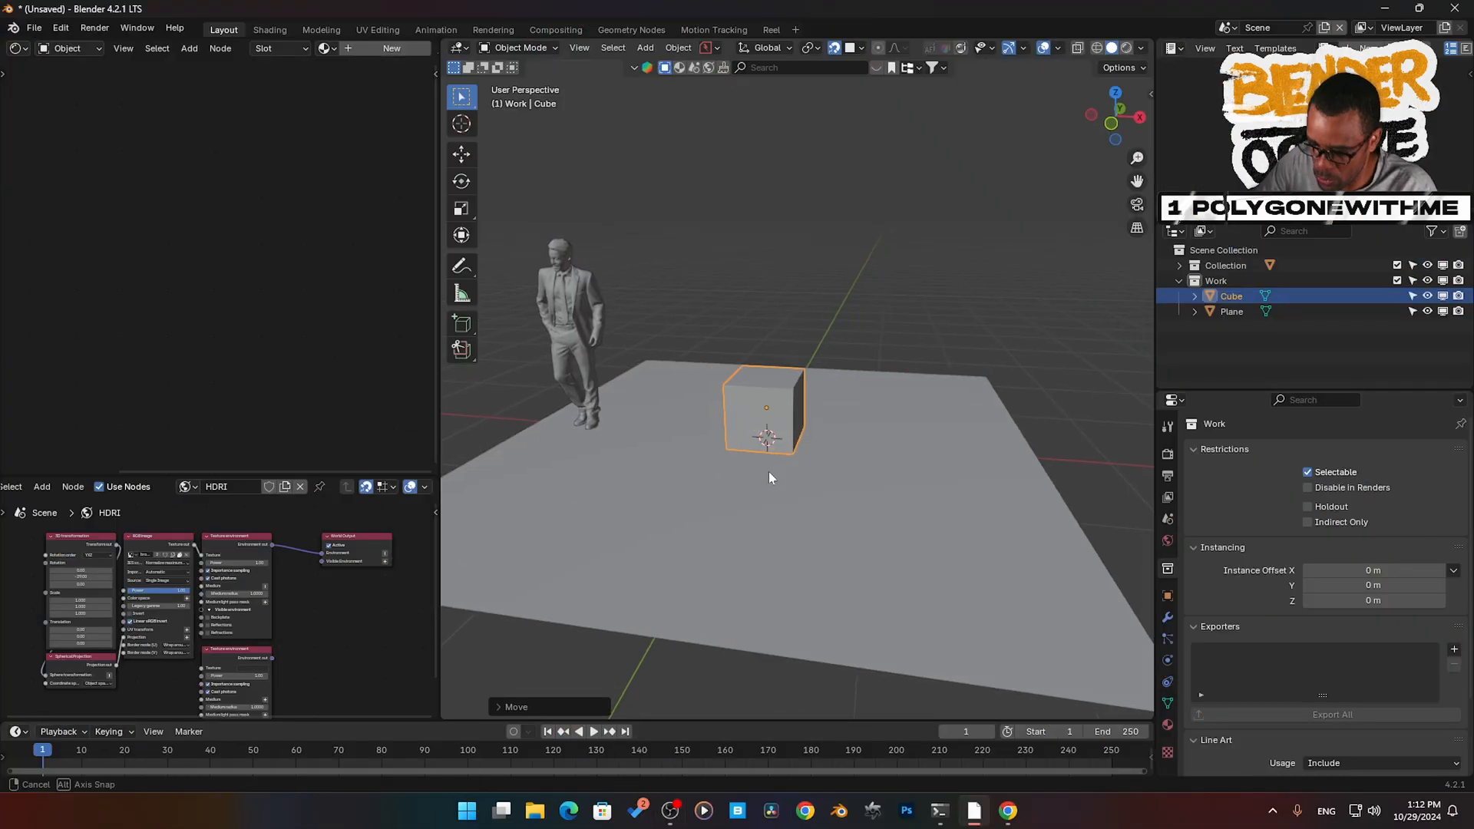
{"action": "key", "text": "shift+a"}
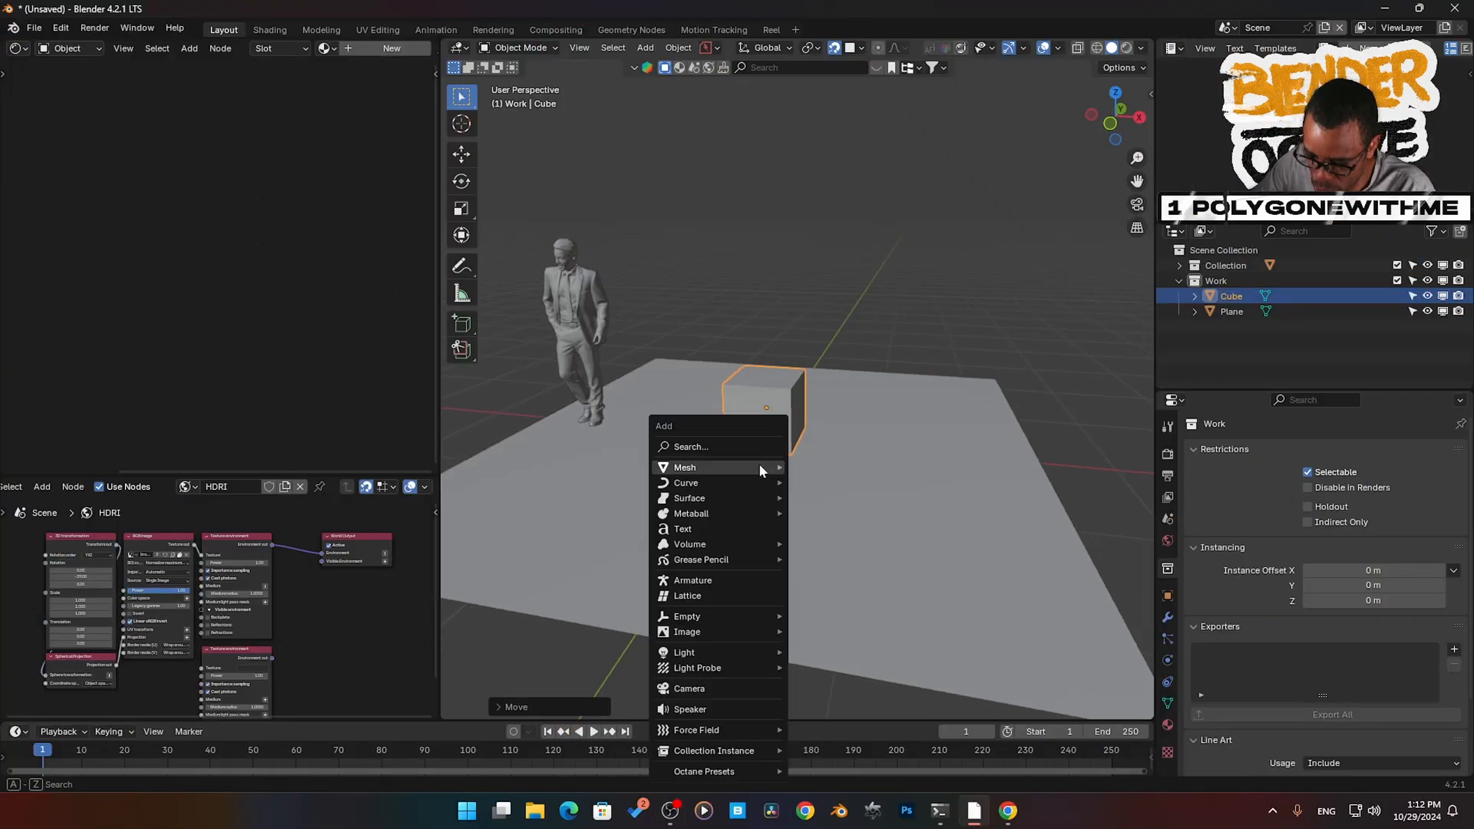
{"action": "mouse_move", "coordinate": [739, 467]}
{"action": "left_click", "coordinate": [839, 127]}
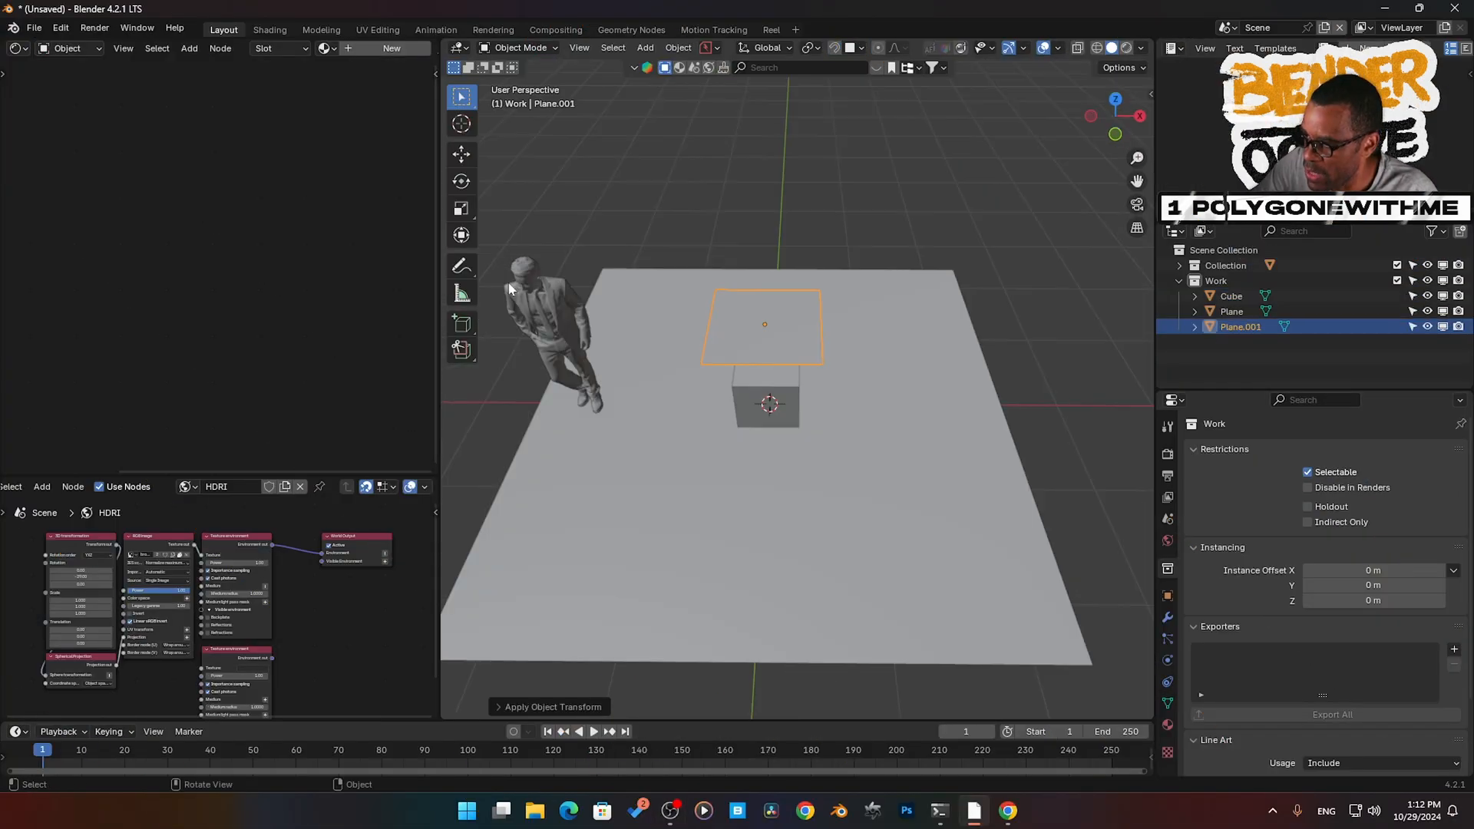
- Enlarge the material node editor and create a new material for the added plane
{"action": "left_click_drag", "start_coordinate": [437, 308], "coordinate": [665, 308]}
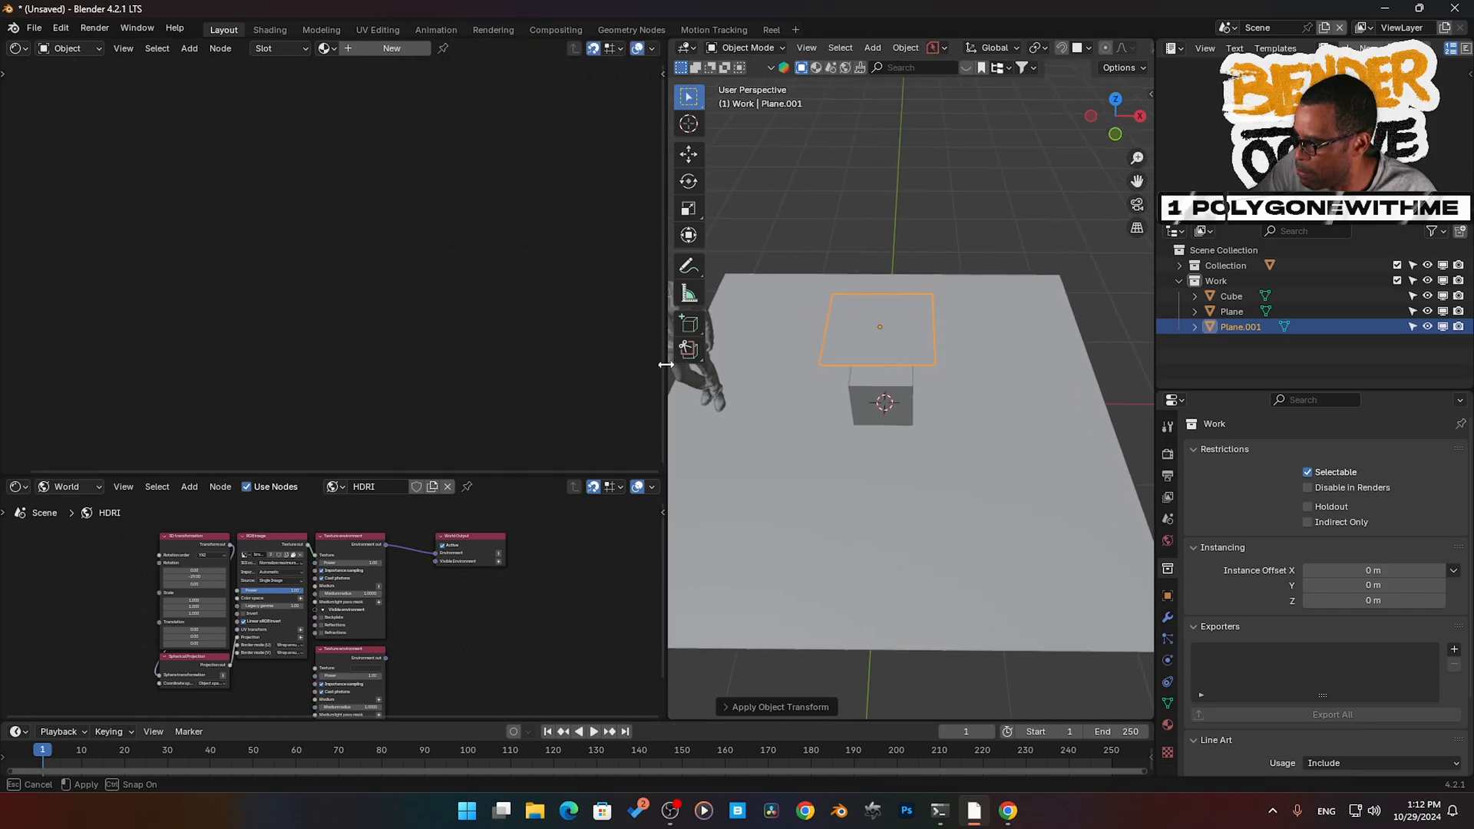
{"action": "left_click", "coordinate": [384, 49]}
{"action": "middle_click_drag", "start_coordinate": [401, 286], "coordinate": [499, 283]}
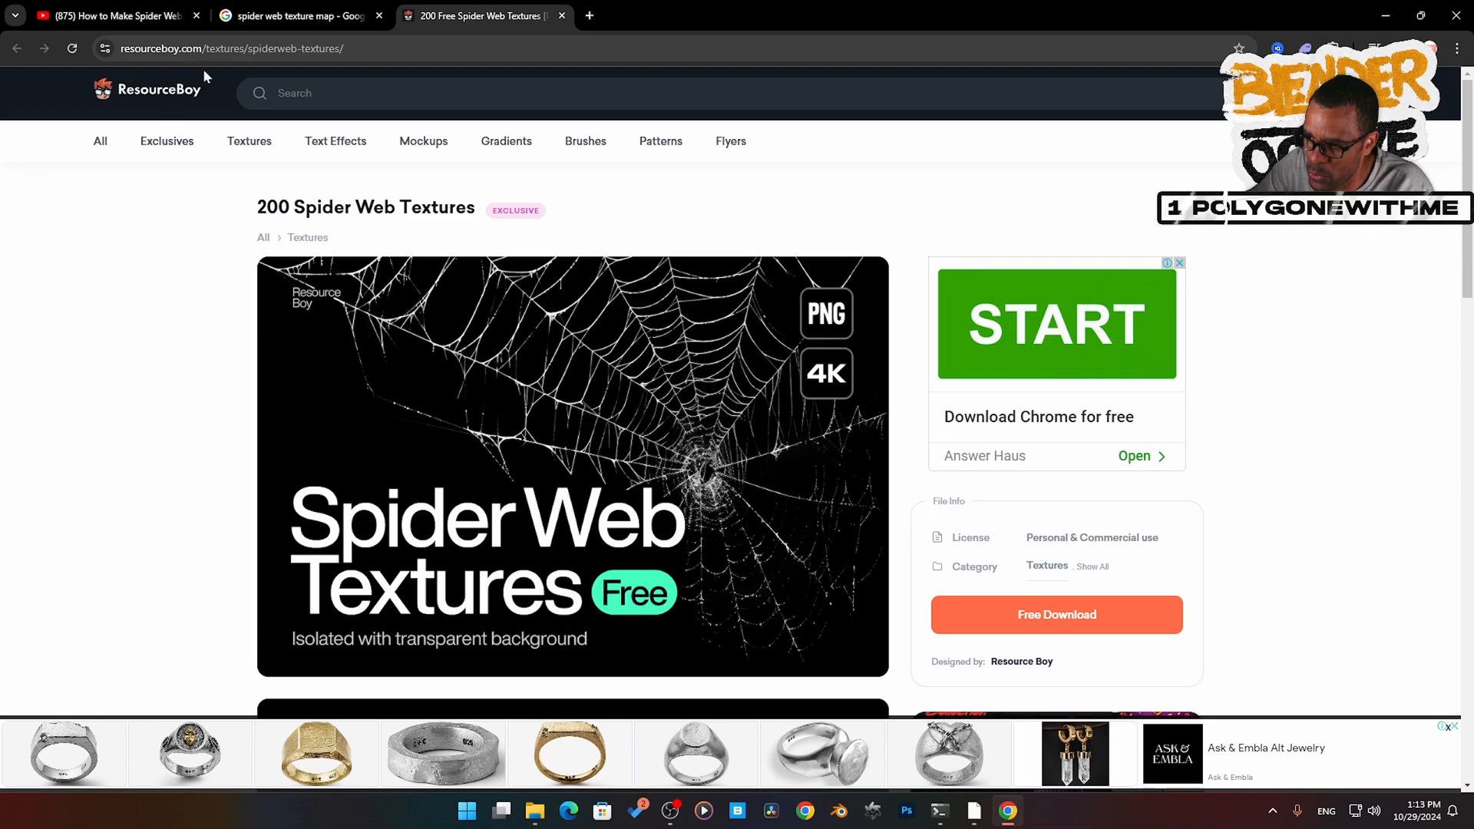
- Switch to the browser and look over ResourceBoy's free spider web textures page
{"action": "scroll", "coordinate": [598, 562], "scroll_direction": "down", "scroll_amount": 15}
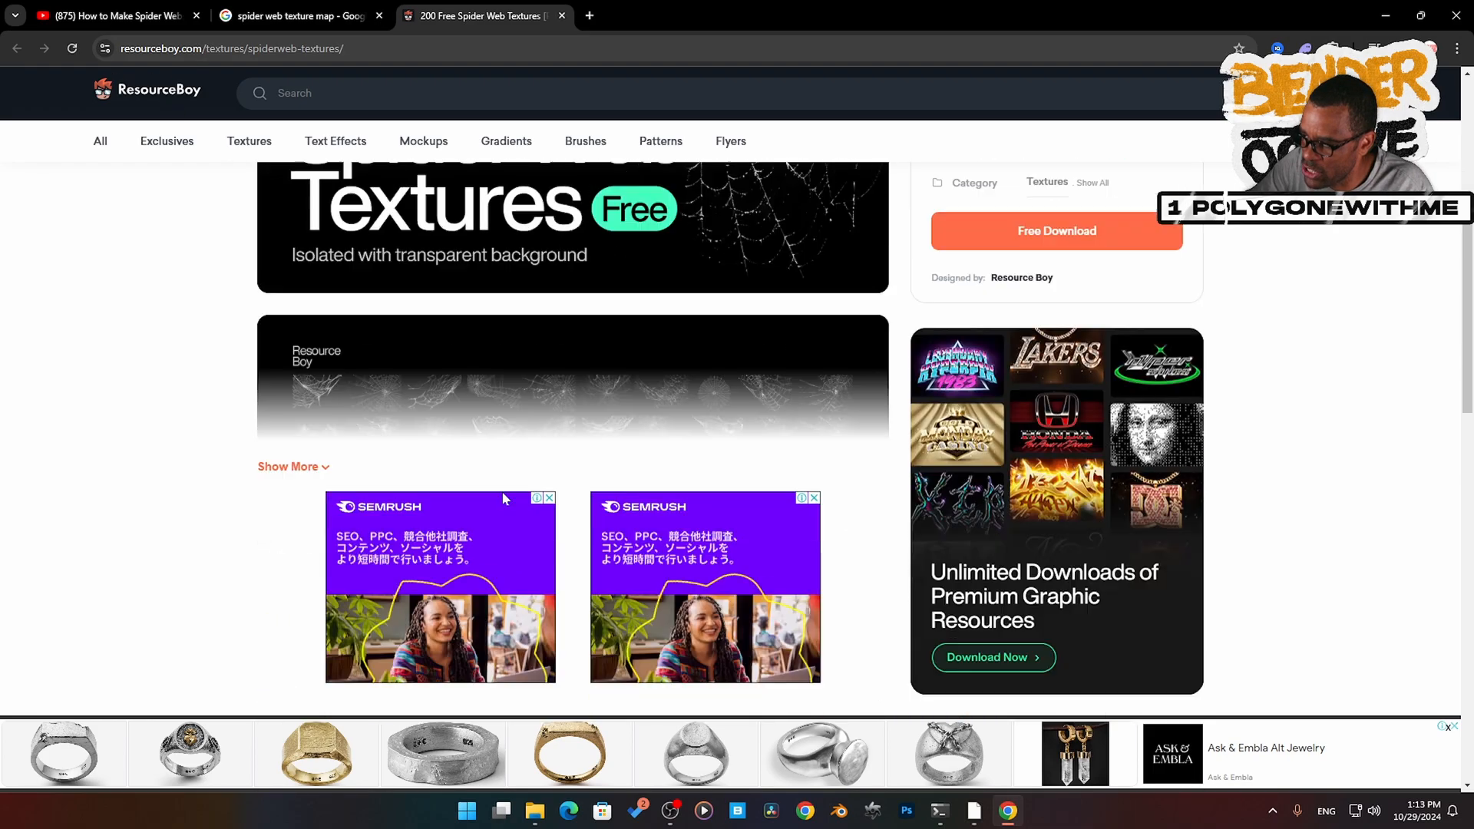
{"action": "scroll", "coordinate": [507, 468], "scroll_direction": "up", "scroll_amount": 15}
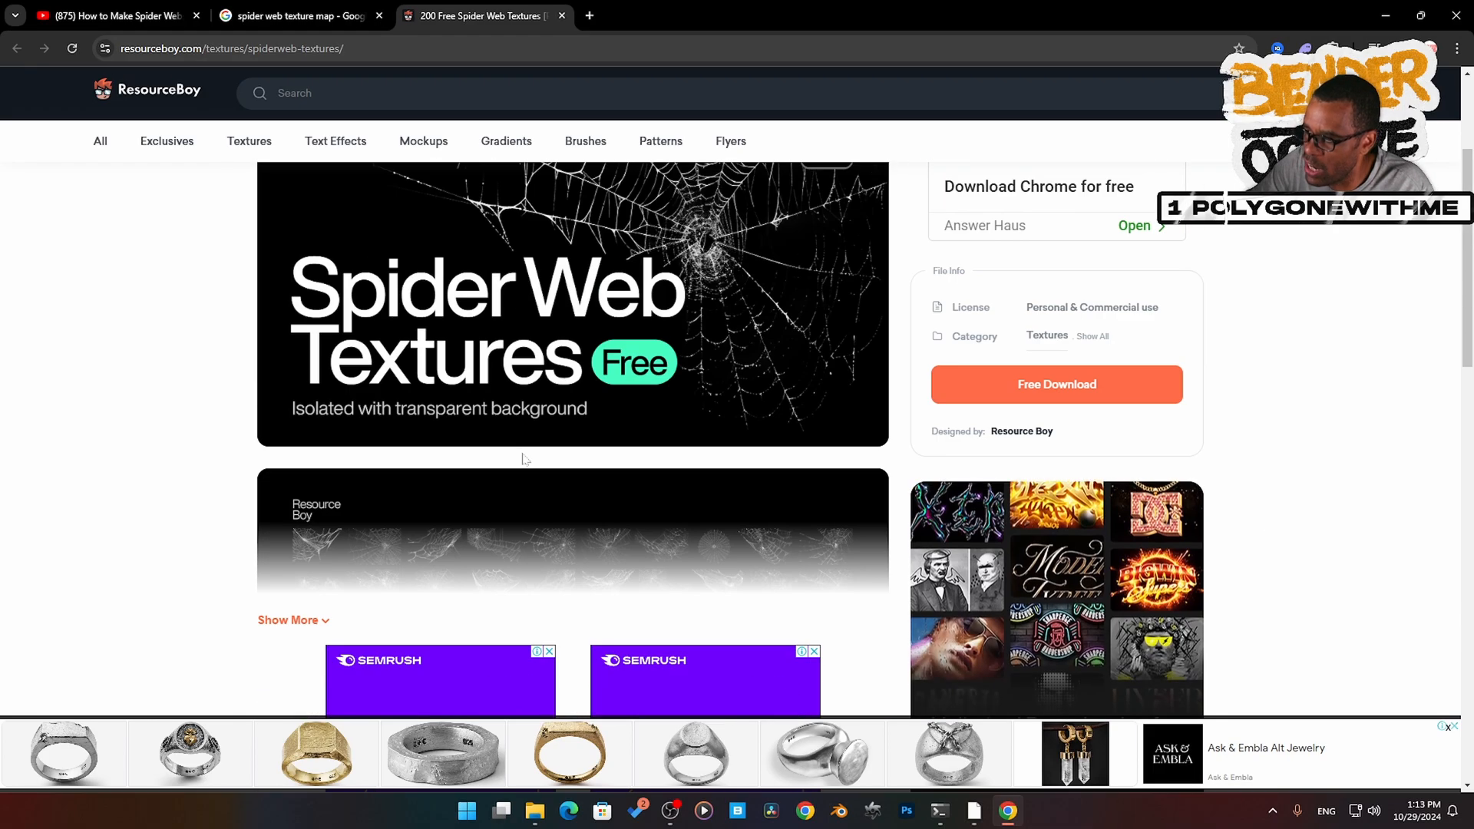
{"action": "scroll", "coordinate": [461, 259], "scroll_direction": "up", "scroll_amount": 3}
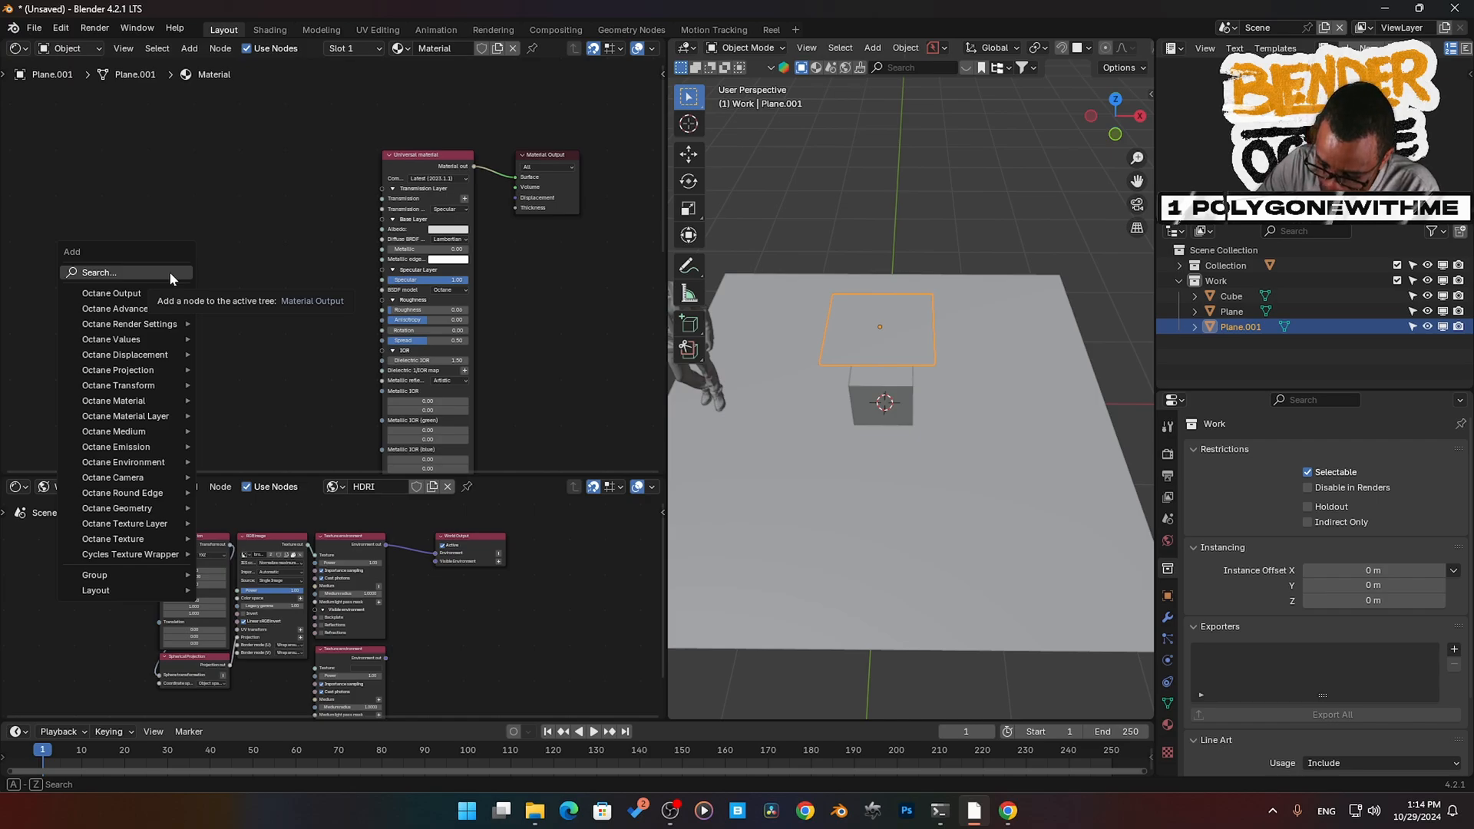
- In Blender, add a Grayscale image node beside the plane's Universal material and load the spider_webs_compressed image into it
{"action": "left_click", "coordinate": [169, 270]}
{"action": "type", "text": "GR"}
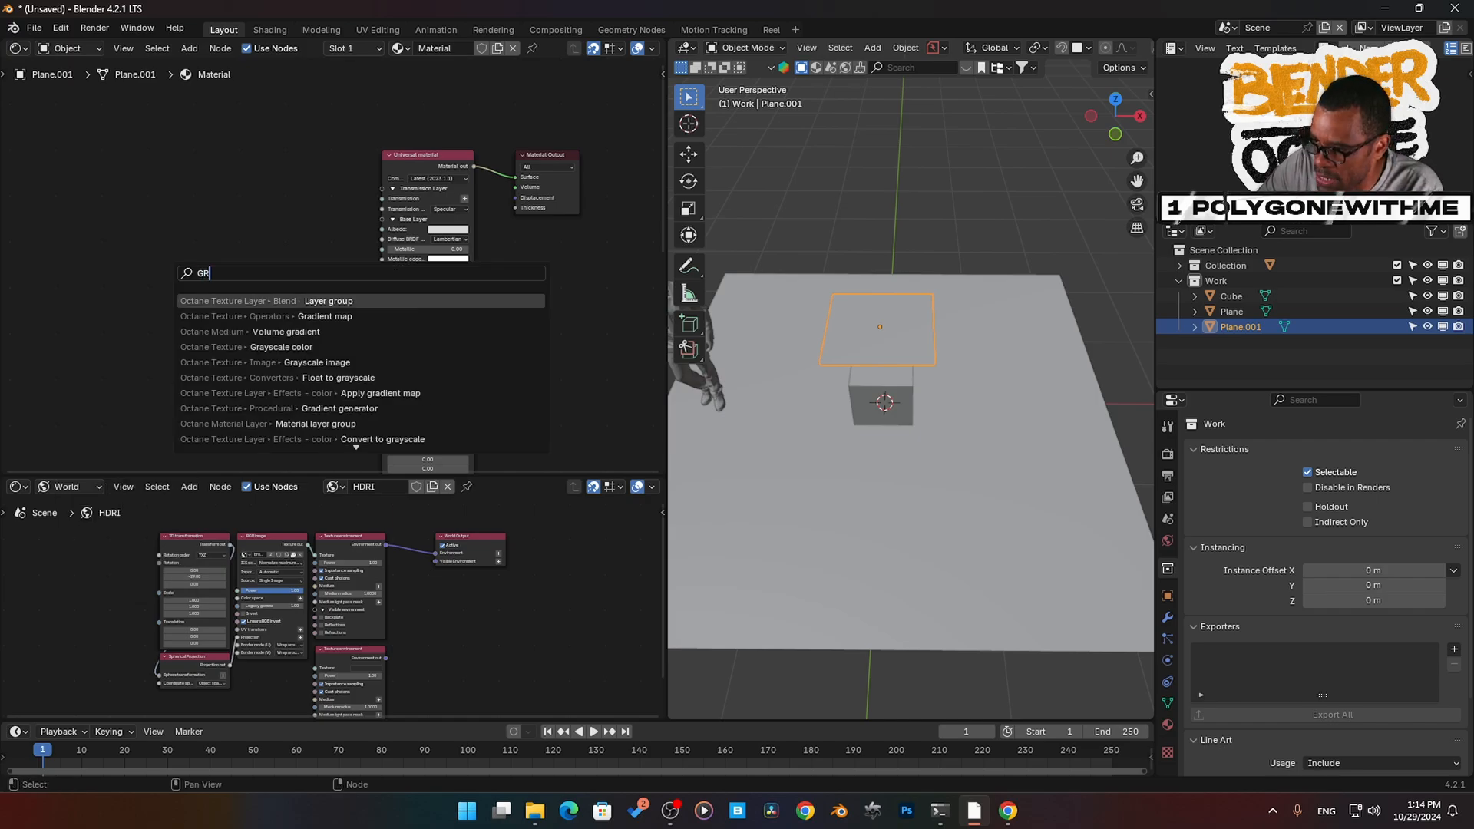
{"action": "key", "text": "Down"}
{"action": "key", "text": "Down"}
{"action": "key", "text": "Down"}
{"action": "key", "text": "Down"}
{"action": "key", "text": "Return"}
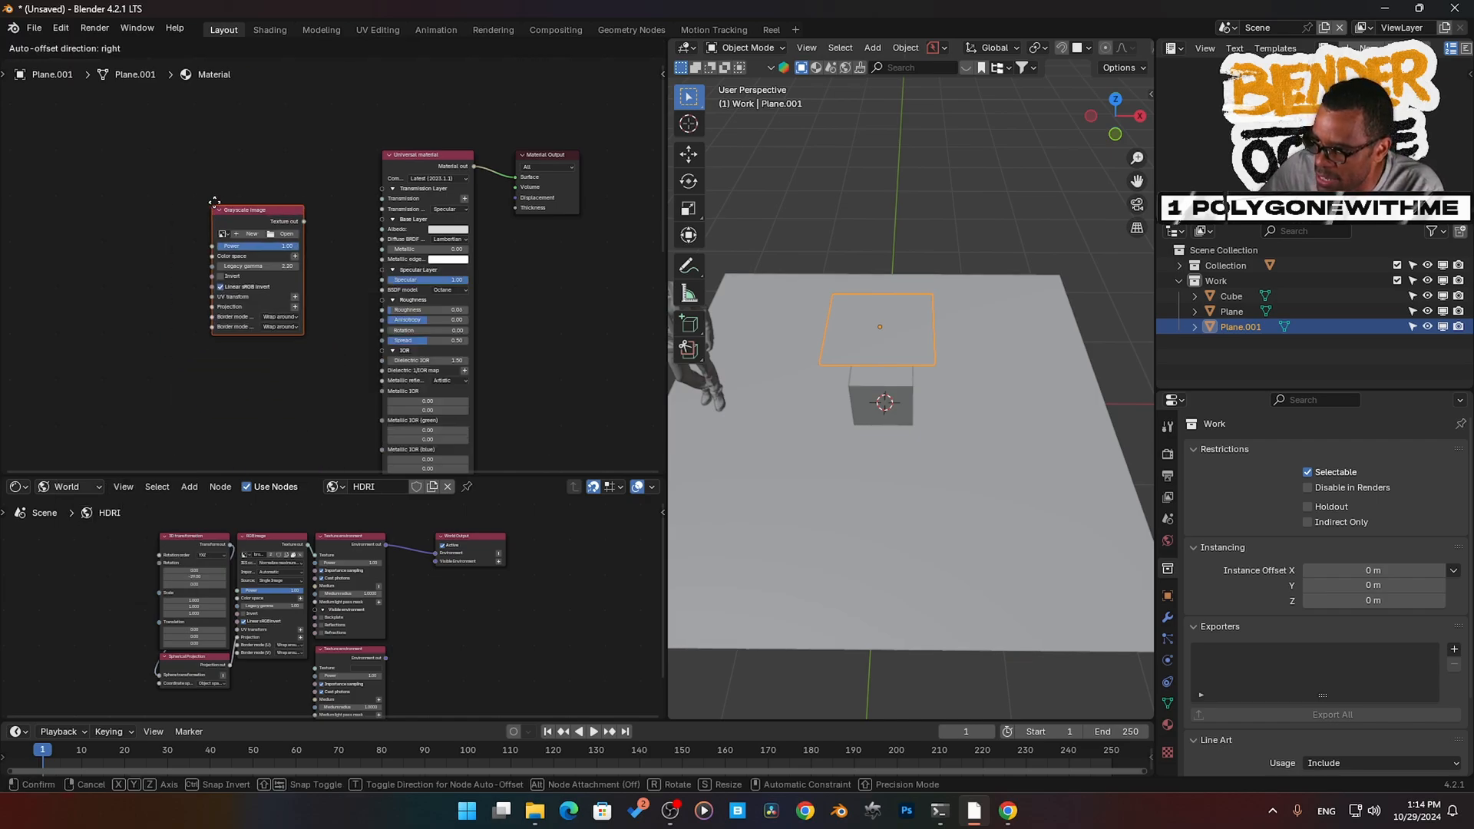
{"action": "left_click", "coordinate": [278, 244]}
{"action": "scroll", "coordinate": [277, 244], "scroll_direction": "up", "scroll_amount": 3}
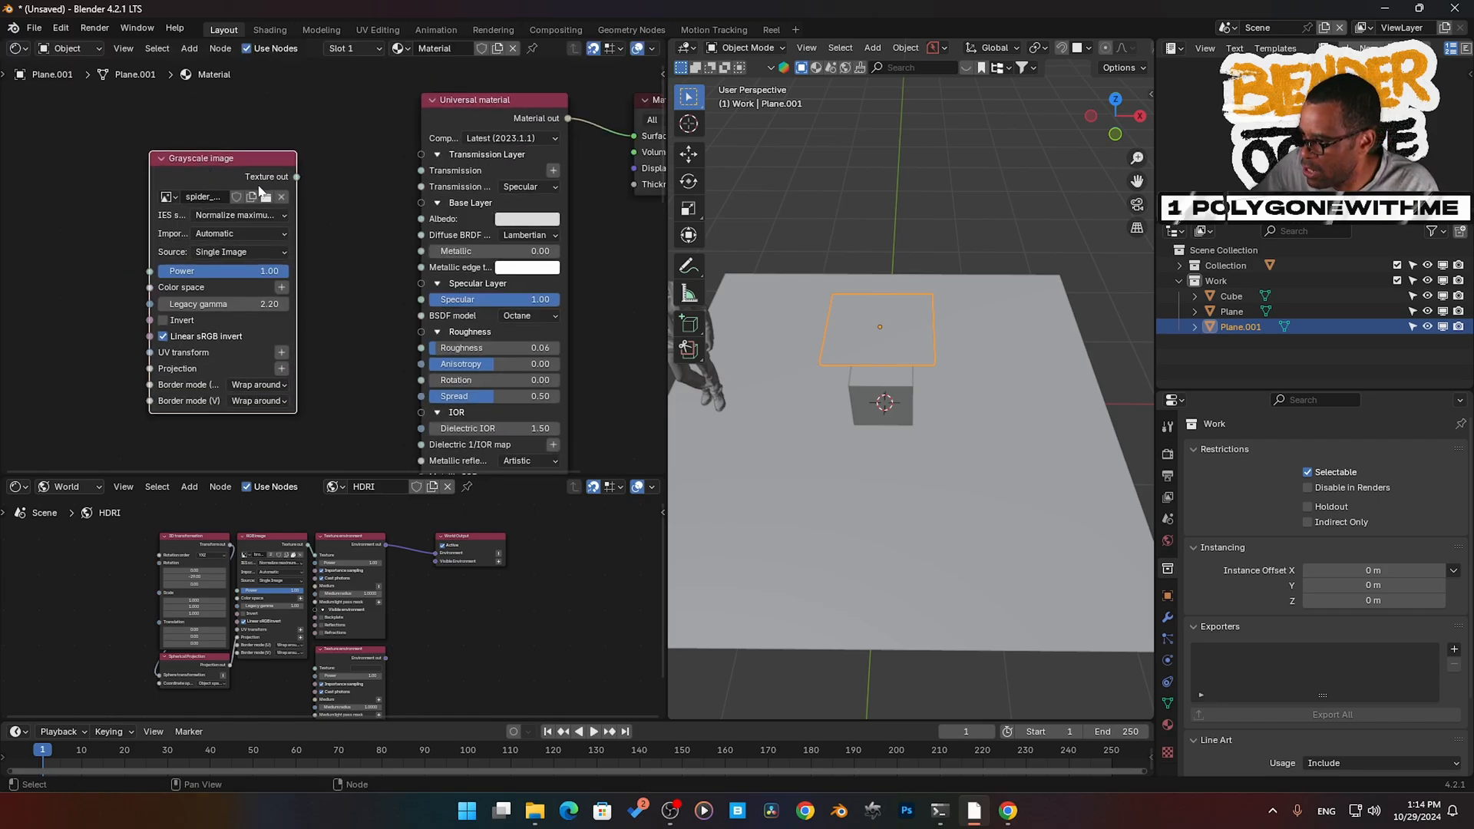
- Connect the Grayscale image to the Universal material's Albedo and widen the node to show its full settings
{"action": "left_click_drag", "start_coordinate": [296, 176], "coordinate": [420, 219]}
{"action": "middle_click_drag", "start_coordinate": [351, 278], "coordinate": [411, 247]}
{"action": "left_click", "coordinate": [240, 142]}
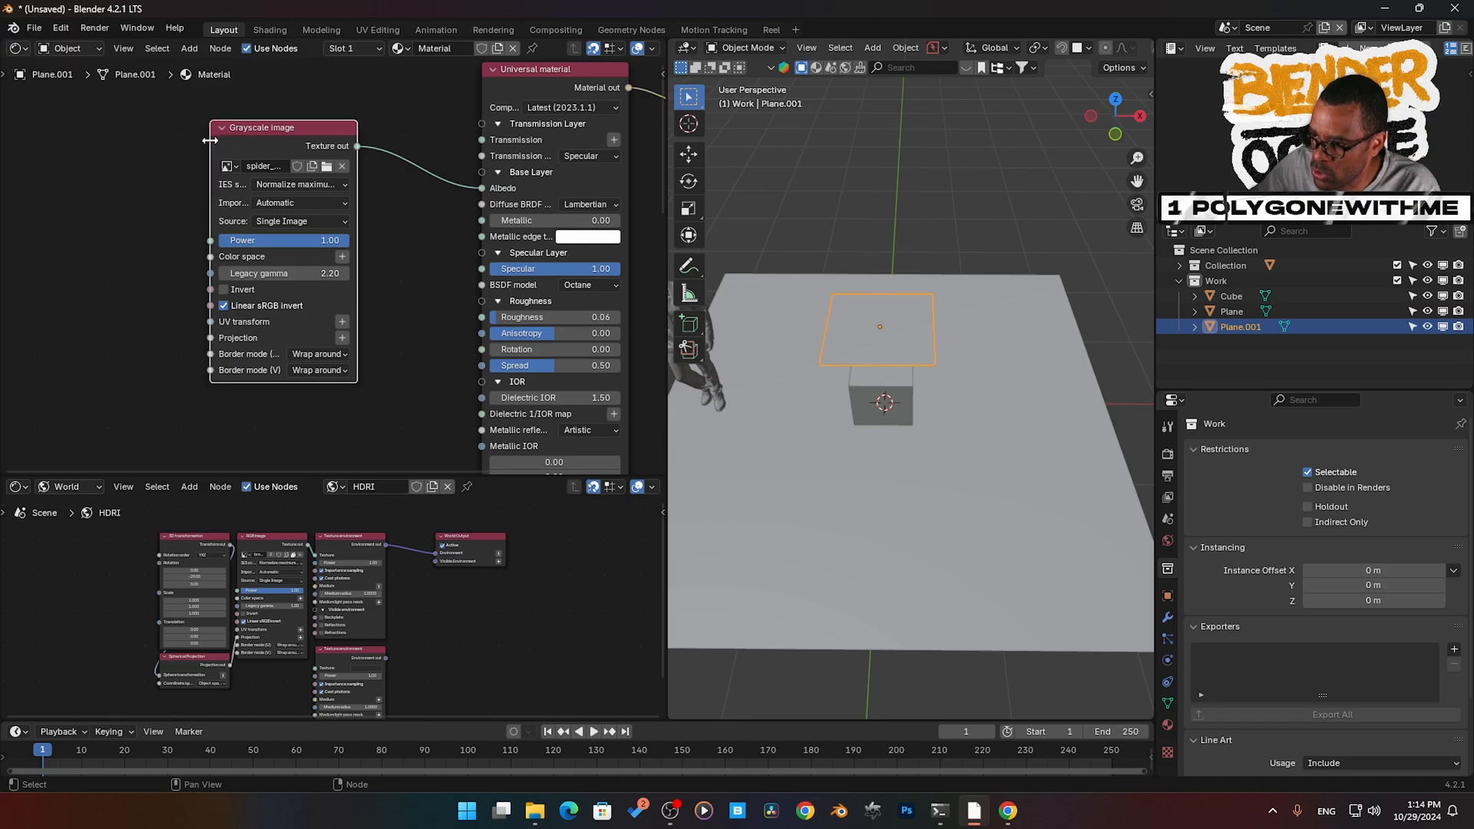
{"action": "left_click_drag", "start_coordinate": [209, 140], "coordinate": [122, 140]}
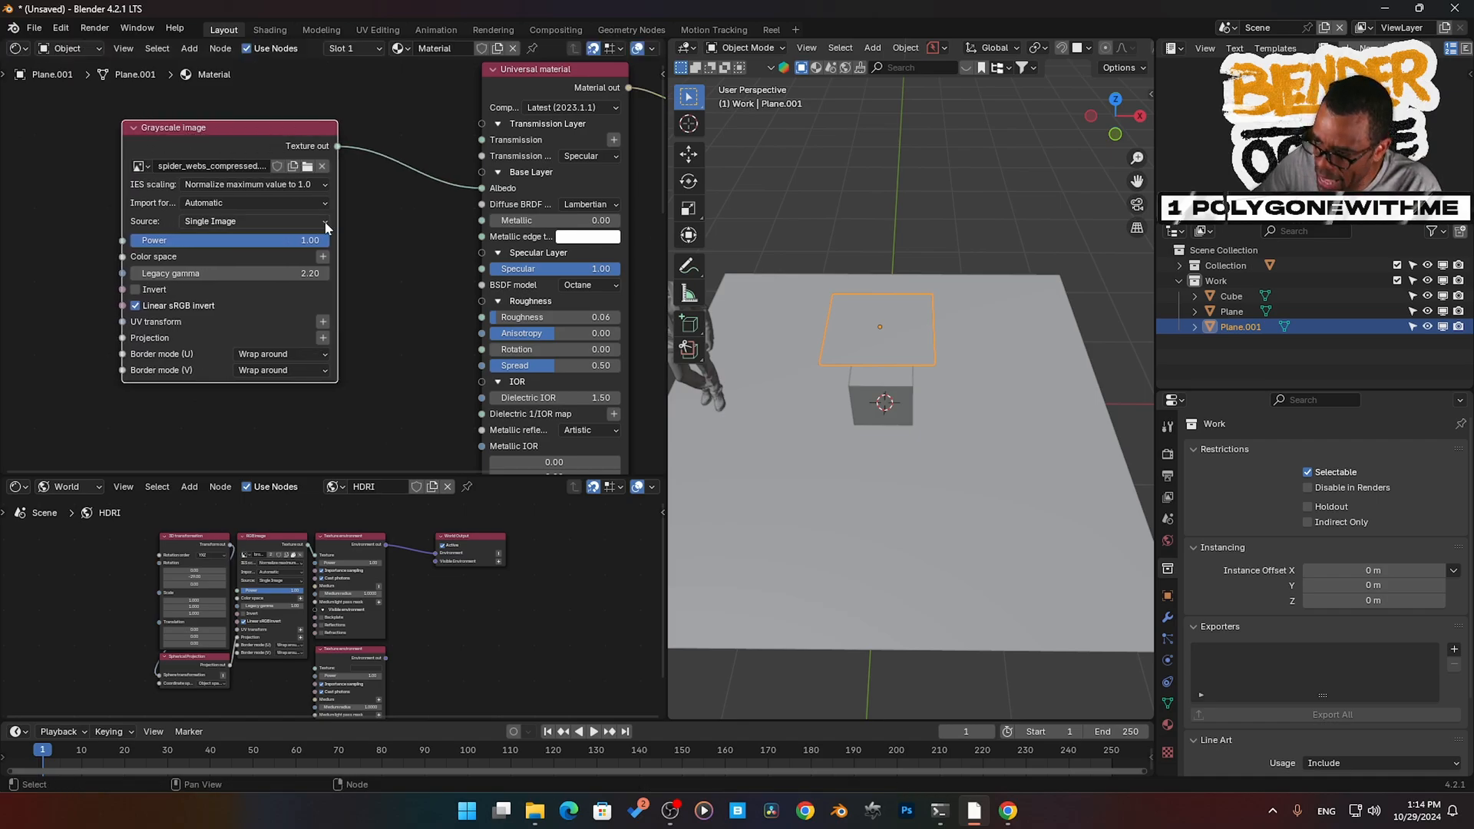
- Switch the viewport to rendered shading and view the plane's web texture from above
{"action": "scroll", "coordinate": [1075, 48], "scroll_direction": "down", "scroll_amount": 5}
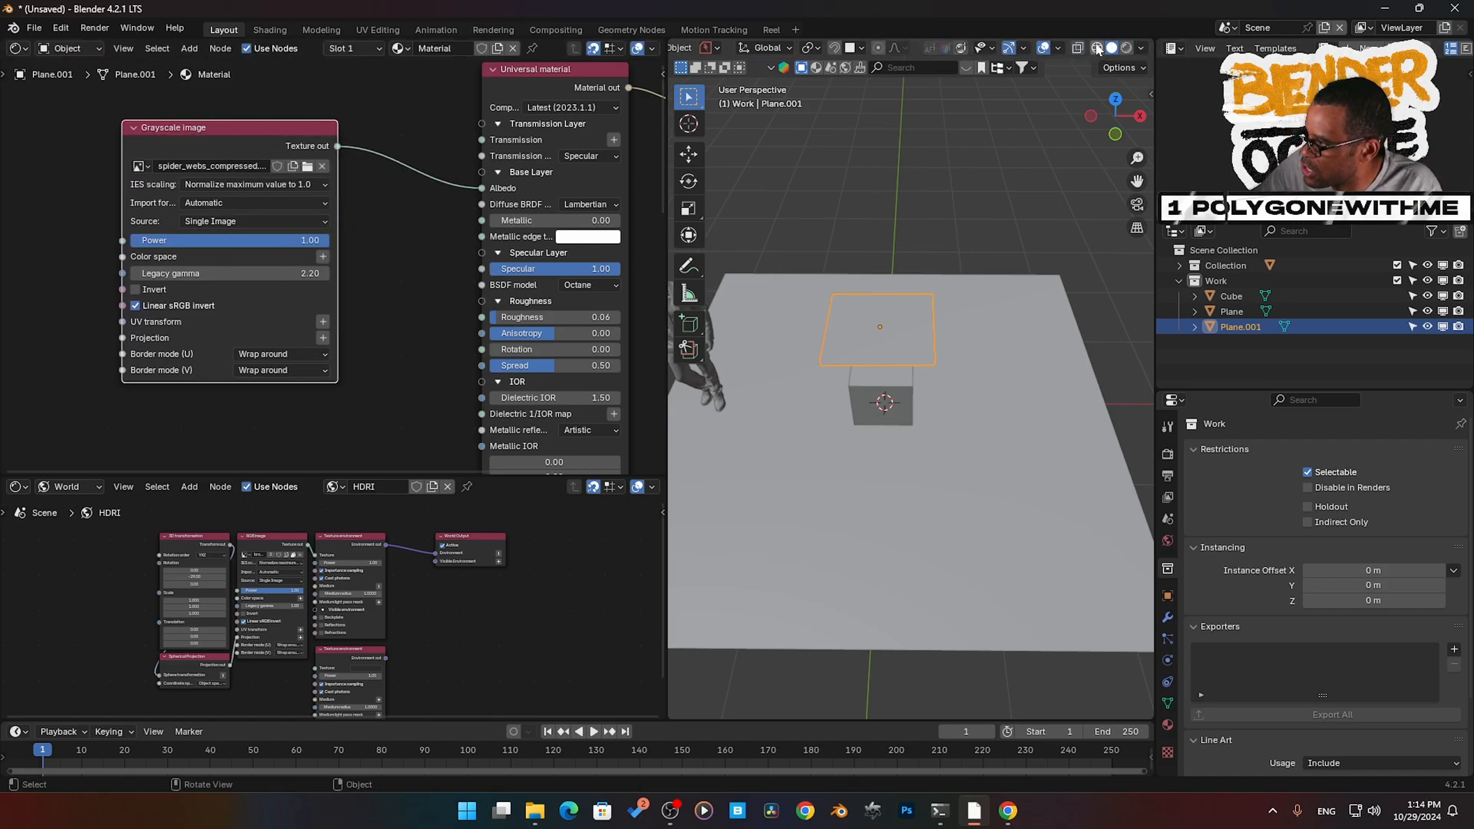
{"action": "left_click", "coordinate": [1125, 48]}
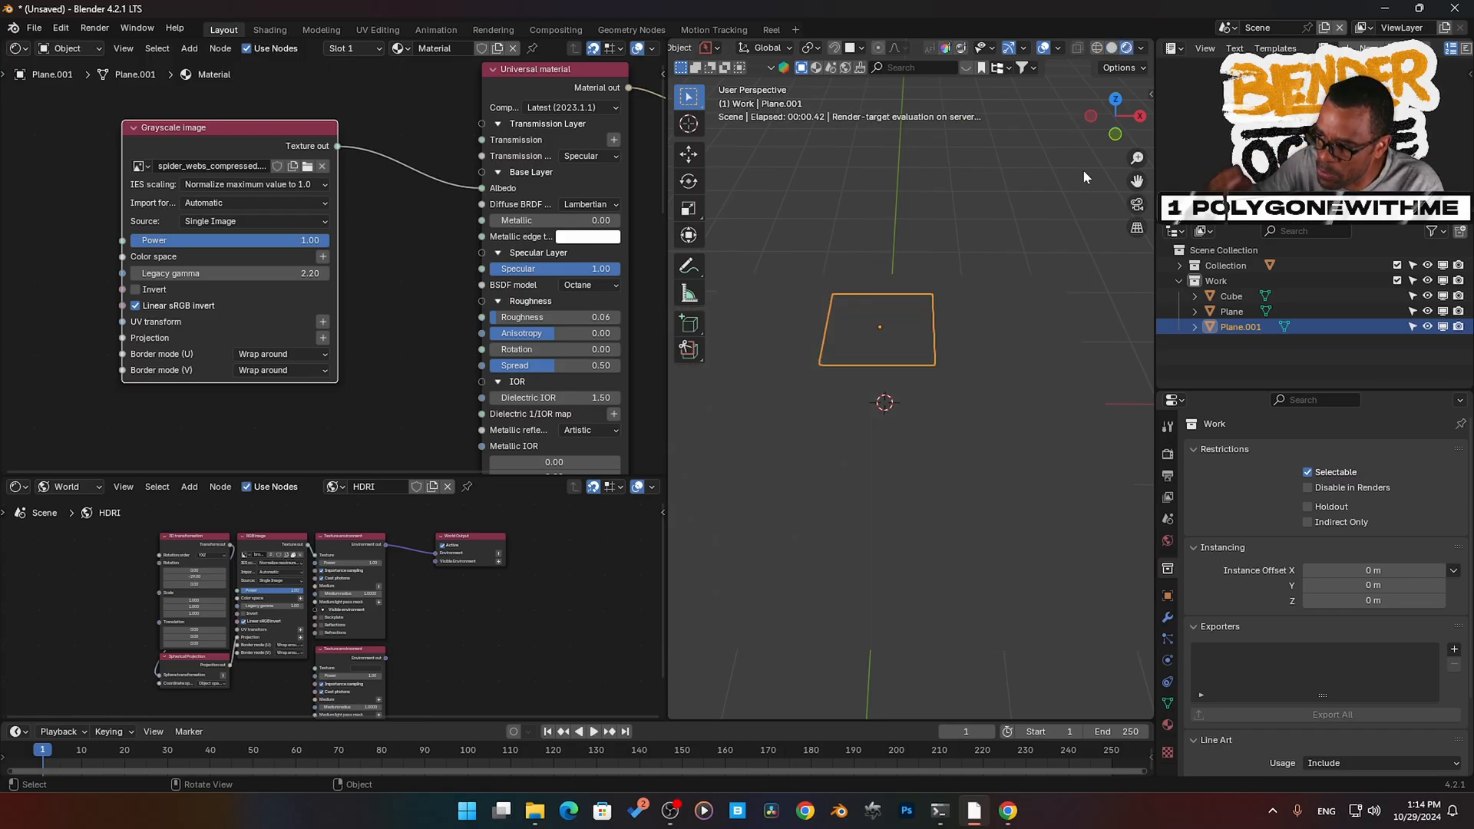
{"action": "middle_click_drag", "start_coordinate": [878, 415], "coordinate": [796, 295]}
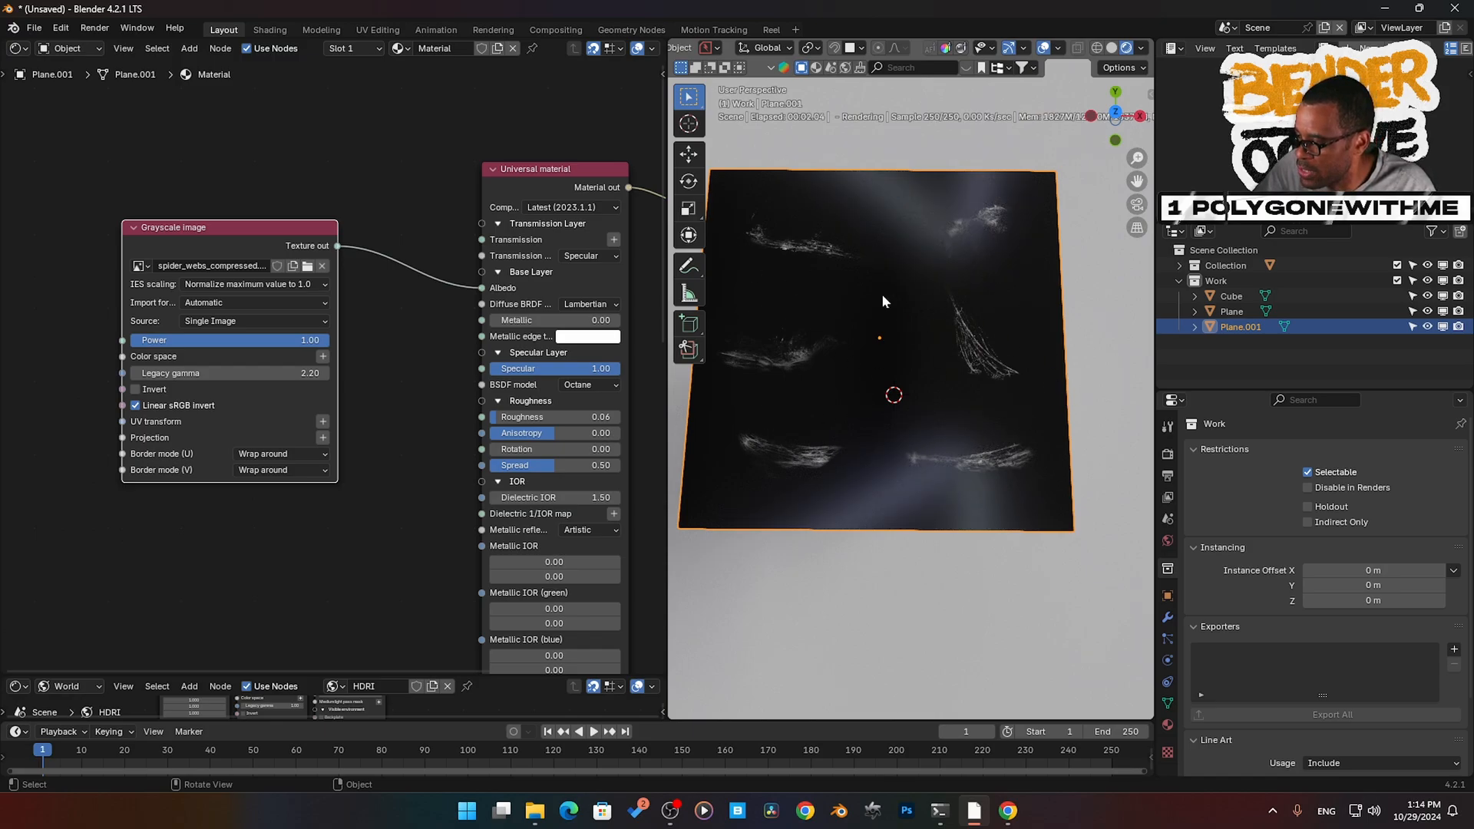
- Connect the Grayscale image node to the Universal material's Opacity as well
{"action": "middle_click_drag", "start_coordinate": [392, 400], "coordinate": [341, 317]}
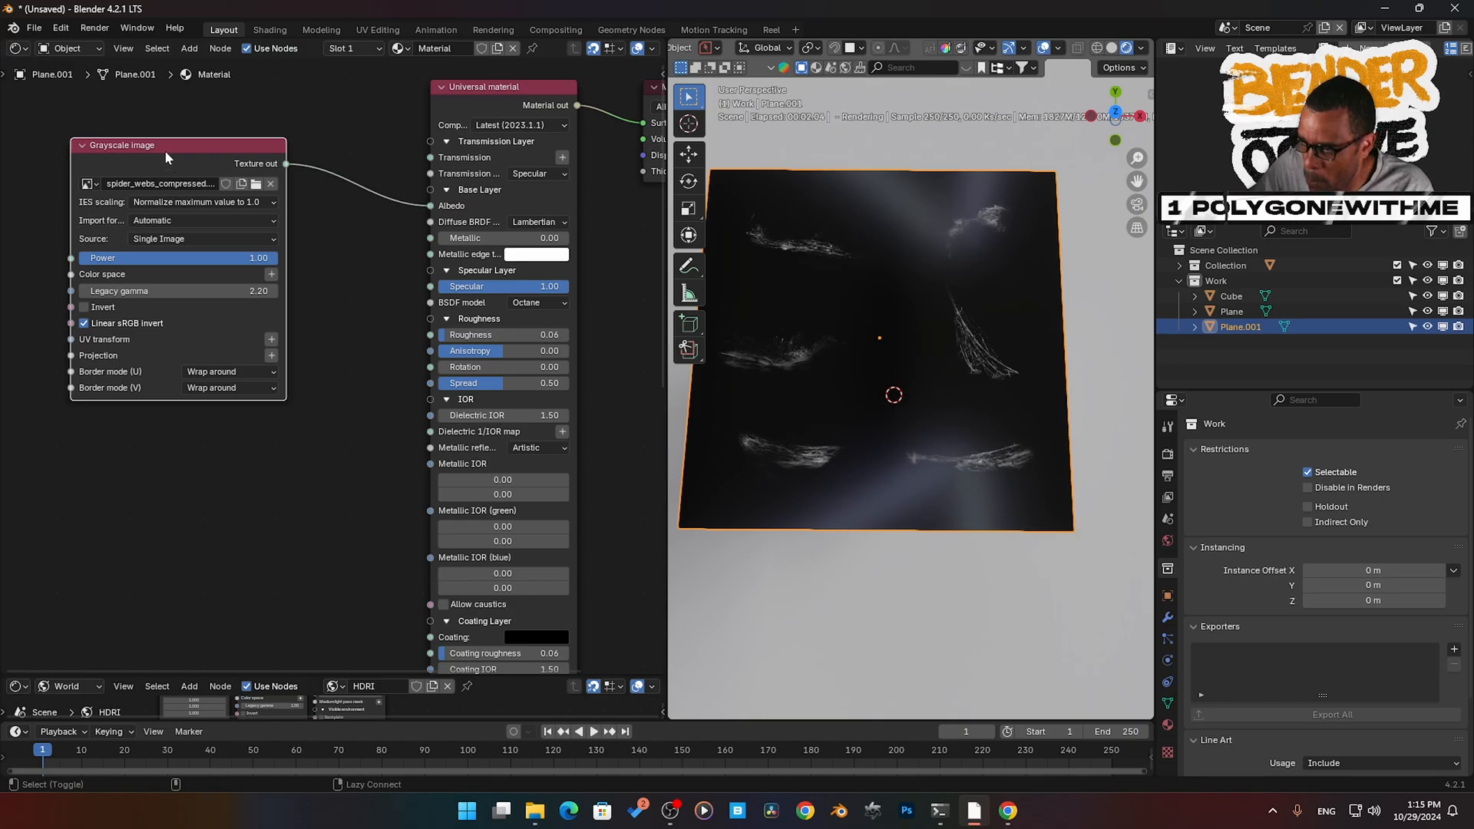
{"action": "right_click_drag", "start_coordinate": [165, 150], "coordinate": [477, 508], "text": "alt+shift"}
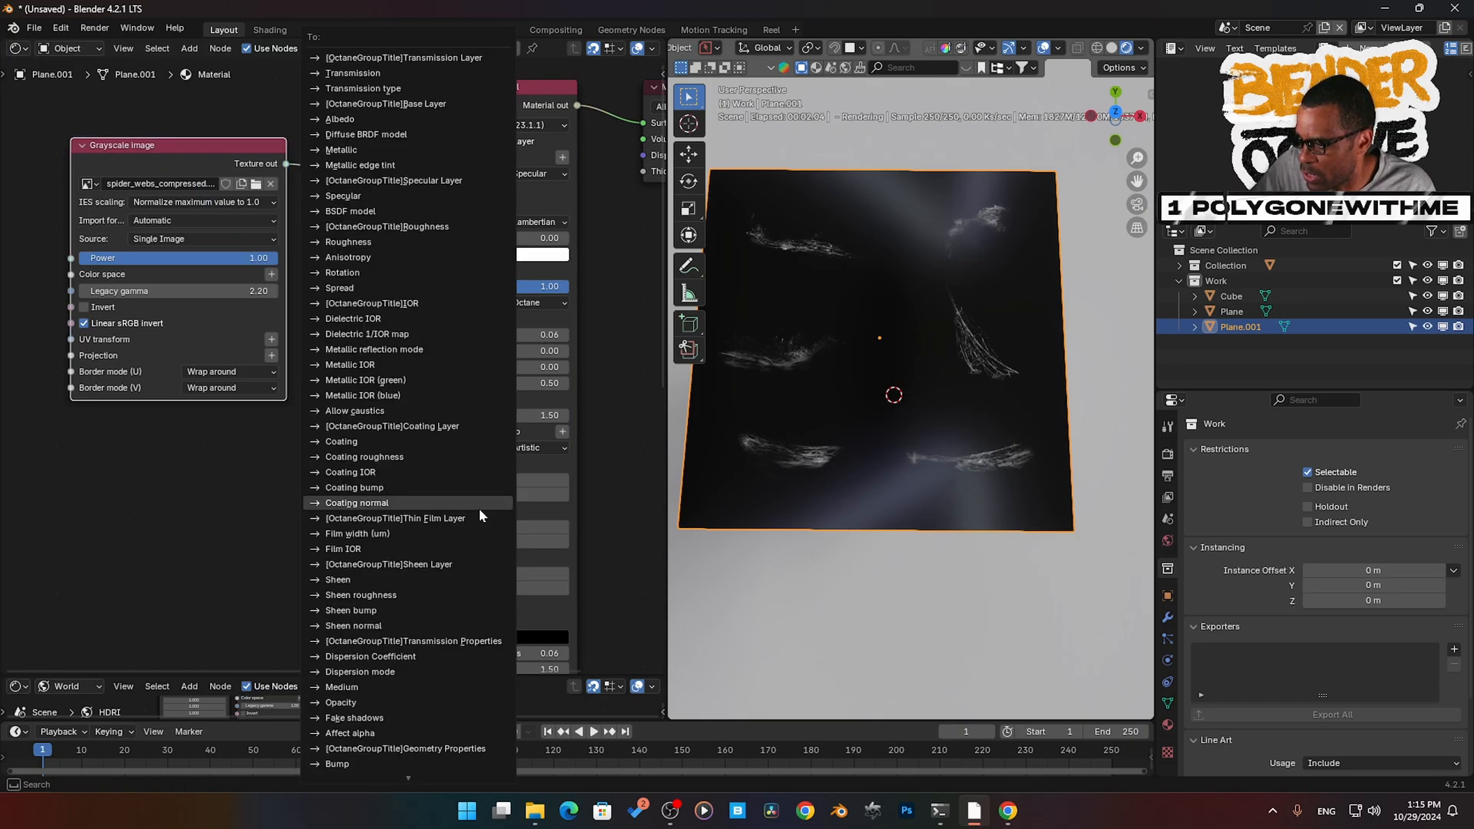
{"action": "left_click", "coordinate": [413, 703]}
- Give the ground plane a new material with black Albedo and high roughness, and apply it to the cube too
{"action": "middle_click_drag", "start_coordinate": [843, 464], "coordinate": [897, 647]}
{"action": "left_click", "coordinate": [901, 639]}
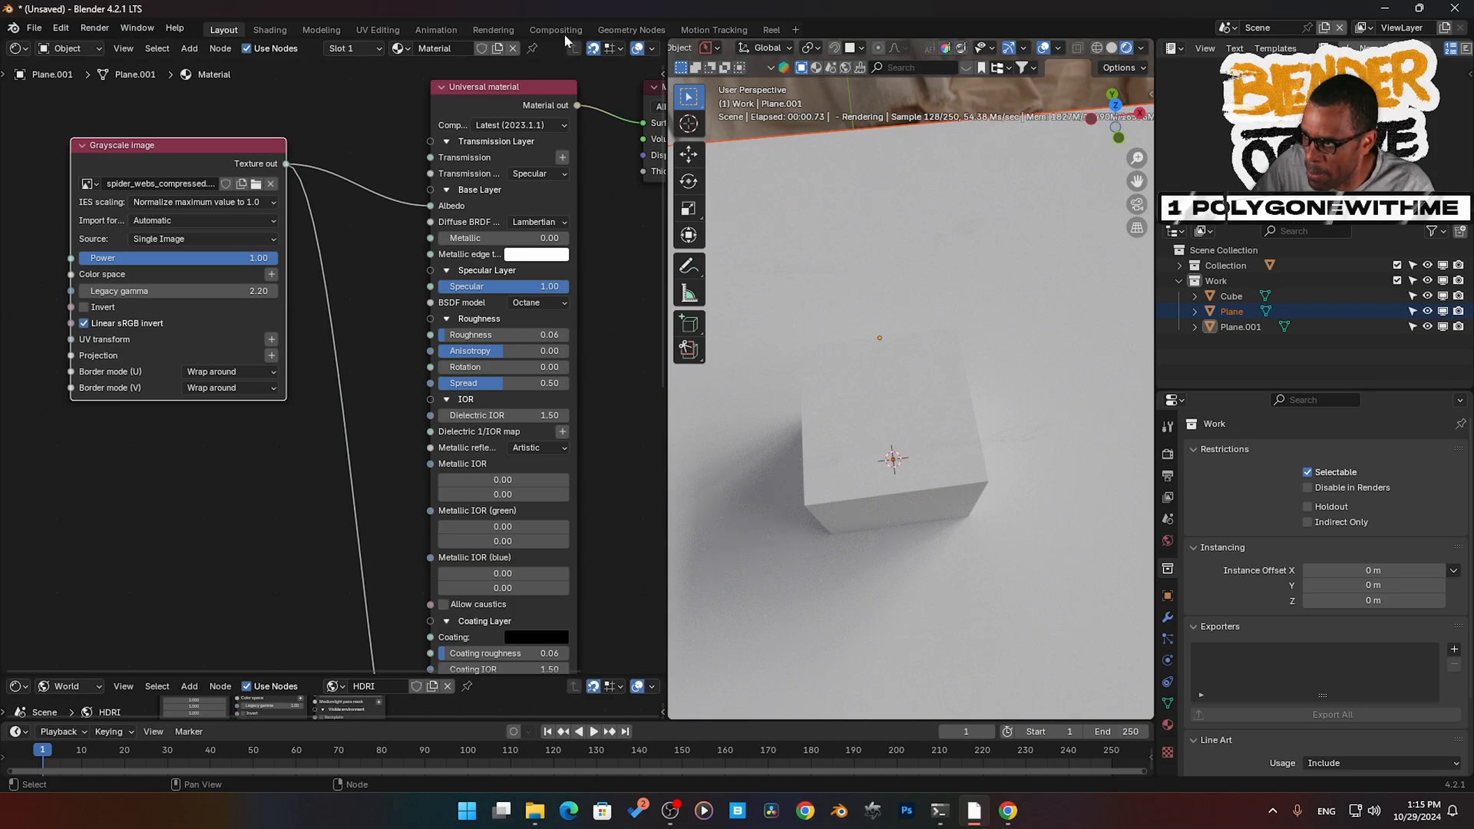
{"action": "middle_click_drag", "start_coordinate": [847, 582], "coordinate": [857, 496]}
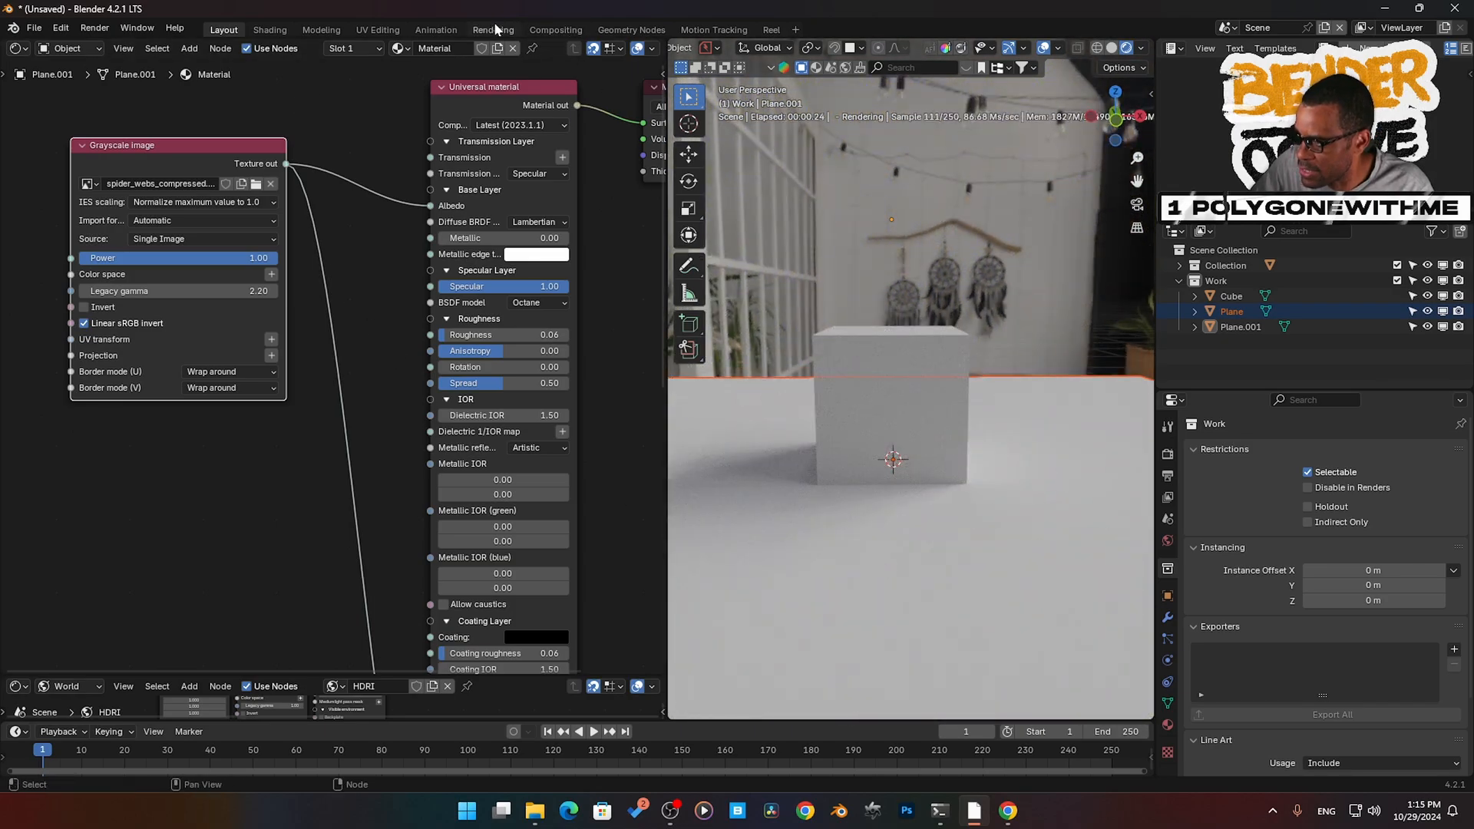
{"action": "left_click", "coordinate": [841, 570]}
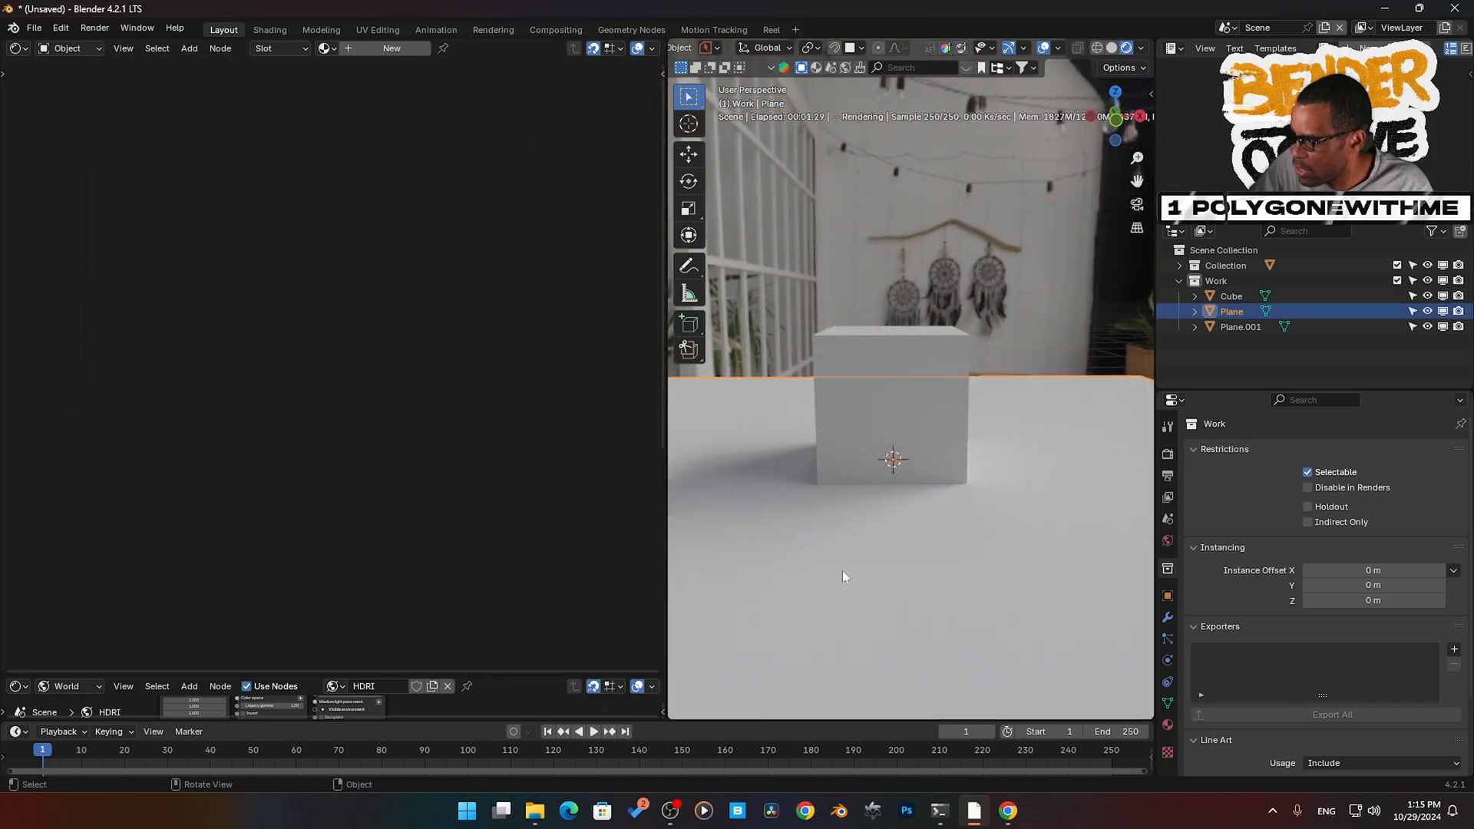
{"action": "left_click", "coordinate": [392, 48]}
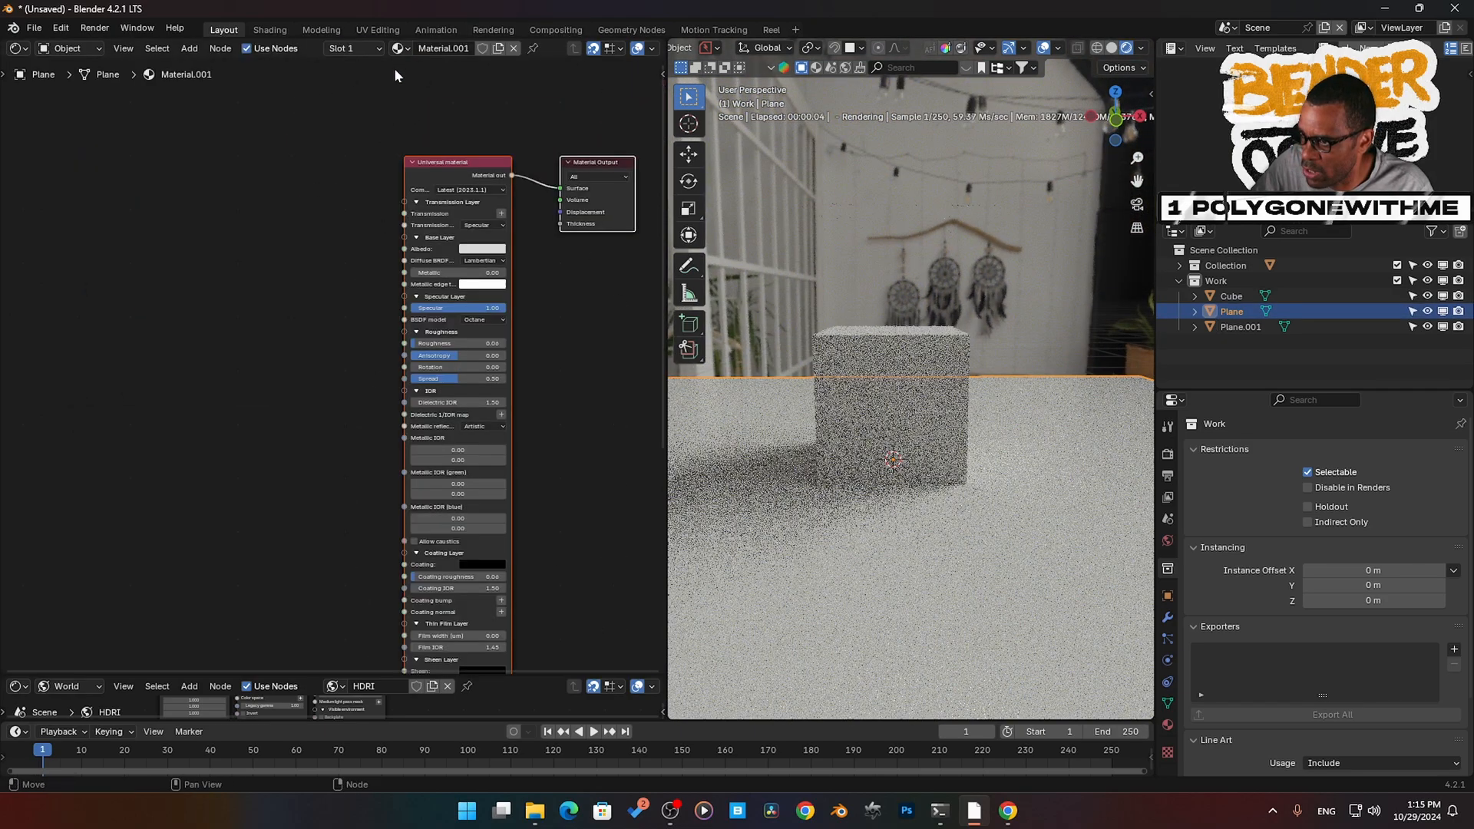
{"action": "left_click", "coordinate": [482, 249]}
{"action": "left_click_drag", "start_coordinate": [568, 123], "coordinate": [568, 180]}
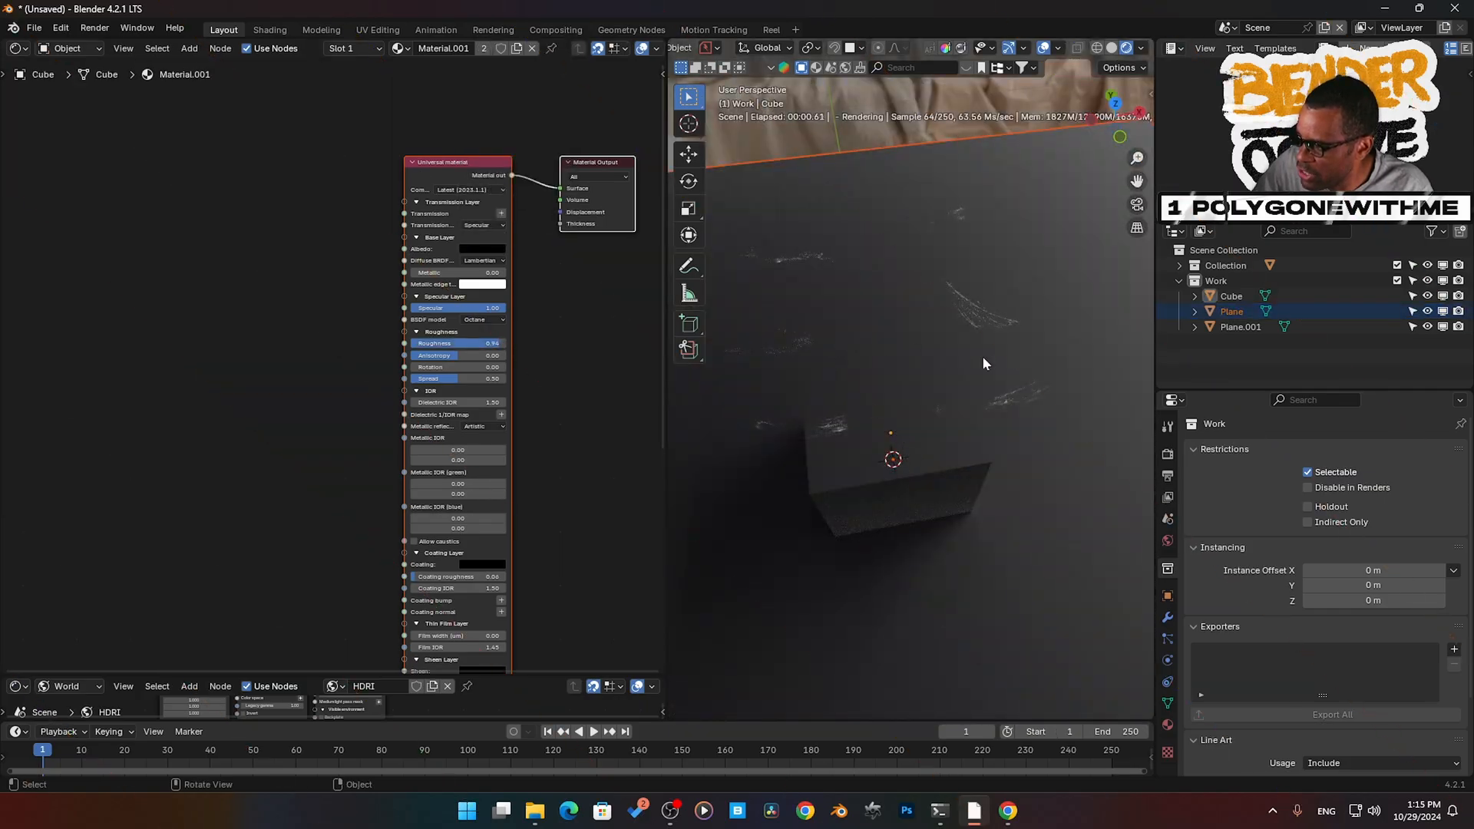
- Open the web plane in the UV Editing workspace and unwrap its face
{"action": "scroll", "coordinate": [941, 418], "scroll_direction": "up", "scroll_amount": 5}
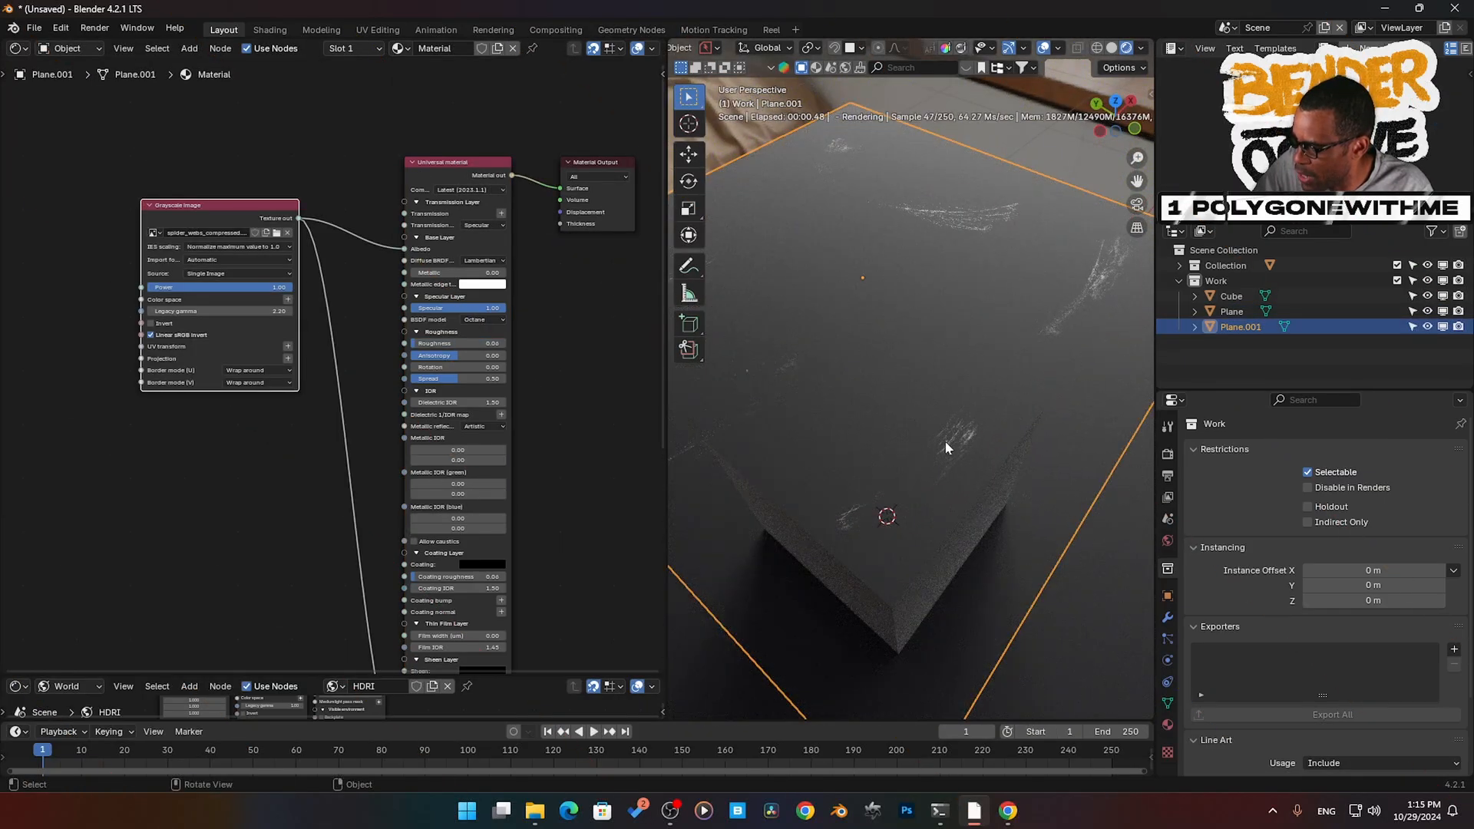
{"action": "scroll", "coordinate": [921, 449], "scroll_direction": "up", "scroll_amount": 4}
{"action": "scroll", "coordinate": [920, 459], "scroll_direction": "down", "scroll_amount": 5}
{"action": "middle_click_drag", "start_coordinate": [951, 466], "coordinate": [882, 435]}
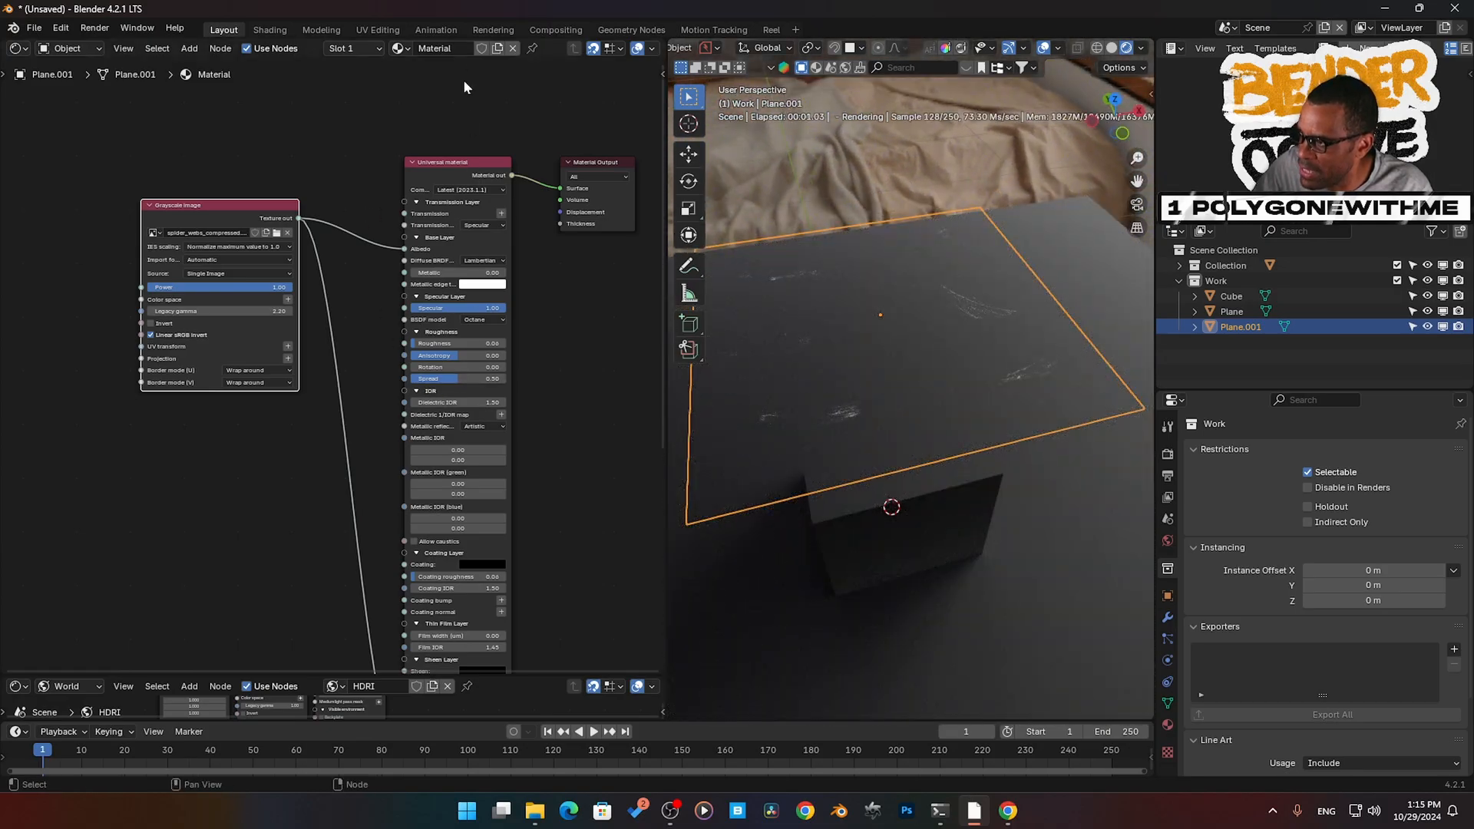
{"action": "left_click", "coordinate": [378, 30]}
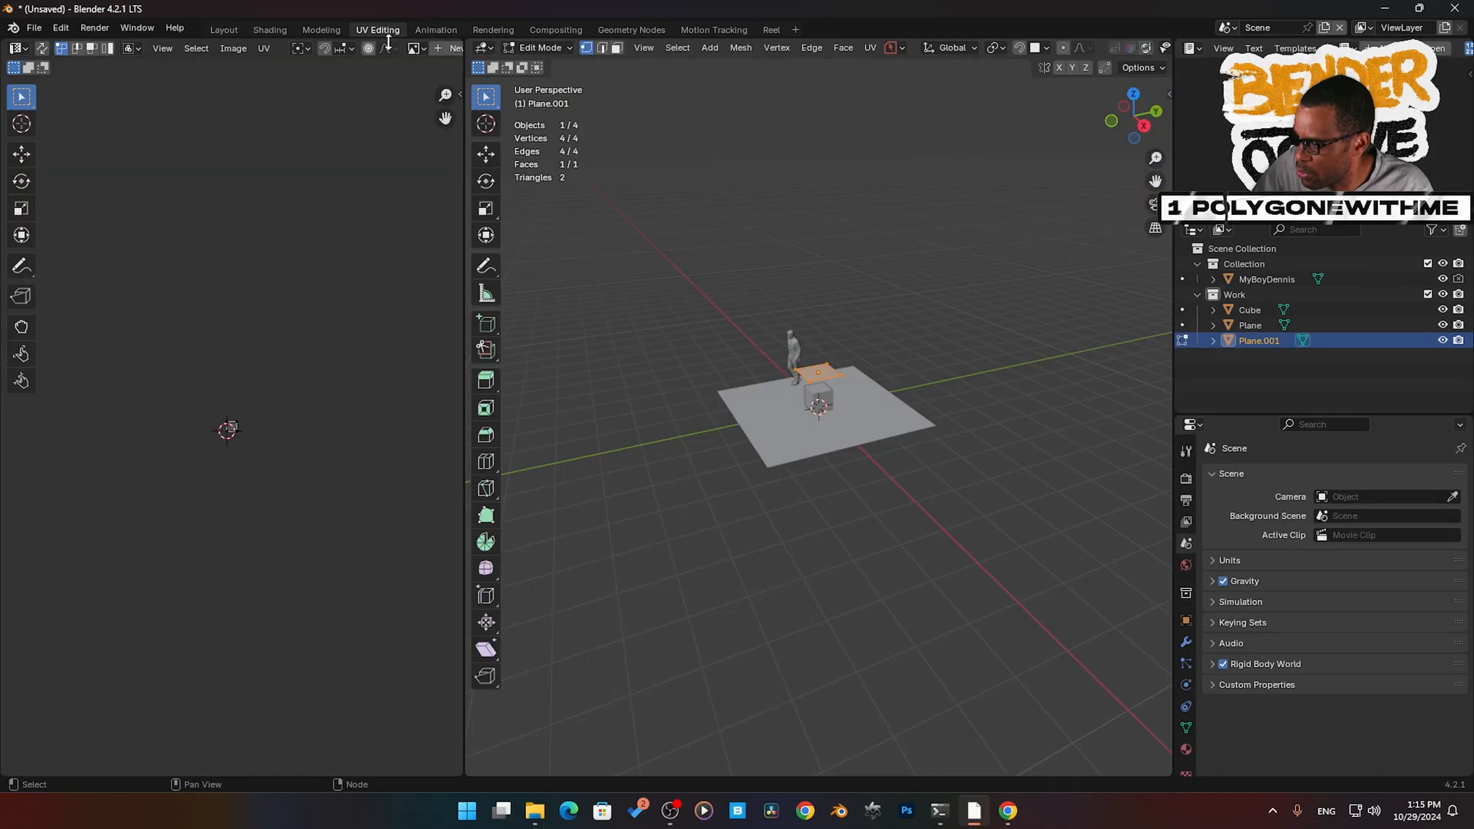
{"action": "scroll", "coordinate": [812, 371], "scroll_direction": "up", "scroll_amount": 5}
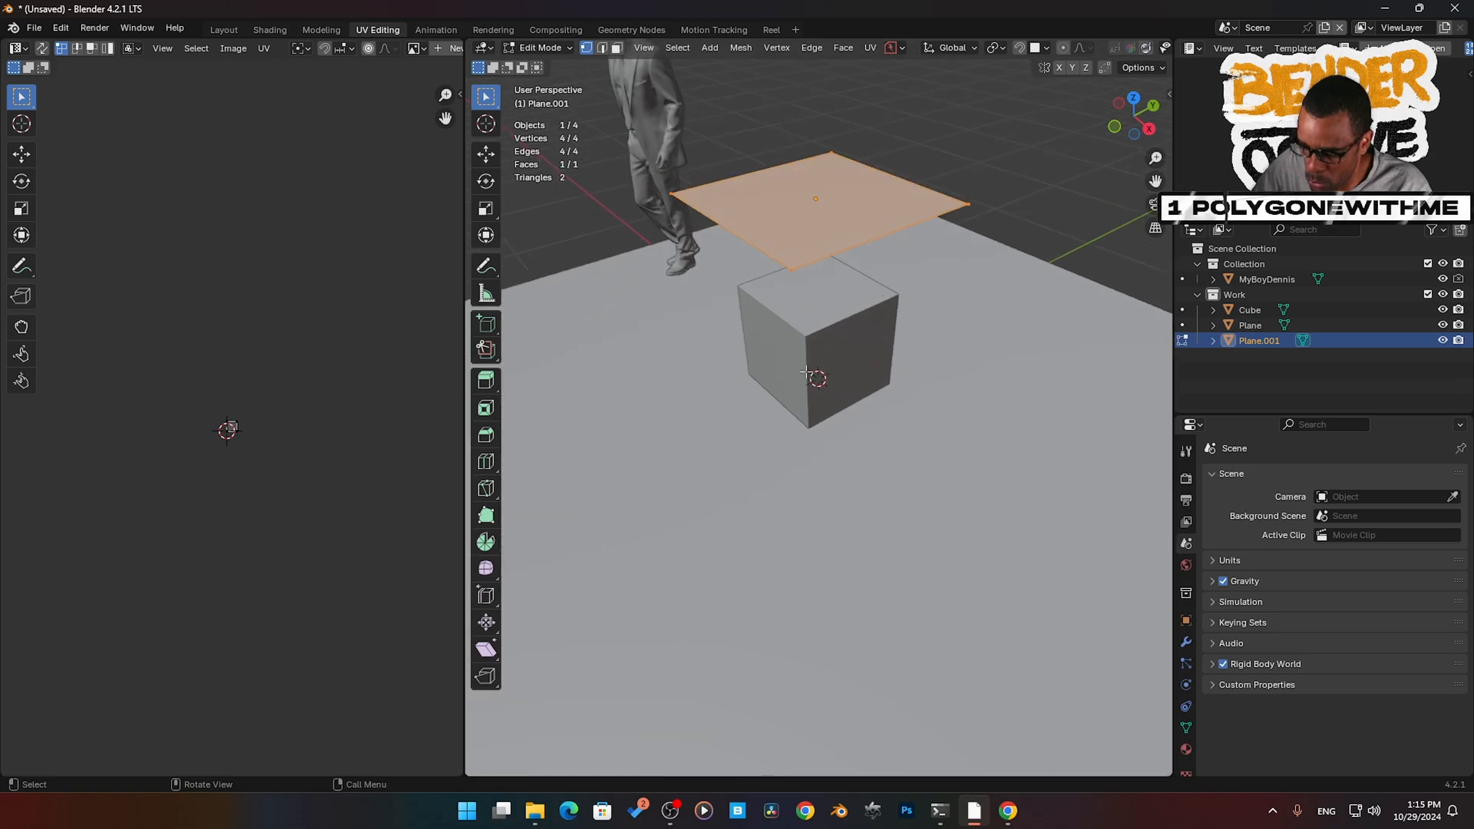
{"action": "key", "text": "3"}
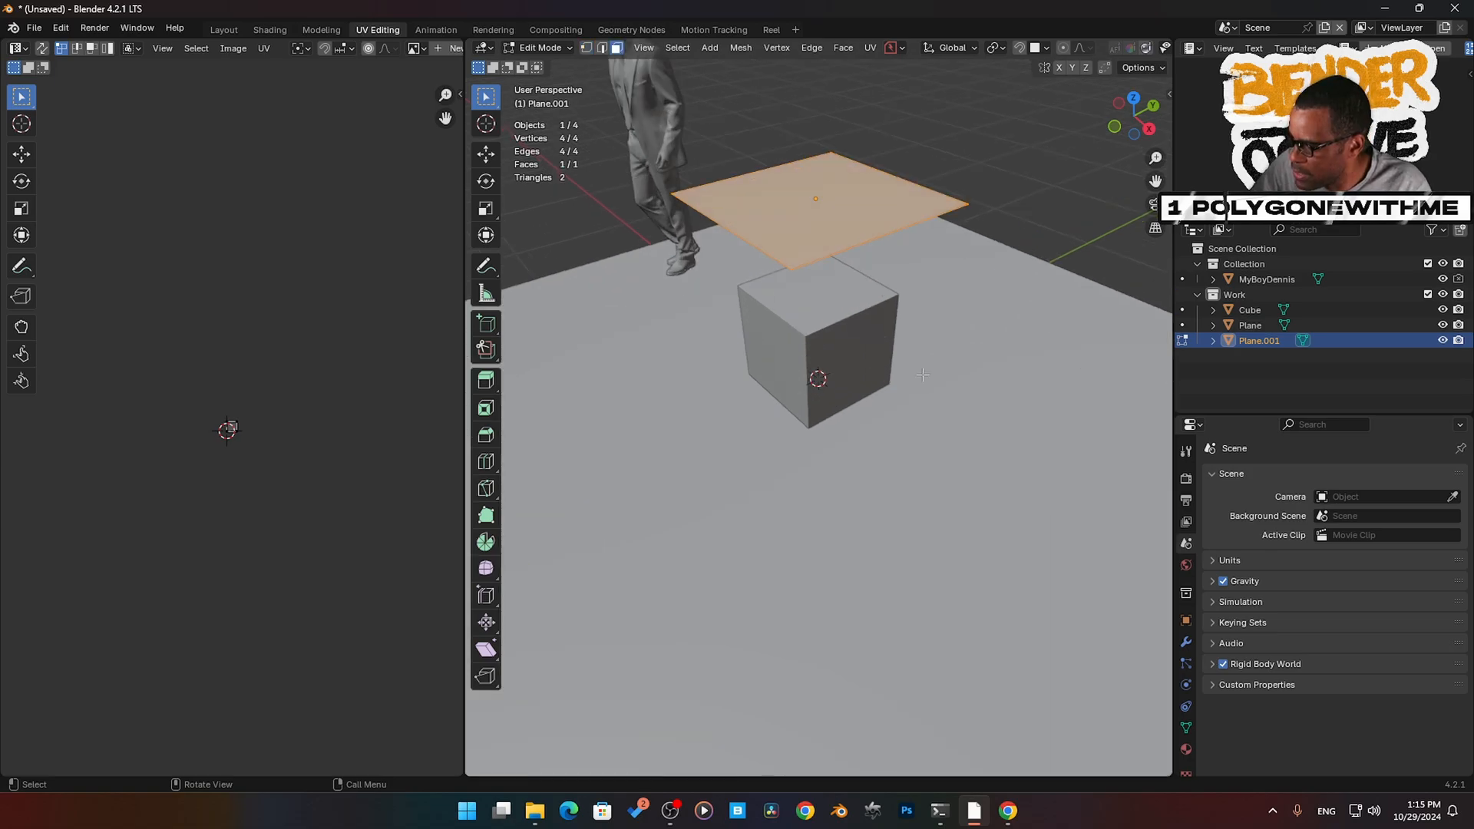
{"action": "key", "text": "u"}
{"action": "left_click", "coordinate": [844, 386]}
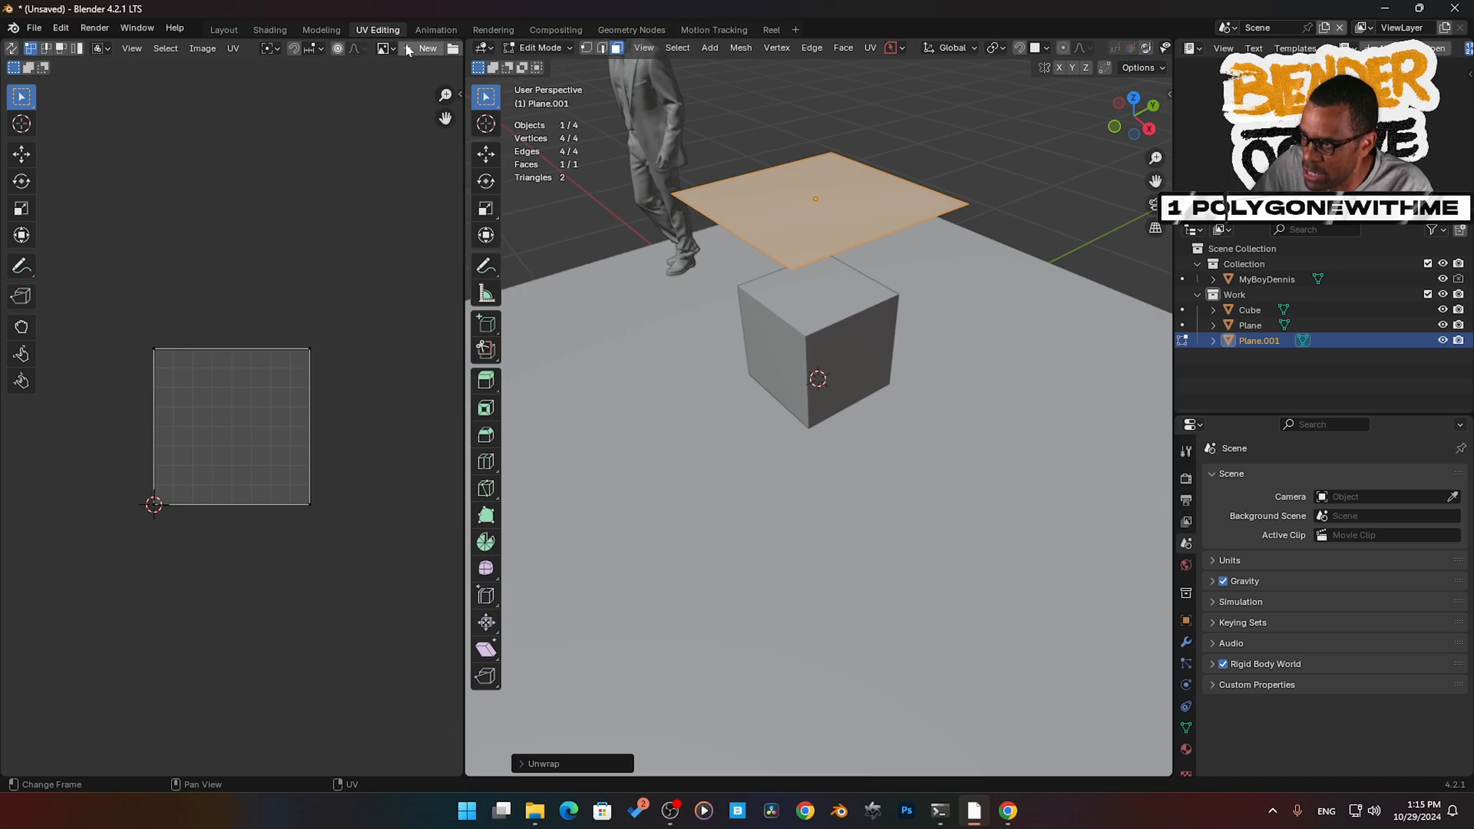
- Show the spider_webs_compressed image behind the plane's UVs
{"action": "scroll", "coordinate": [376, 49], "scroll_direction": "down", "scroll_amount": 2}
{"action": "left_click", "coordinate": [383, 47]}
{"action": "left_click", "coordinate": [461, 130]}
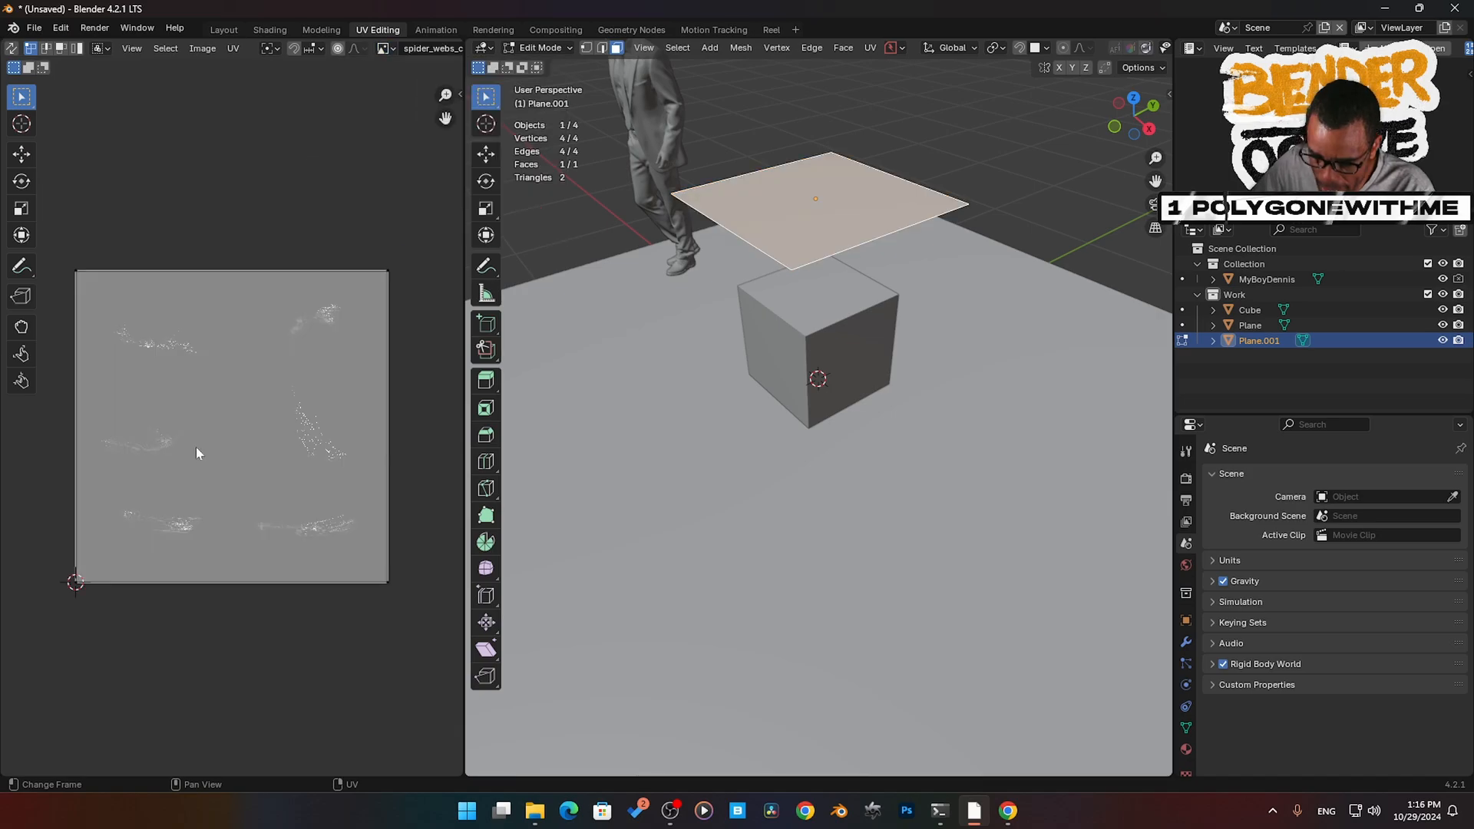
- Scale the UV face down and place it over the triangular web in the middle of the image's right side
{"action": "key", "text": "s"}
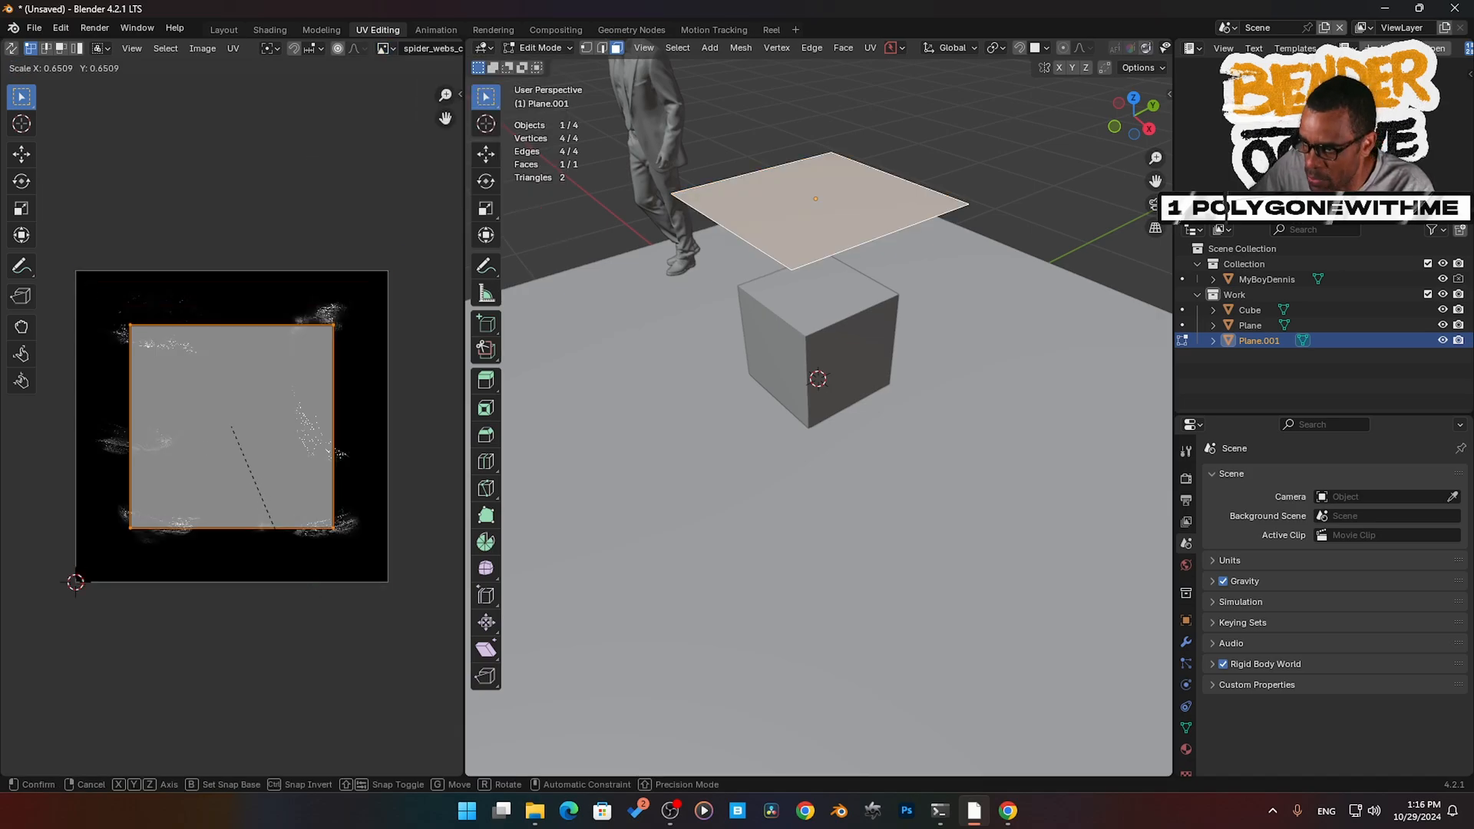
{"action": "left_click", "coordinate": [245, 485]}
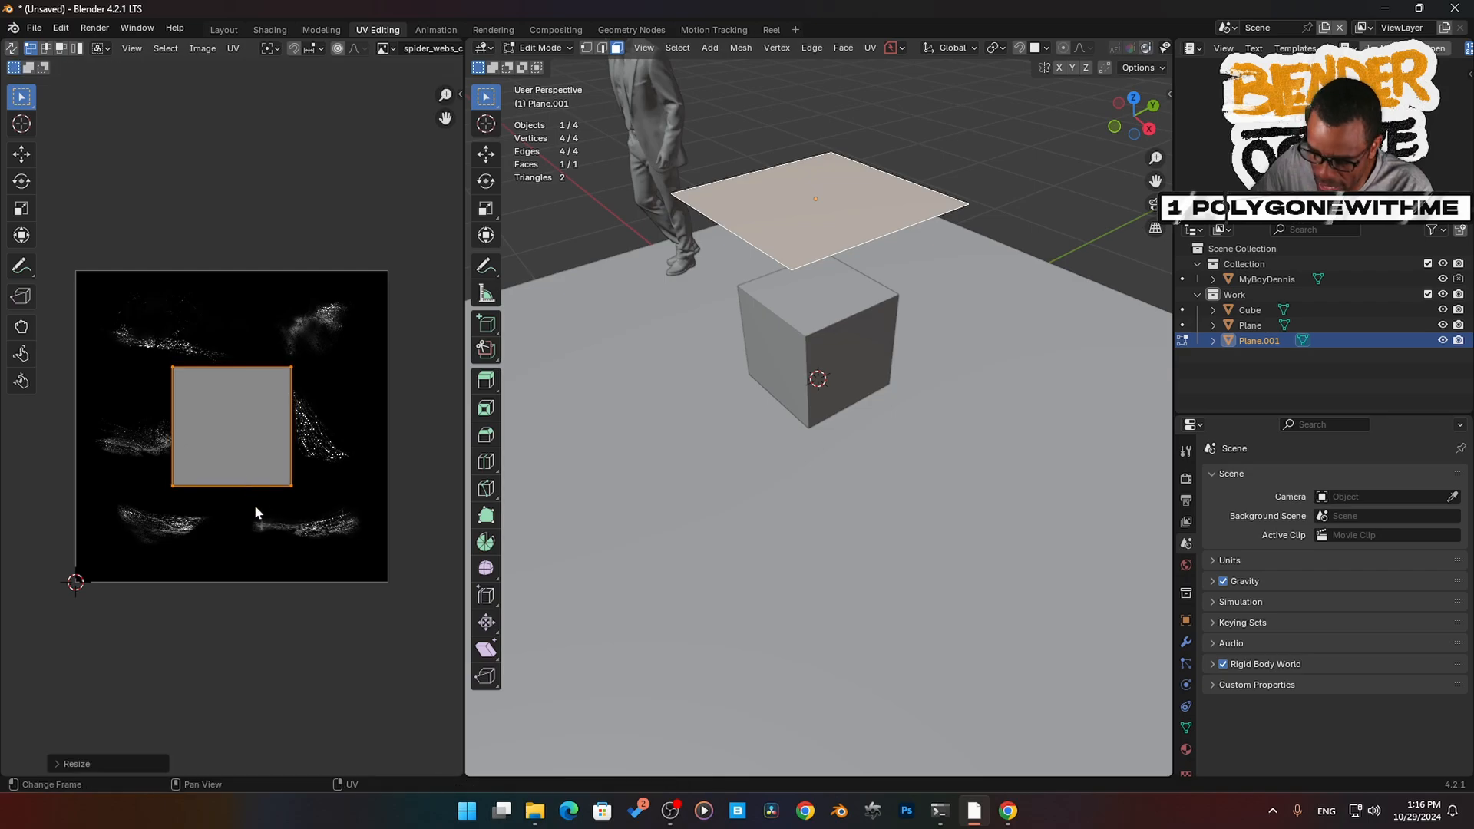
{"action": "key", "text": "g"}
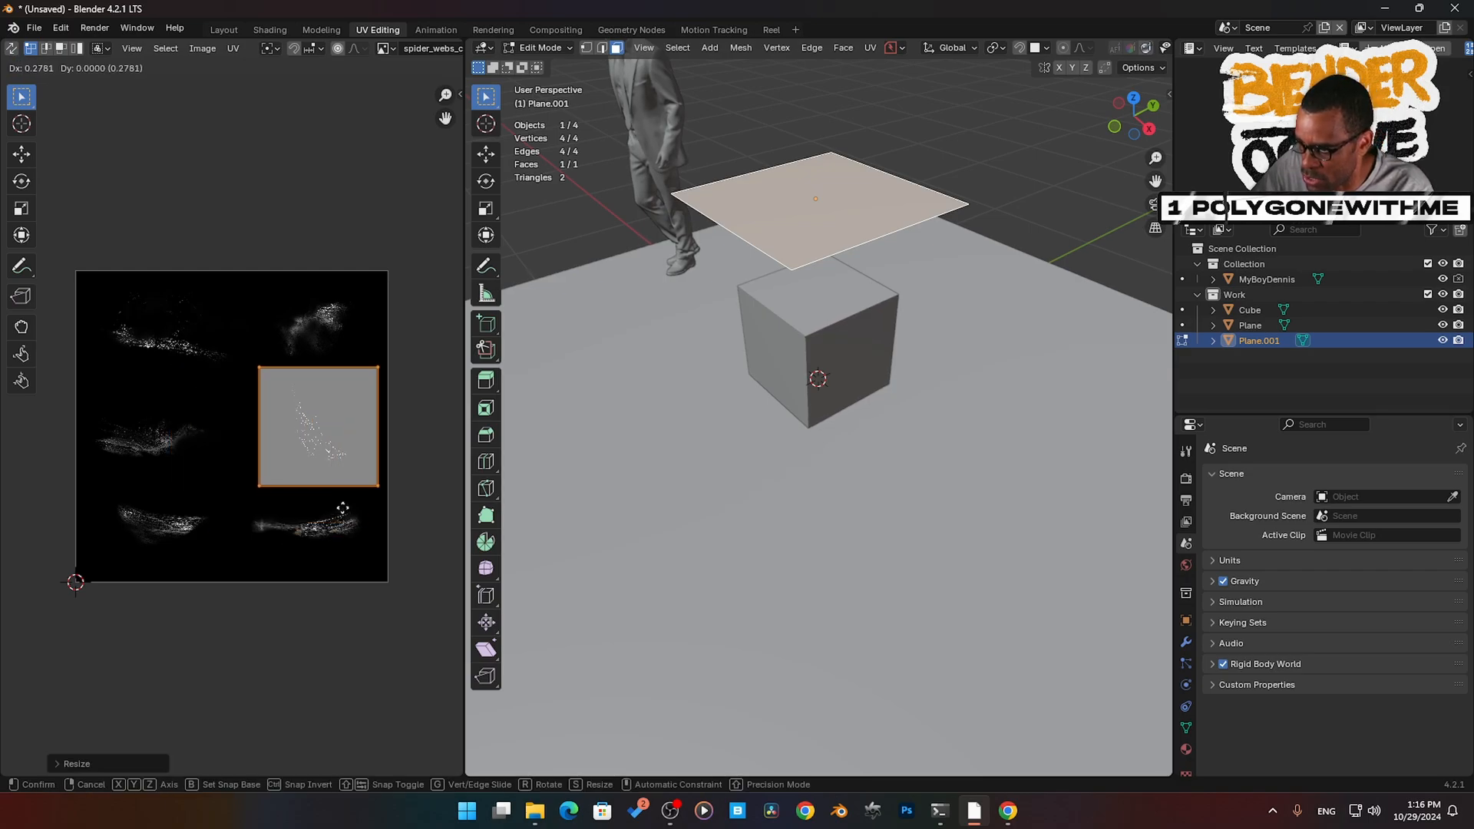
{"action": "left_click", "coordinate": [343, 510]}
- Return the web plane to Object Mode and preview the single web above the cube in rendered shading
{"action": "key", "text": "Tab"}
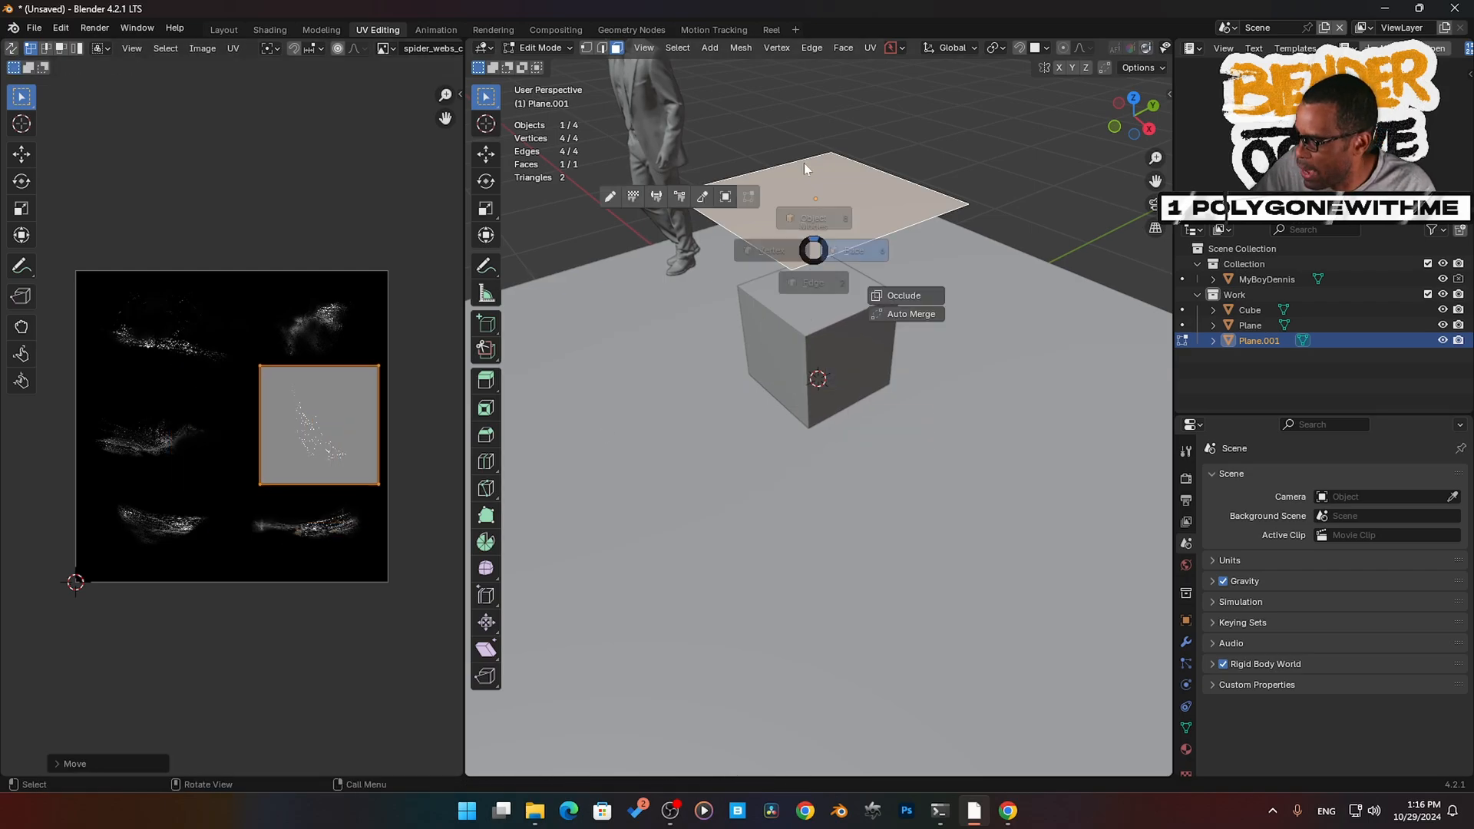
{"action": "key", "text": "z"}
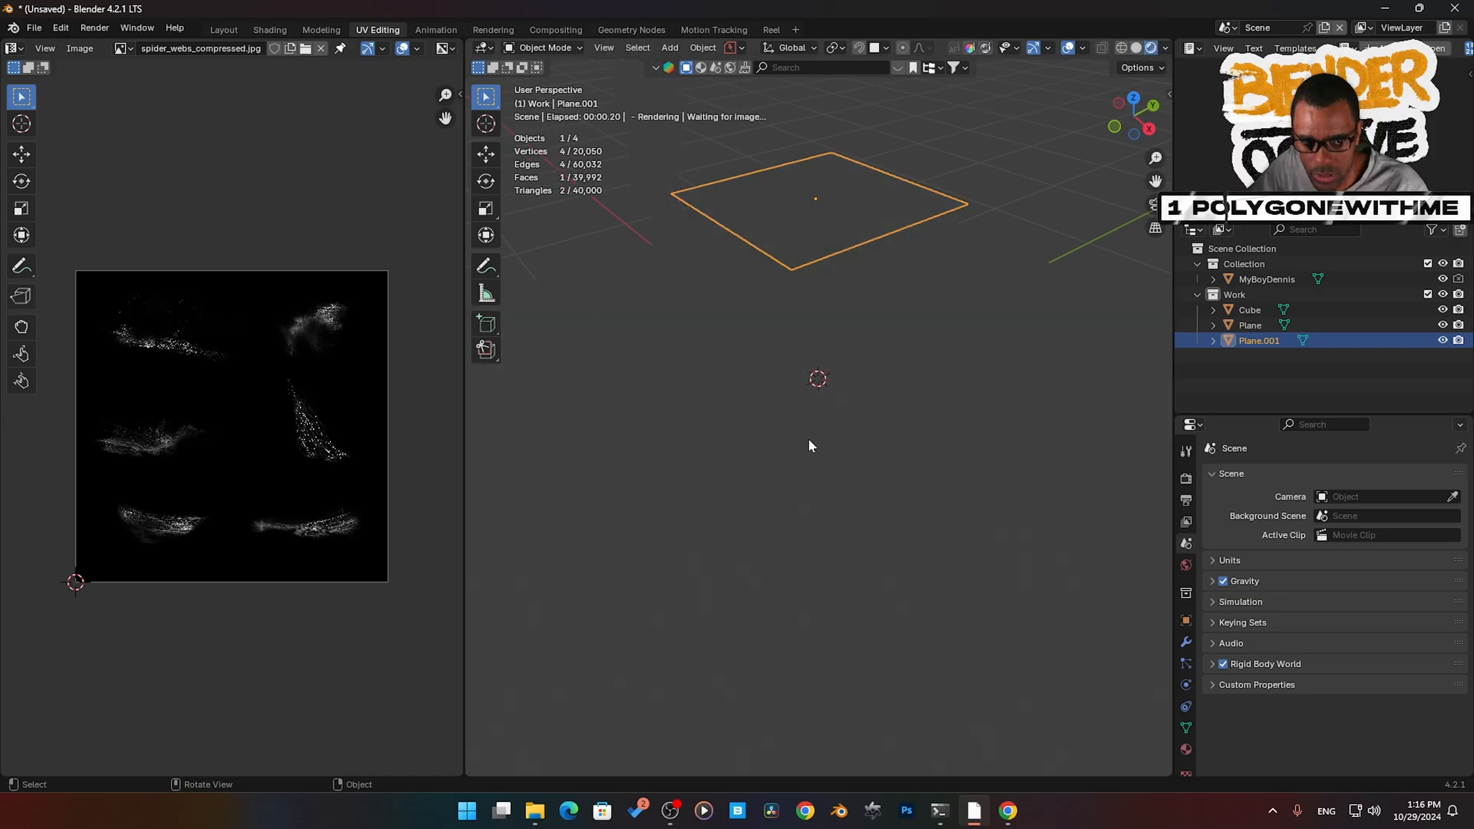
{"action": "middle_click_drag", "start_coordinate": [807, 437], "coordinate": [804, 470]}
{"action": "middle_click_drag", "start_coordinate": [807, 286], "coordinate": [800, 426]}
- Add 12 evenly spaced parallel loop cuts across the web plane in Edit Mode
{"action": "key", "text": "Tab"}
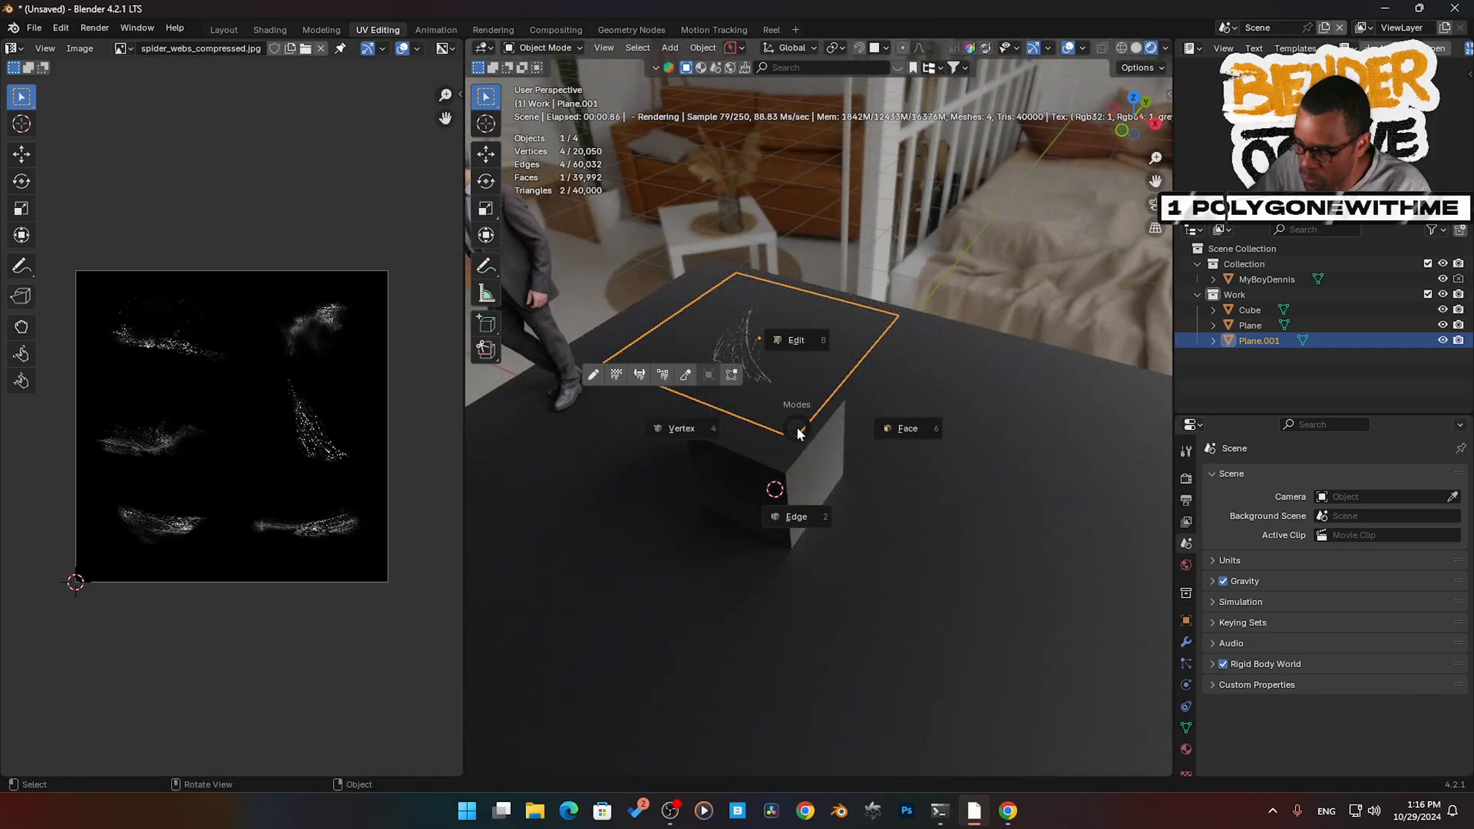
{"action": "left_click", "coordinate": [904, 429]}
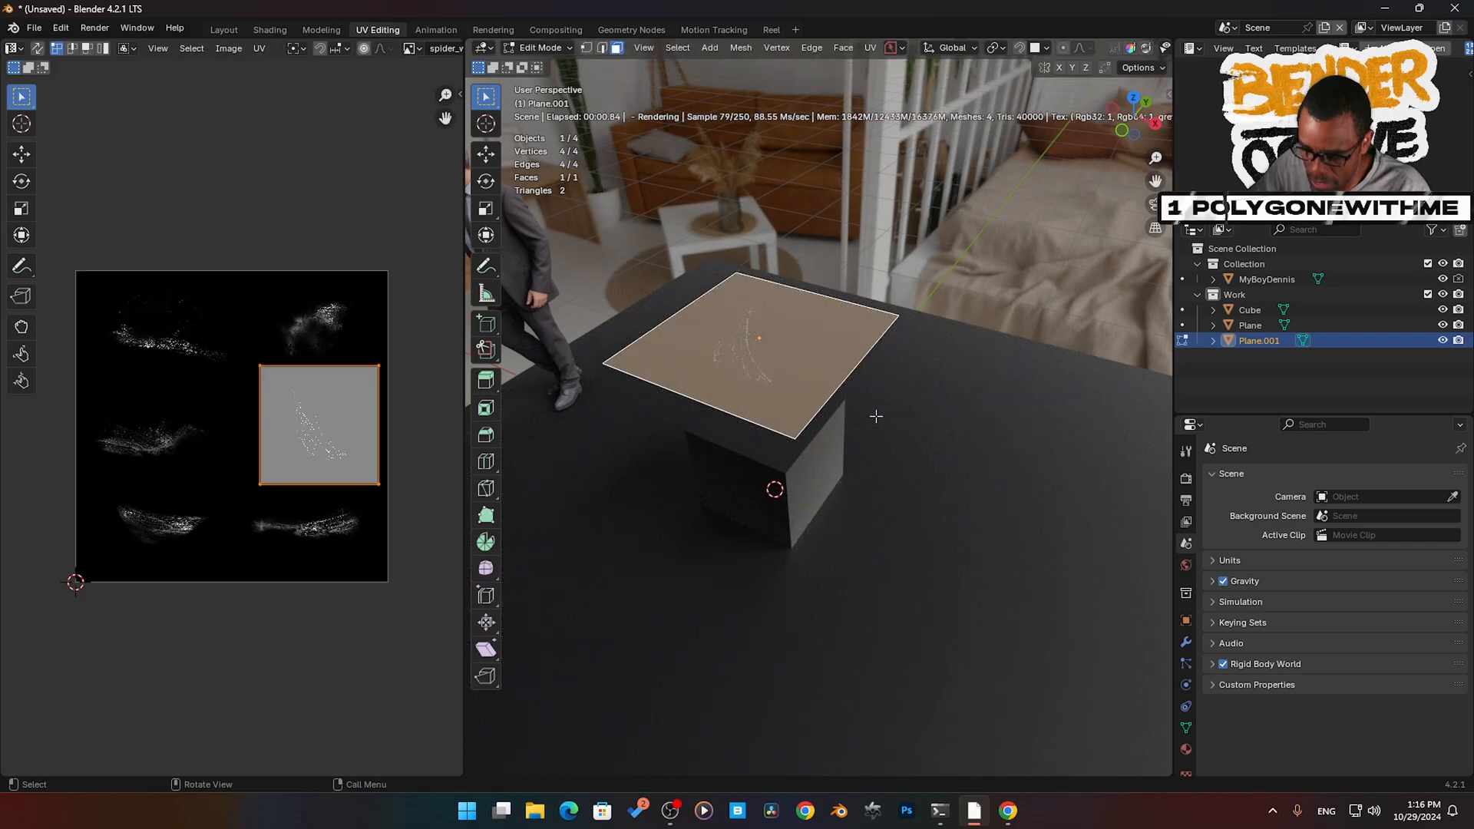
{"action": "key", "text": "ctrl+r"}
{"action": "scroll", "coordinate": [820, 403], "scroll_direction": "up", "scroll_amount": 3}
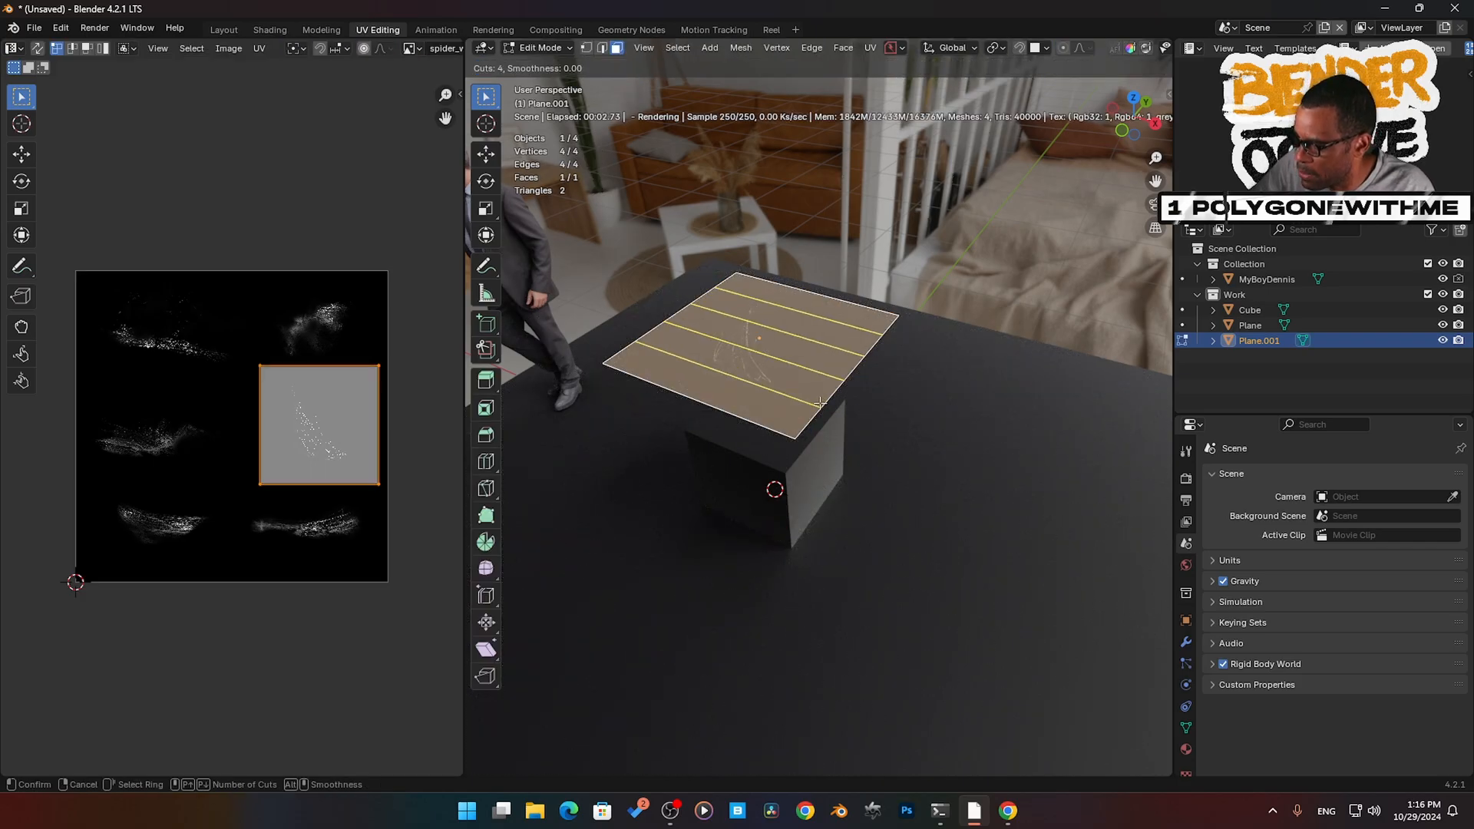
{"action": "scroll", "coordinate": [821, 403], "scroll_direction": "up", "scroll_amount": 8}
{"action": "left_click", "coordinate": [820, 403]}
{"action": "right_click", "coordinate": [820, 403]}
- Enable proportional editing and raise an edge near one end of the web plane along Z
{"action": "middle_click_drag", "start_coordinate": [708, 442], "coordinate": [633, 439]}
{"action": "left_click", "coordinate": [667, 376]}
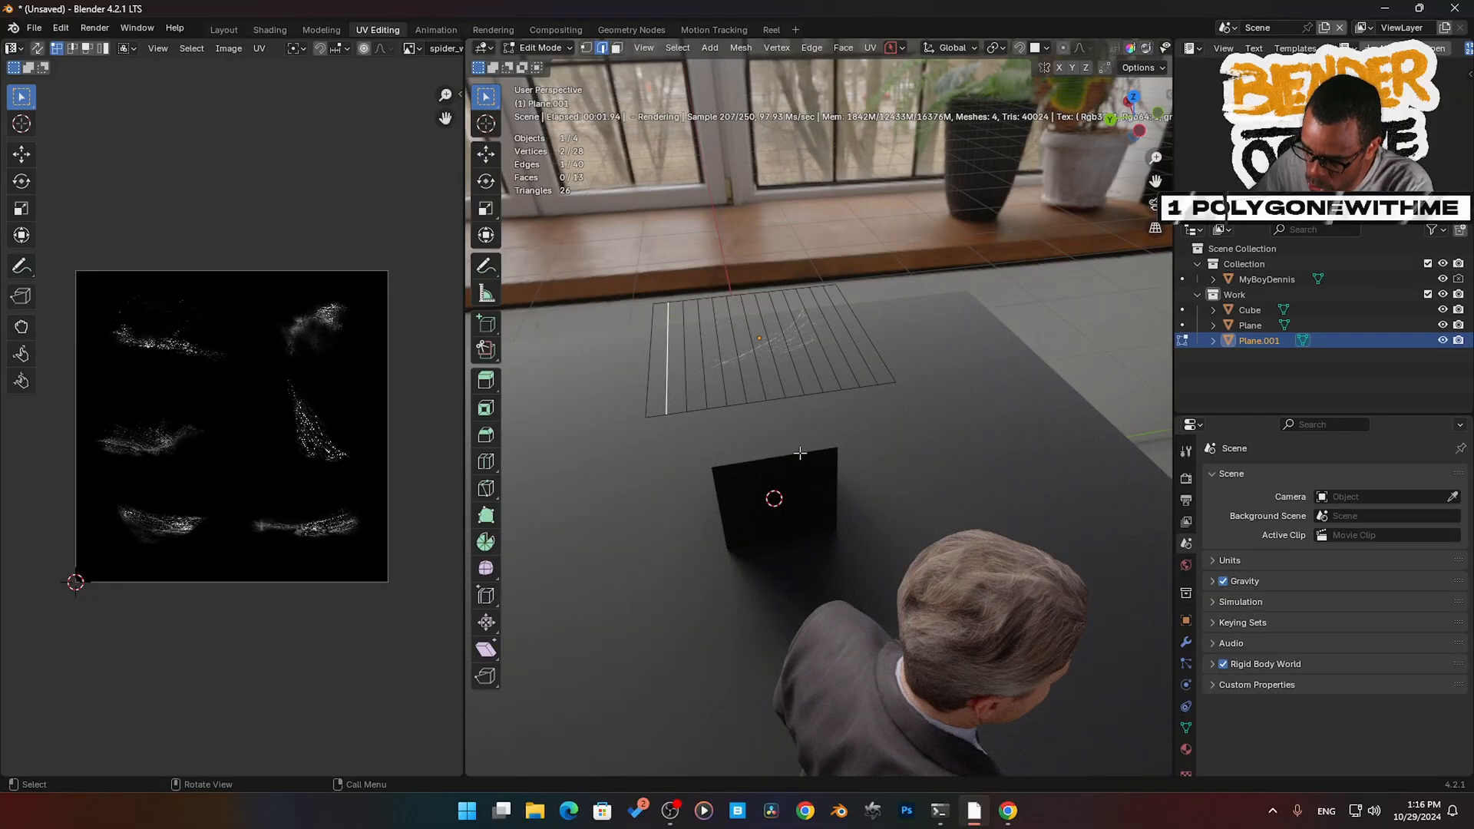
{"action": "key", "text": "o"}
{"action": "key", "text": "g"}
{"action": "key", "text": "z"}
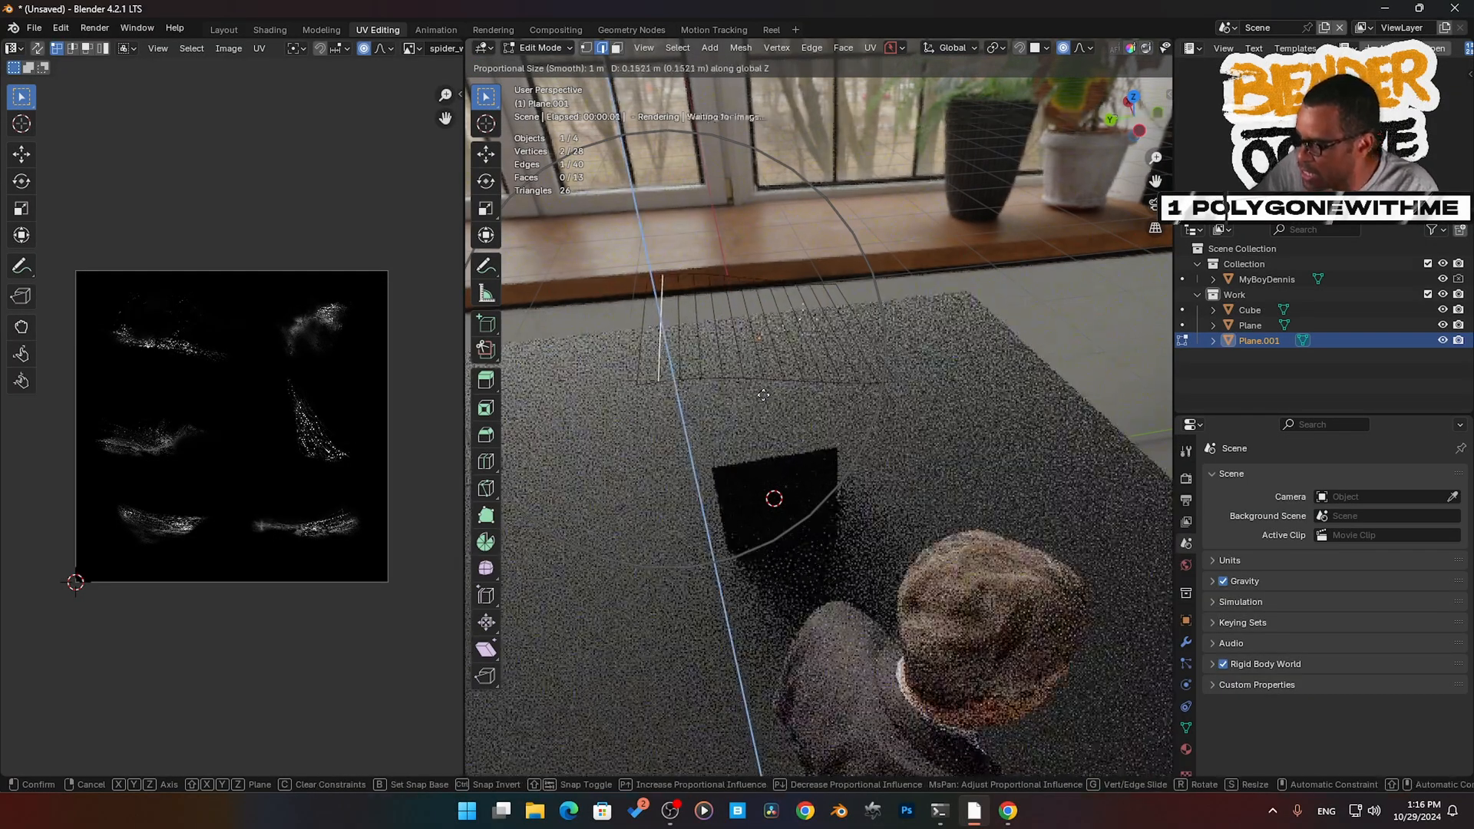
{"action": "left_click", "coordinate": [822, 346]}
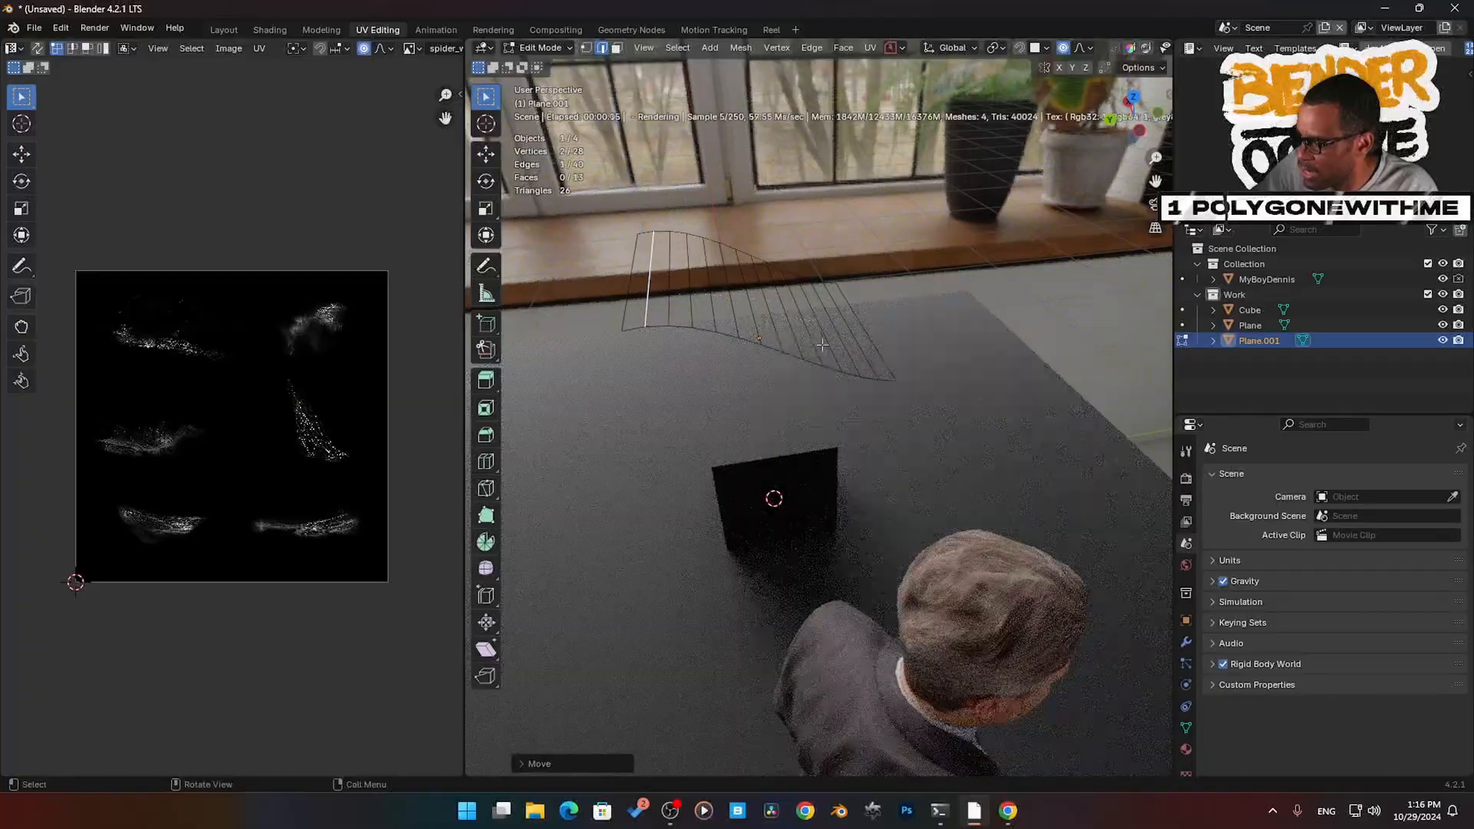
- Lower an edge near the opposite end of the web plane along Z with a smaller proportional radius
{"action": "left_click", "coordinate": [873, 343]}
{"action": "left_click", "coordinate": [854, 369]}
{"action": "key", "text": "g"}
{"action": "key", "text": "z"}
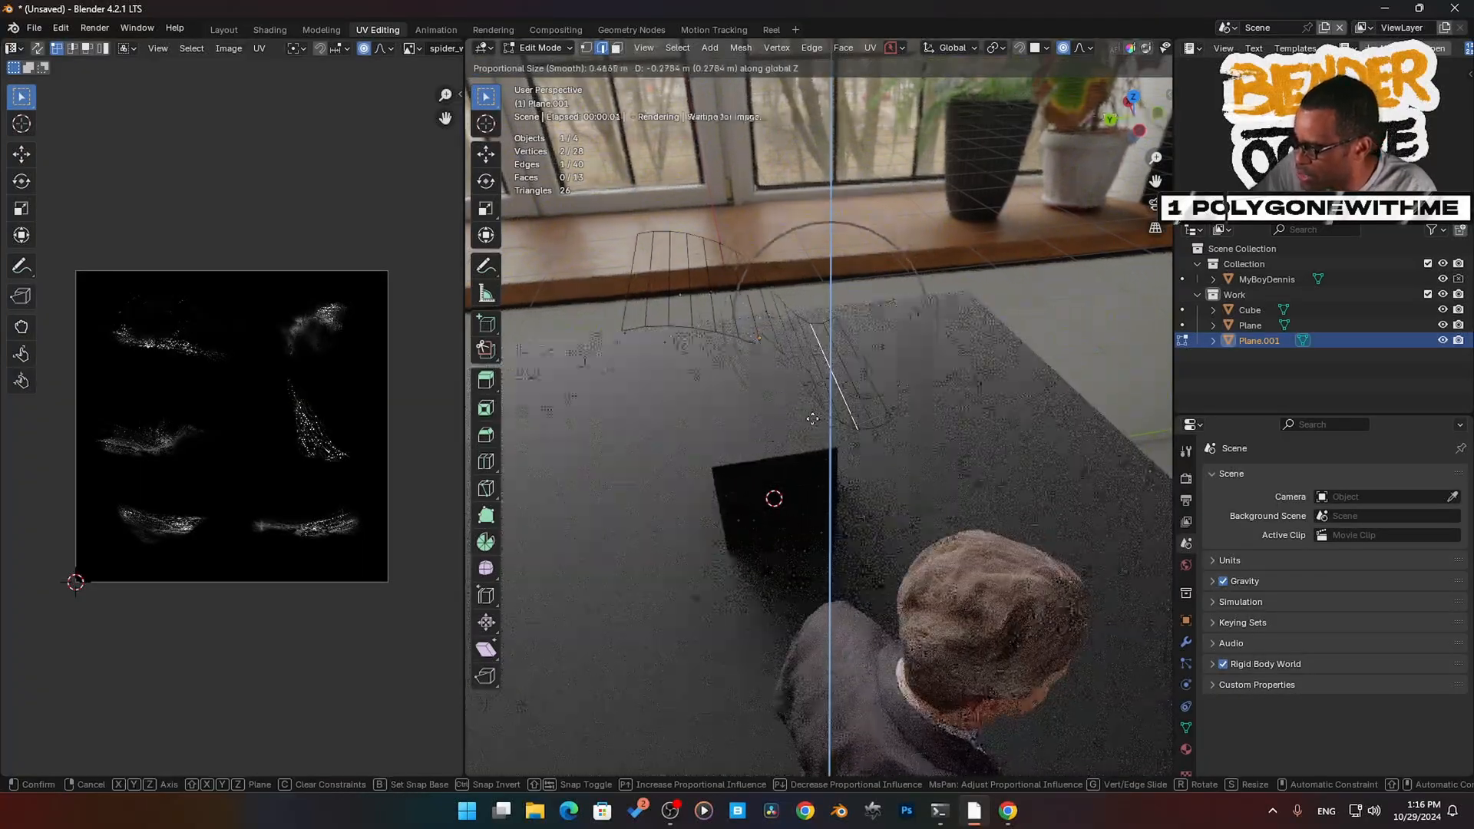
{"action": "left_click", "coordinate": [713, 412]}
- Return to Object Mode and add a level 2 Subdivision Surface to the curved web plane
{"action": "left_click", "coordinate": [704, 325]}
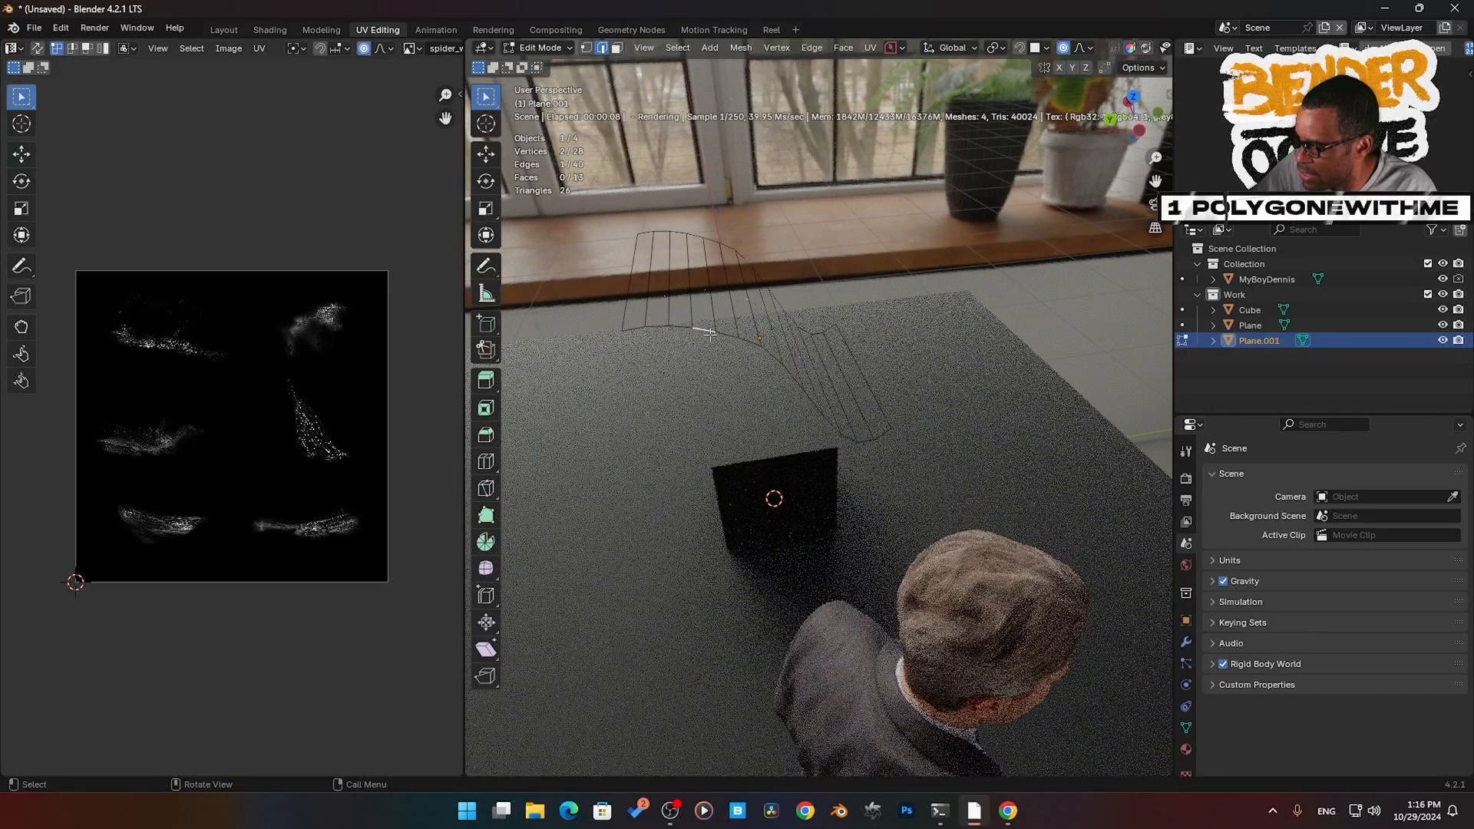
{"action": "left_click", "coordinate": [706, 283]}
{"action": "key", "text": "Tab"}
{"action": "left_click", "coordinate": [772, 306]}
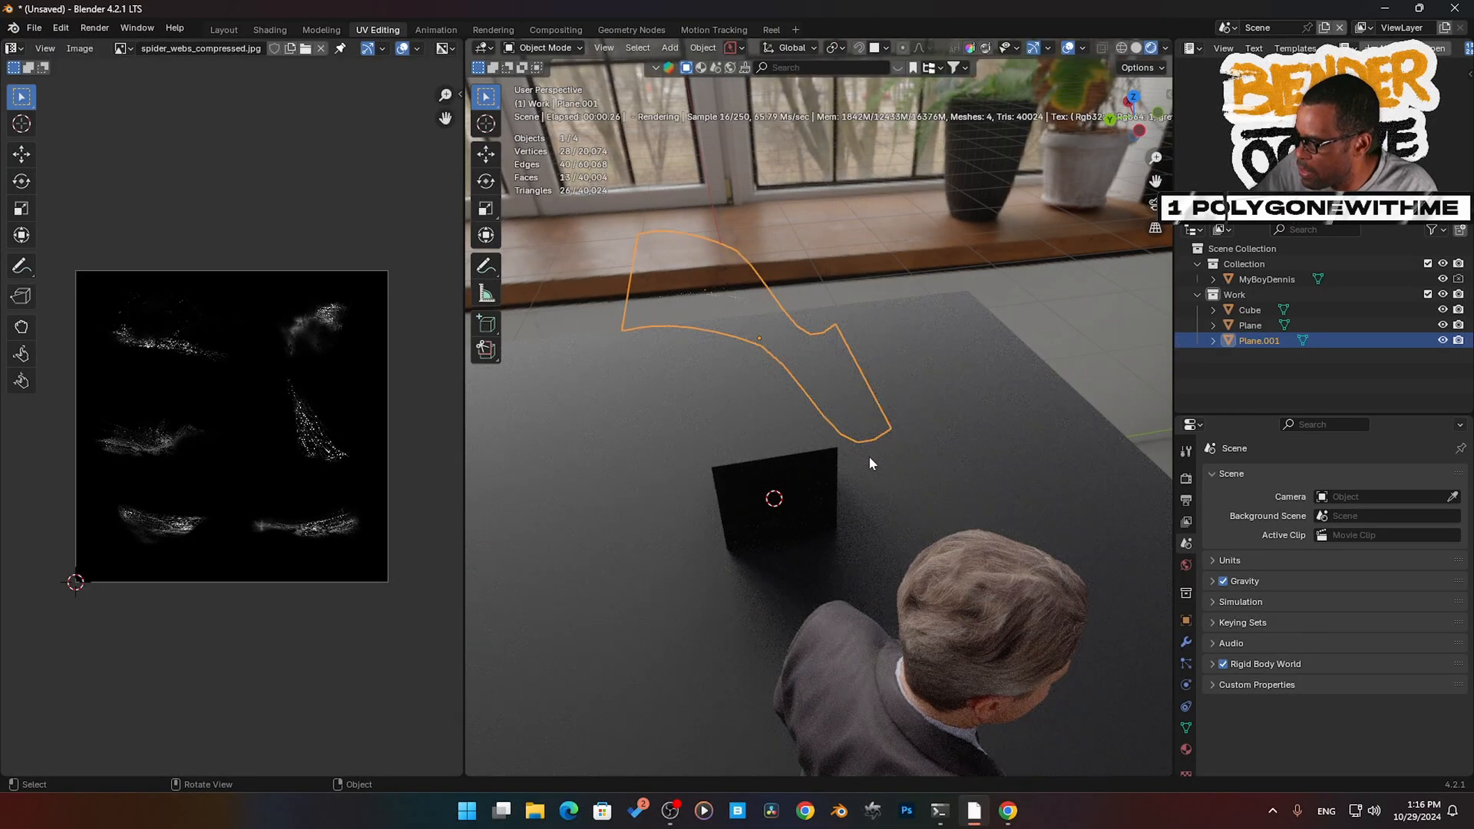
{"action": "key", "text": "ctrl+2"}
{"action": "mouse_move", "coordinate": [866, 454]}
{"action": "middle_mouse_down"}
{"action": "mouse_move", "coordinate": [763, 428]}
{"action": "mouse_move", "coordinate": [882, 438]}
{"action": "mouse_move", "coordinate": [820, 407]}
{"action": "mouse_move", "coordinate": [897, 378]}
{"action": "mouse_move", "coordinate": [773, 418]}
{"action": "mouse_move", "coordinate": [709, 401]}
{"action": "mouse_move", "coordinate": [772, 453]}
{"action": "mouse_move", "coordinate": [854, 454]}
{"action": "mouse_move", "coordinate": [739, 466]}
{"action": "middle_mouse_up"}
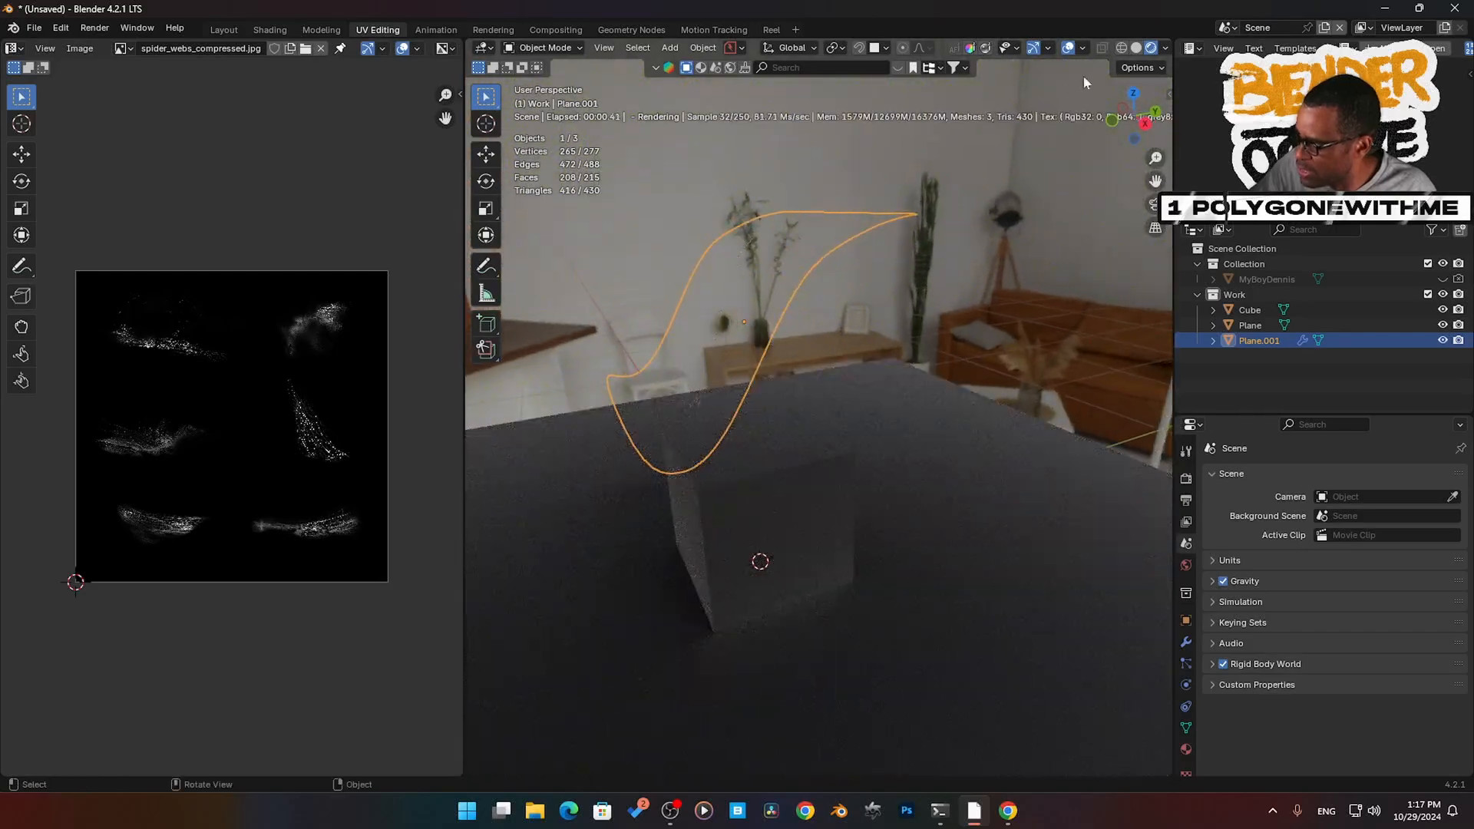
- Switch the viewport to solid shading and shade the web plane smooth
{"action": "left_click", "coordinate": [1136, 47]}
{"action": "mouse_move", "coordinate": [758, 383]}
{"action": "middle_mouse_down"}
{"action": "mouse_move", "coordinate": [823, 390]}
{"action": "mouse_move", "coordinate": [766, 395]}
{"action": "middle_mouse_up"}
{"action": "right_click", "coordinate": [791, 385]}
{"action": "left_click", "coordinate": [795, 380]}
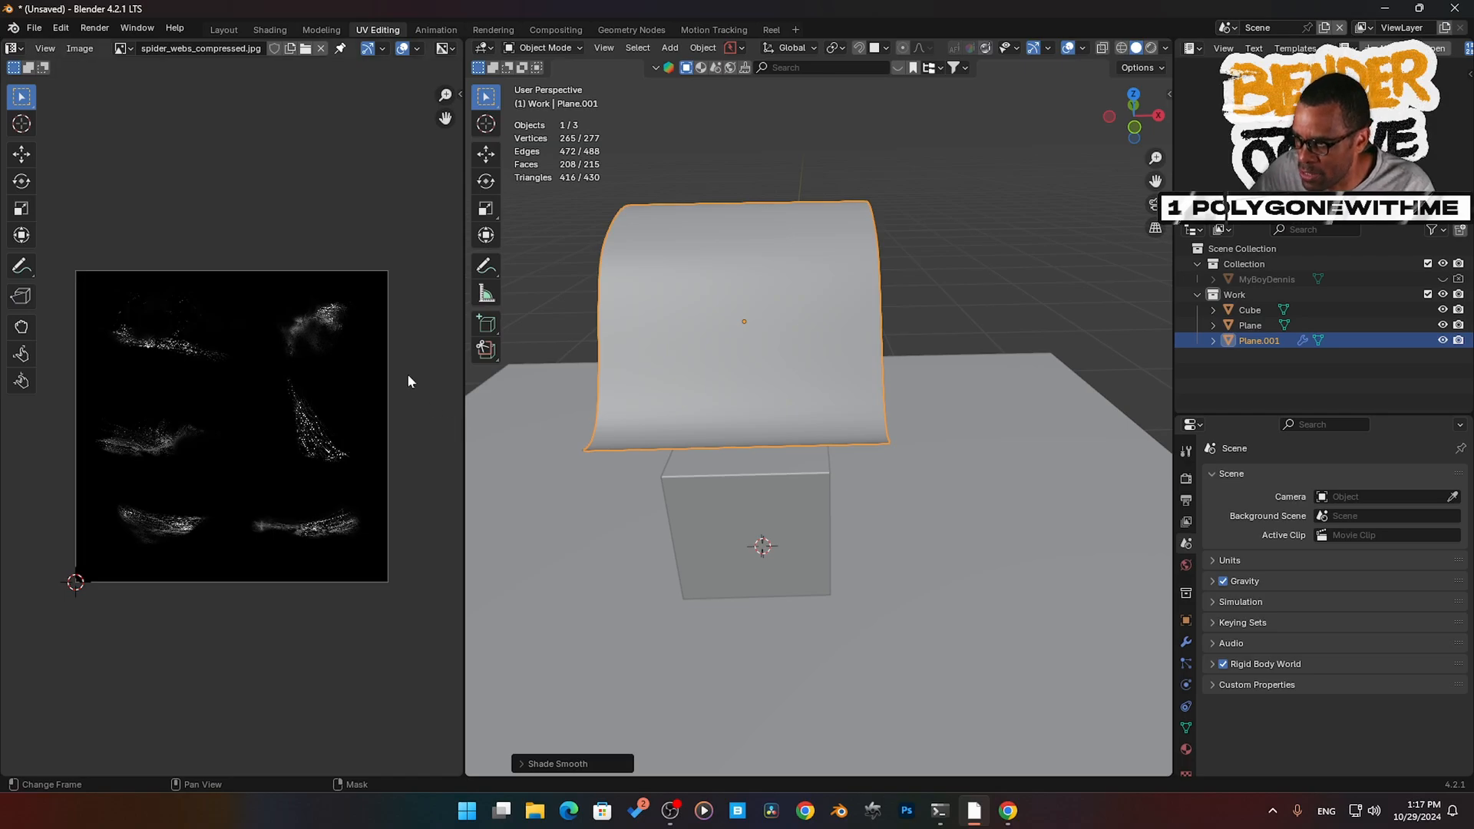
- Return to the Layout workspace and set its viewport to solid shading
{"action": "left_click", "coordinate": [227, 33]}
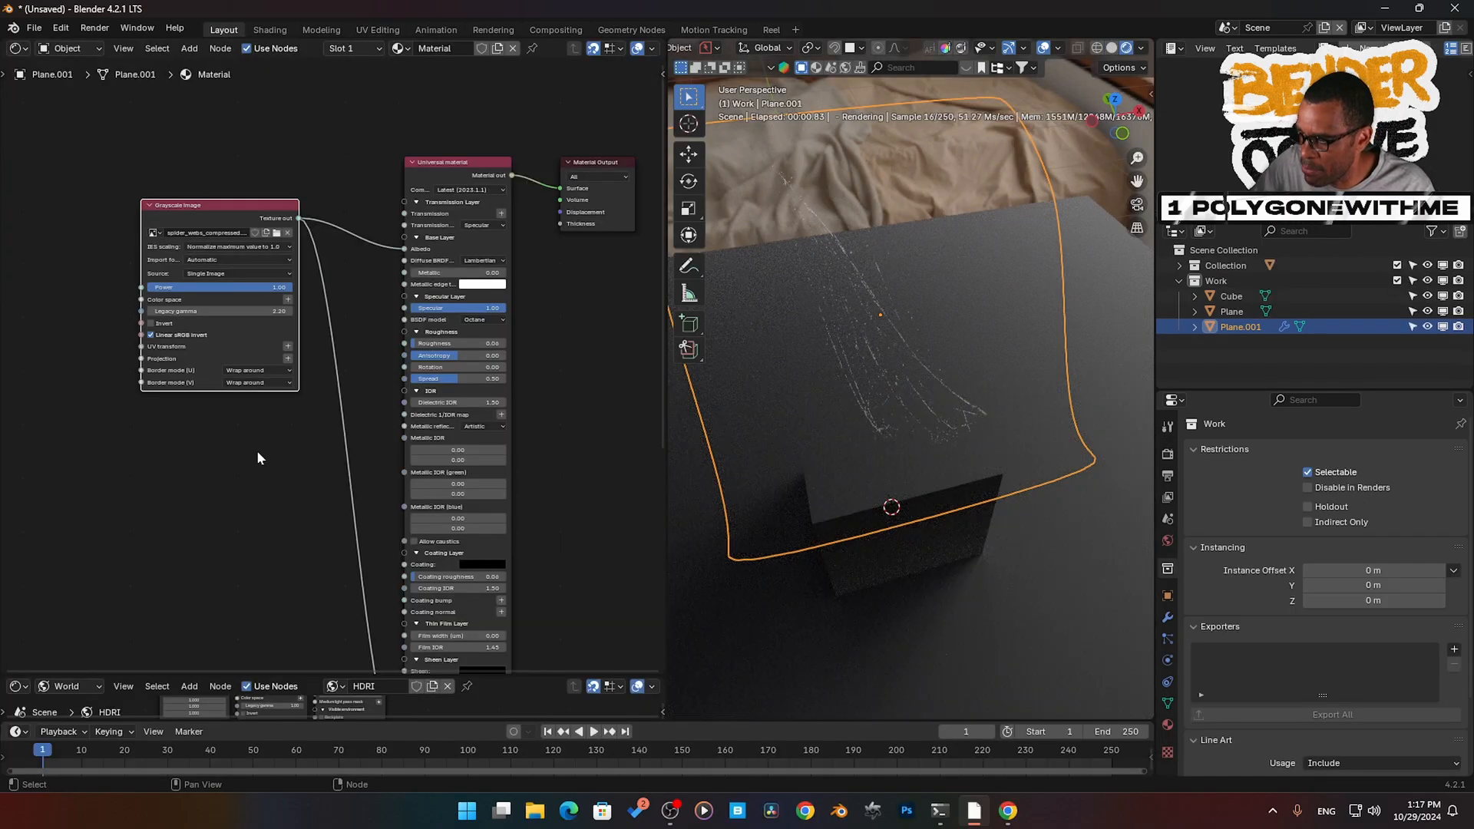
{"action": "left_click", "coordinate": [1112, 48]}
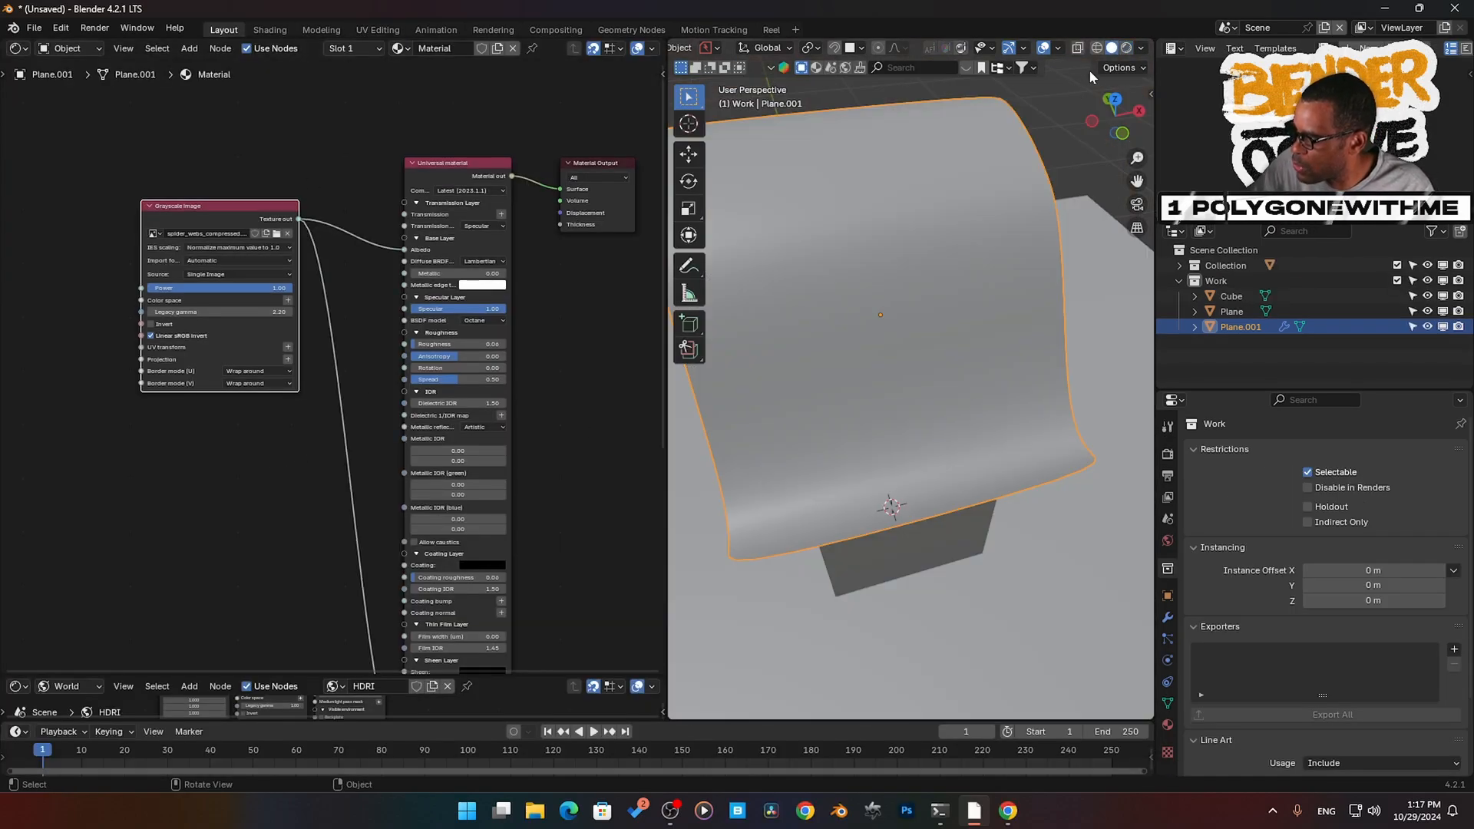
- Set the viewport's solid shading color to Texture and add a spider_webs_compressed.jpg image texture node beside the grayscale image node
{"action": "left_click", "coordinate": [1141, 48]}
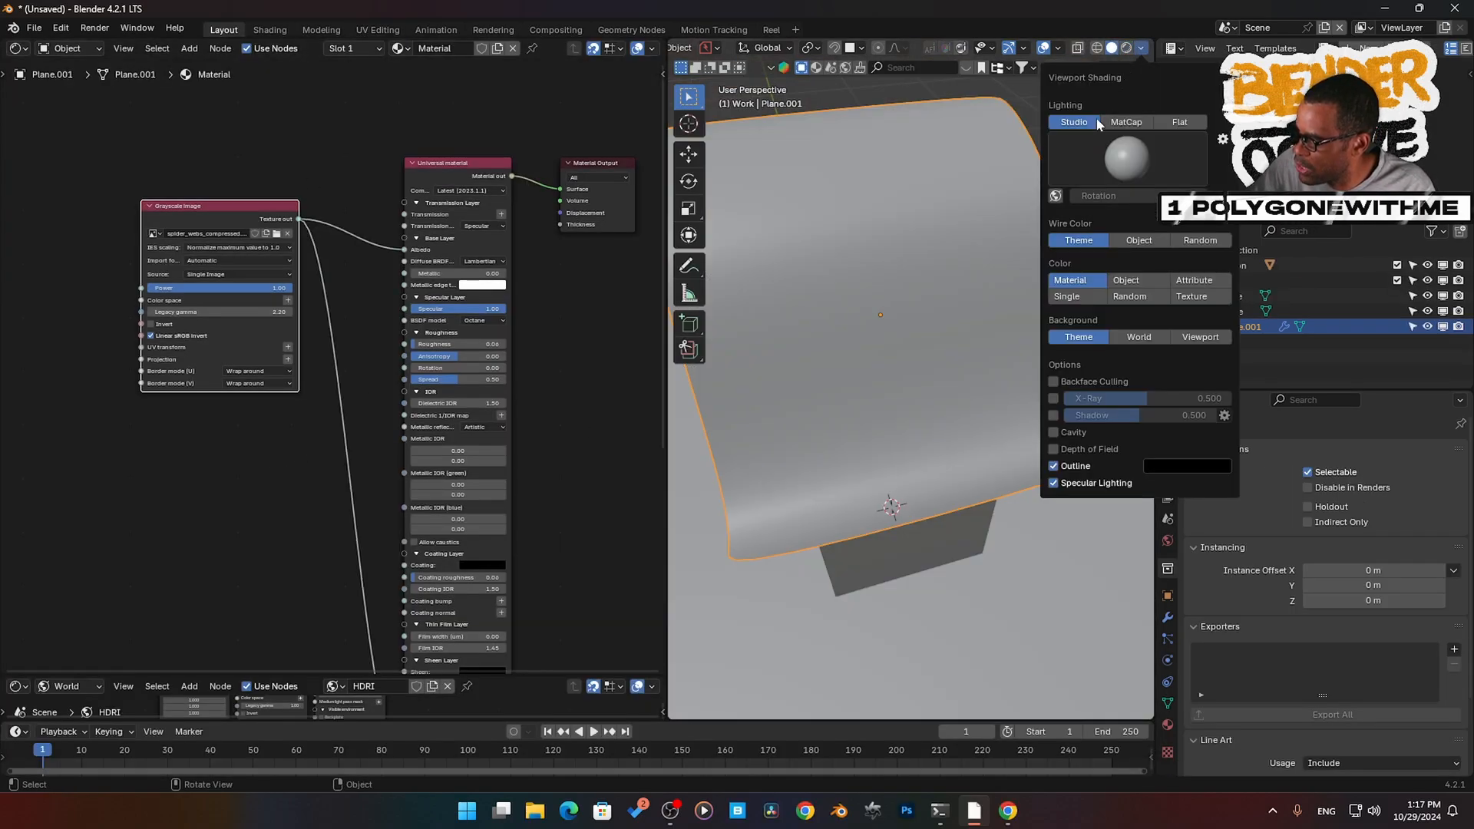
{"action": "left_click", "coordinate": [1208, 298]}
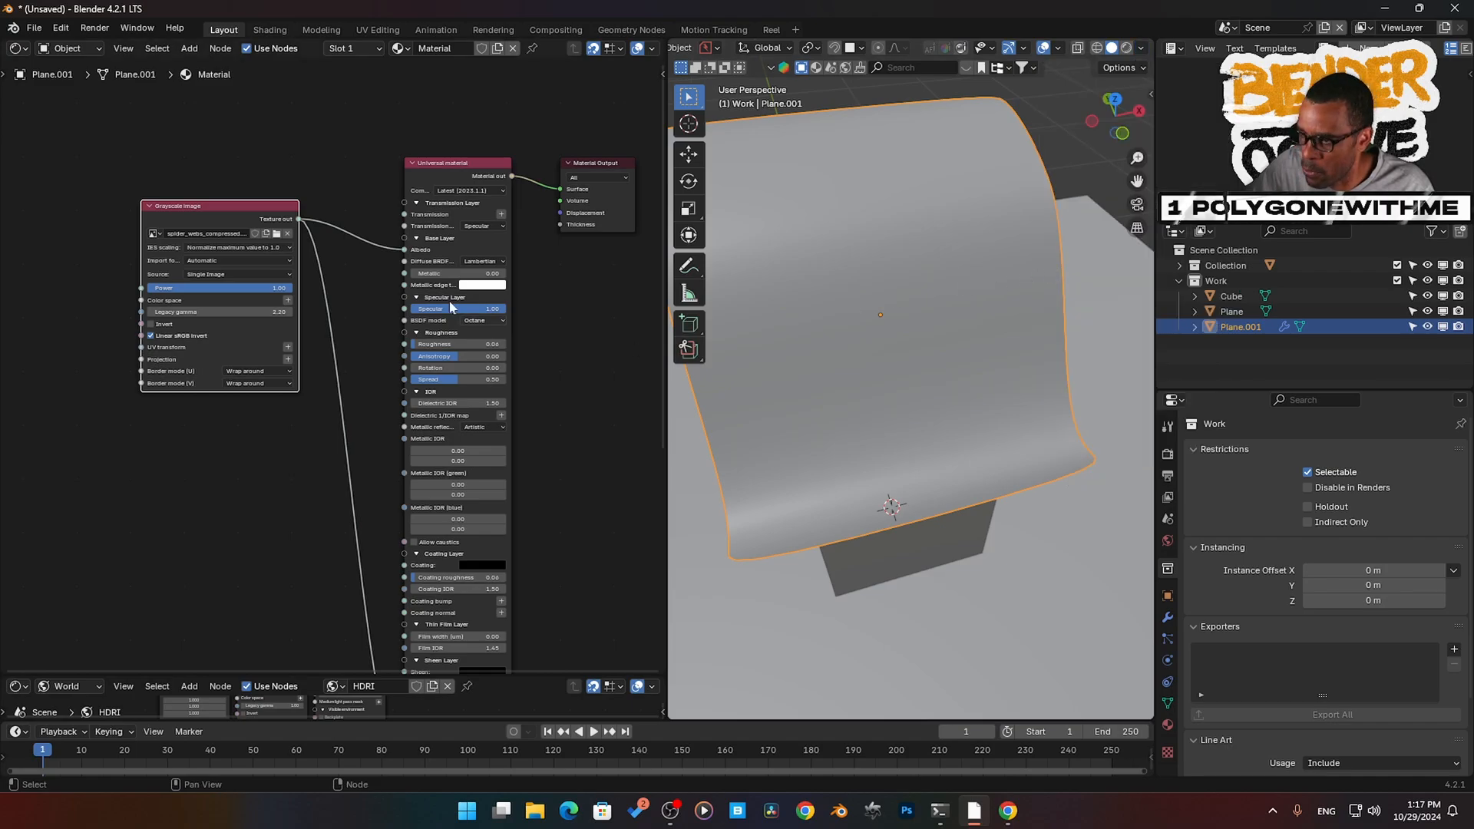
{"action": "left_click", "coordinate": [298, 132]}
{"action": "left_click", "coordinate": [225, 208]}
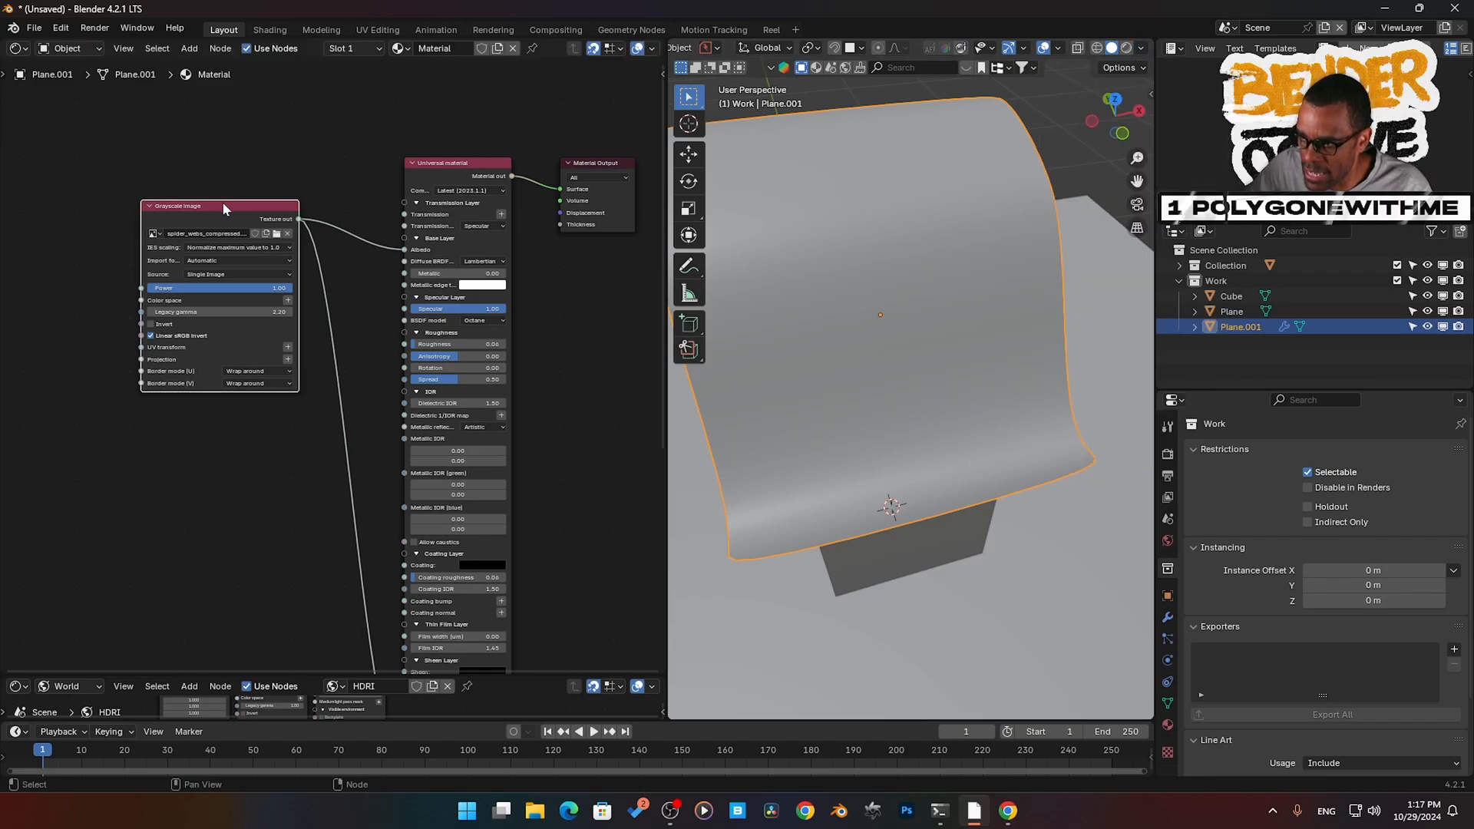
{"action": "key", "text": "ctrl+t"}
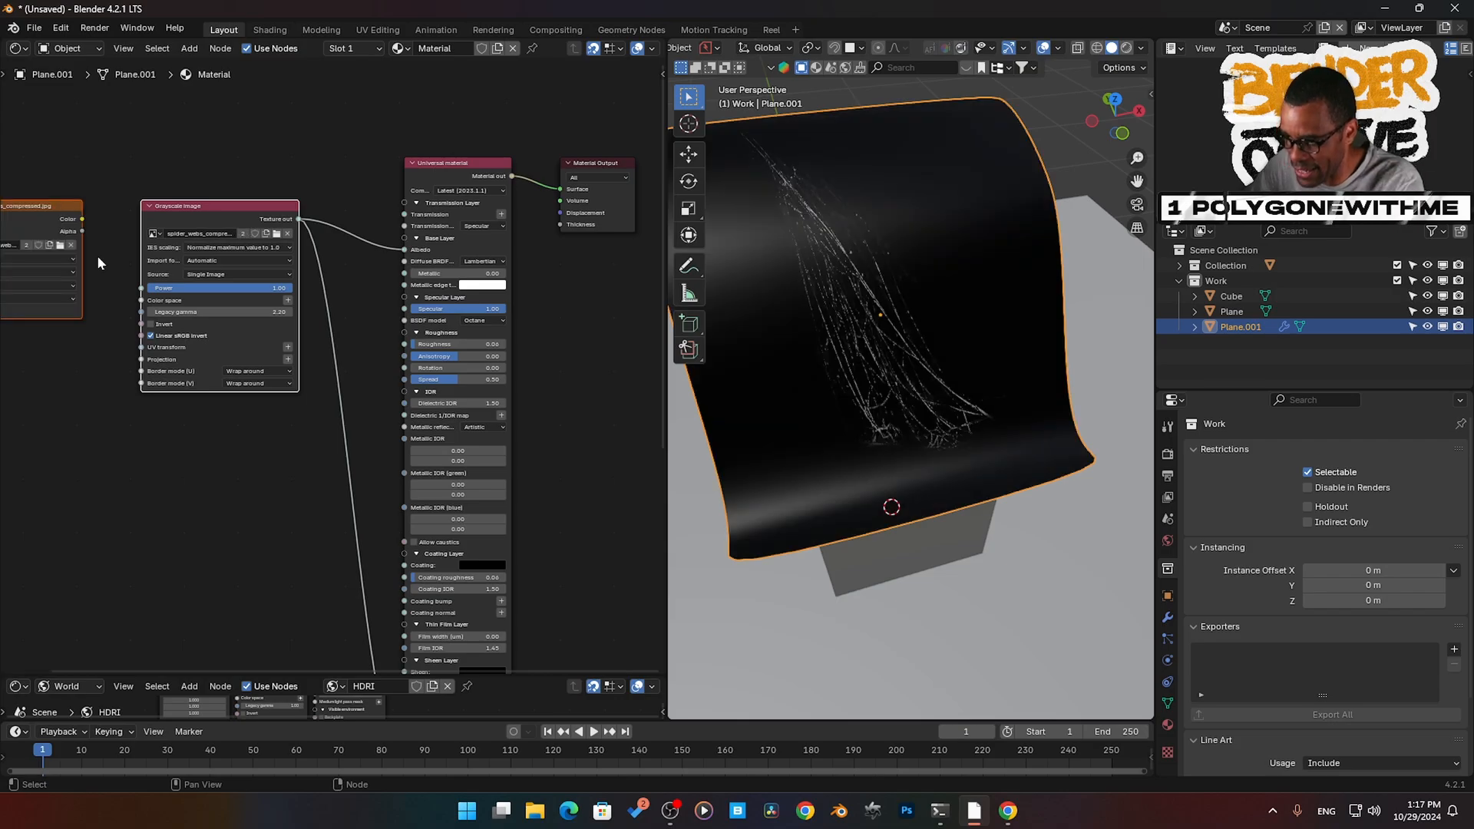
{"action": "middle_click_drag", "start_coordinate": [114, 369], "coordinate": [209, 384]}
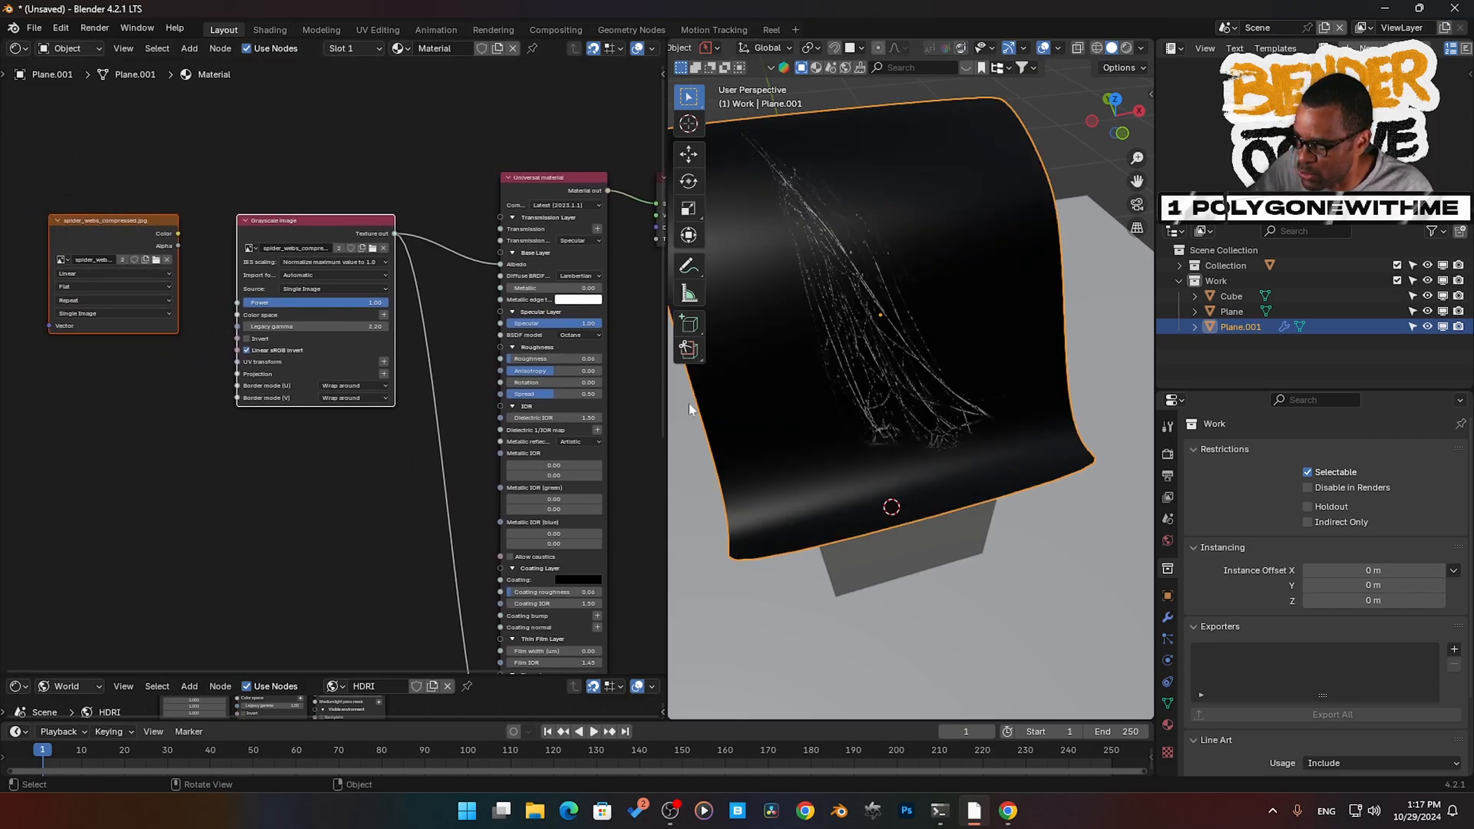
- Enlarge the 3D viewport and scale down the curved web plane
{"action": "left_click_drag", "start_coordinate": [665, 401], "coordinate": [376, 402]}
{"action": "middle_click_drag", "start_coordinate": [856, 423], "coordinate": [771, 401]}
{"action": "scroll", "coordinate": [770, 404], "scroll_direction": "down", "scroll_amount": 5}
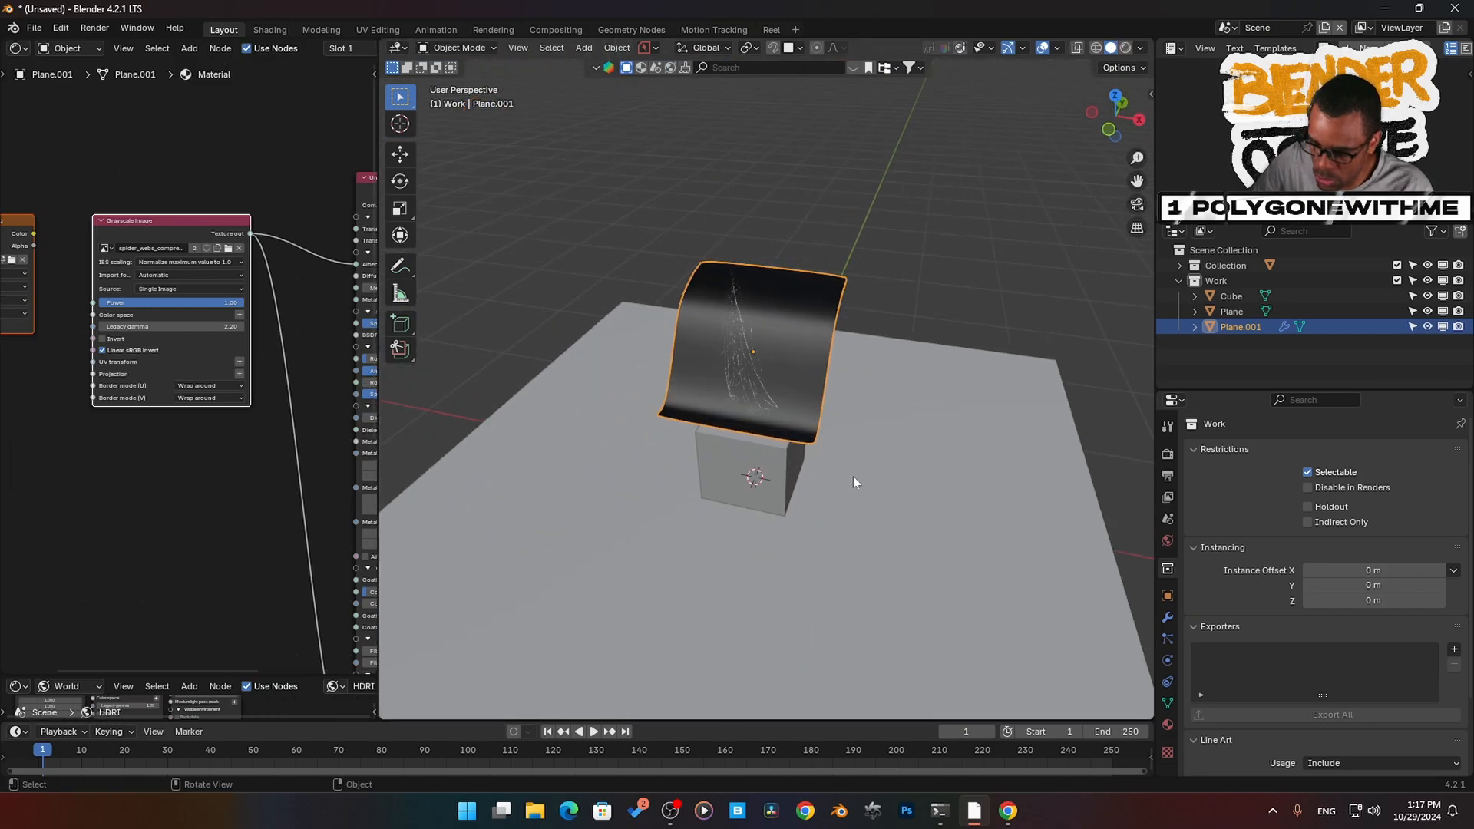
{"action": "key", "text": "s"}
{"action": "left_click", "coordinate": [819, 442]}
- Move the web plane down in front of the cube's side face
{"action": "middle_click_drag", "start_coordinate": [818, 443], "coordinate": [778, 458]}
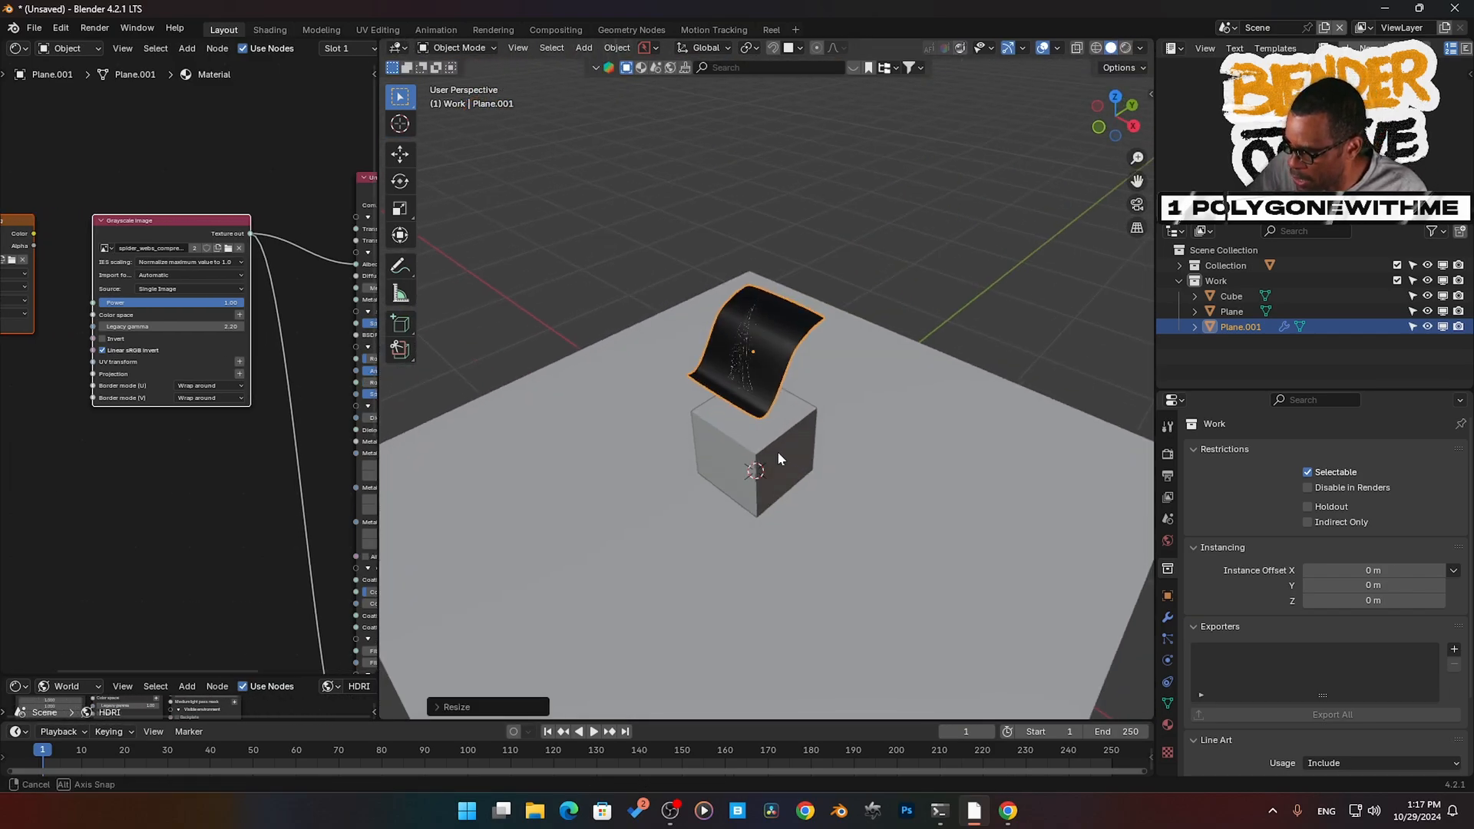
{"action": "key", "text": "g"}
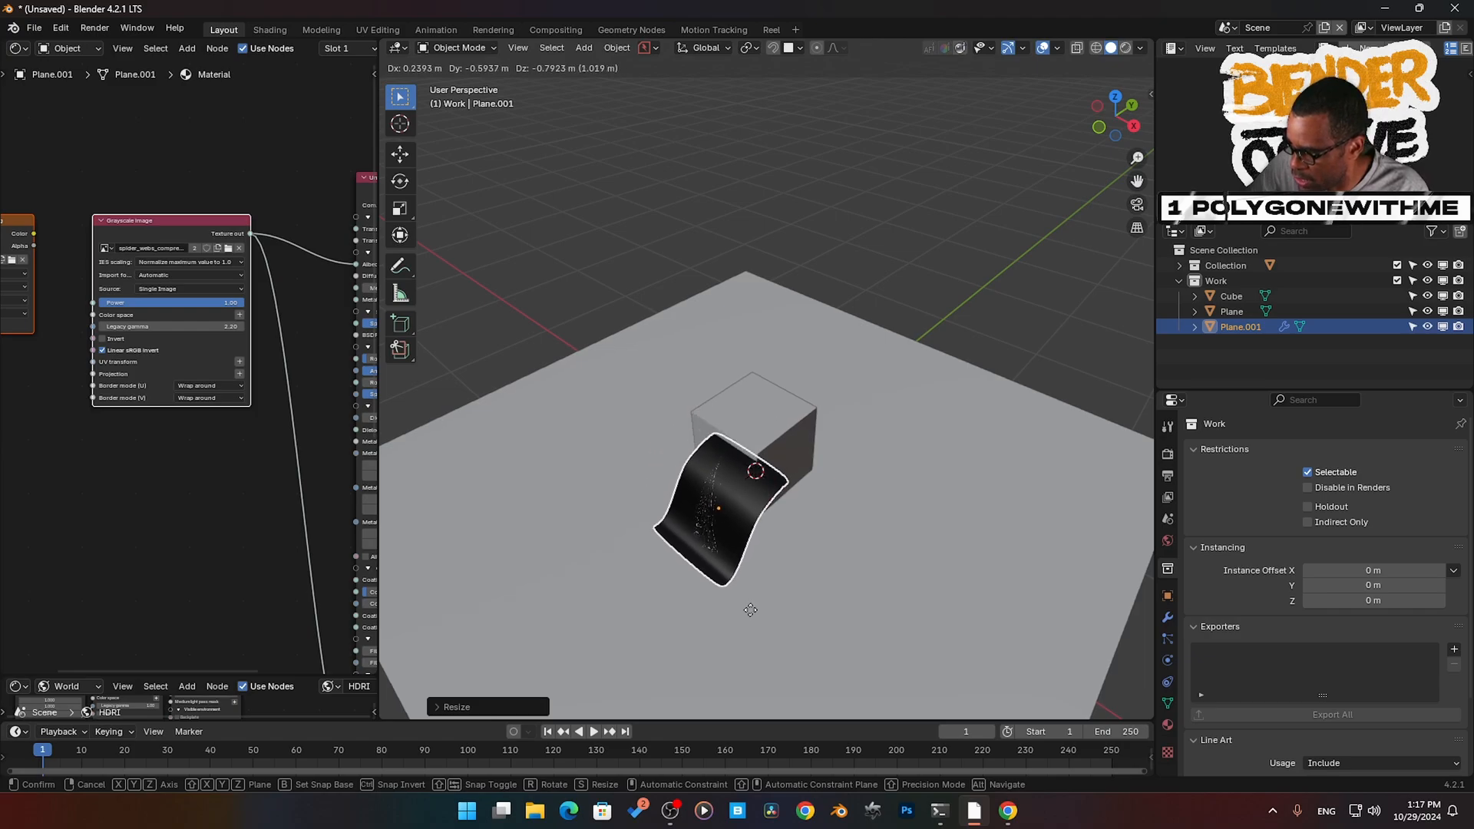
{"action": "left_click", "coordinate": [758, 596]}
{"action": "middle_click_drag", "start_coordinate": [758, 596], "coordinate": [804, 523]}
{"action": "mouse_move", "coordinate": [777, 516]}
{"action": "middle_mouse_down"}
{"action": "mouse_move", "coordinate": [819, 495]}
{"action": "mouse_move", "coordinate": [741, 514]}
{"action": "mouse_move", "coordinate": [766, 453]}
{"action": "mouse_move", "coordinate": [749, 495]}
{"action": "mouse_move", "coordinate": [767, 517]}
{"action": "middle_mouse_up"}
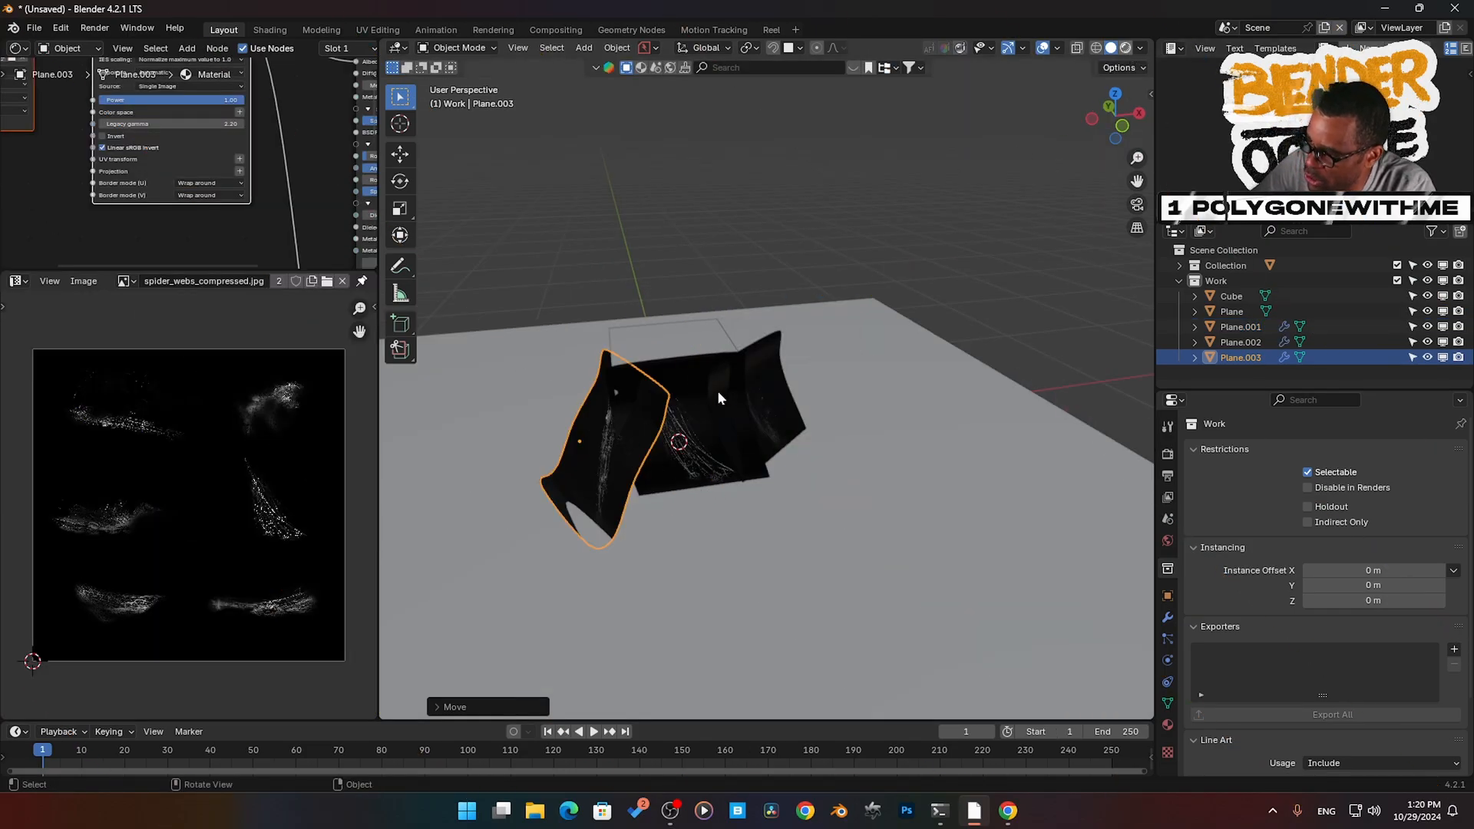
- Examine the web planes placed around the cube in the rendered preview
{"action": "scroll", "coordinate": [614, 494], "scroll_direction": "up", "scroll_amount": 3}
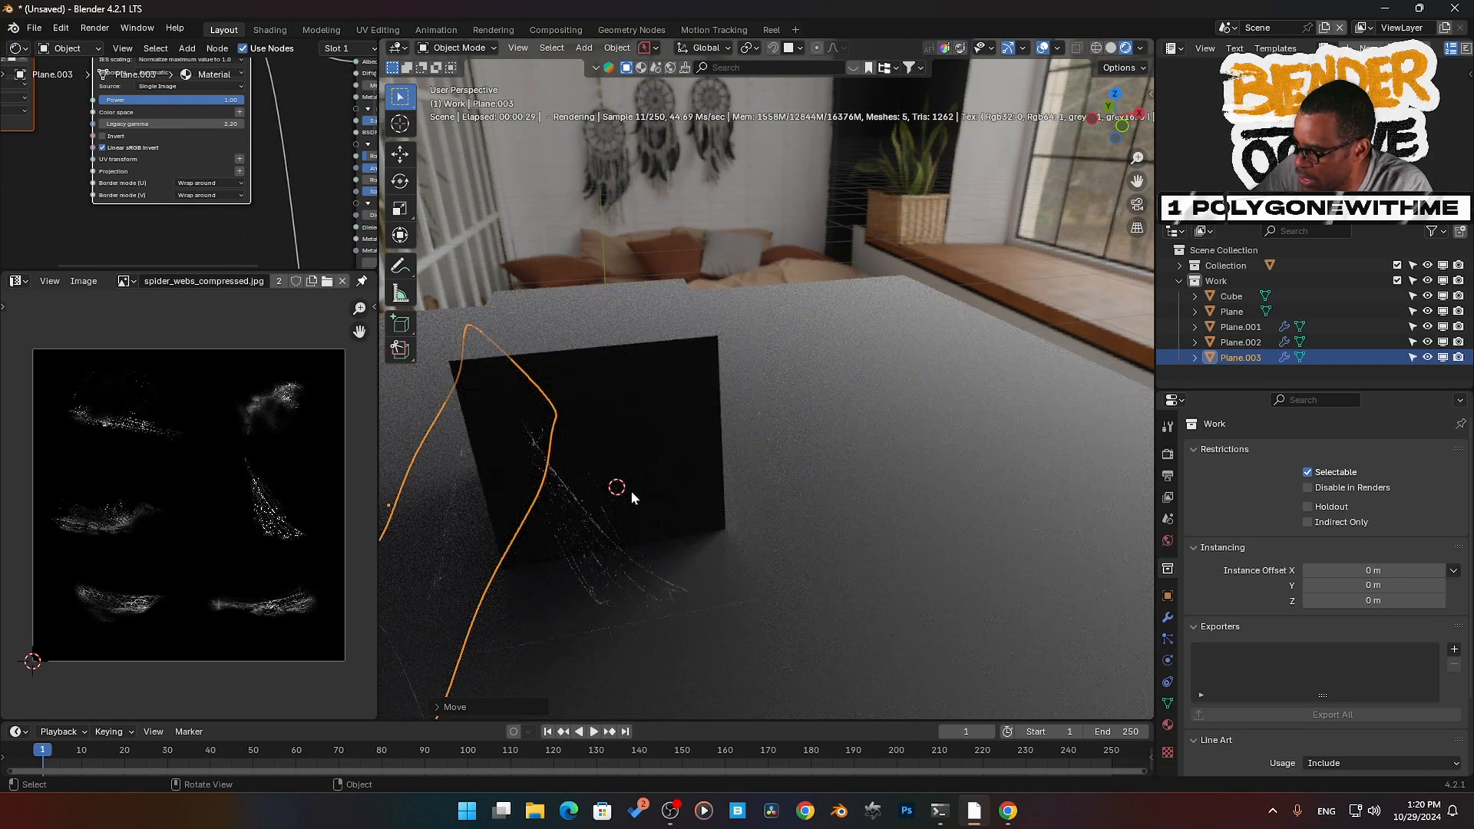
{"action": "middle_click_drag", "start_coordinate": [605, 500], "coordinate": [819, 503]}
{"action": "middle_click_drag", "start_coordinate": [770, 439], "coordinate": [809, 523]}
{"action": "scroll", "coordinate": [818, 485], "scroll_direction": "up", "scroll_amount": 3}
{"action": "scroll", "coordinate": [820, 524], "scroll_direction": "down", "scroll_amount": 4}
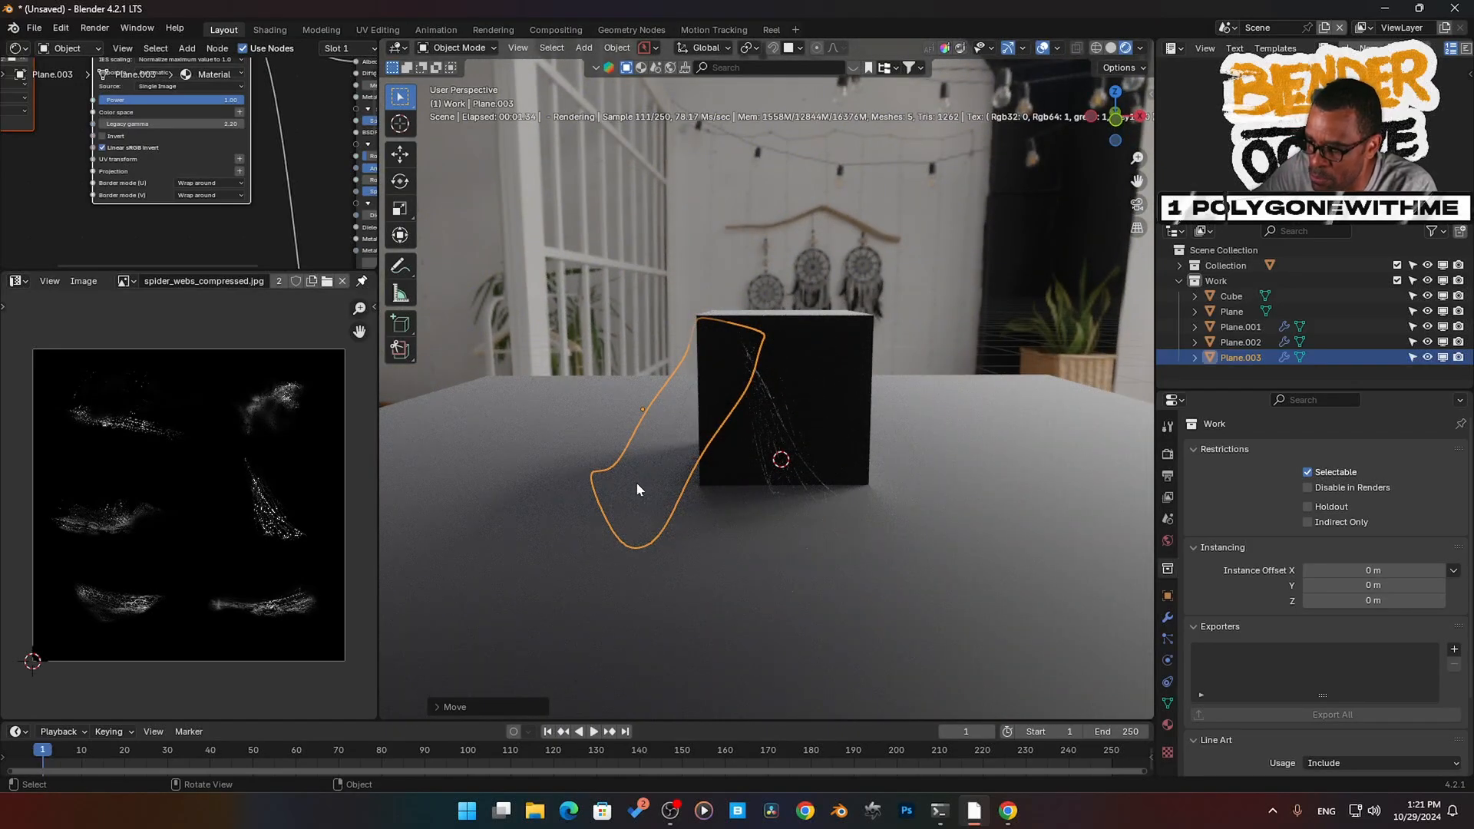
- Enlarge the material node editor and insert a Gradient map node between the grayscale image and the Universal material's Albedo
{"action": "left_click_drag", "start_coordinate": [281, 267], "coordinate": [281, 626]}
{"action": "left_click_drag", "start_coordinate": [377, 475], "coordinate": [606, 474]}
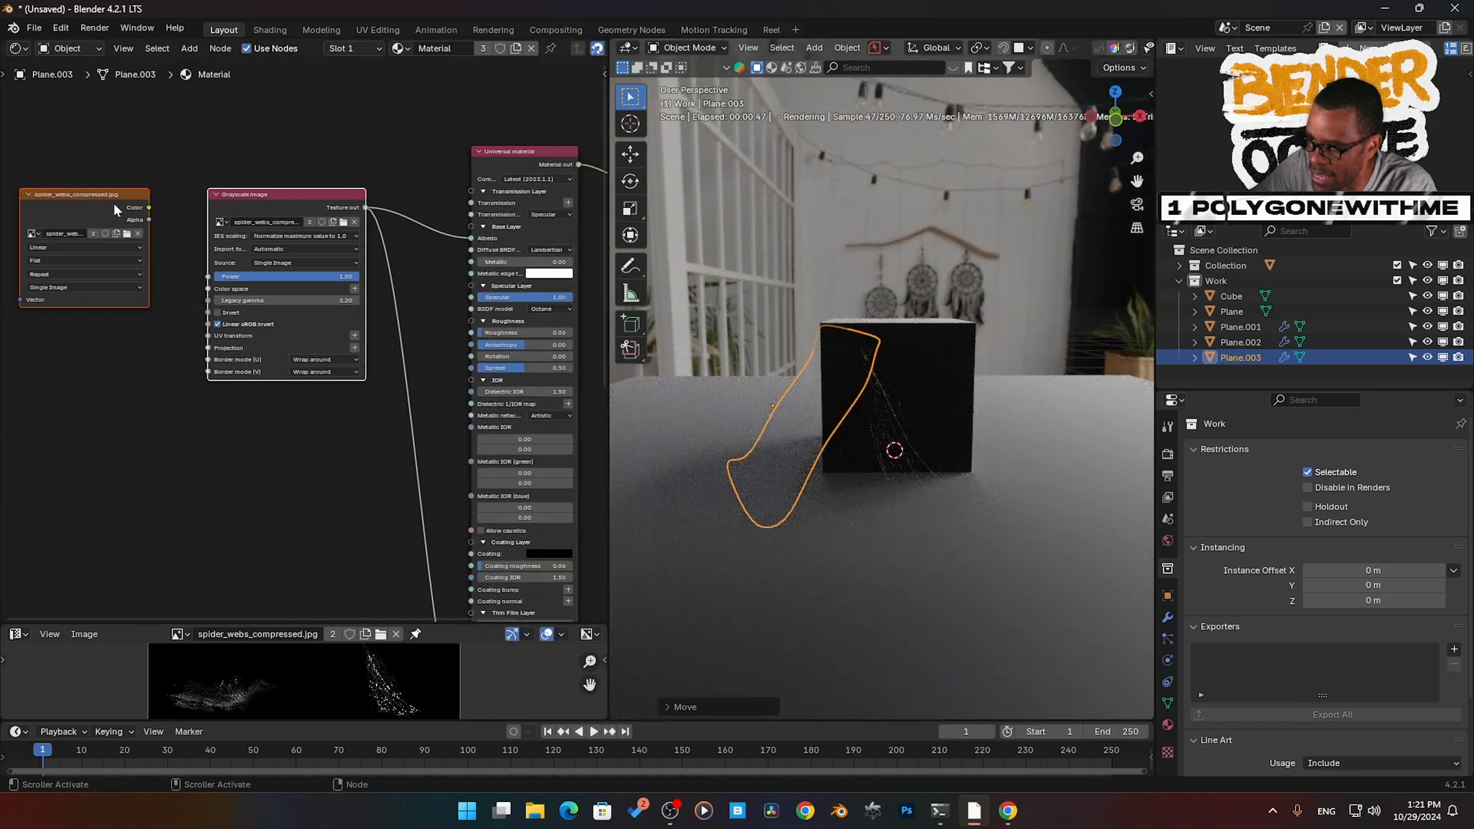
{"action": "left_click", "coordinate": [155, 498]}
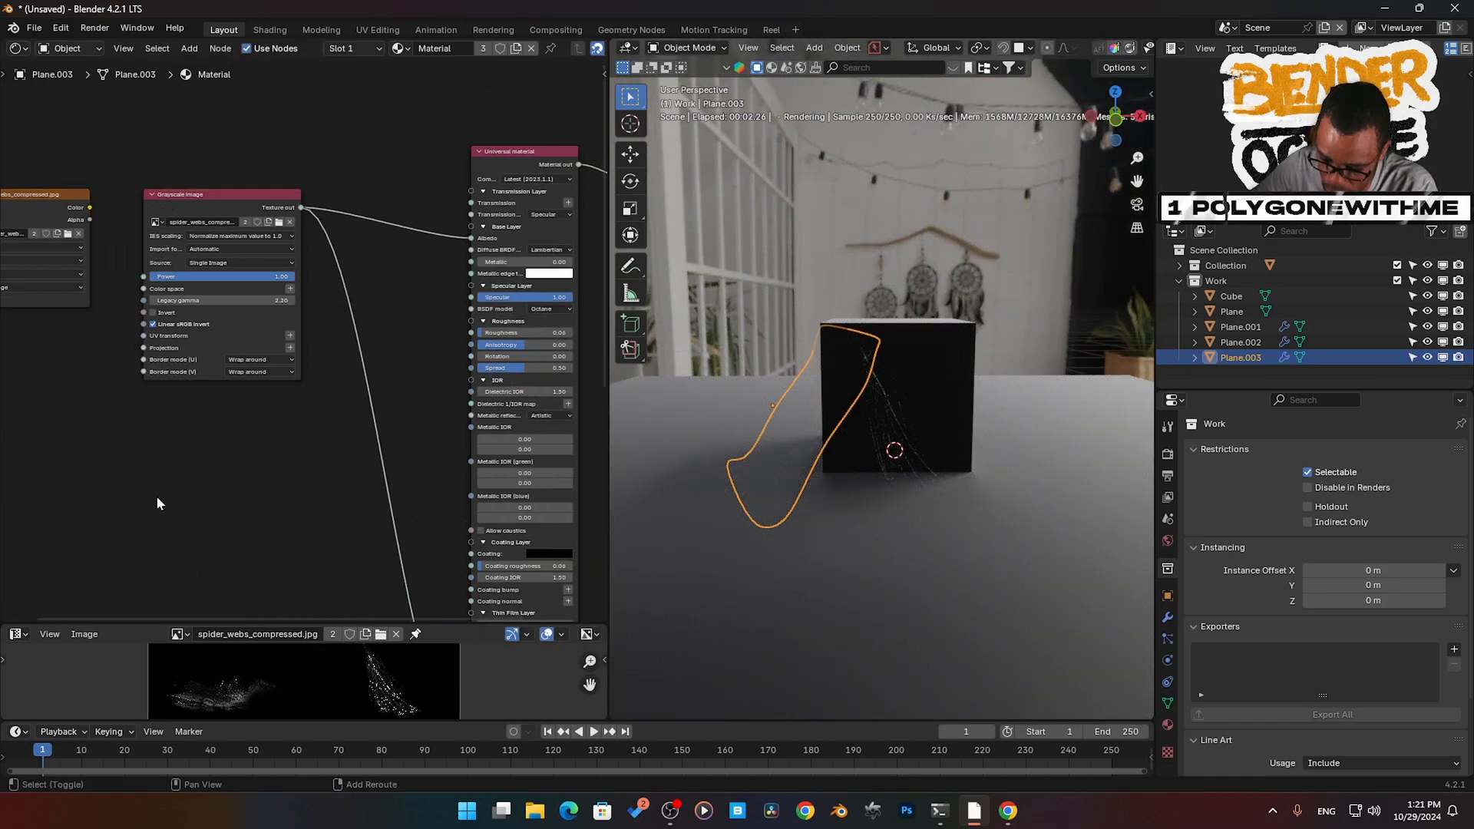
{"action": "key", "text": "shift+a"}
{"action": "type", "text": "GR"}
{"action": "key", "text": "Return"}
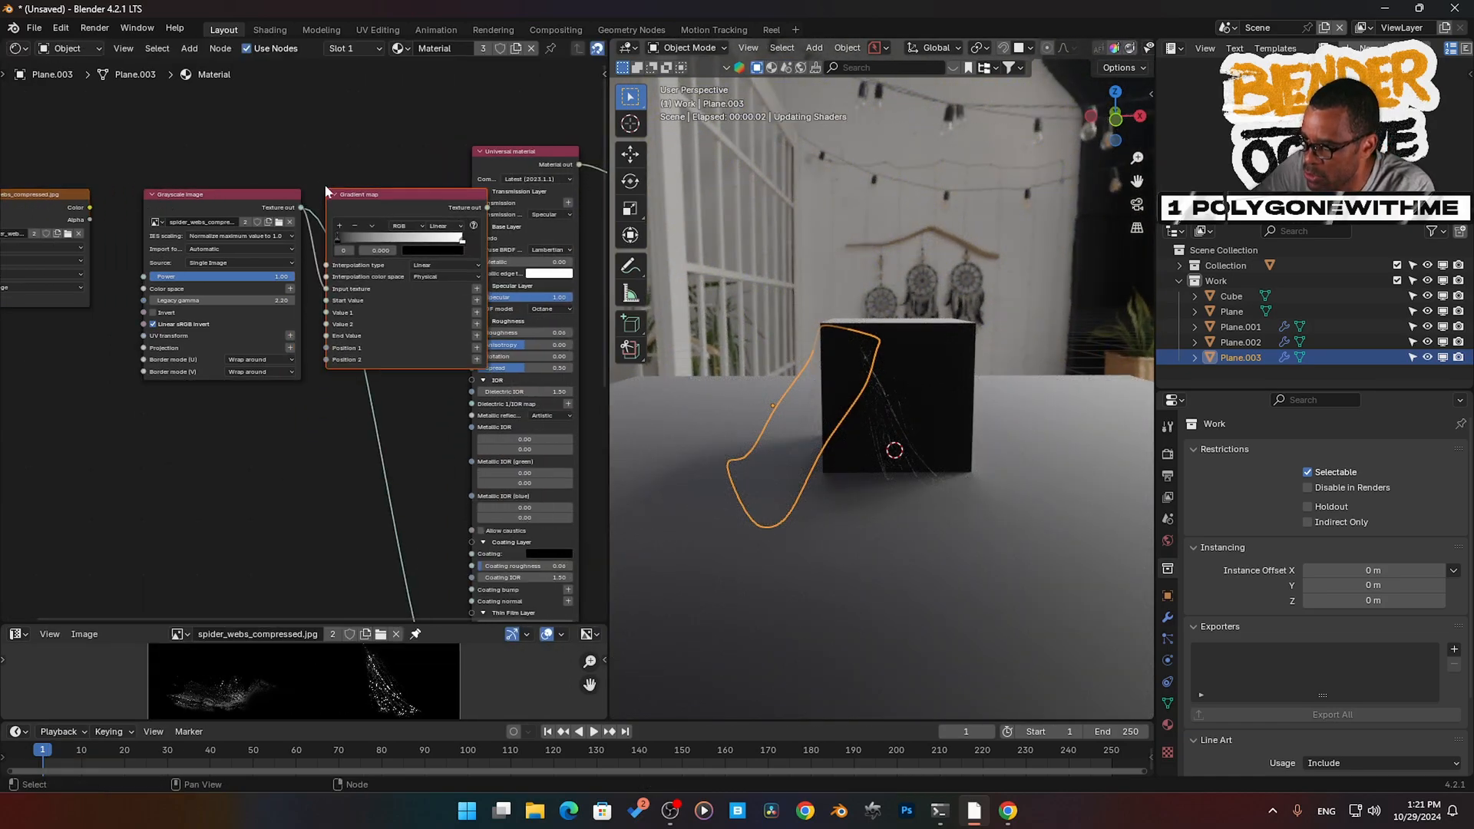
{"action": "left_click", "coordinate": [342, 422]}
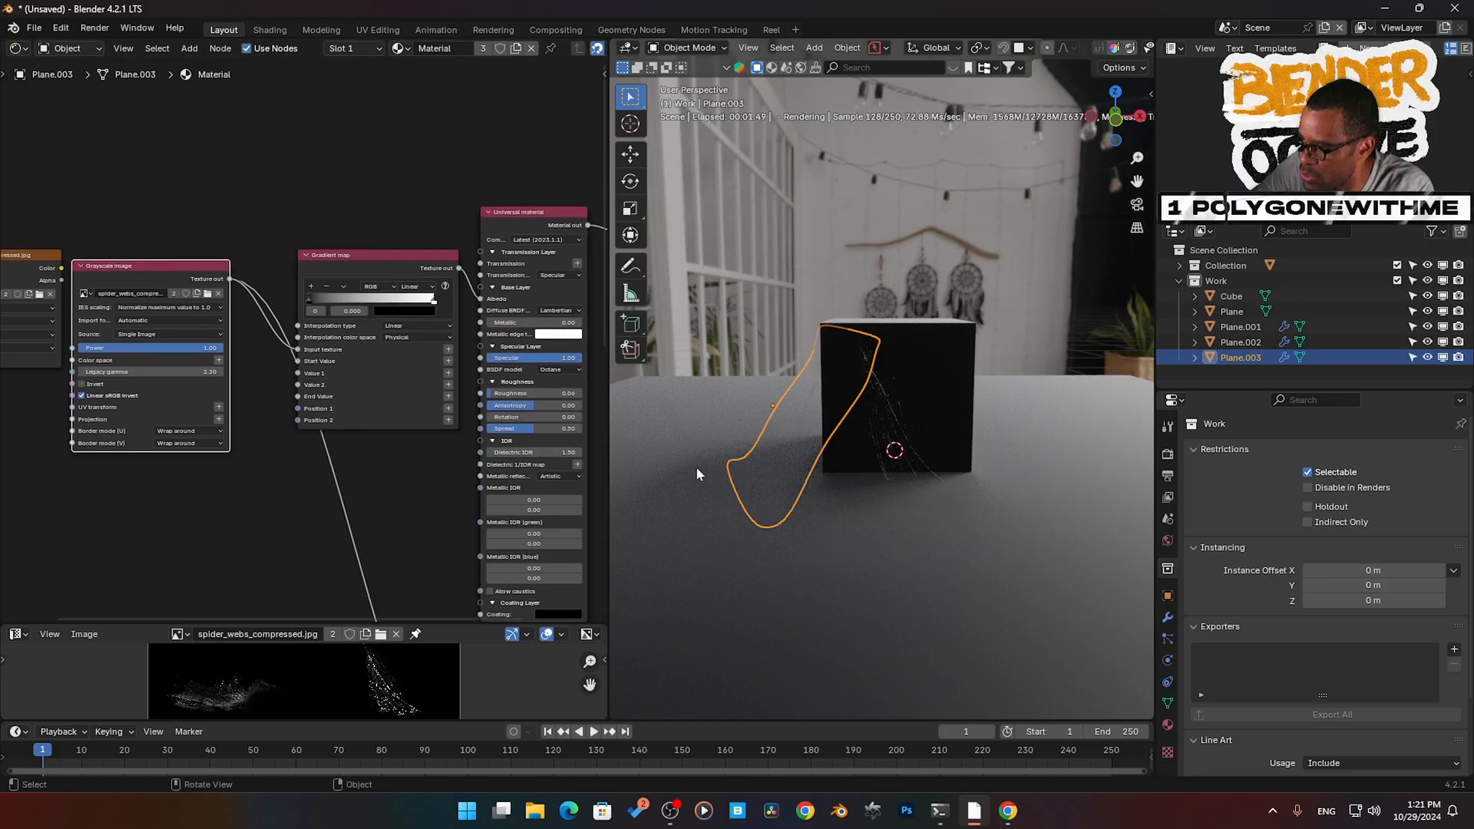
- Shift the Gradient map's white stop toward the dark end to brighten the spider web
{"action": "left_click_drag", "start_coordinate": [434, 300], "coordinate": [370, 300]}
{"action": "left_click_drag", "start_coordinate": [328, 300], "coordinate": [322, 300]}
{"action": "middle_click_drag", "start_coordinate": [708, 459], "coordinate": [878, 557]}
{"action": "scroll", "coordinate": [831, 509], "scroll_direction": "up", "scroll_amount": 3}
{"action": "middle_click_drag", "start_coordinate": [831, 509], "coordinate": [859, 500], "text": "shift"}
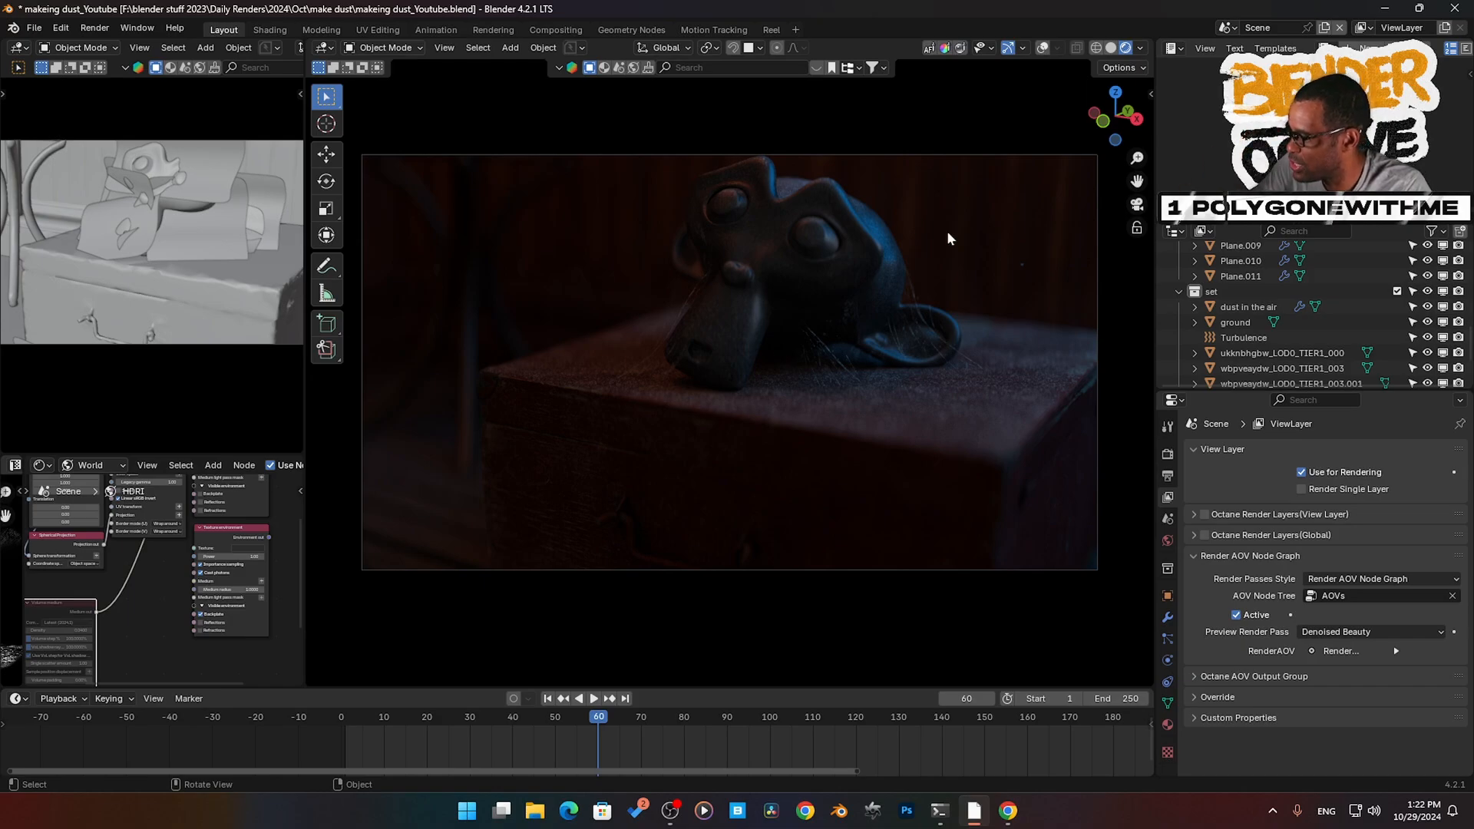
- Select dust2 in the Dusty collection and examine the monkey scene's set from outside the camera view
{"action": "scroll", "coordinate": [1297, 349], "scroll_direction": "down", "scroll_amount": 3}
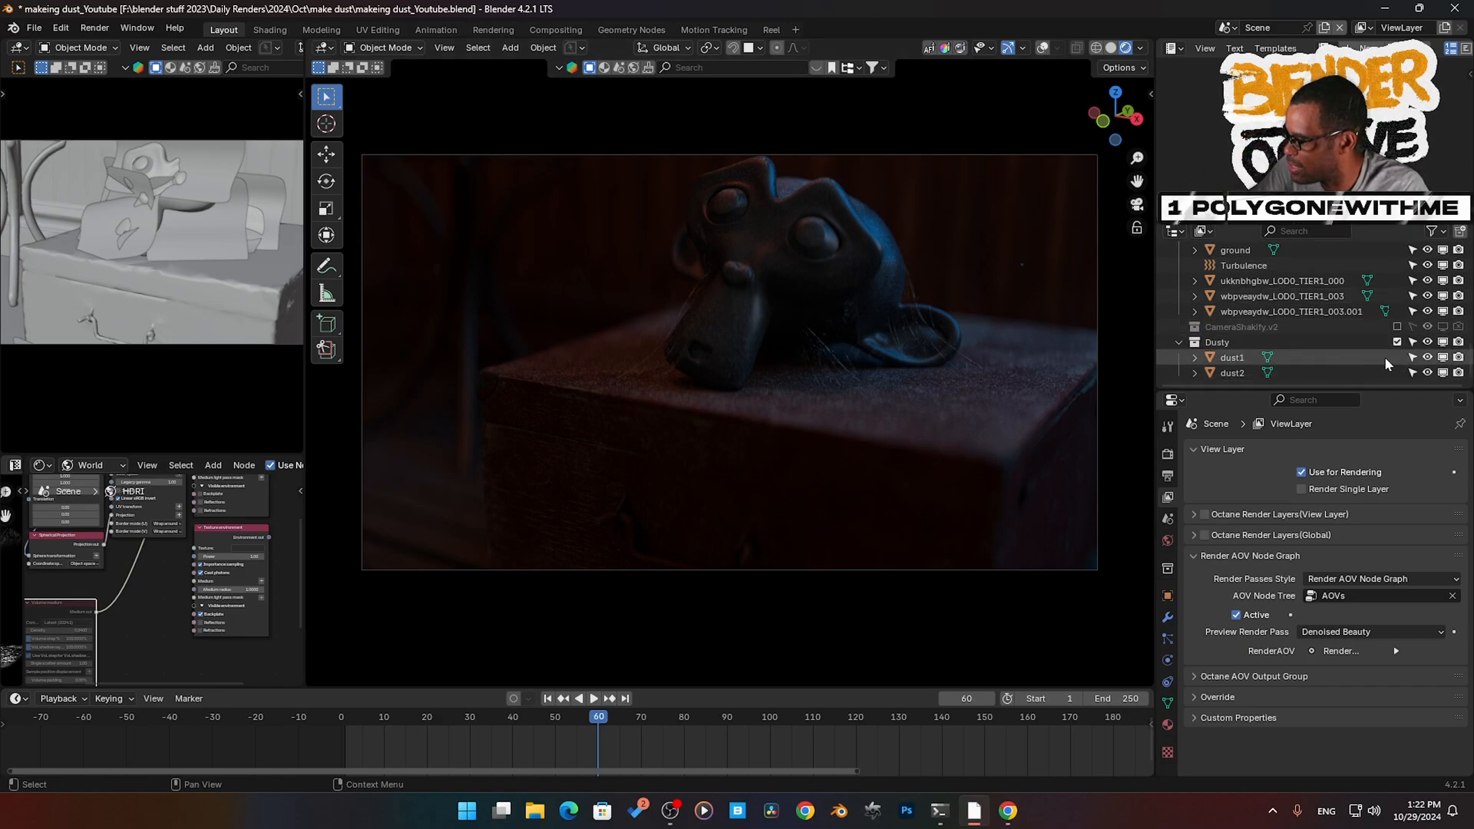
{"action": "left_click", "coordinate": [1267, 373]}
{"action": "scroll", "coordinate": [983, 353], "scroll_direction": "down", "scroll_amount": 3}
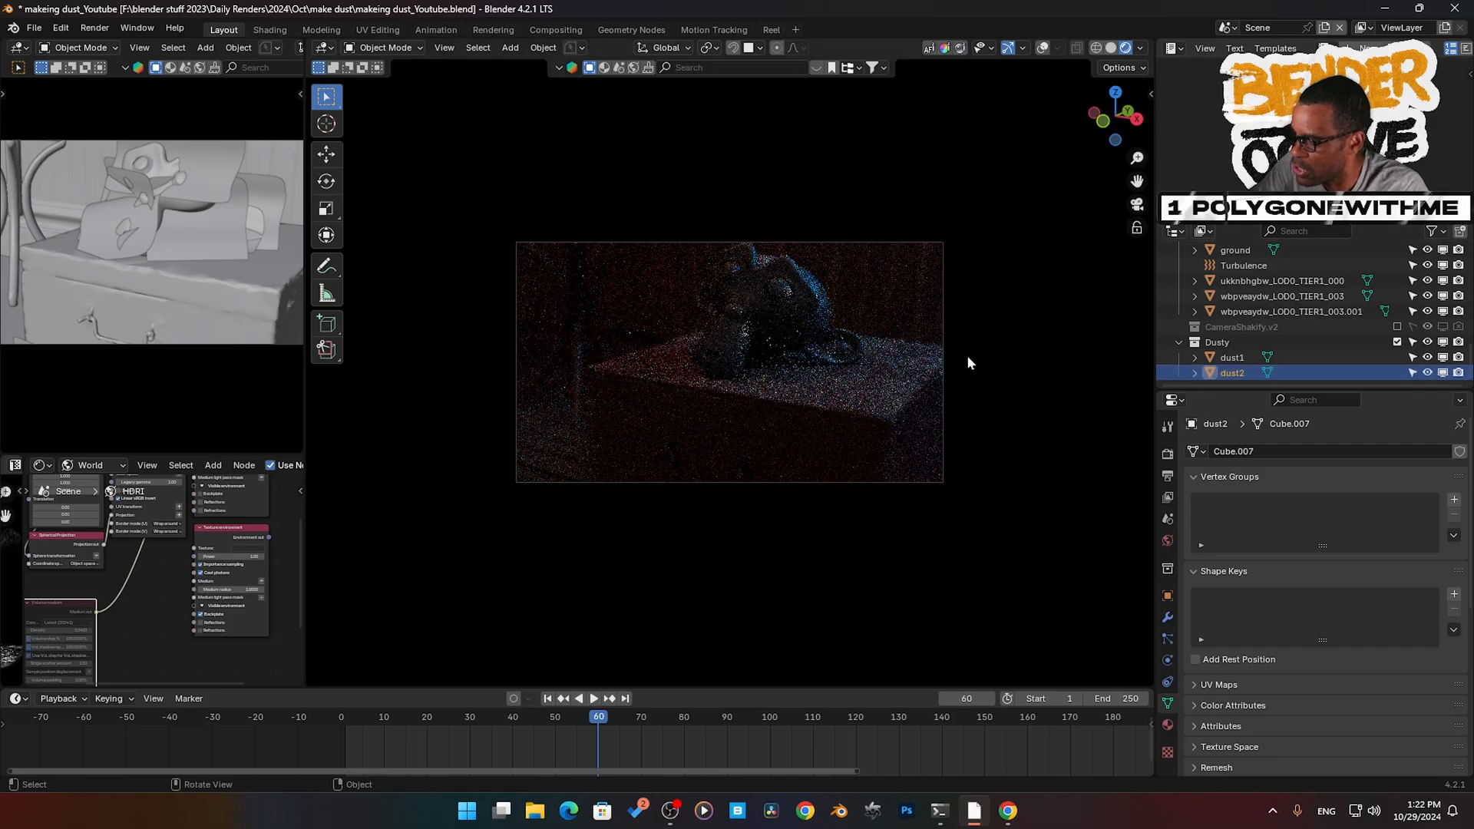
{"action": "middle_click_drag", "start_coordinate": [966, 355], "coordinate": [716, 482]}
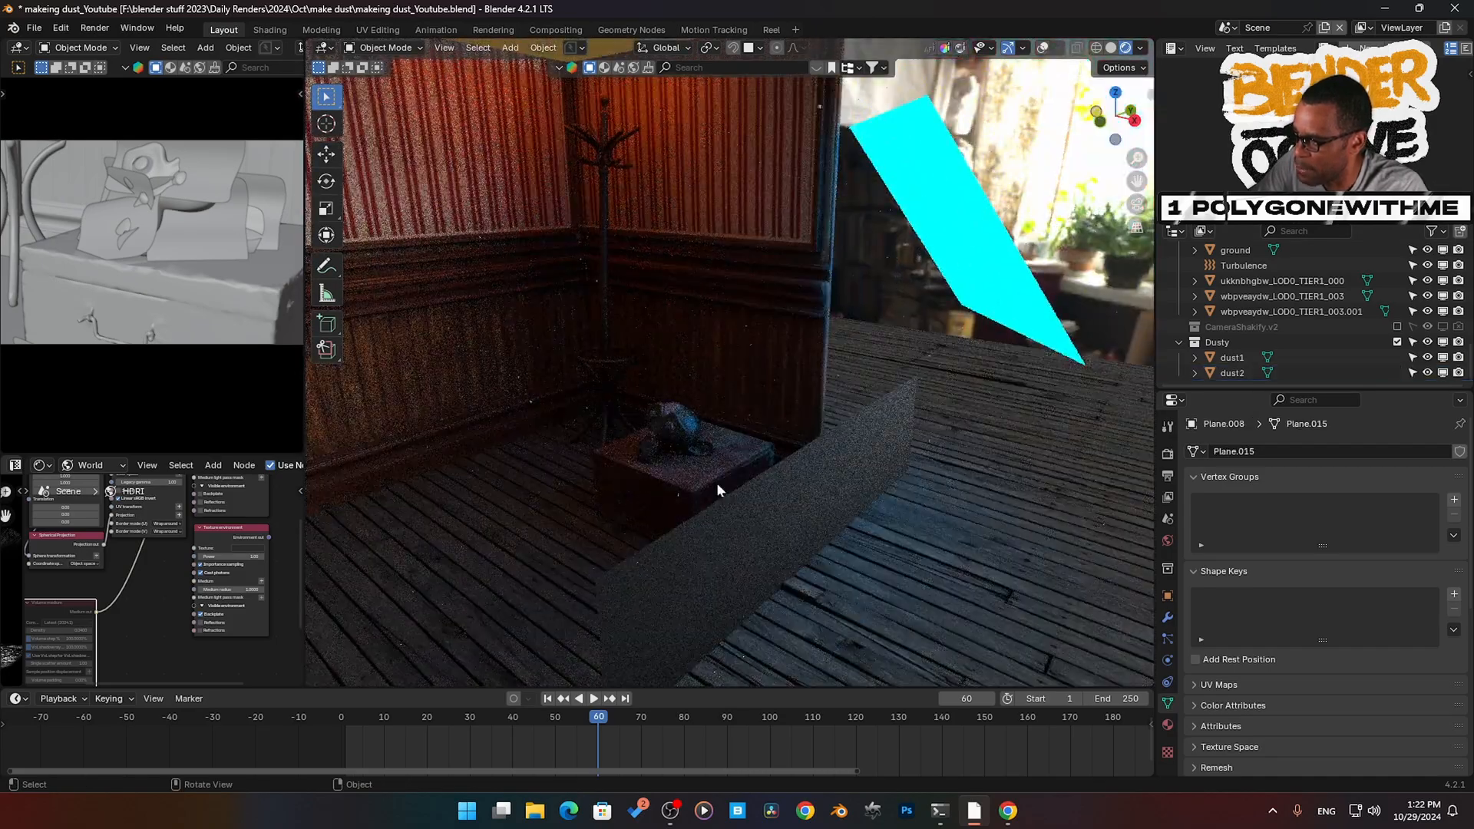
{"action": "left_click", "coordinate": [714, 476]}
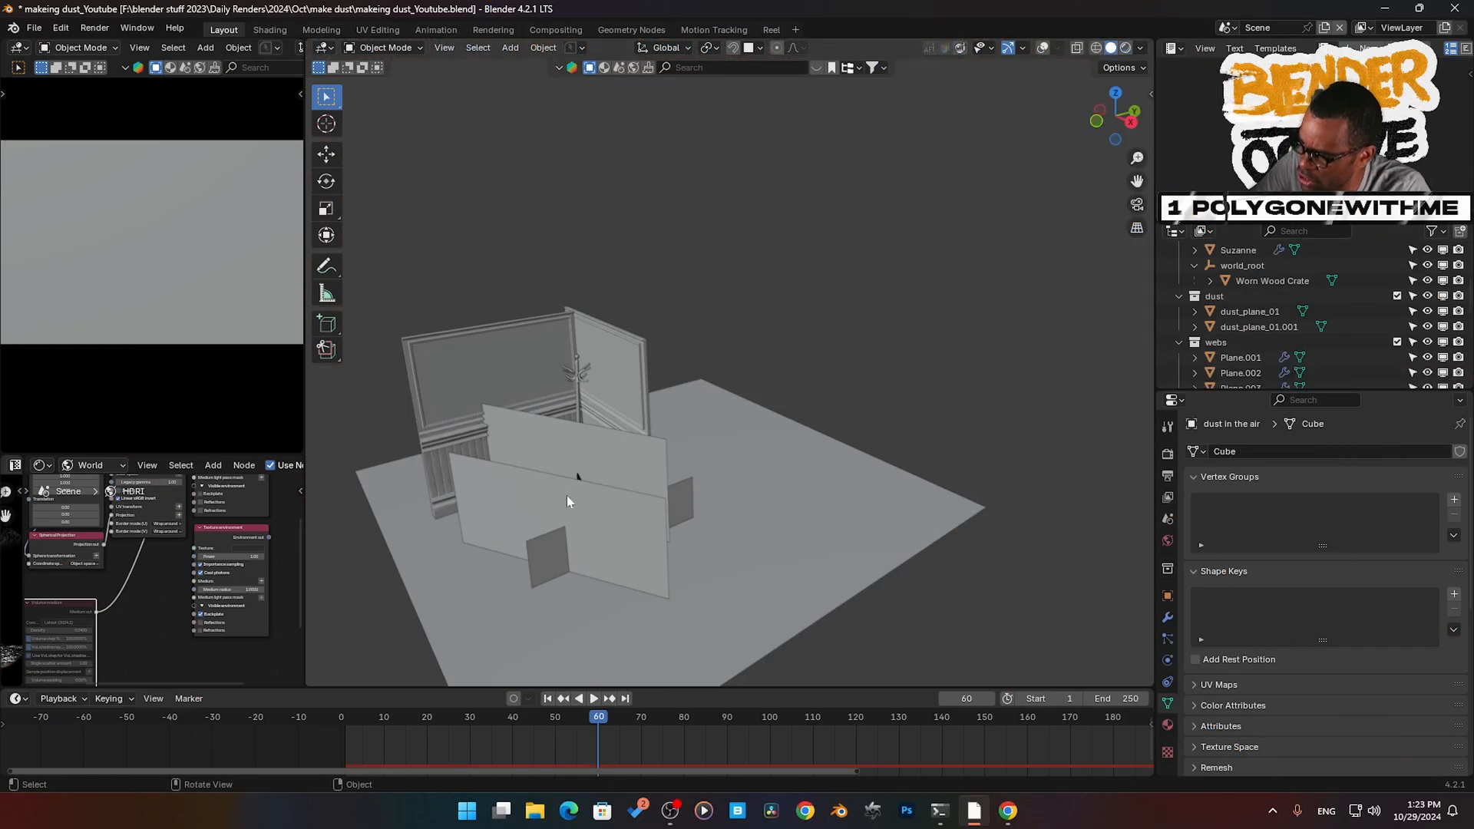
- Isolate dust_plane_01.001 in local view and preview it with rendered shading
{"action": "middle_click_drag", "start_coordinate": [567, 495], "coordinate": [699, 439]}
{"action": "left_click", "coordinate": [575, 451]}
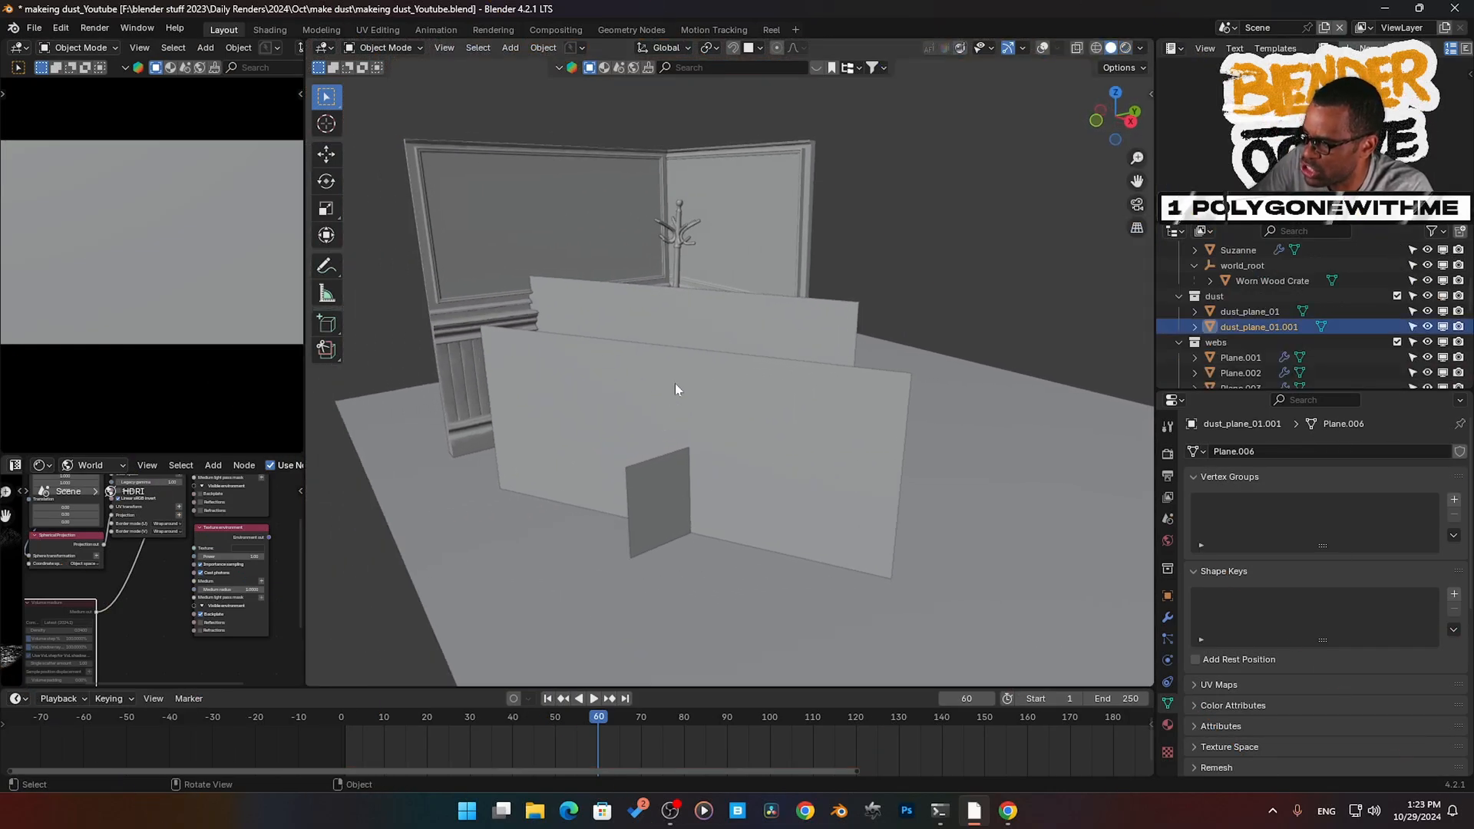
{"action": "key", "text": "KP_Divide"}
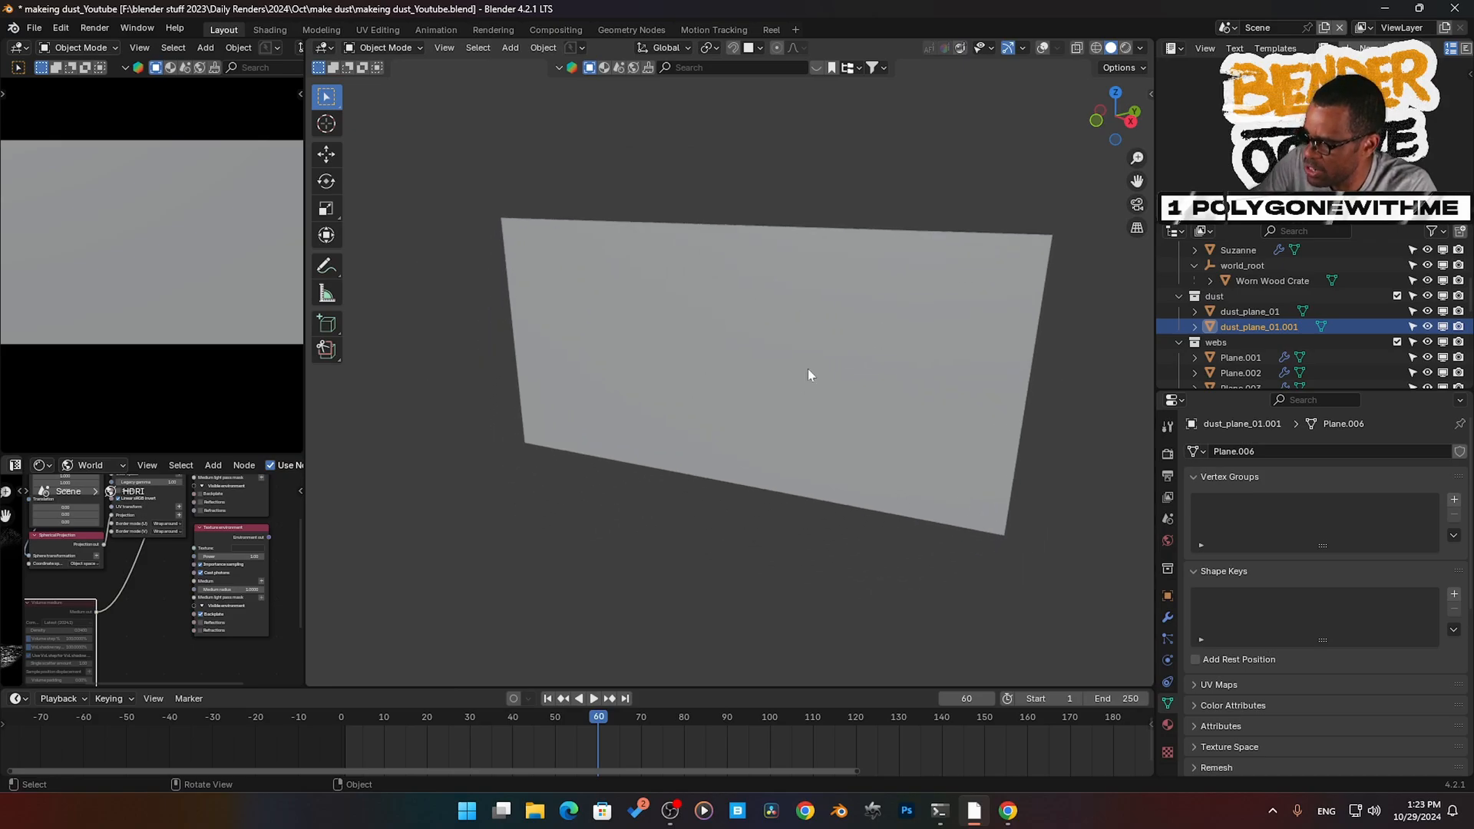
{"action": "left_click", "coordinate": [1125, 49]}
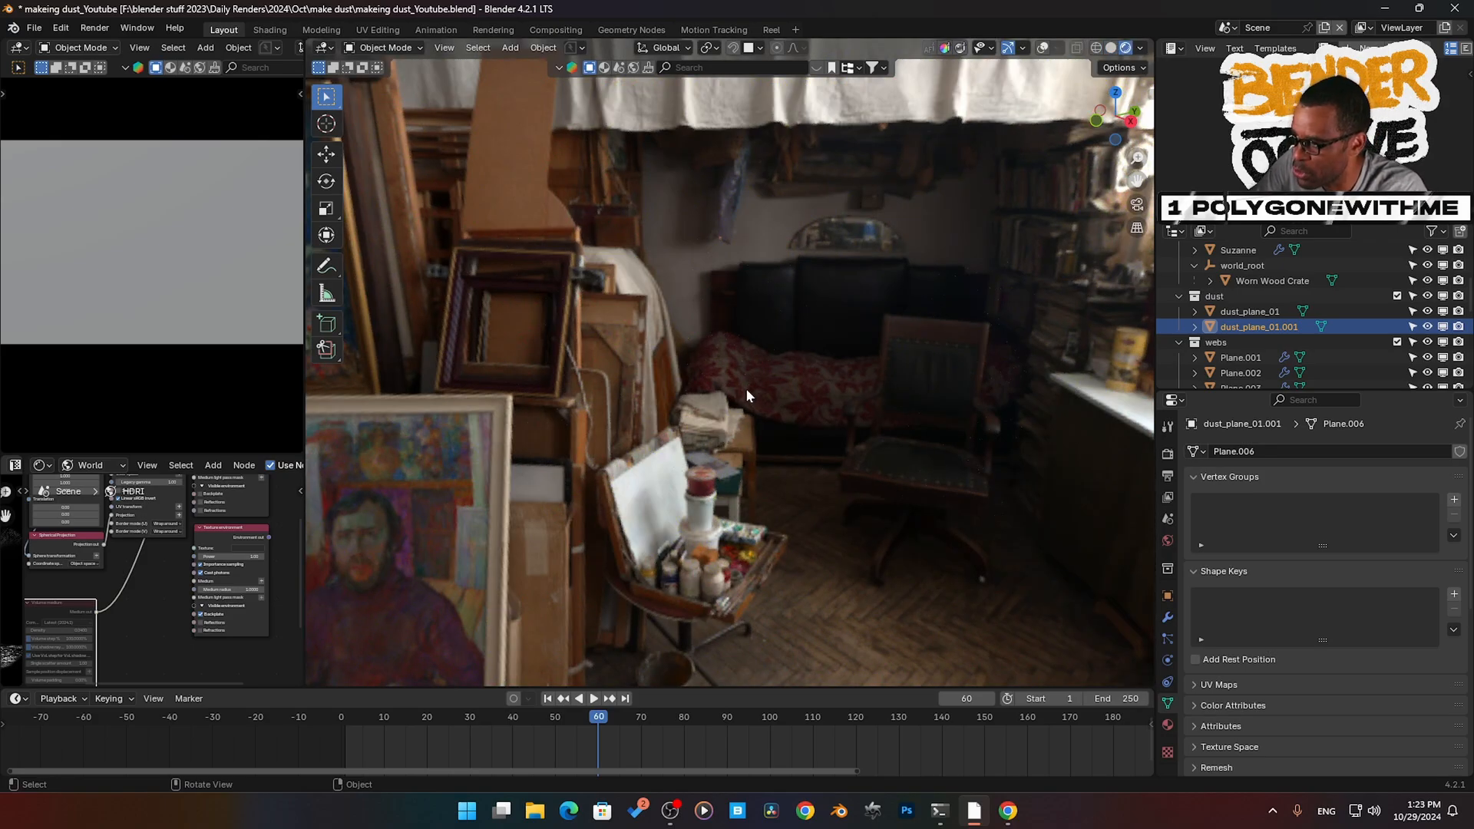
{"action": "middle_click_drag", "start_coordinate": [747, 391], "coordinate": [795, 385]}
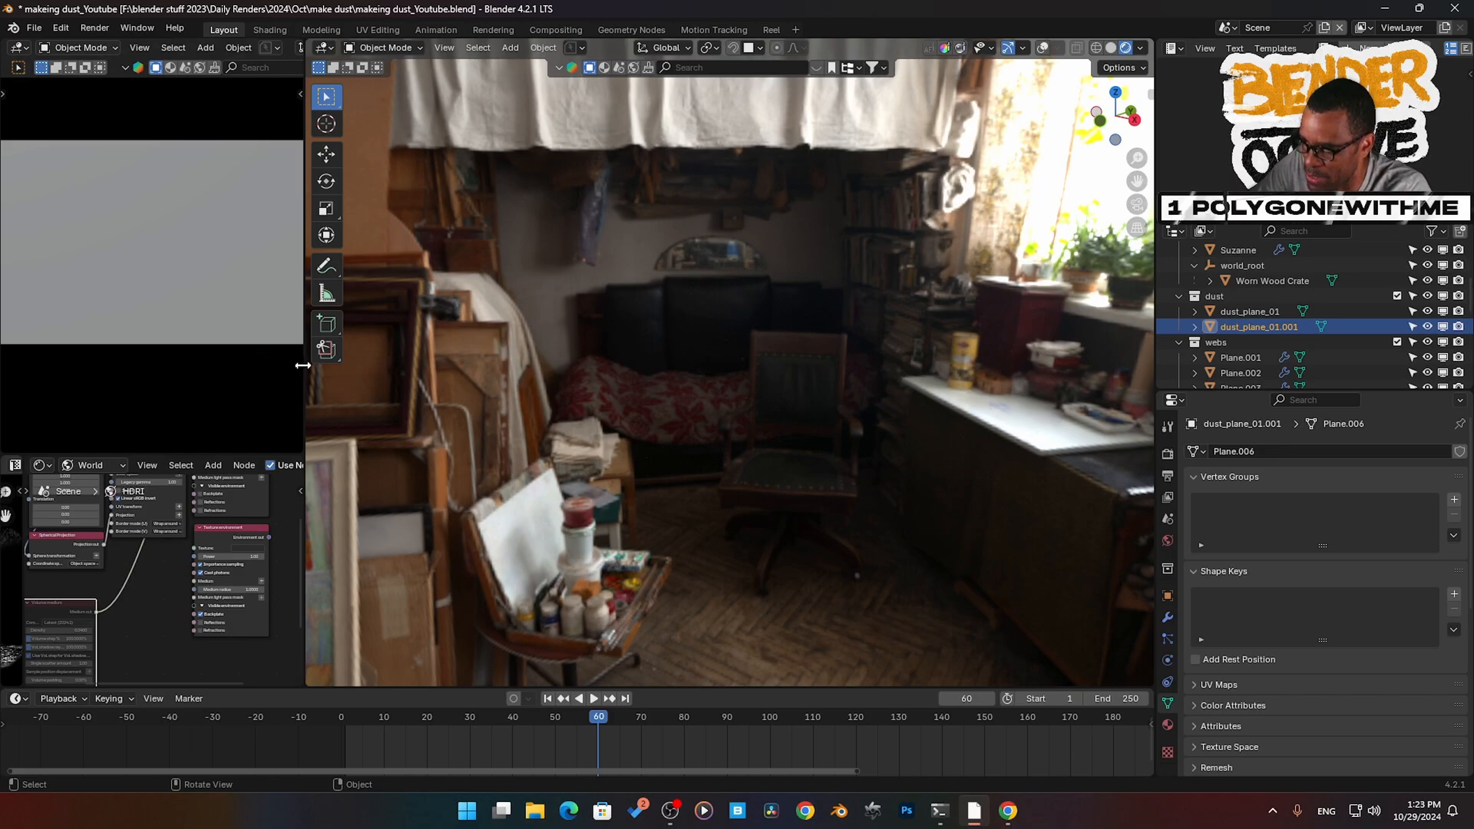
- Enlarge the node editor and connect the dust image's texture output to the Opacity input of the dust_01 Universal material
{"action": "left_click_drag", "start_coordinate": [302, 365], "coordinate": [536, 368]}
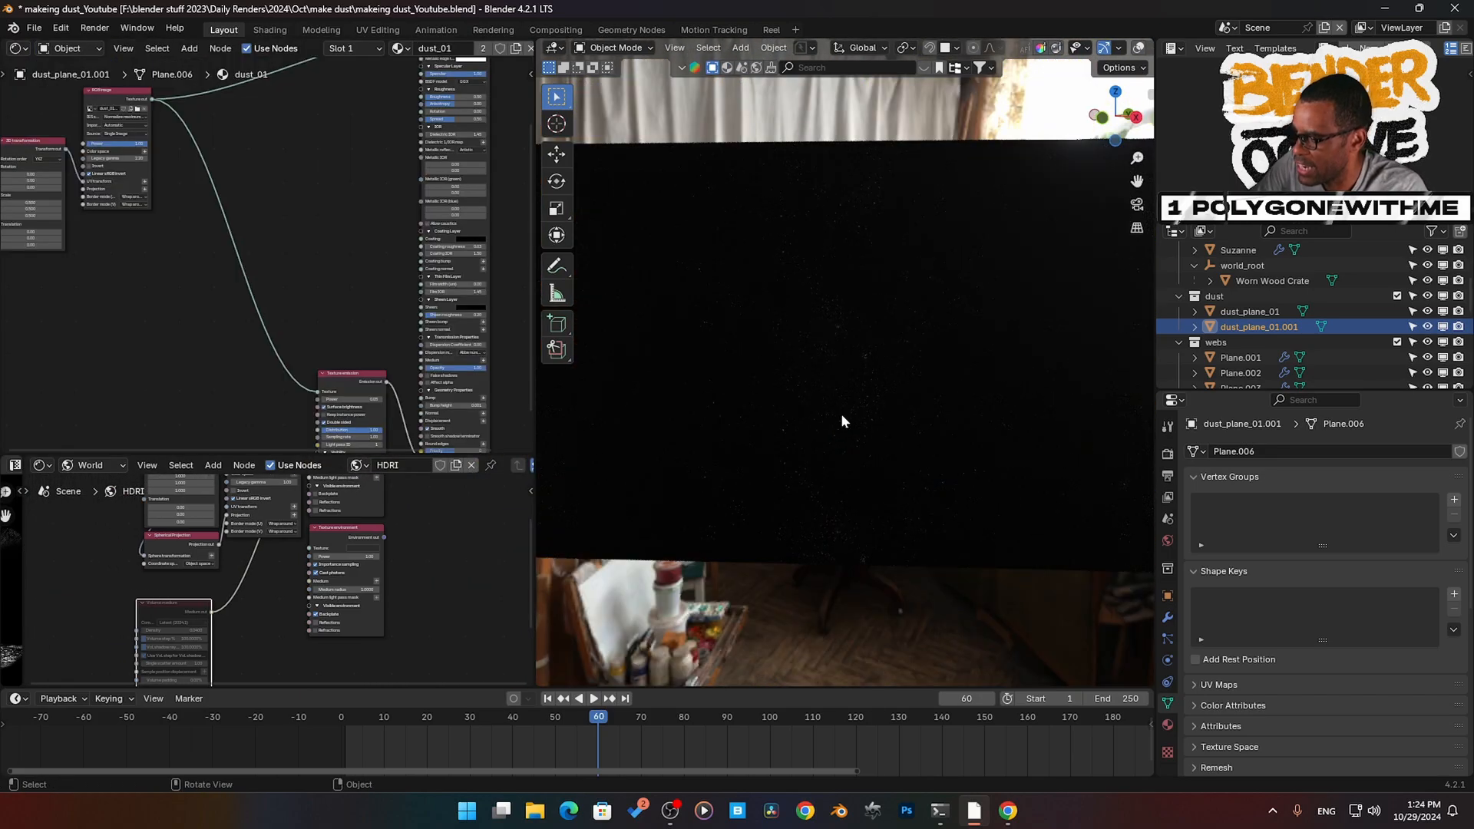
{"action": "scroll", "coordinate": [847, 421], "scroll_direction": "up", "scroll_amount": 4}
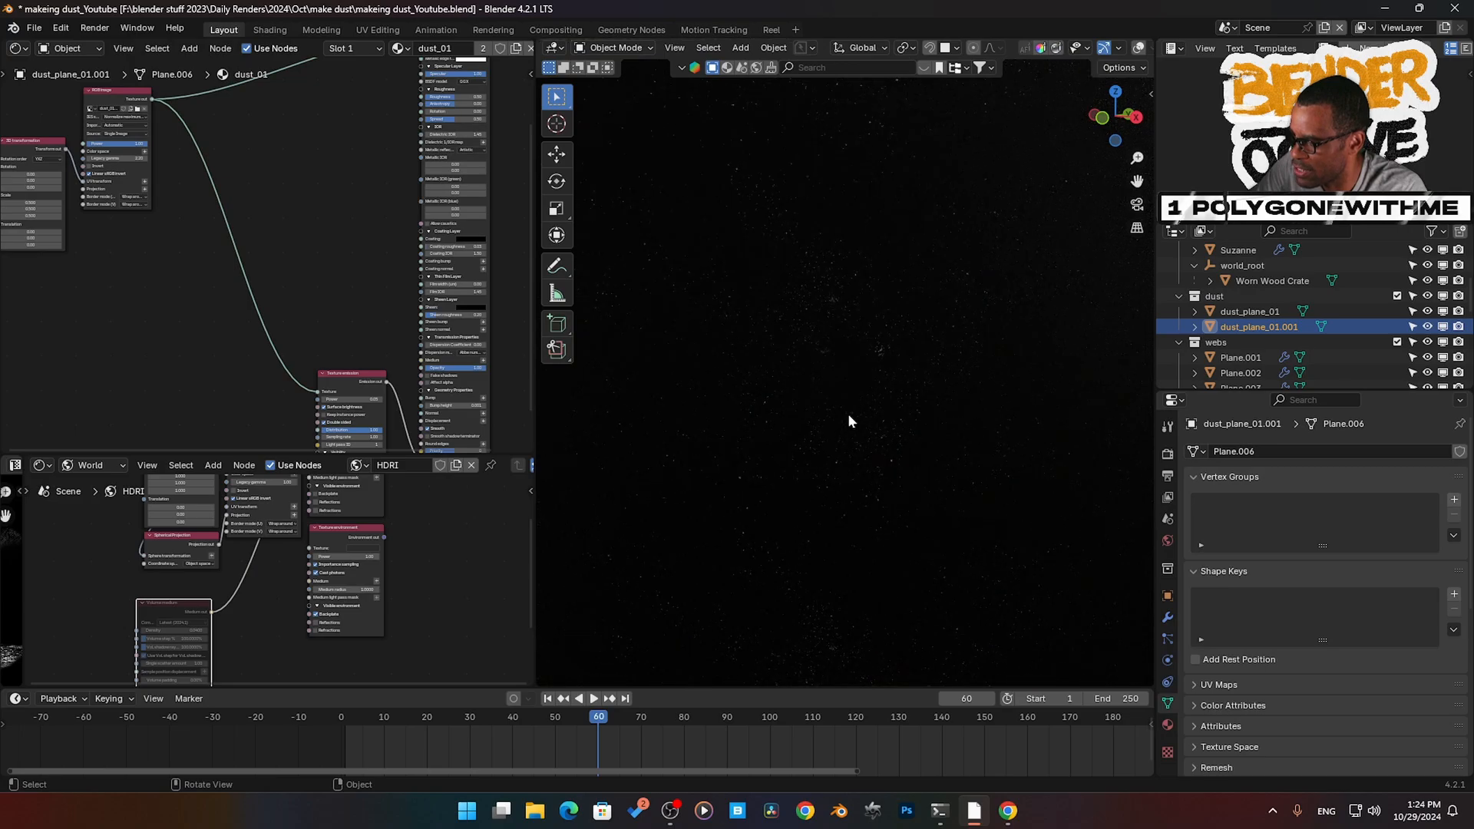
{"action": "scroll", "coordinate": [844, 413], "scroll_direction": "up", "scroll_amount": 5}
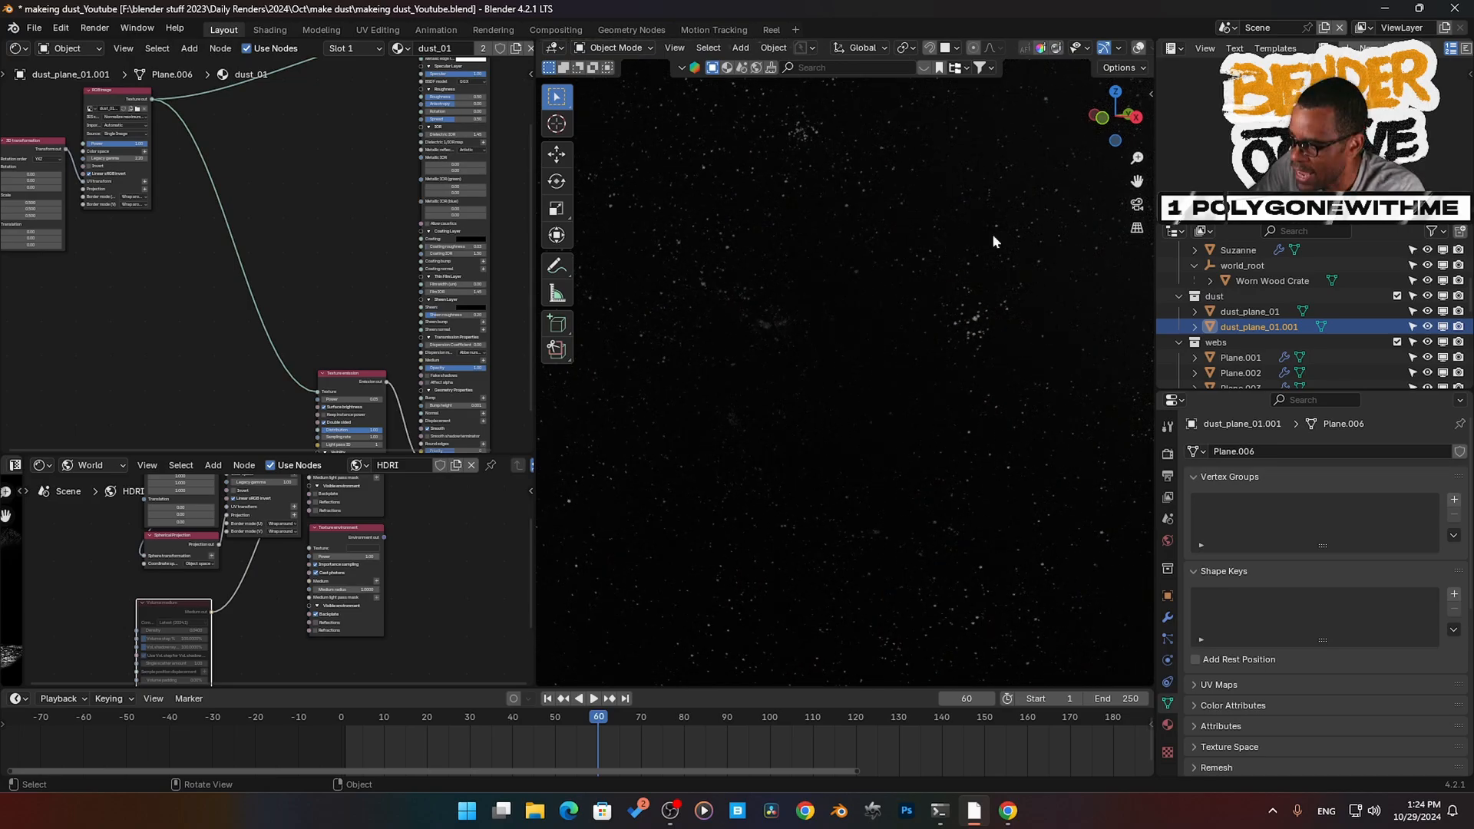
{"action": "middle_click_drag", "start_coordinate": [355, 187], "coordinate": [261, 236]}
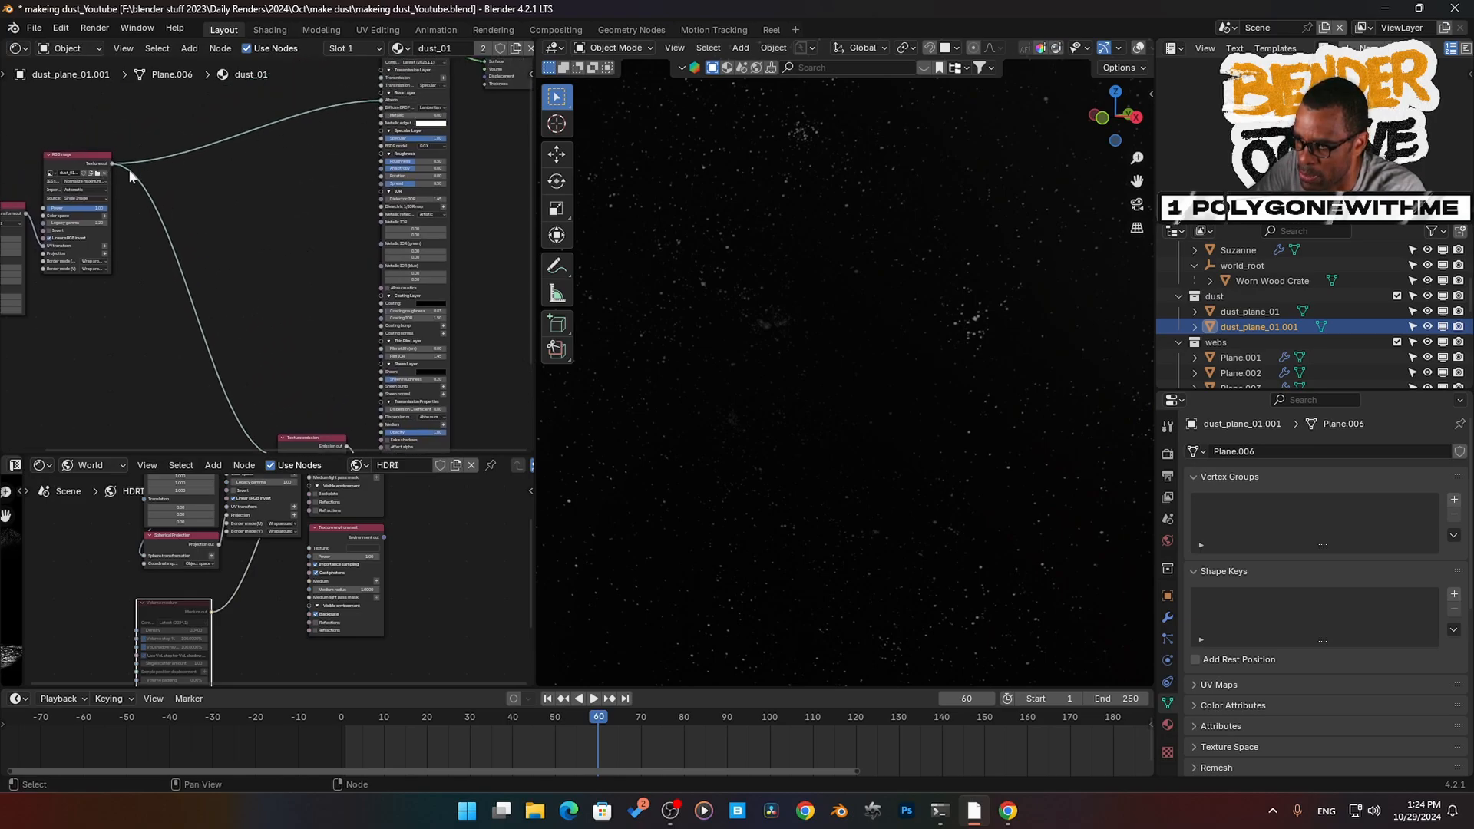
{"action": "middle_click_drag", "start_coordinate": [130, 177], "coordinate": [146, 110]}
{"action": "left_click_drag", "start_coordinate": [128, 97], "coordinate": [403, 410]}
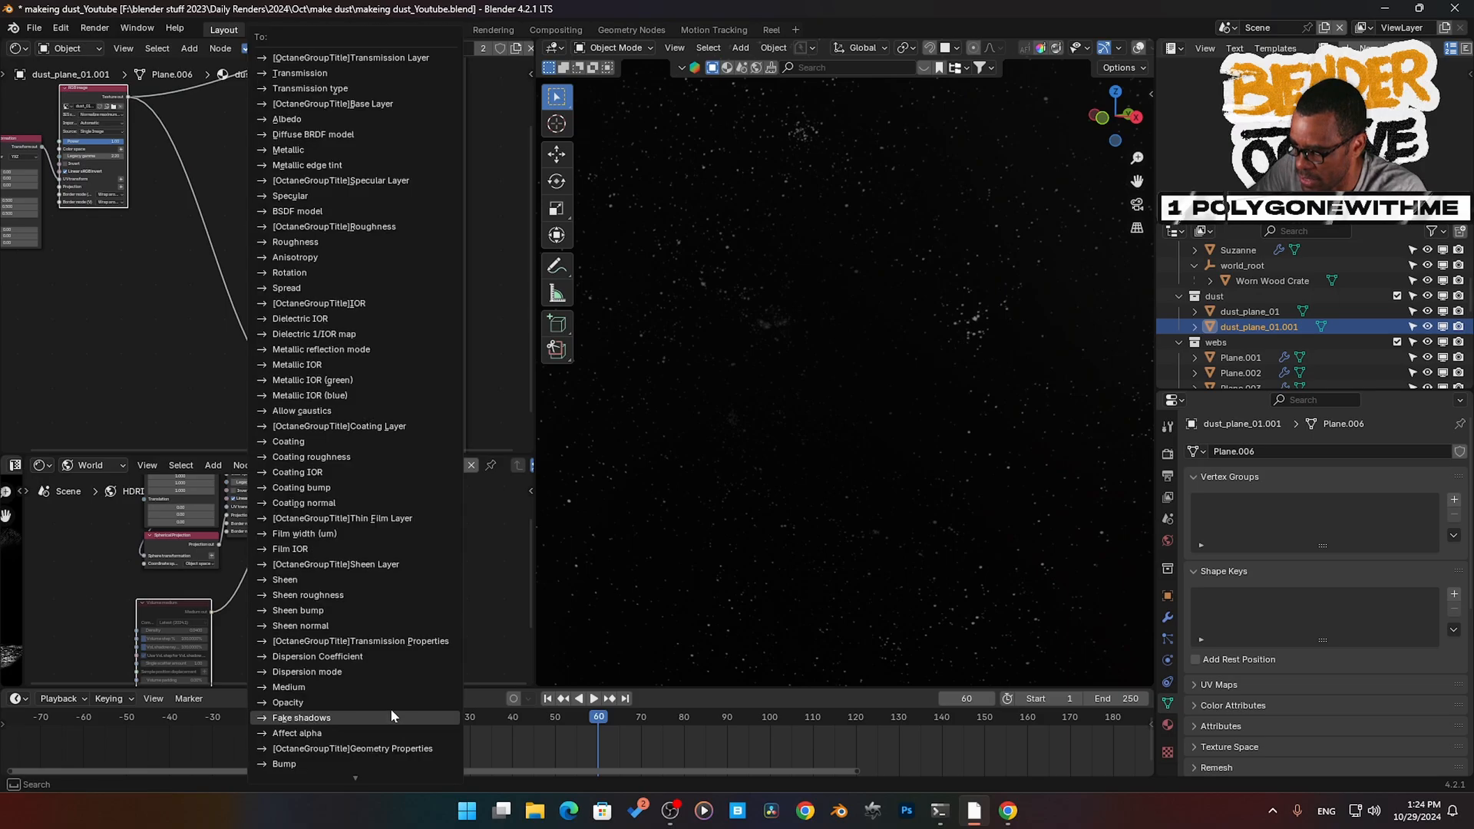
{"action": "left_click", "coordinate": [397, 700]}
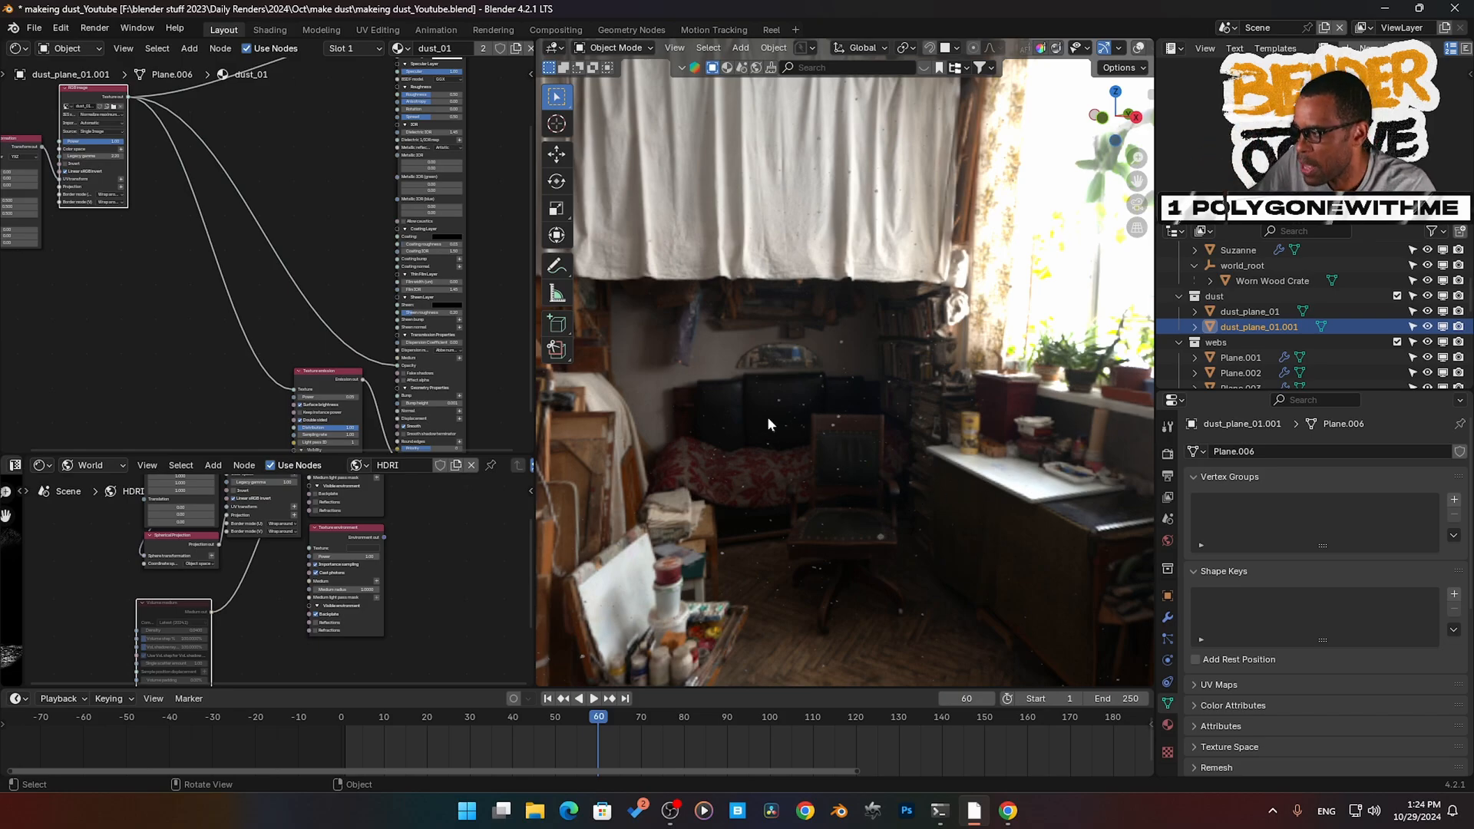
- Return from local view to the full scene and exclude the dust collection from the view layer
{"action": "left_click", "coordinate": [803, 441]}
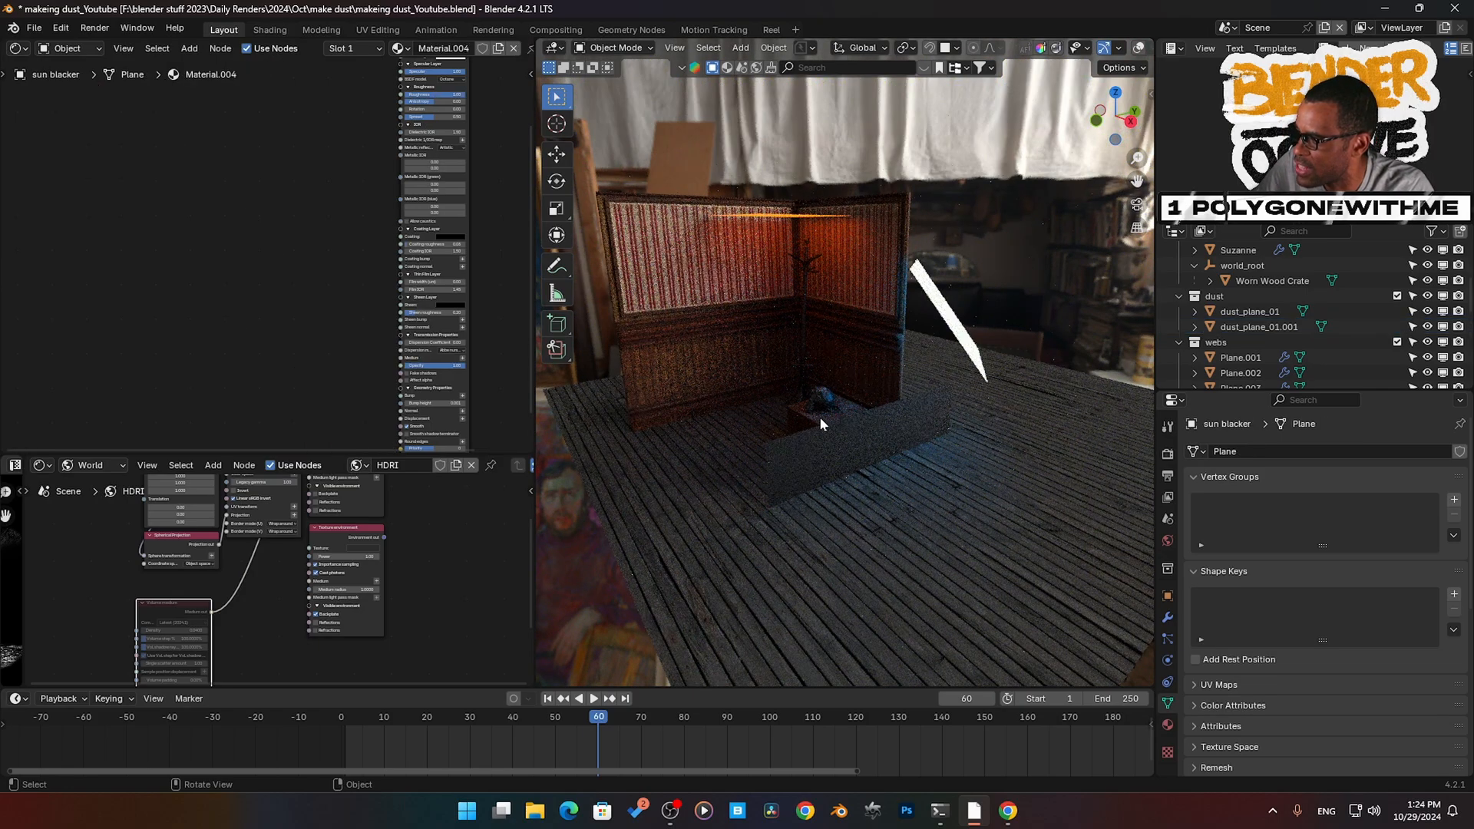
{"action": "scroll", "coordinate": [1252, 341], "scroll_direction": "up", "scroll_amount": 1}
{"action": "scroll", "coordinate": [1252, 342], "scroll_direction": "up", "scroll_amount": 3}
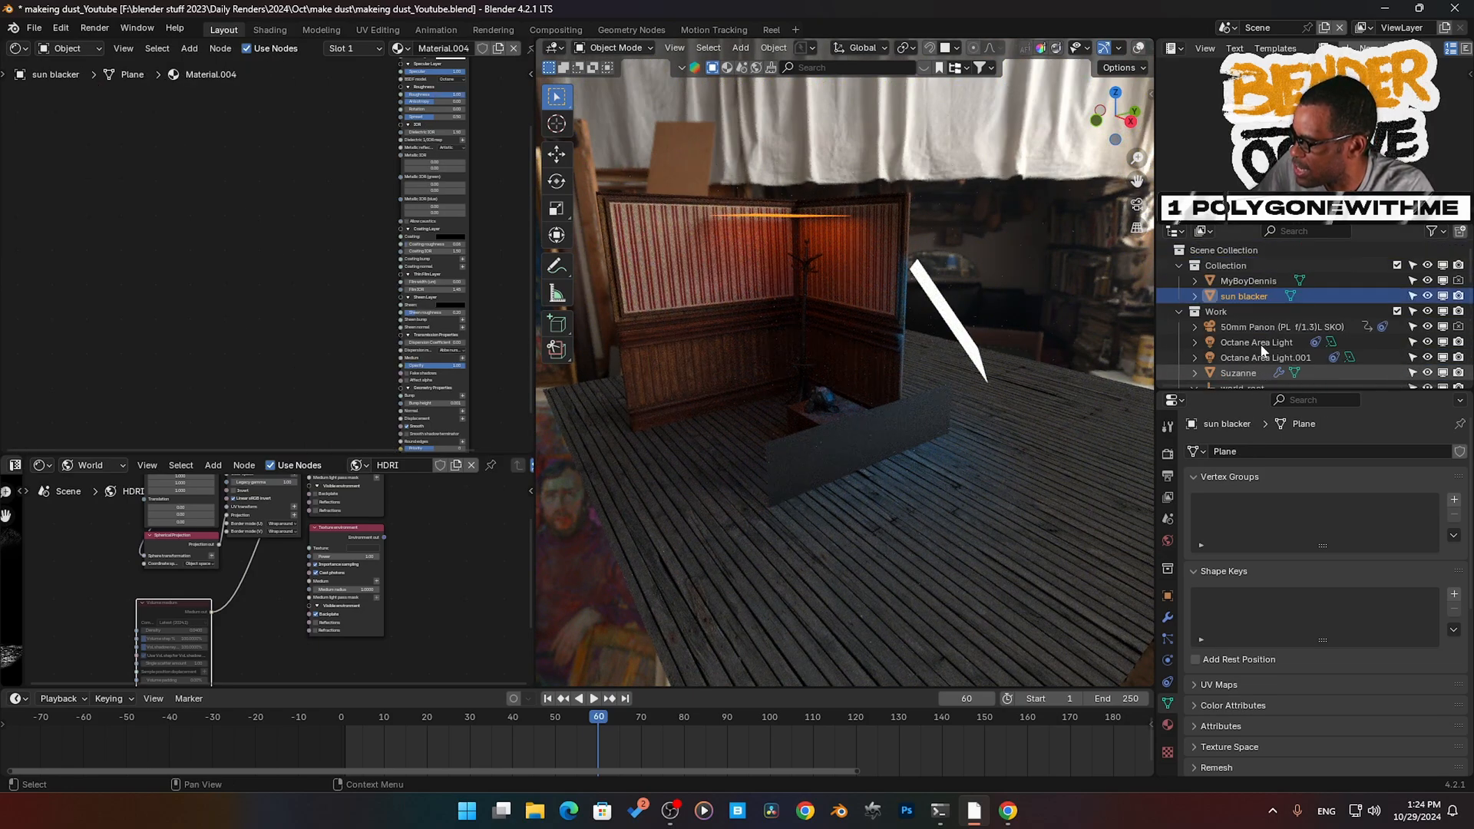
{"action": "left_click", "coordinate": [1259, 281]}
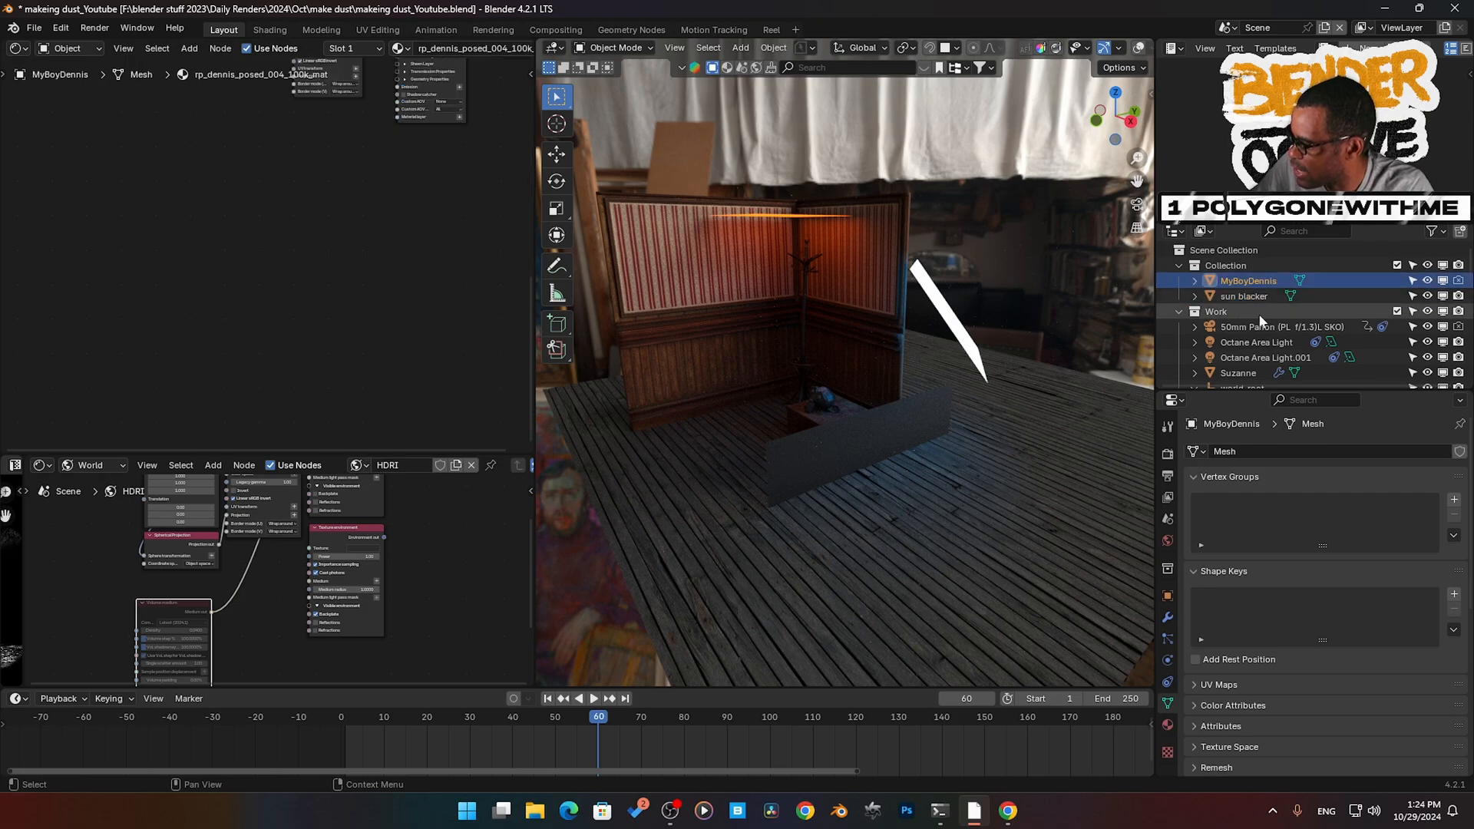
{"action": "scroll", "coordinate": [1257, 321], "scroll_direction": "down", "scroll_amount": 4}
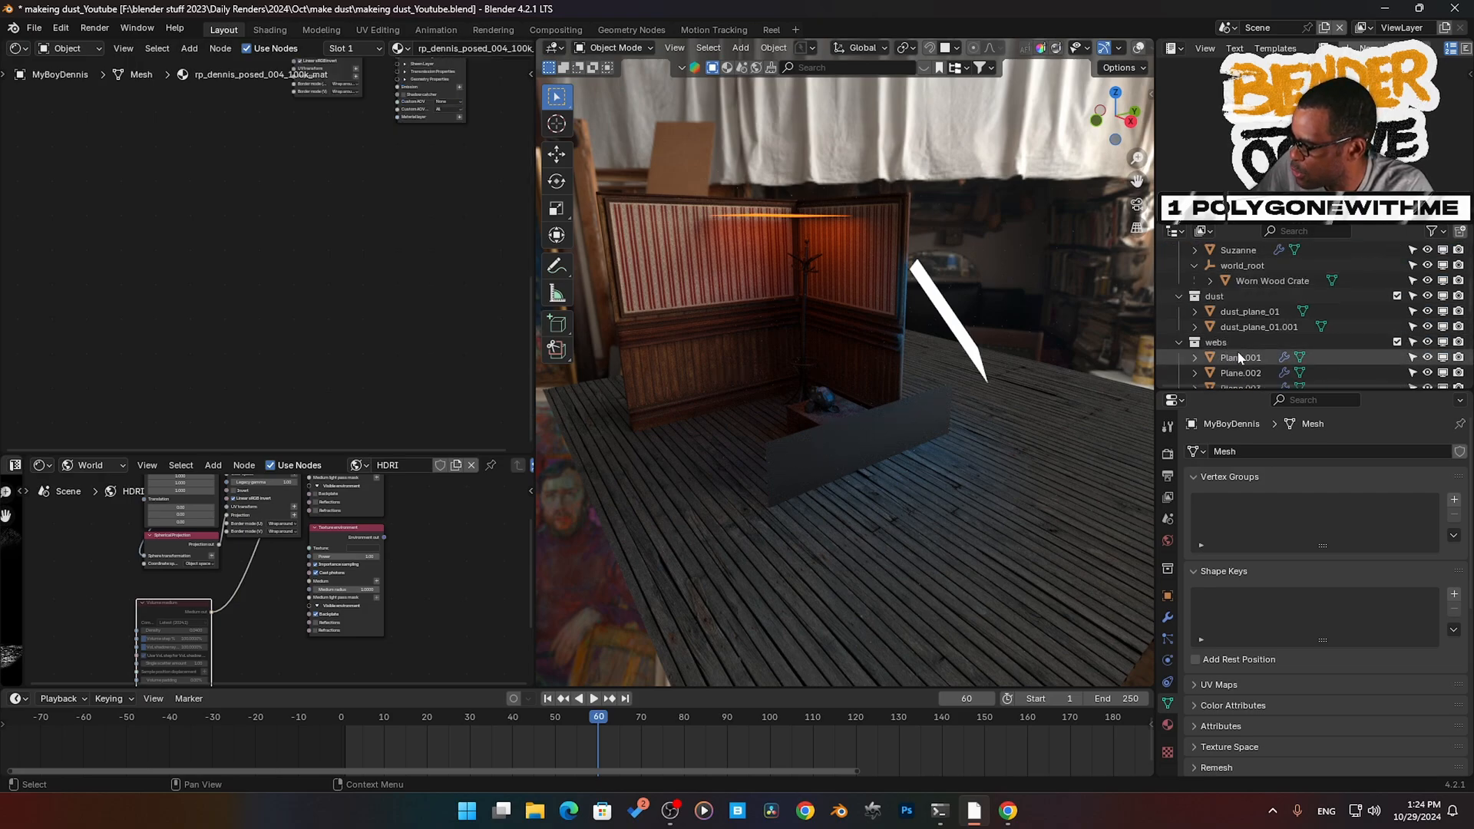
{"action": "left_click", "coordinate": [1397, 296]}
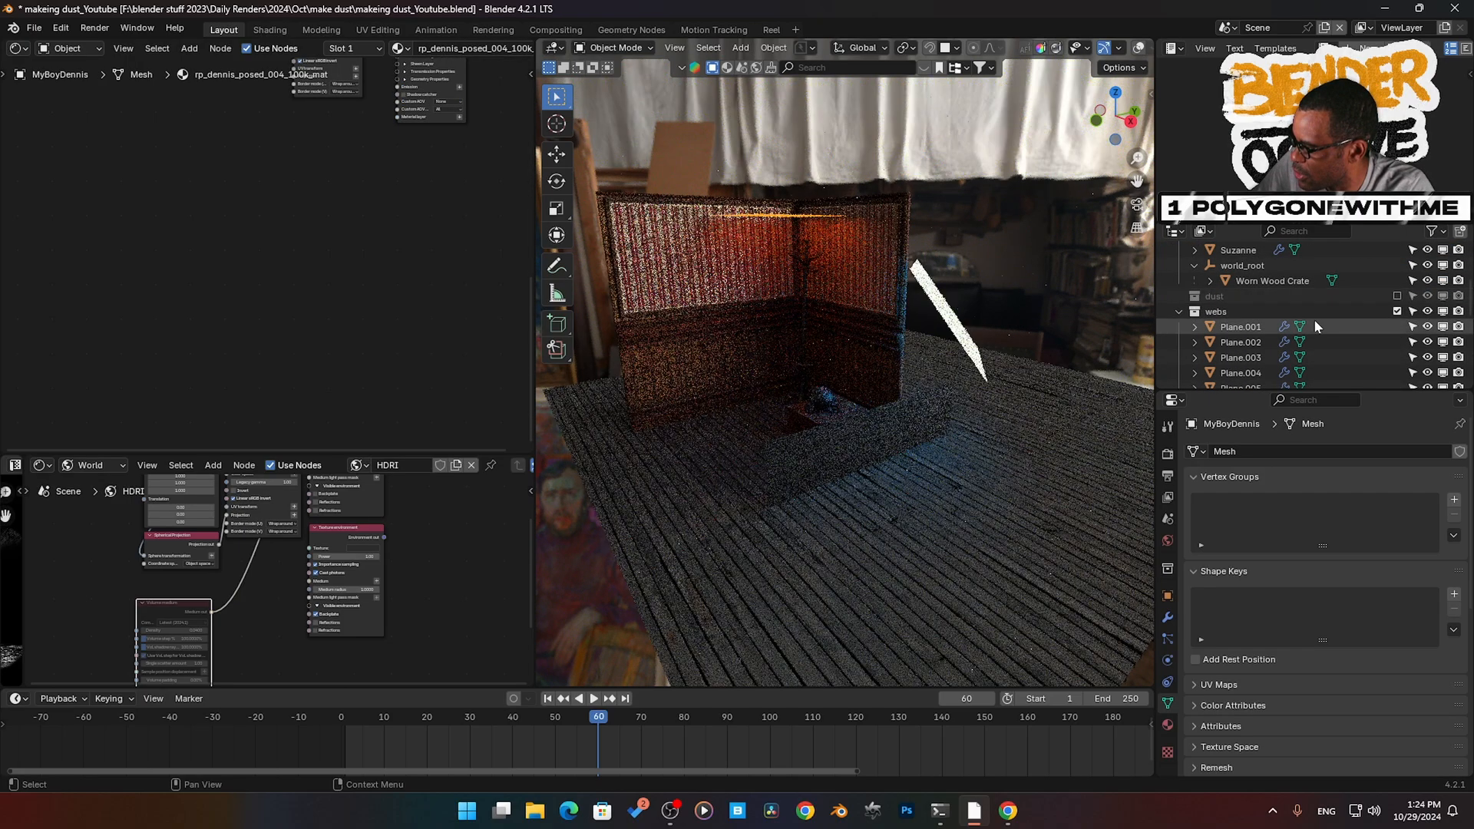
- Select the "dust in the air" object in the set collection and examine the area around the monkey's crate
{"action": "scroll", "coordinate": [1309, 322], "scroll_direction": "down", "scroll_amount": 8}
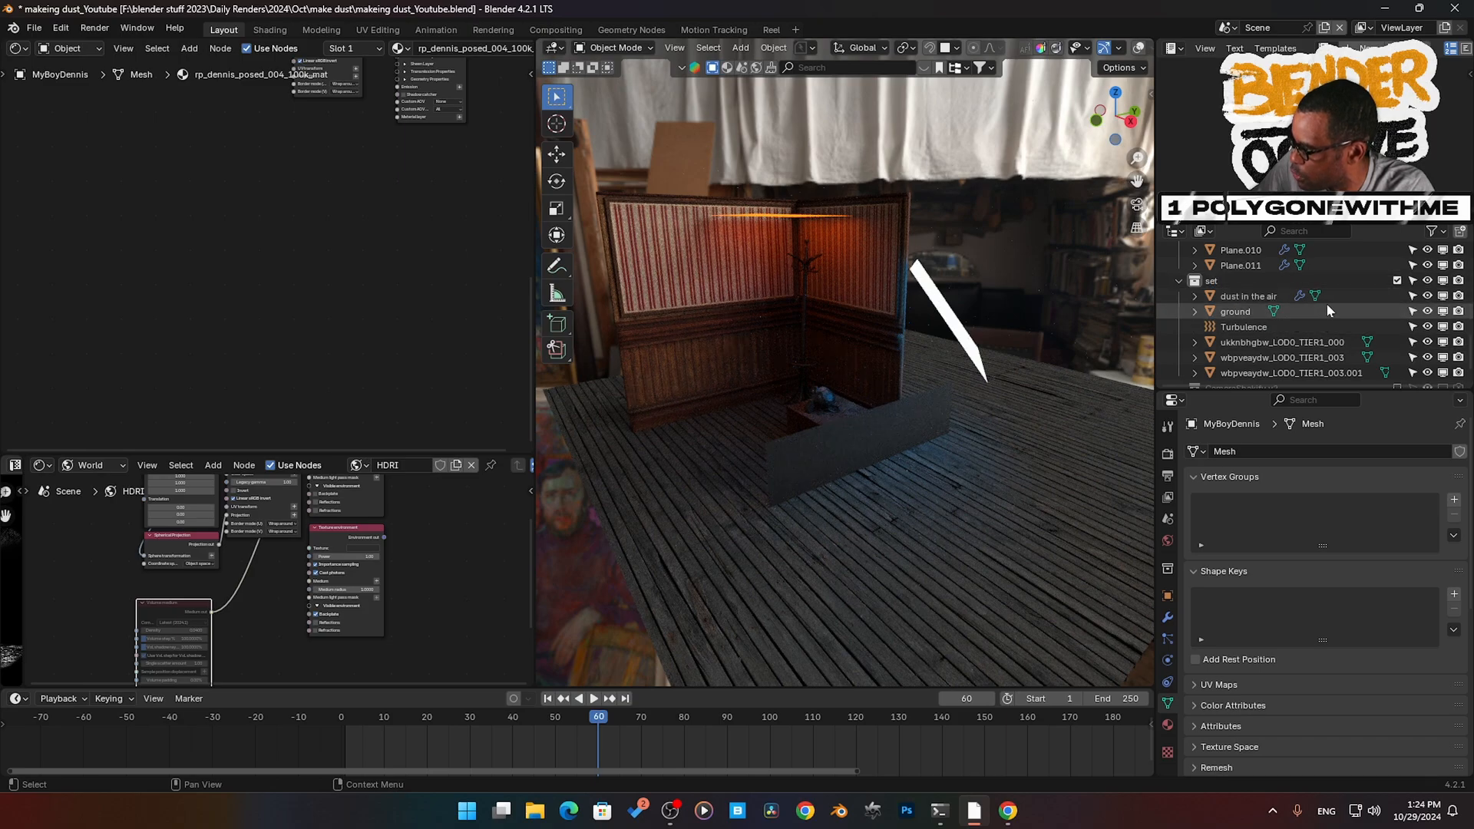
{"action": "left_click", "coordinate": [1263, 302]}
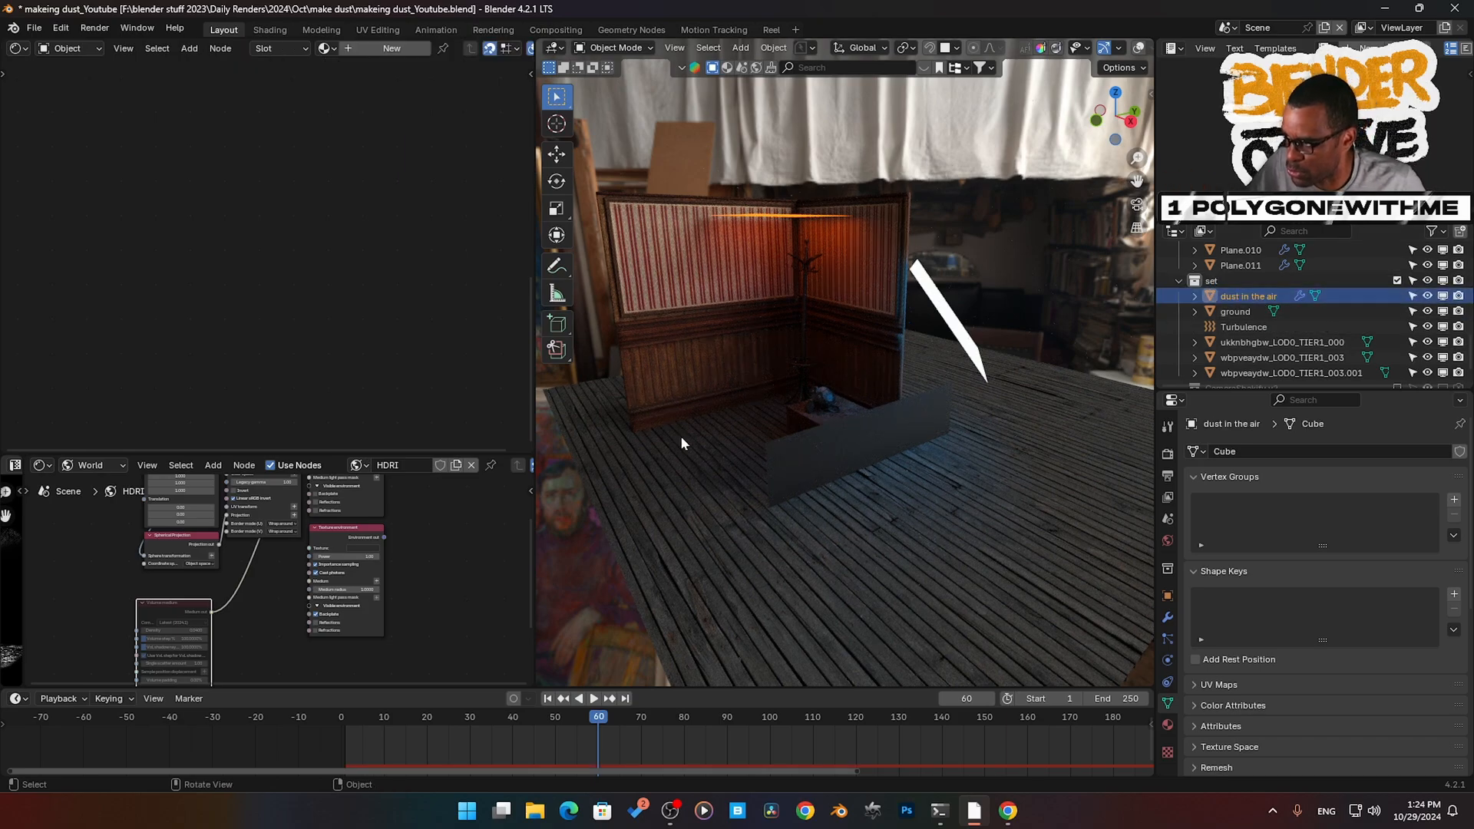
{"action": "middle_click_drag", "start_coordinate": [739, 449], "coordinate": [737, 230]}
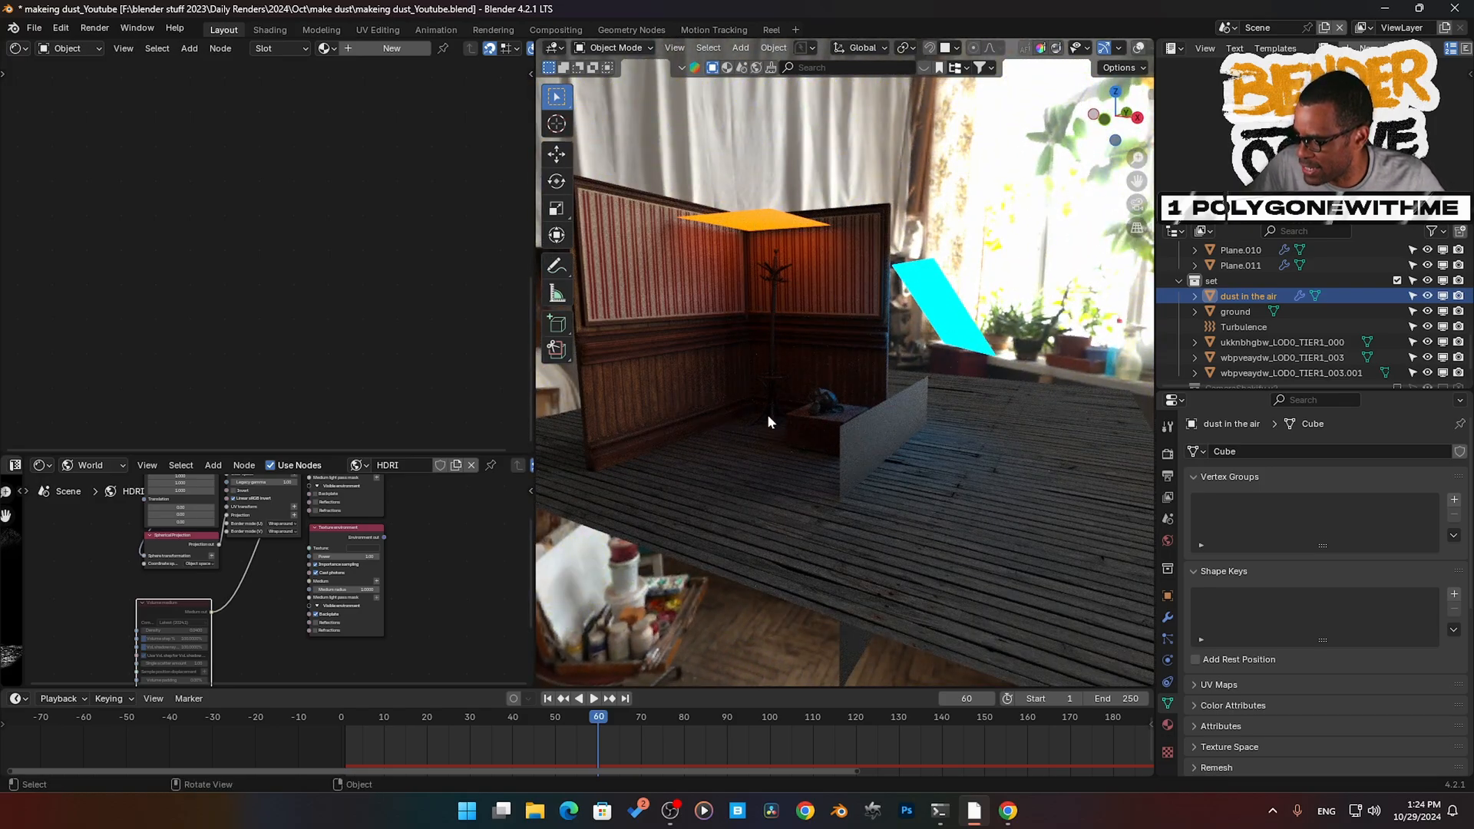
{"action": "scroll", "coordinate": [773, 403], "scroll_direction": "up", "scroll_amount": 3}
{"action": "middle_click_drag", "start_coordinate": [940, 254], "coordinate": [995, 267]}
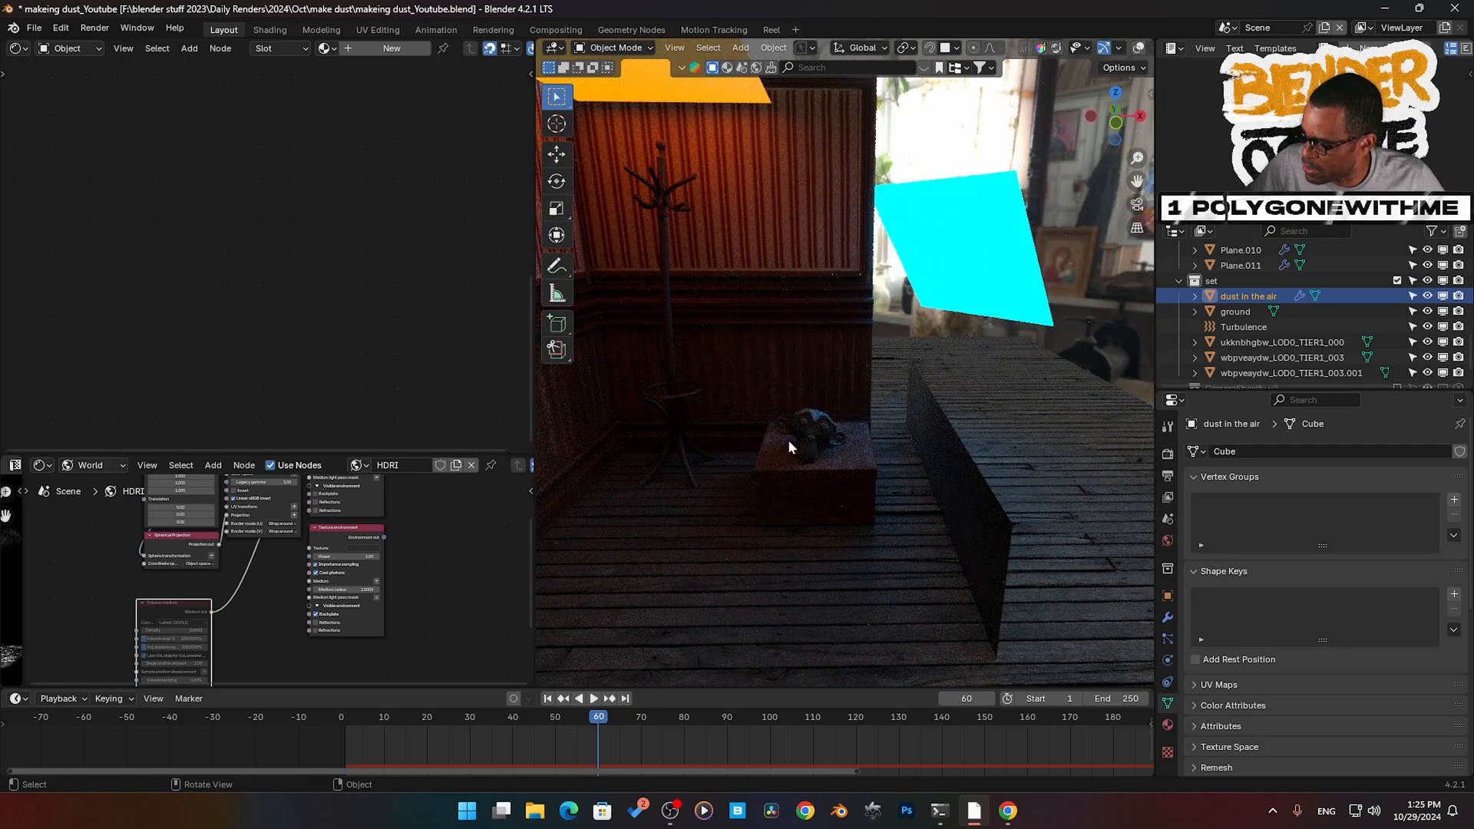
{"action": "scroll", "coordinate": [787, 439], "scroll_direction": "up", "scroll_amount": 3}
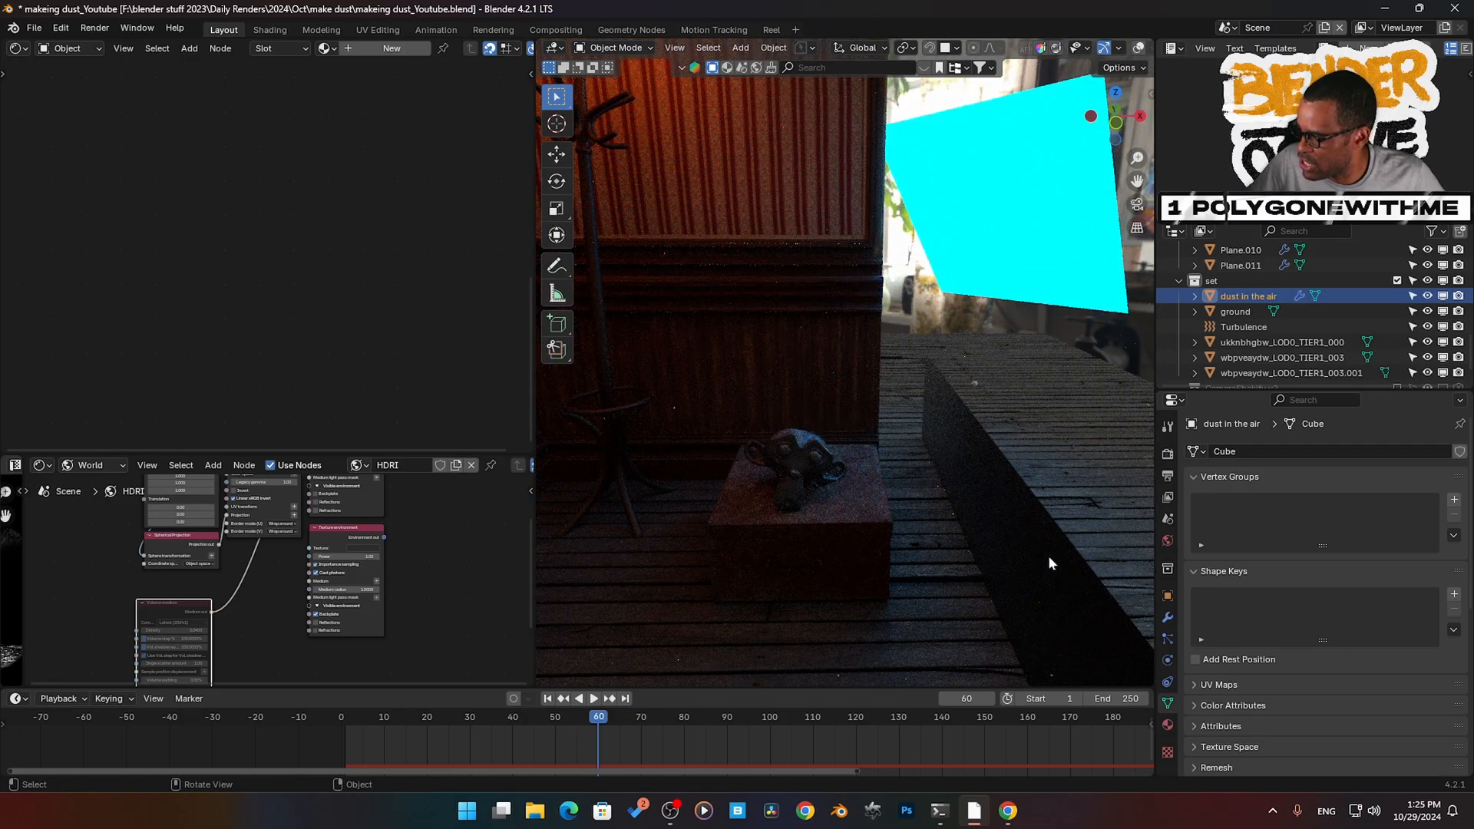
- Show the HDRI world's texture environment settings and view the monkey through the camera
{"action": "left_click", "coordinate": [1168, 540]}
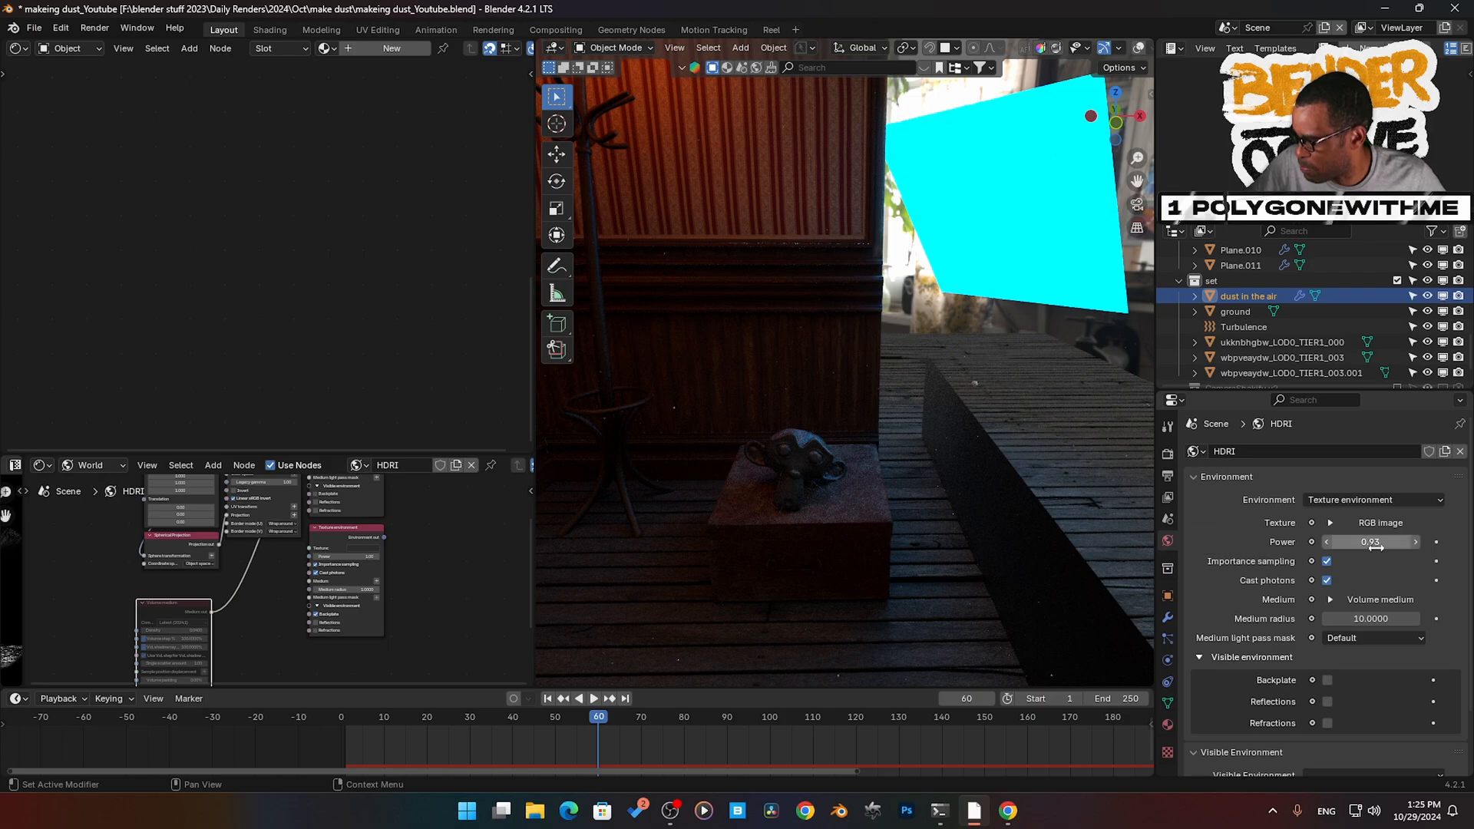
{"action": "key", "text": "KP_0"}
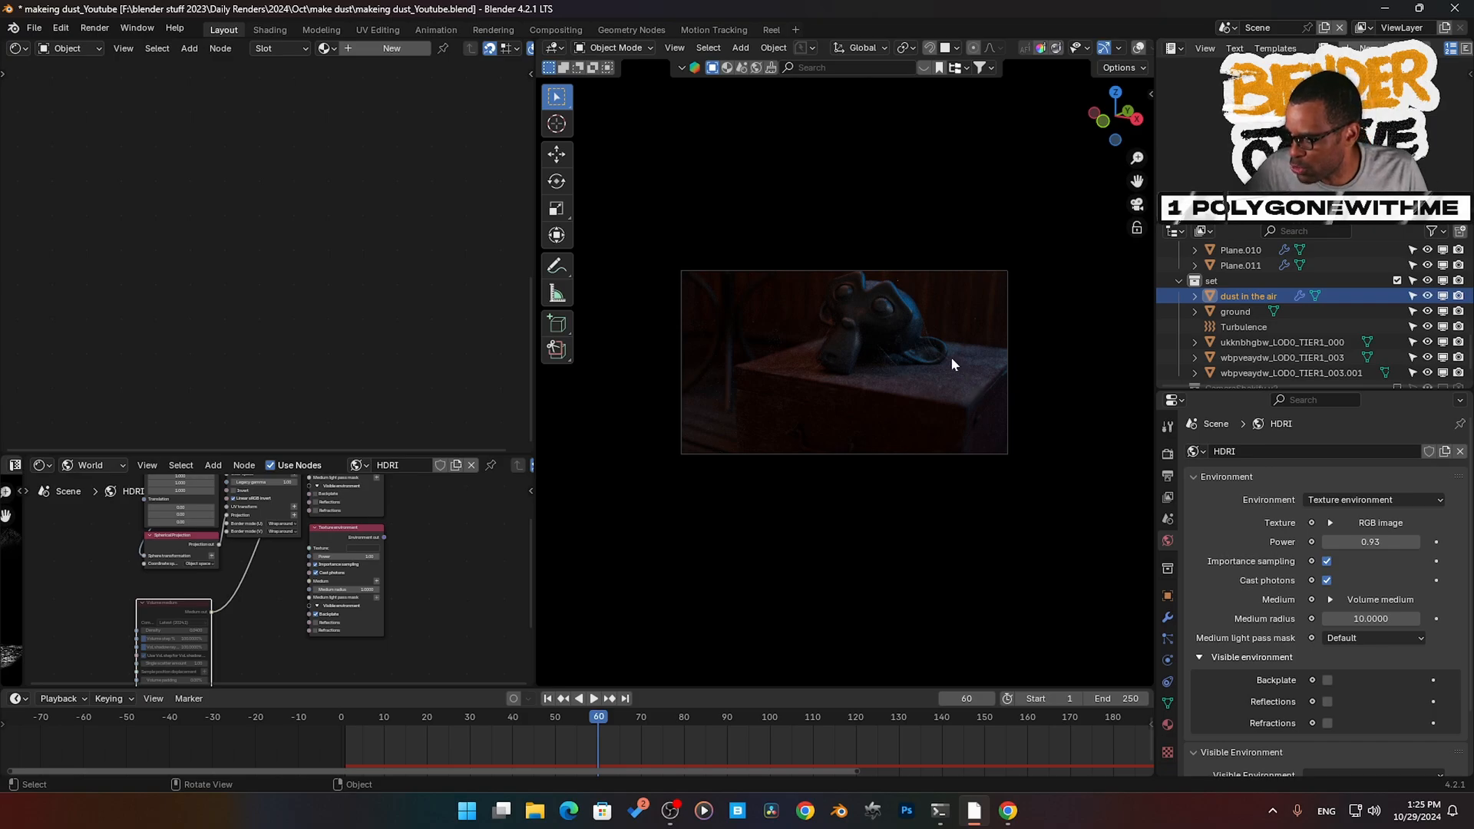
{"action": "scroll", "coordinate": [951, 356], "scroll_direction": "up", "scroll_amount": 3}
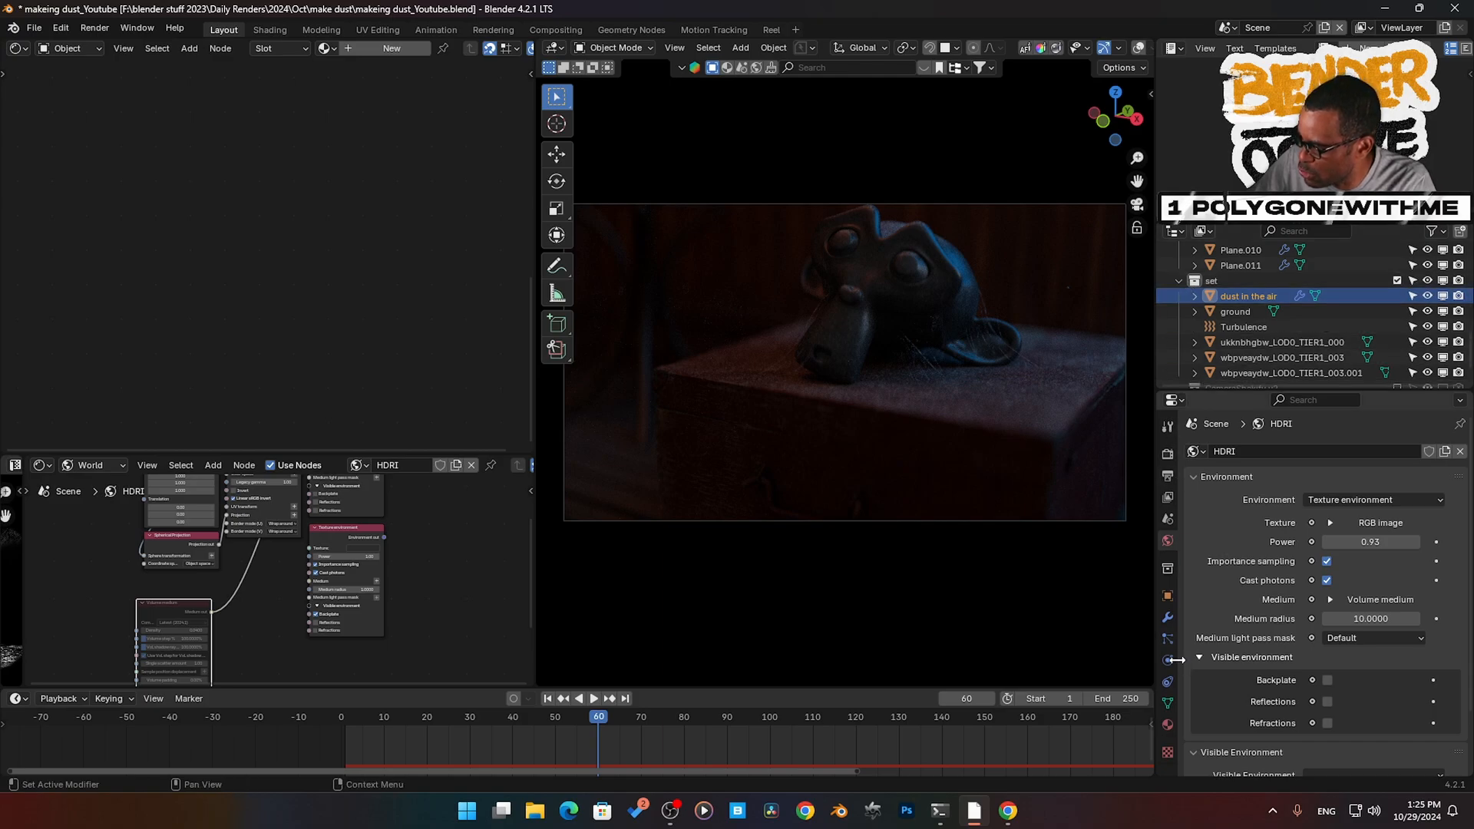
- Select the 50mm Panon camera in the Work collection and show its Octane Camera settings
{"action": "left_click", "coordinate": [1168, 453]}
{"action": "scroll", "coordinate": [1244, 303], "scroll_direction": "up", "scroll_amount": 8}
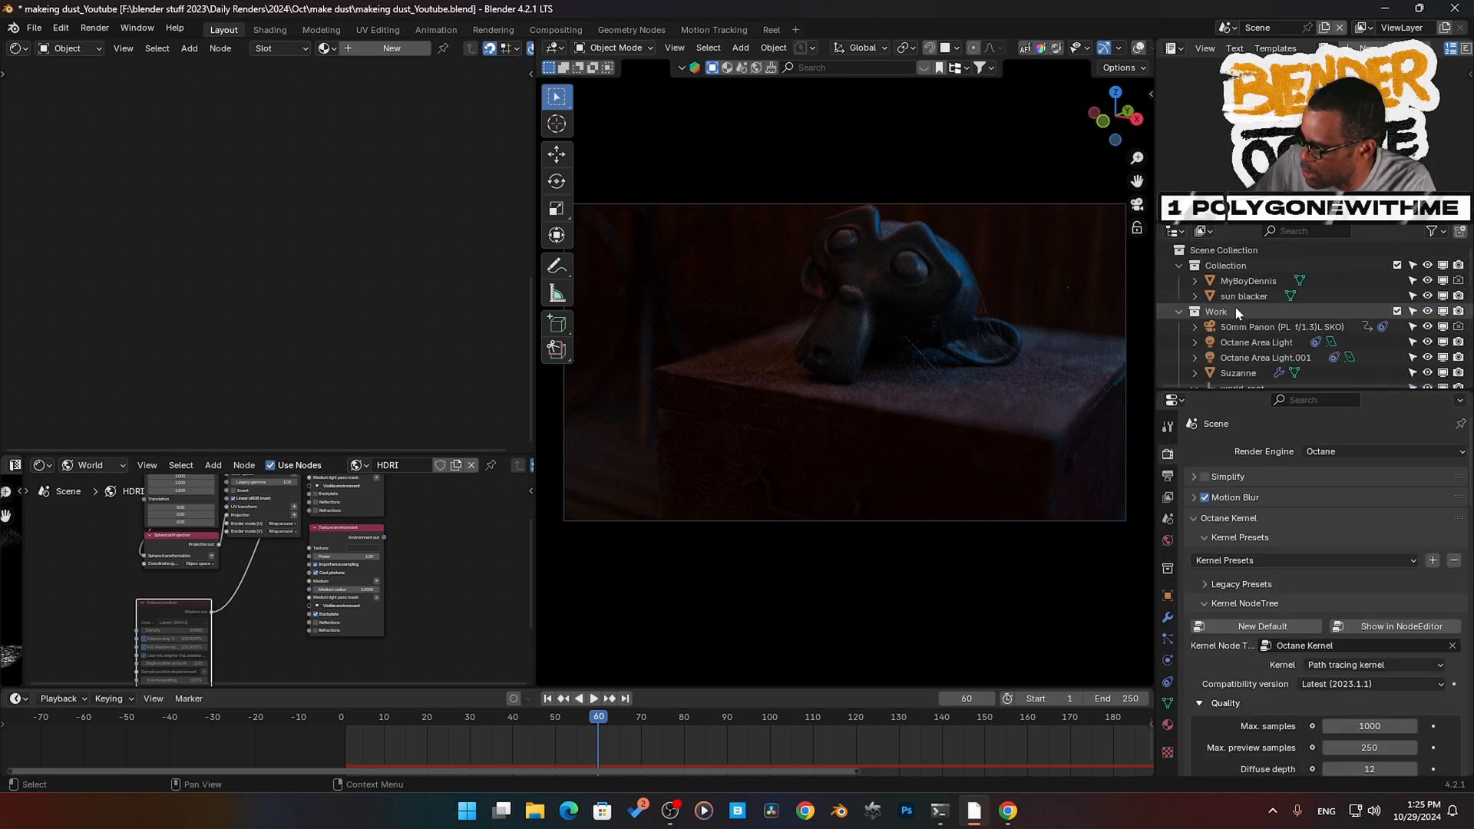
{"action": "left_click", "coordinate": [1259, 327]}
{"action": "left_click", "coordinate": [1168, 660]}
{"action": "scroll", "coordinate": [1203, 650], "scroll_direction": "down", "scroll_amount": 5}
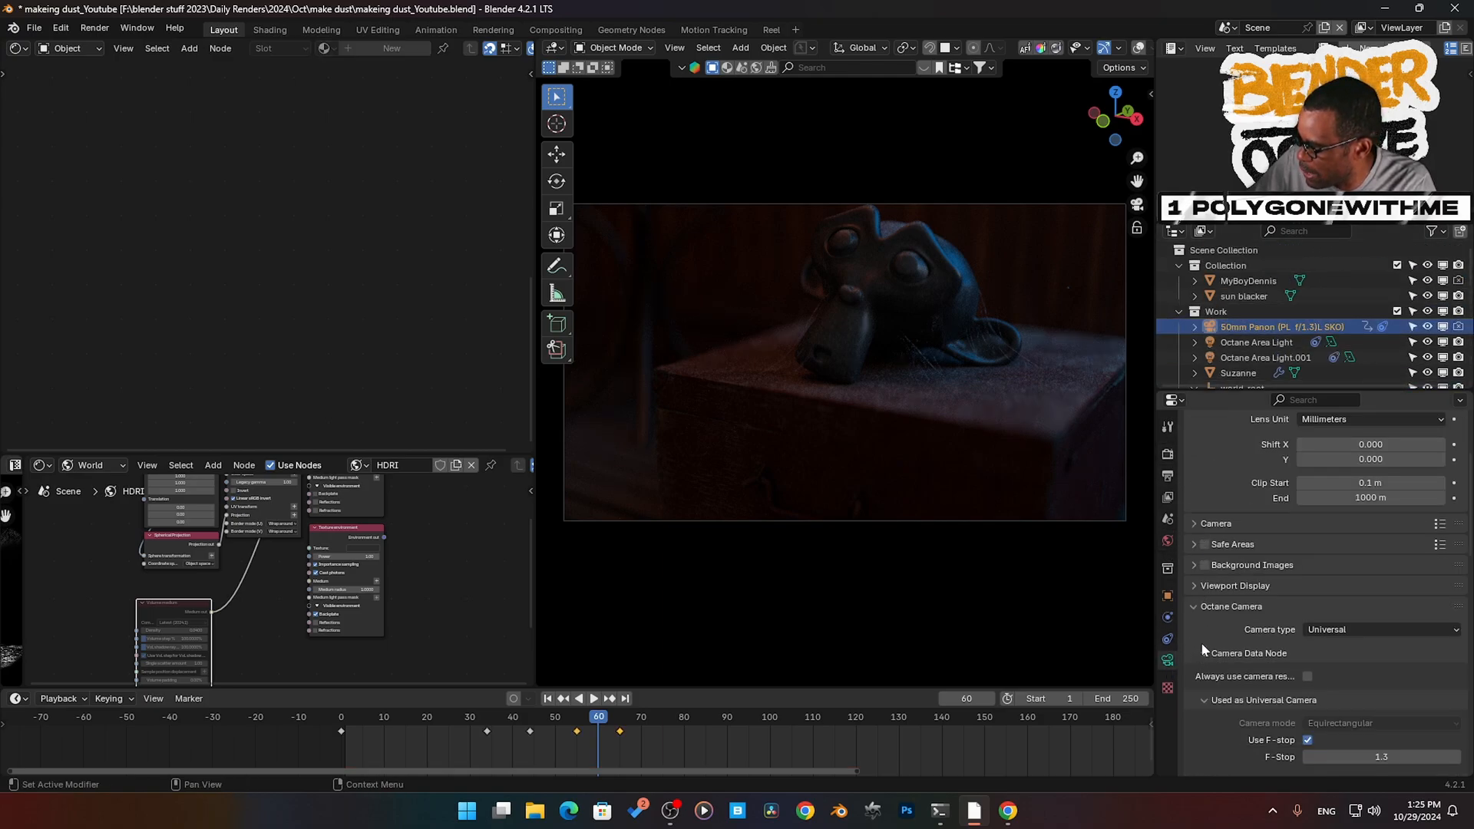
{"action": "scroll", "coordinate": [1128, 47], "scroll_direction": "down", "scroll_amount": 3}
- Switch the viewport to solid shading, play the camera animation, and stop playback at frame 139
{"action": "left_click", "coordinate": [1110, 47]}
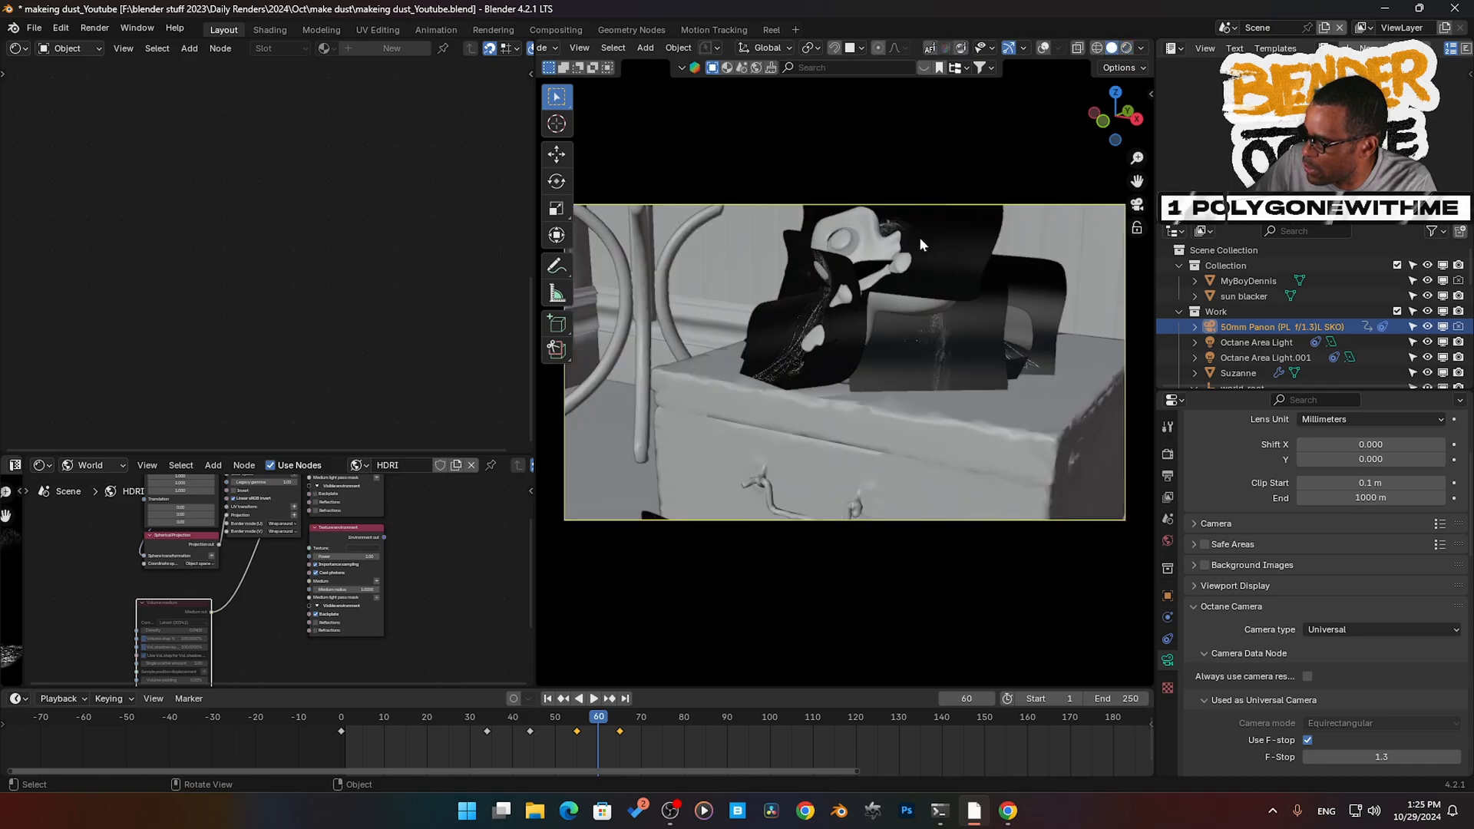
{"action": "key", "text": "space"}
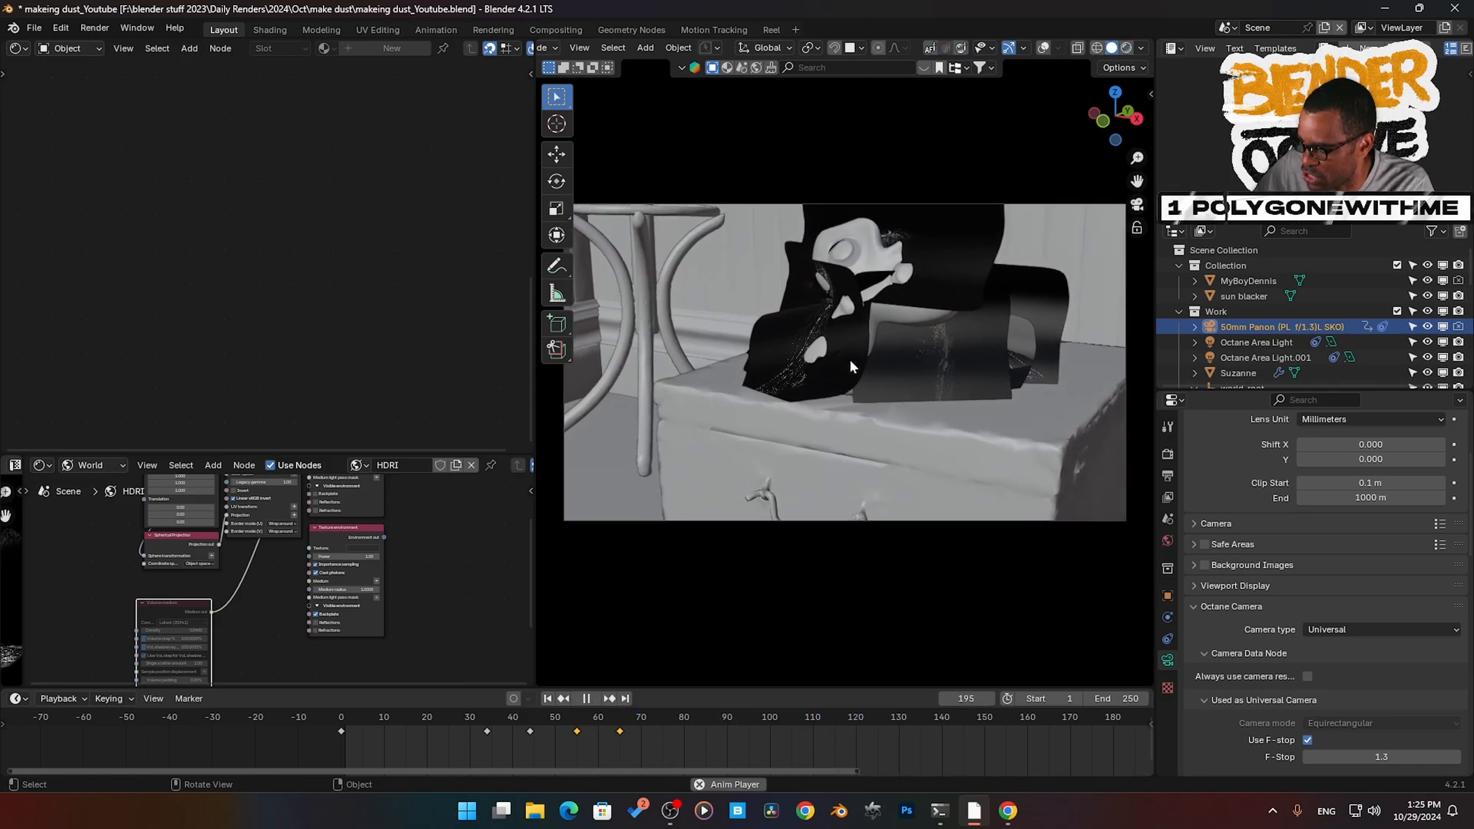
{"action": "scroll", "coordinate": [886, 729], "scroll_direction": "down", "scroll_amount": 4}
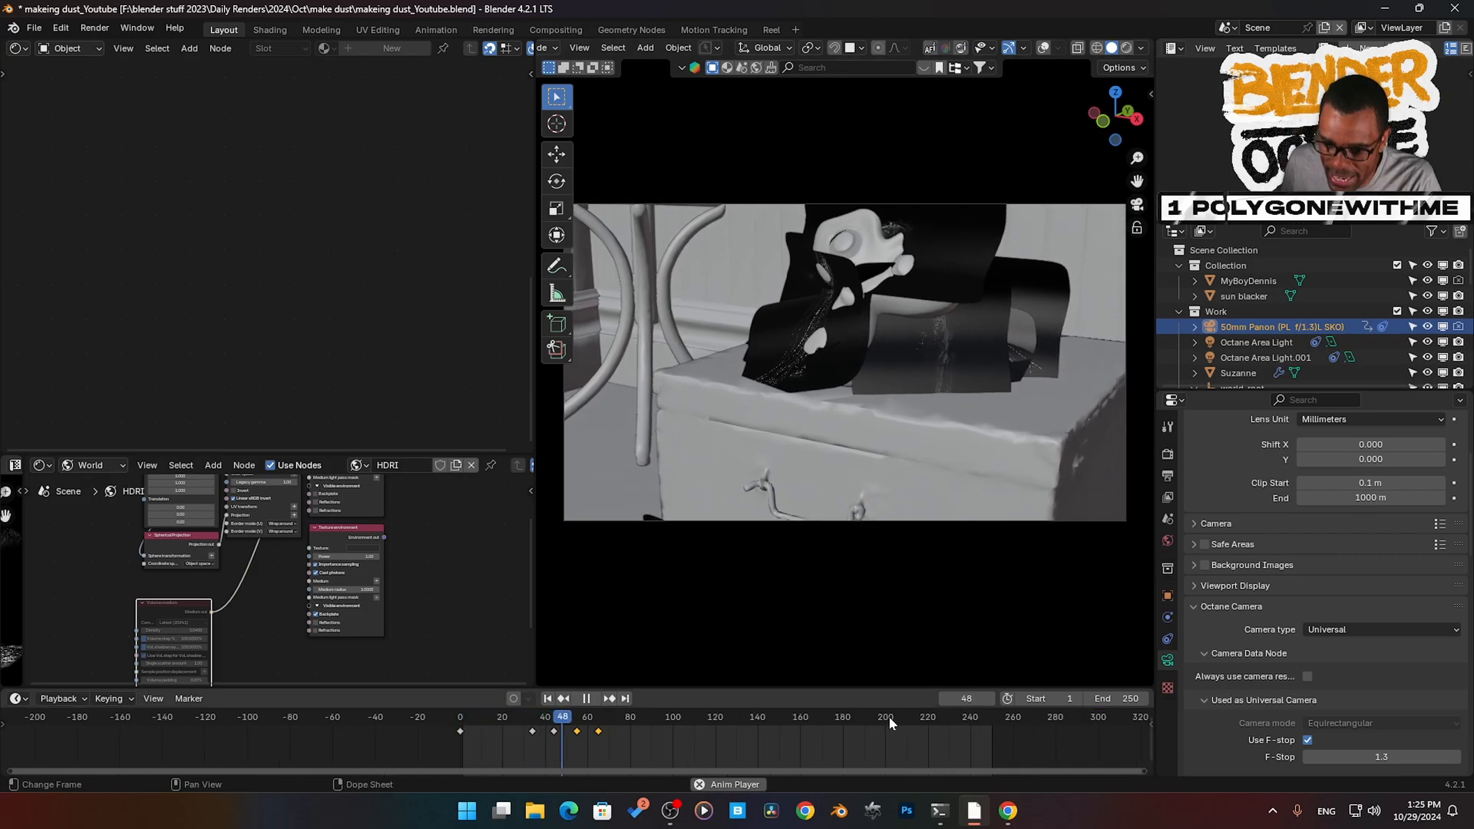
{"action": "key", "text": "space"}
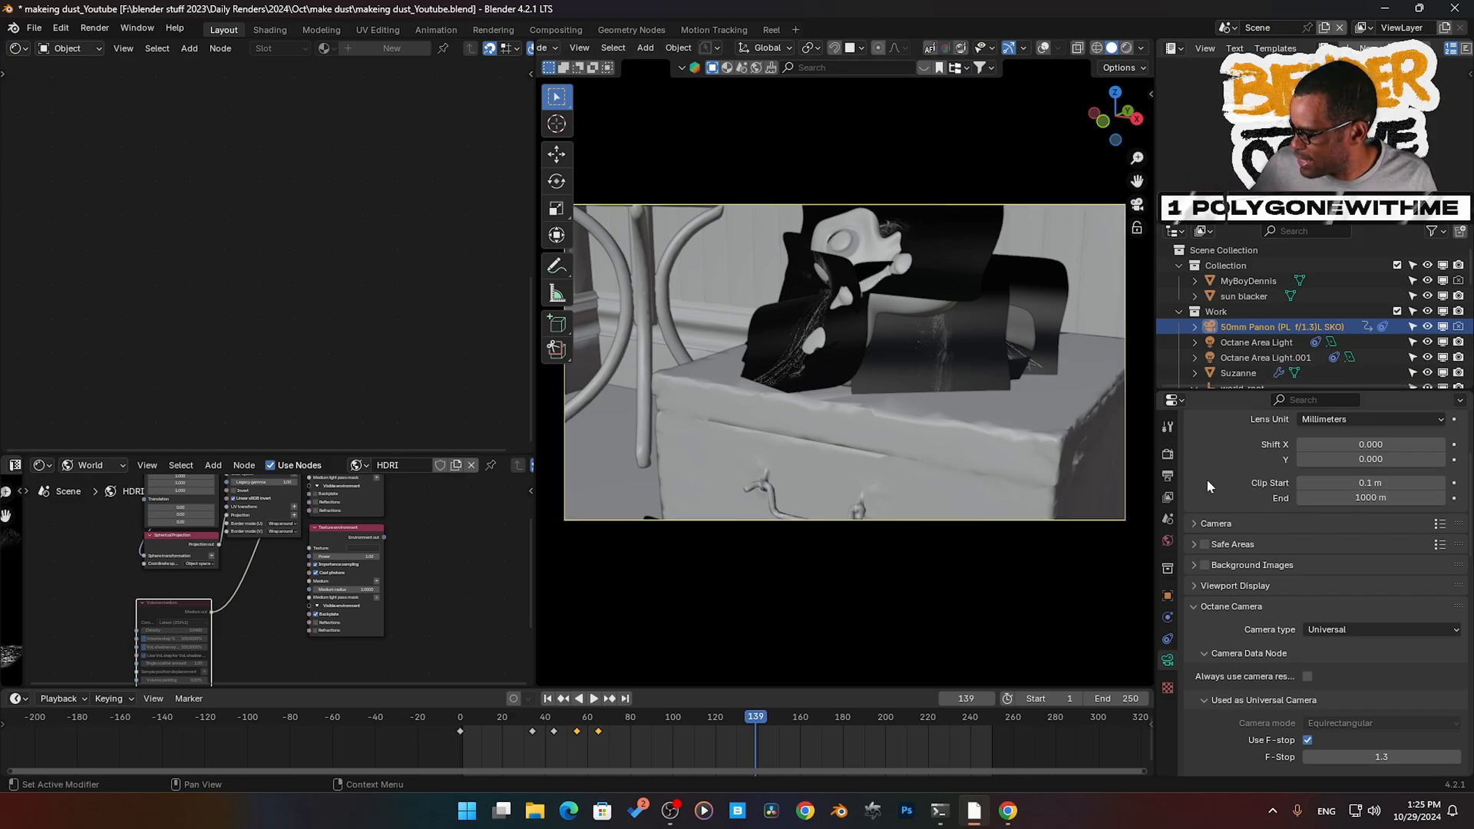
- Review the scene's output format and frame range, along with the Octane kernel's sample and depth settings
{"action": "left_click", "coordinate": [1168, 475]}
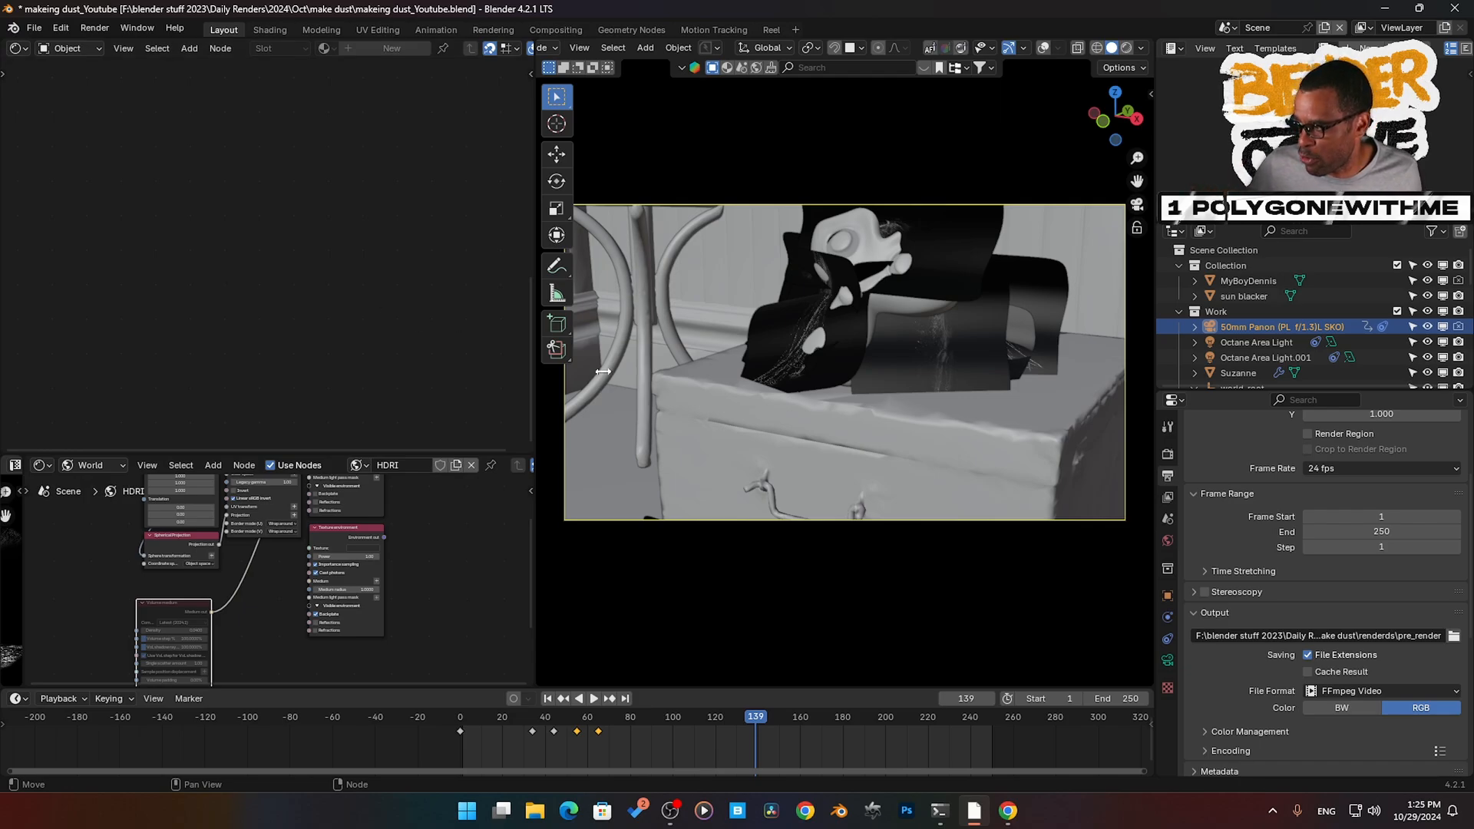
{"action": "scroll", "coordinate": [1192, 533], "scroll_direction": "up", "scroll_amount": 4}
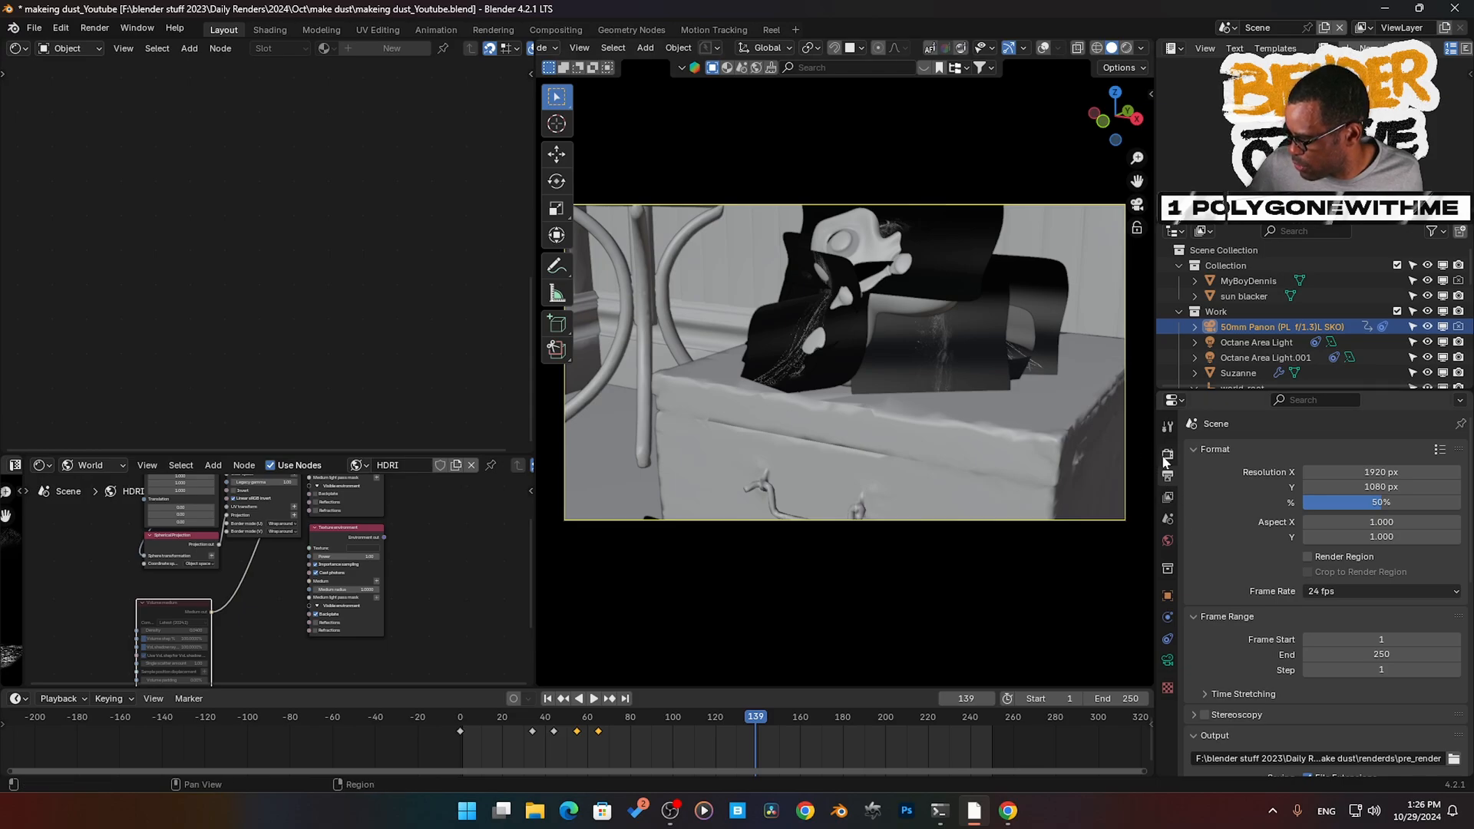
{"action": "left_click", "coordinate": [1166, 456]}
{"action": "scroll", "coordinate": [1251, 703], "scroll_direction": "down", "scroll_amount": 1}
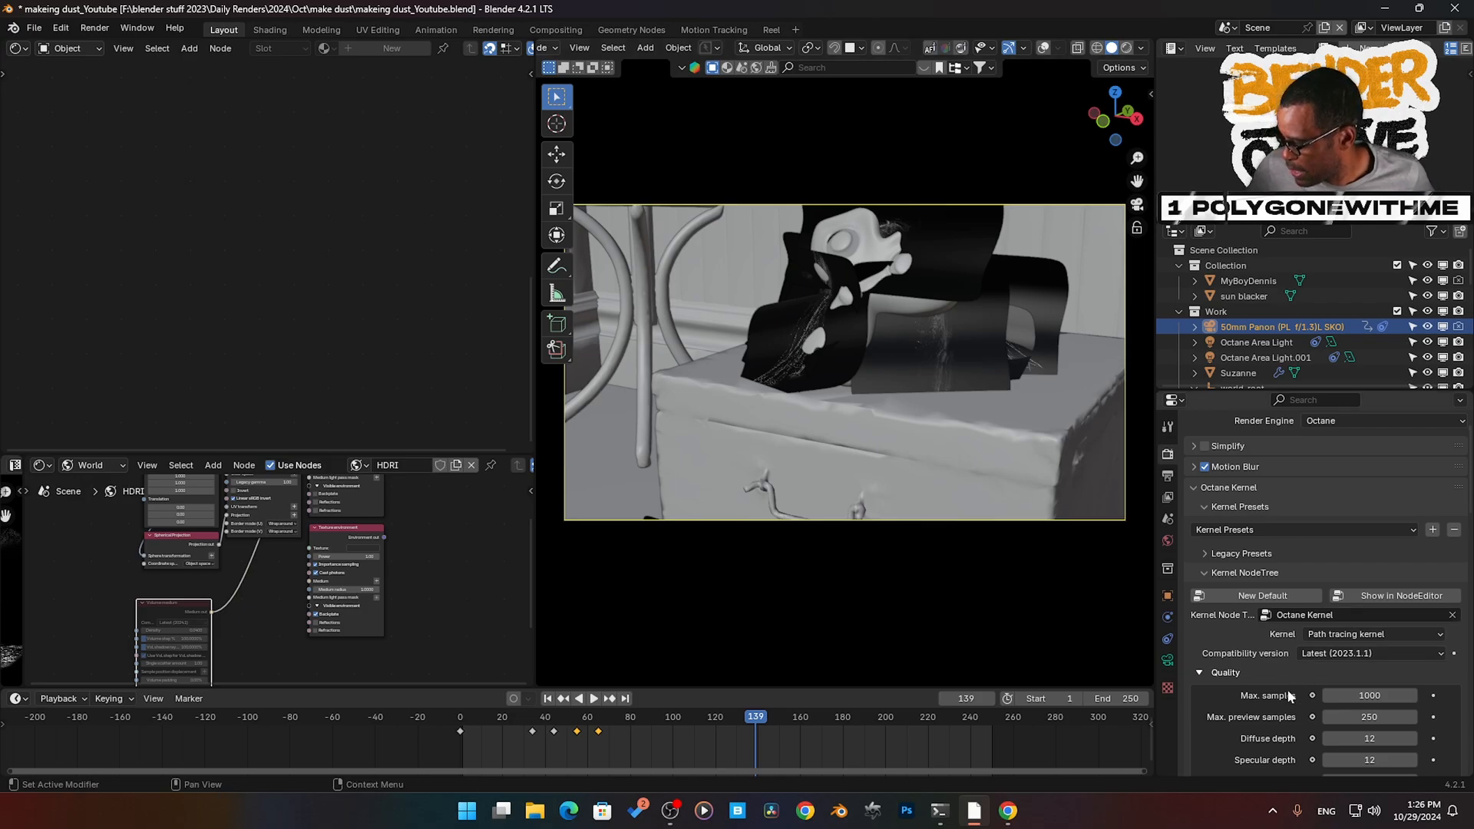
{"action": "scroll", "coordinate": [1277, 699], "scroll_direction": "down", "scroll_amount": 4}
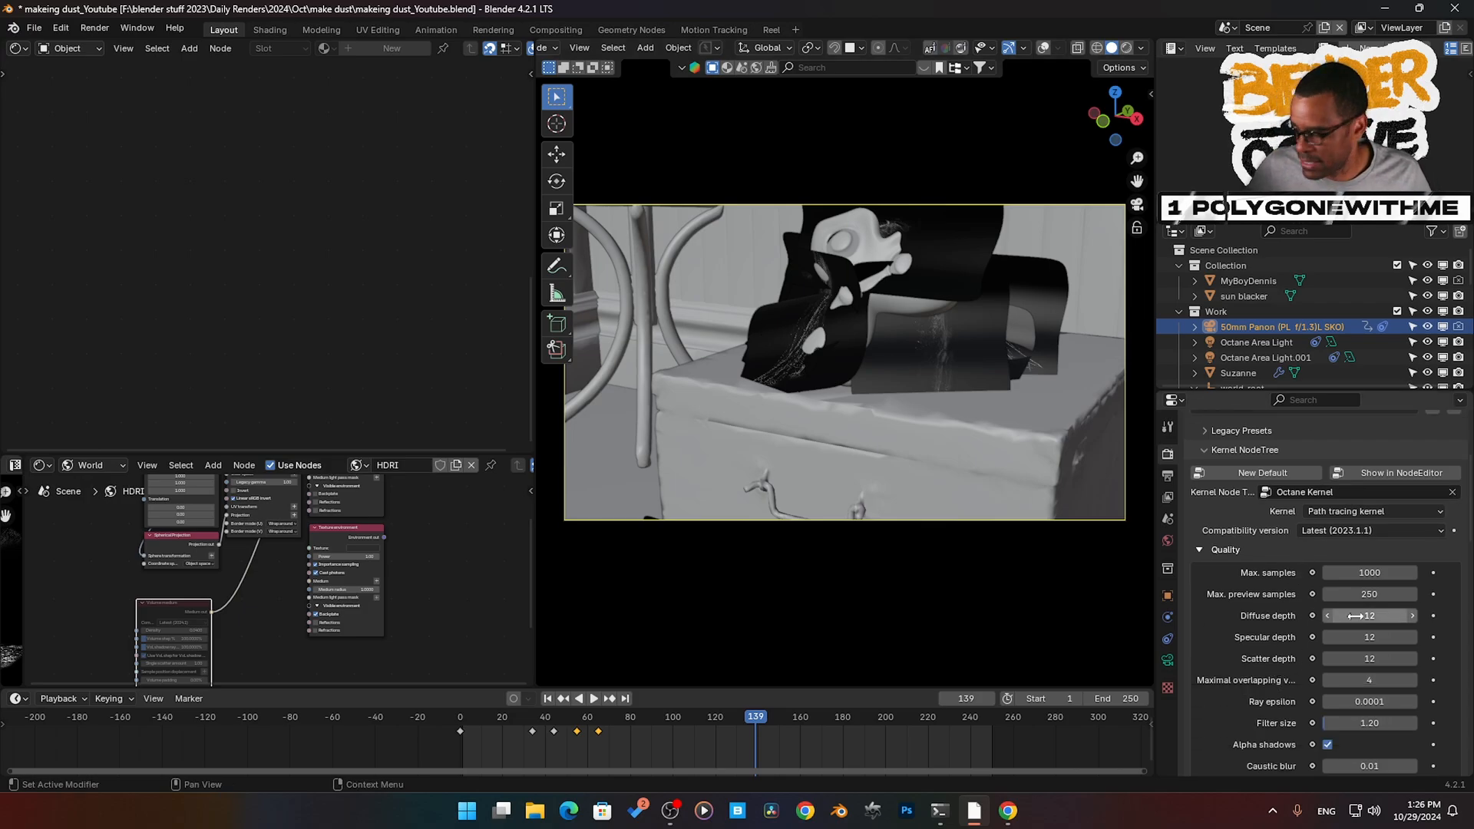
{"action": "scroll", "coordinate": [1344, 614], "scroll_direction": "down", "scroll_amount": 1}
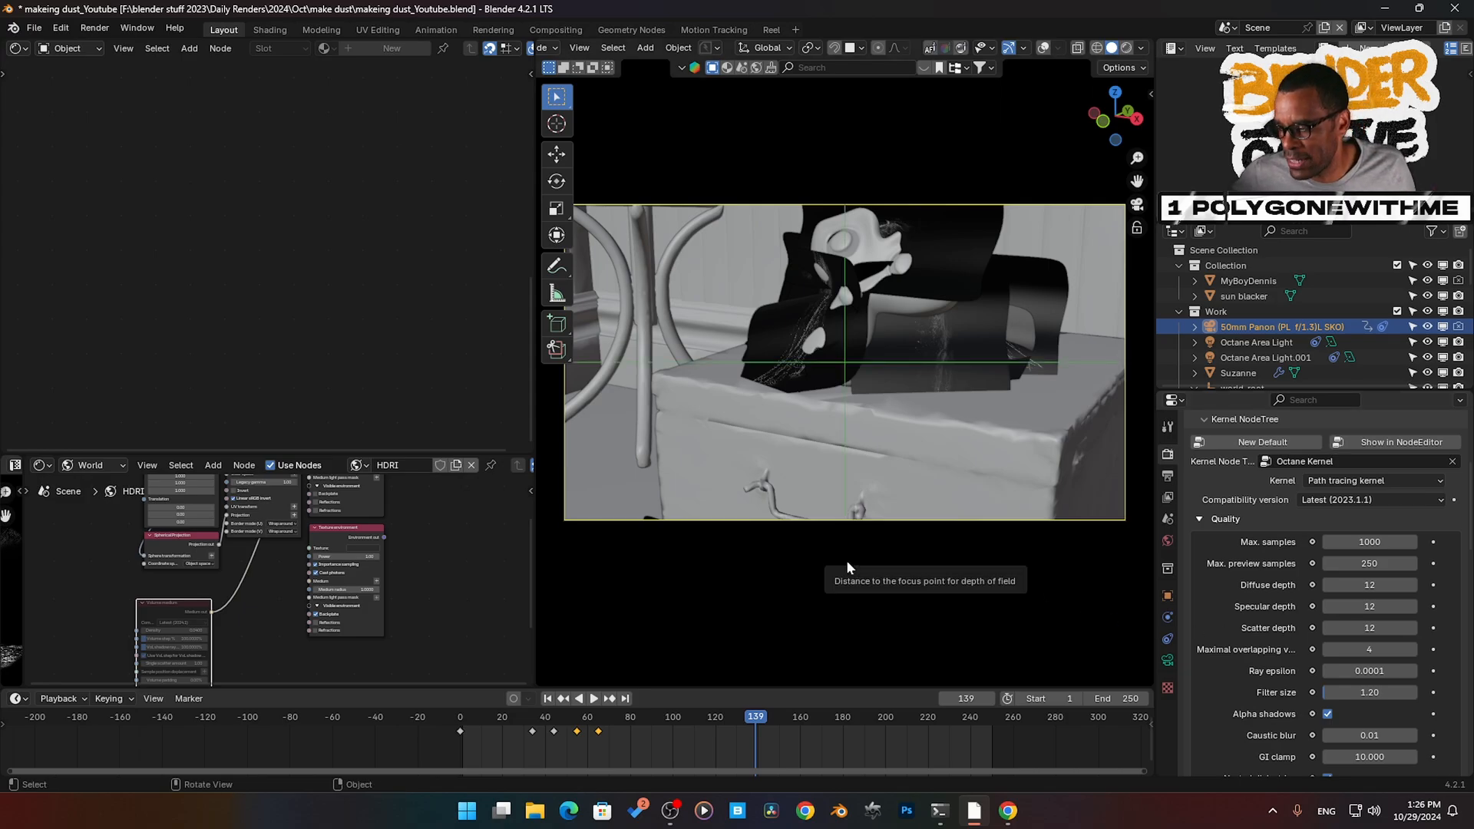
- Show where the scene export options are found
{"action": "left_click", "coordinate": [34, 28]}
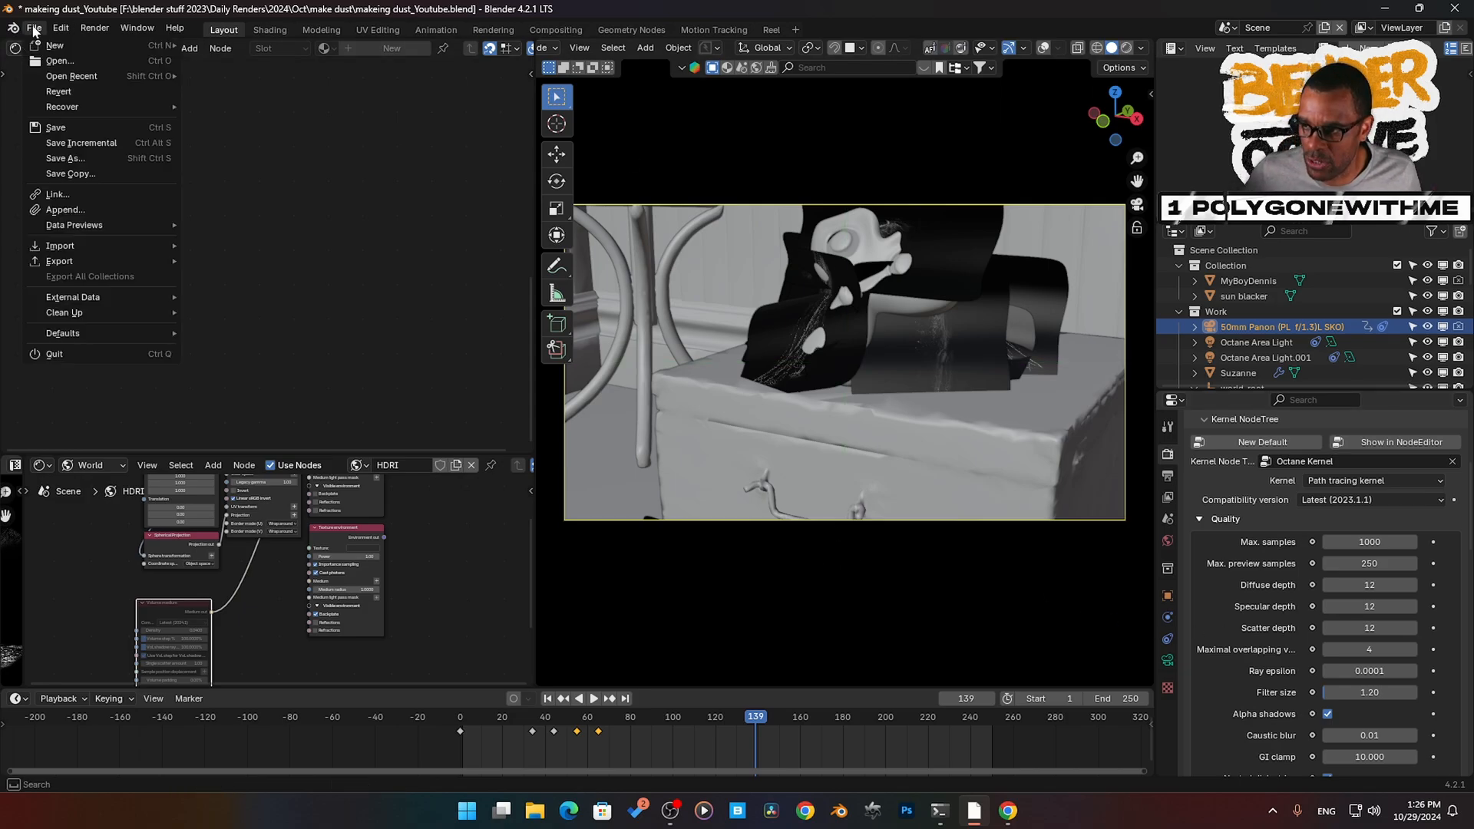
{"action": "mouse_move", "coordinate": [85, 312]}
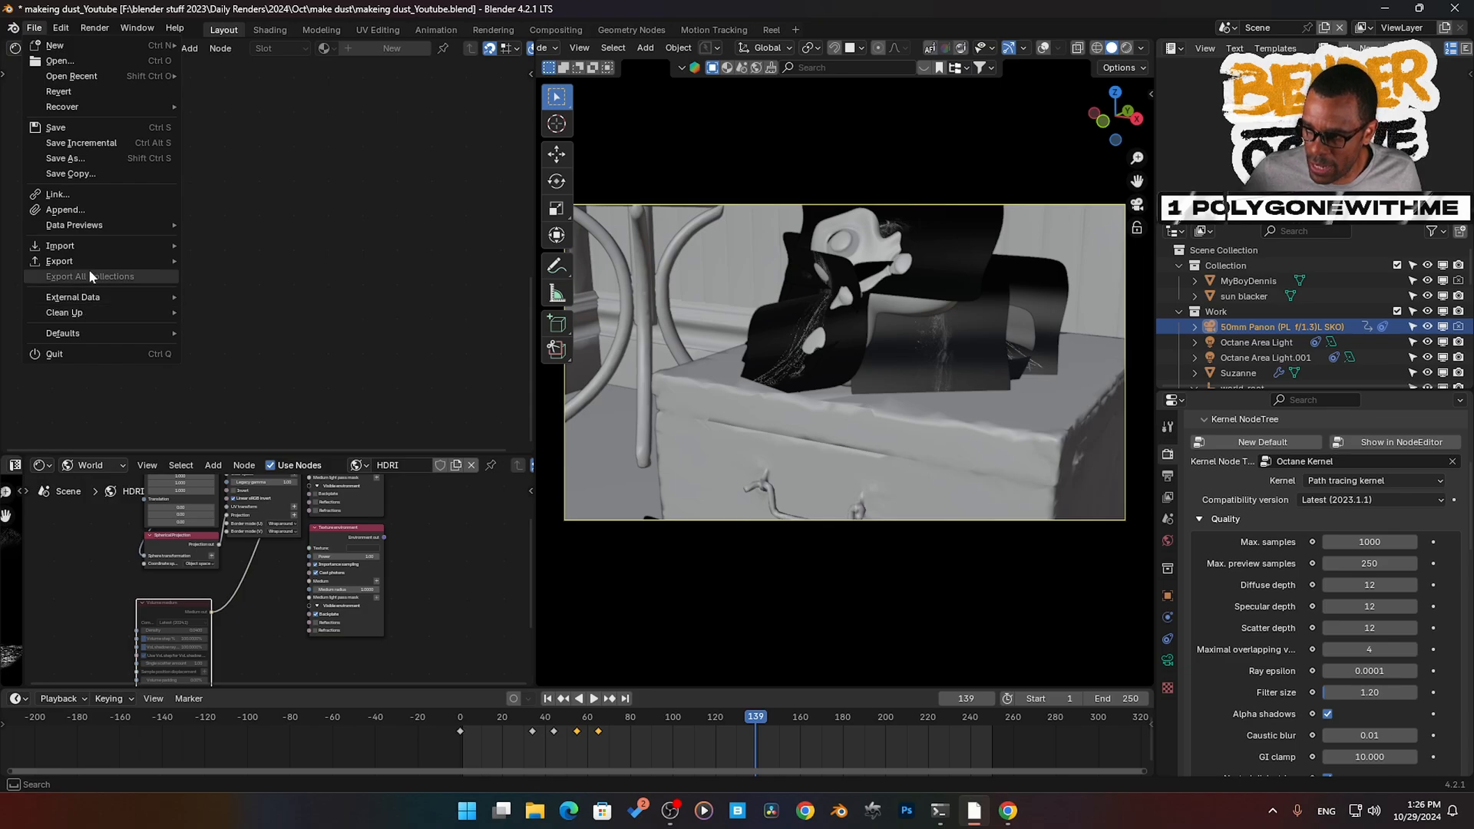
{"action": "mouse_move", "coordinate": [92, 259]}
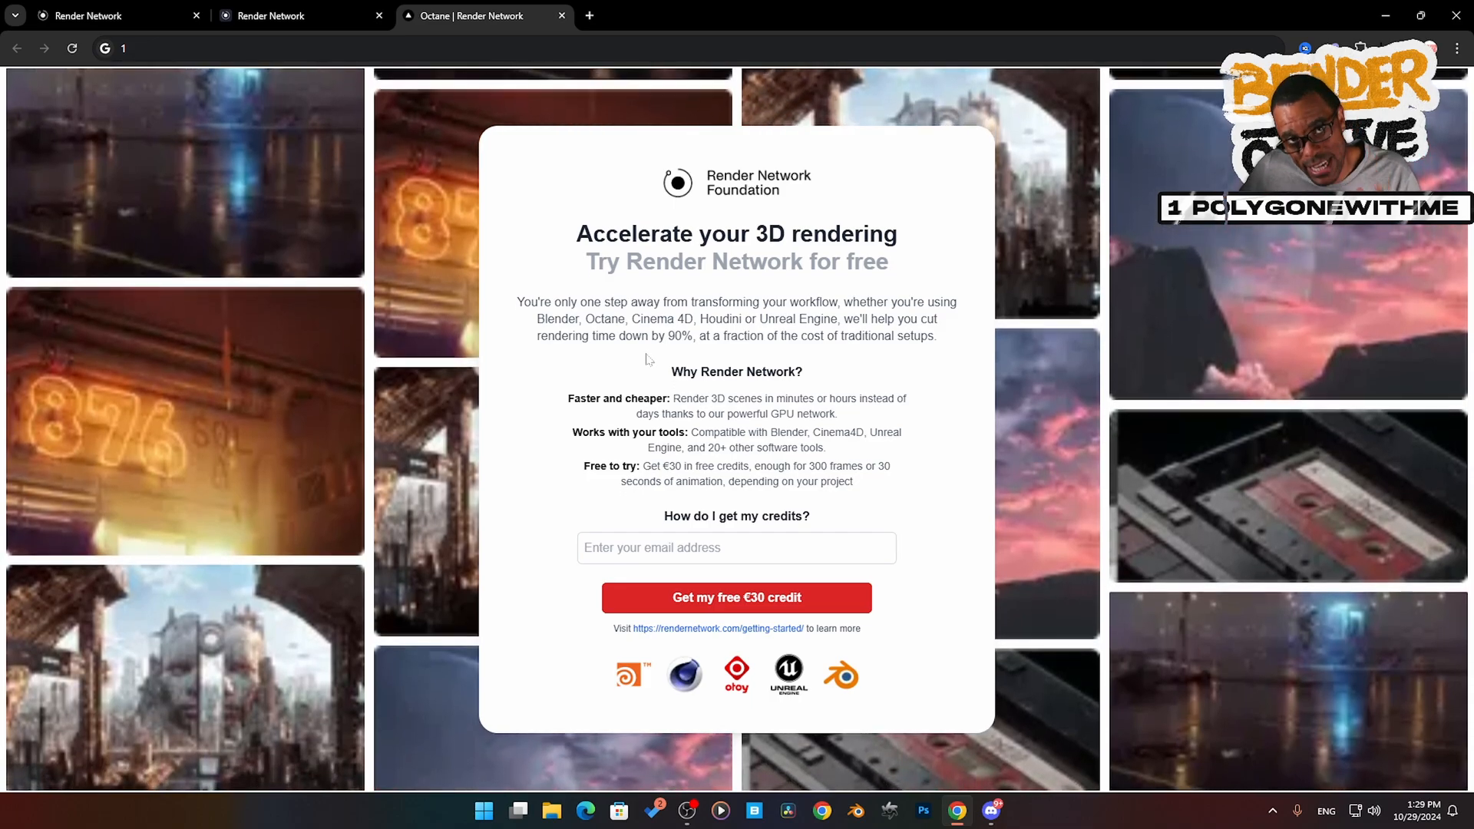
- View the Render Network home page and jobs list in the browser, and open the Scenes page
{"action": "left_click", "coordinate": [283, 17]}
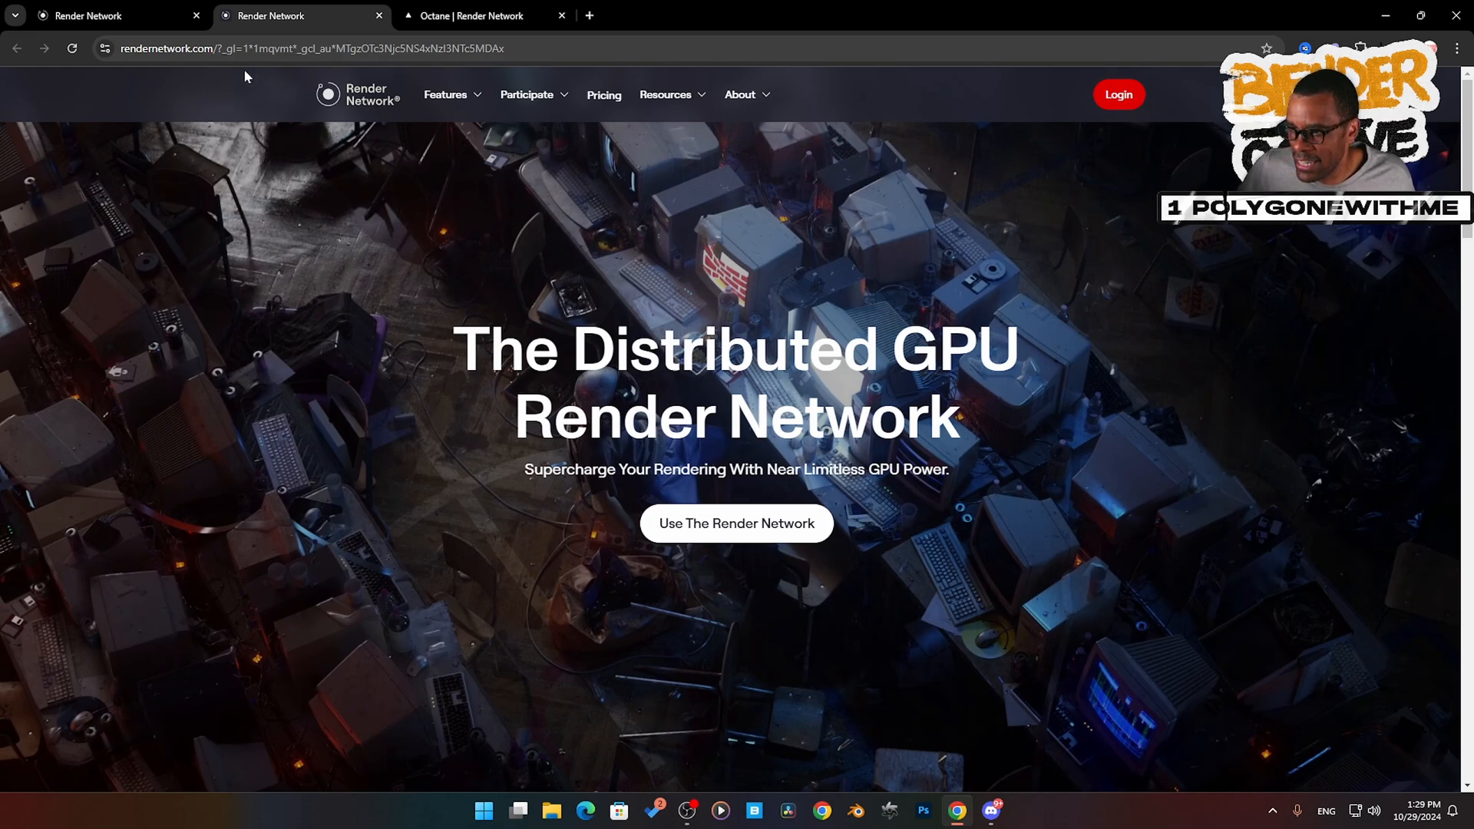
{"action": "left_click", "coordinate": [70, 17]}
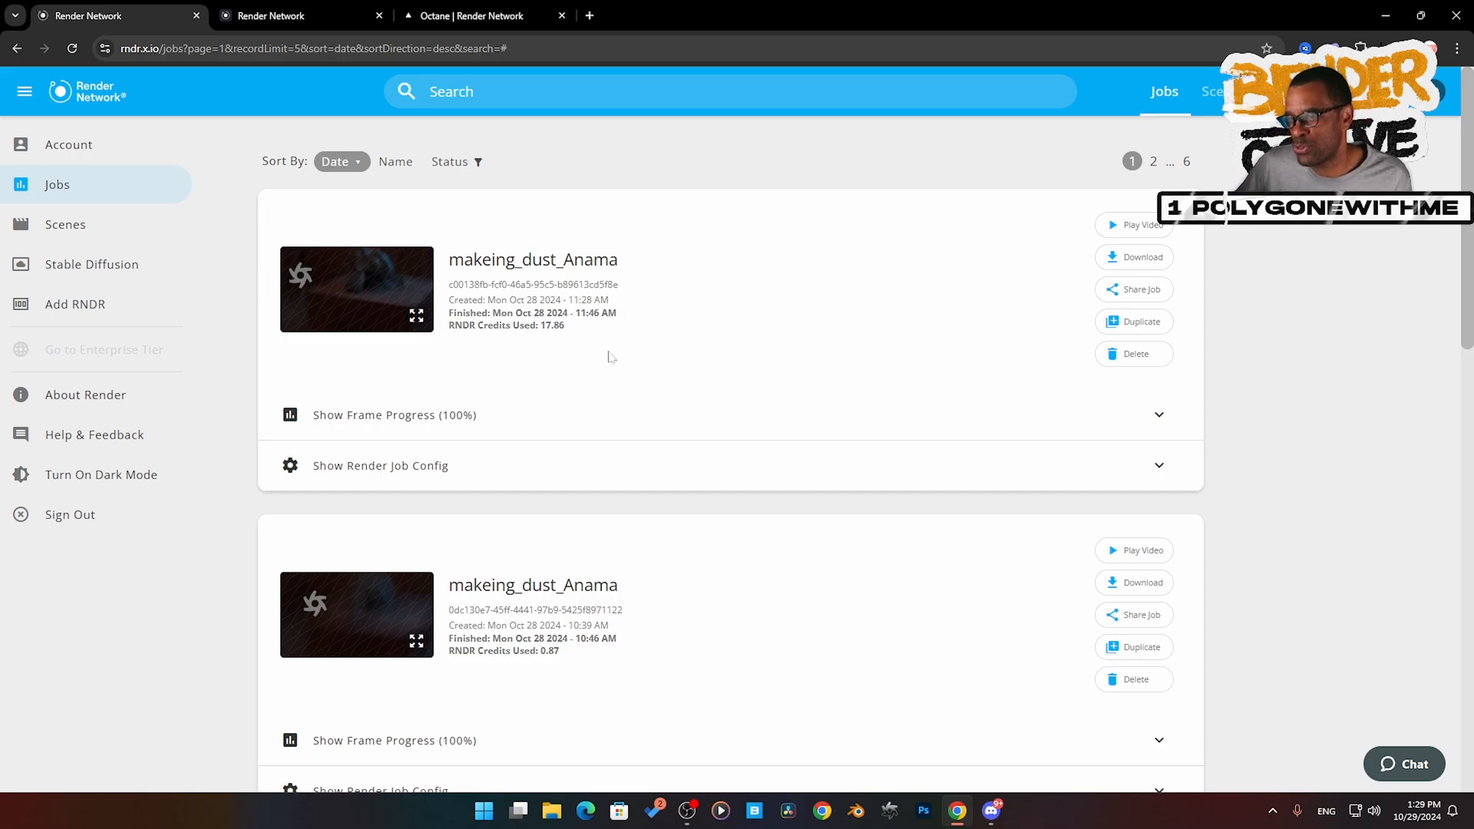
{"action": "left_click", "coordinate": [85, 84]}
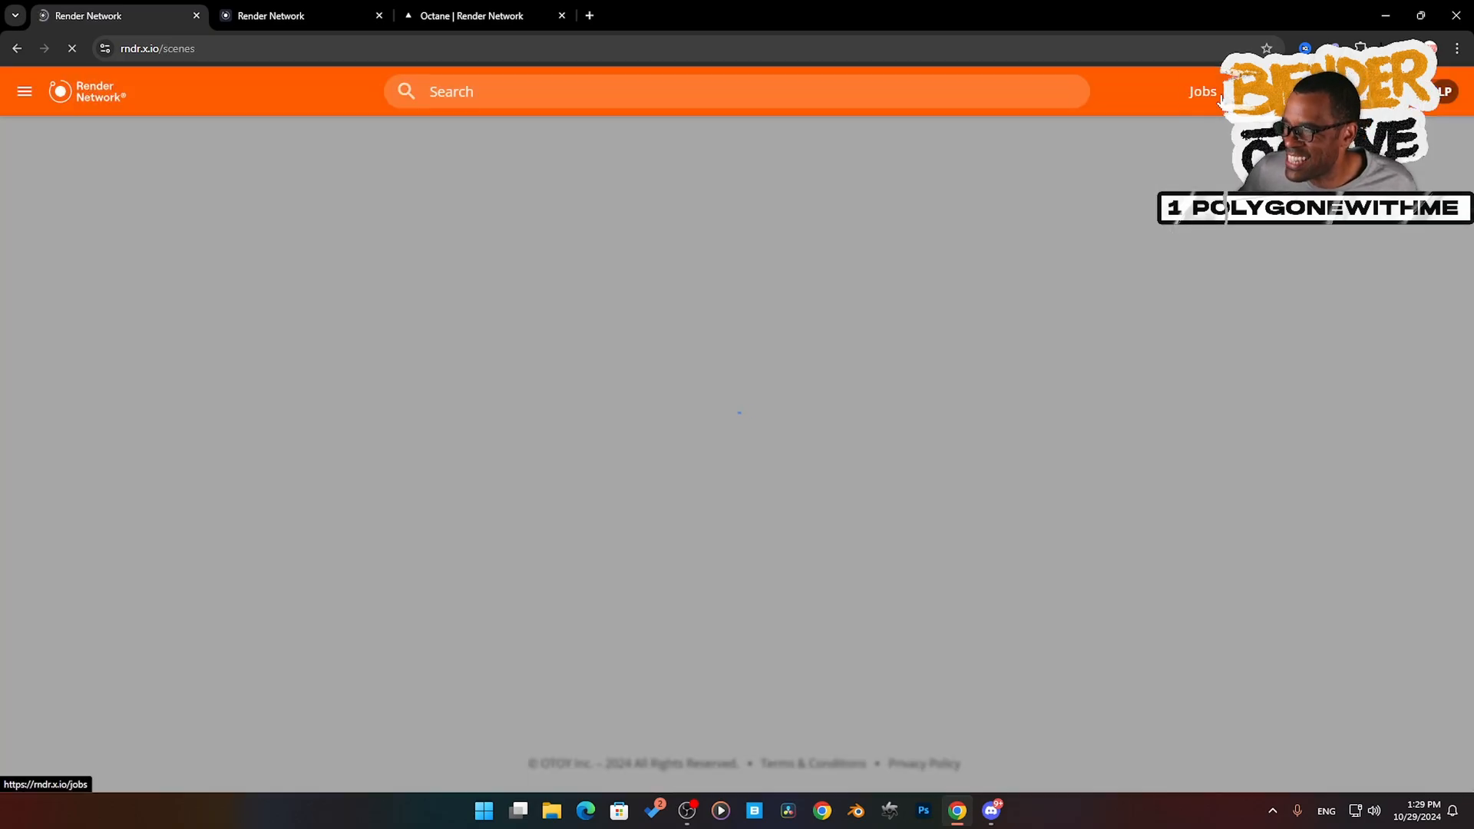
{"action": "left_click", "coordinate": [1220, 97]}
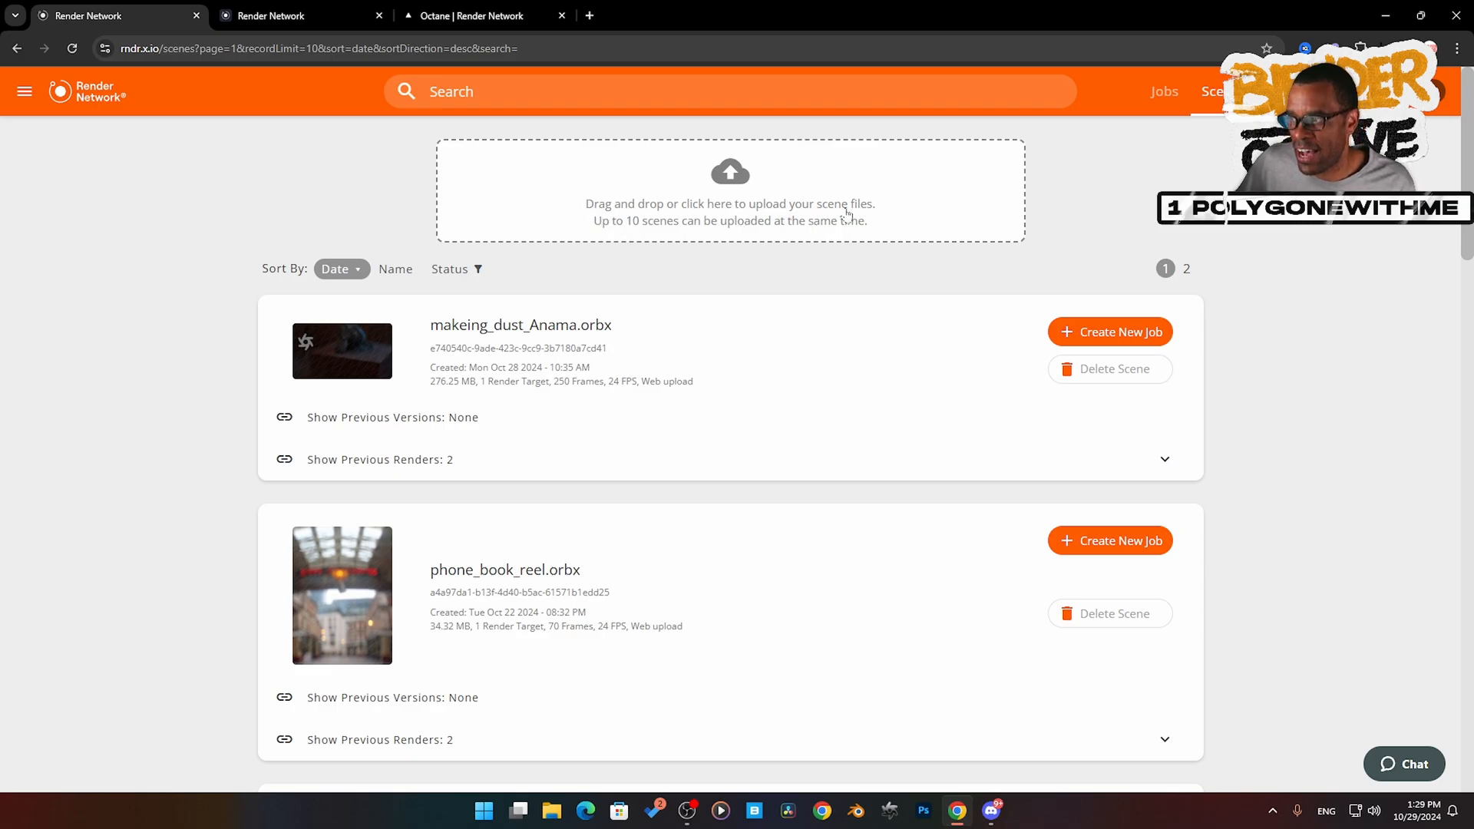
- Open the scene file upload chooser on the Scenes page and dismiss it
{"action": "left_click", "coordinate": [770, 202]}
{"action": "left_click_drag", "start_coordinate": [696, 21], "coordinate": [0, 123]}
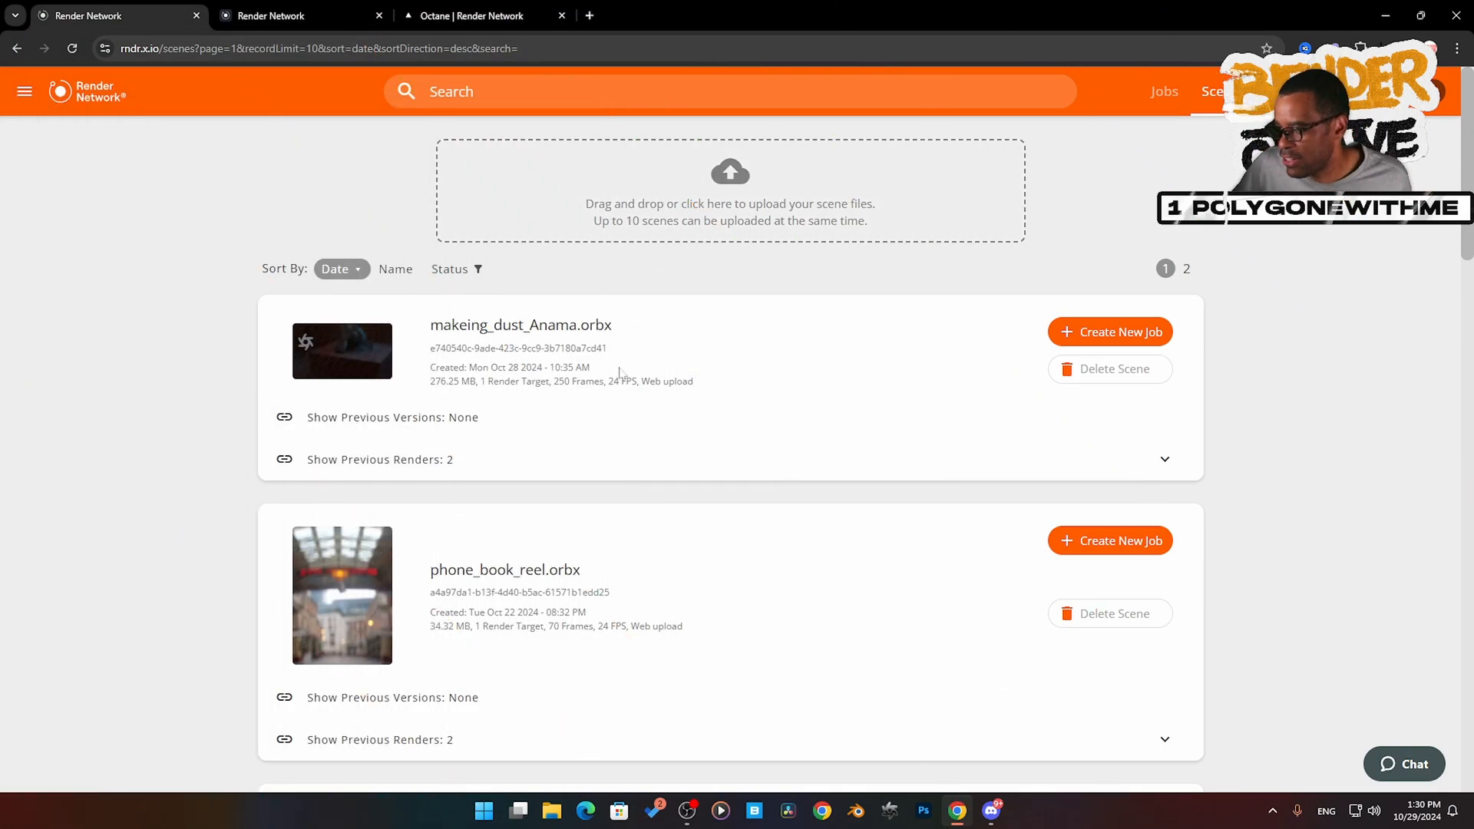
{"action": "left_click", "coordinate": [516, 349]}
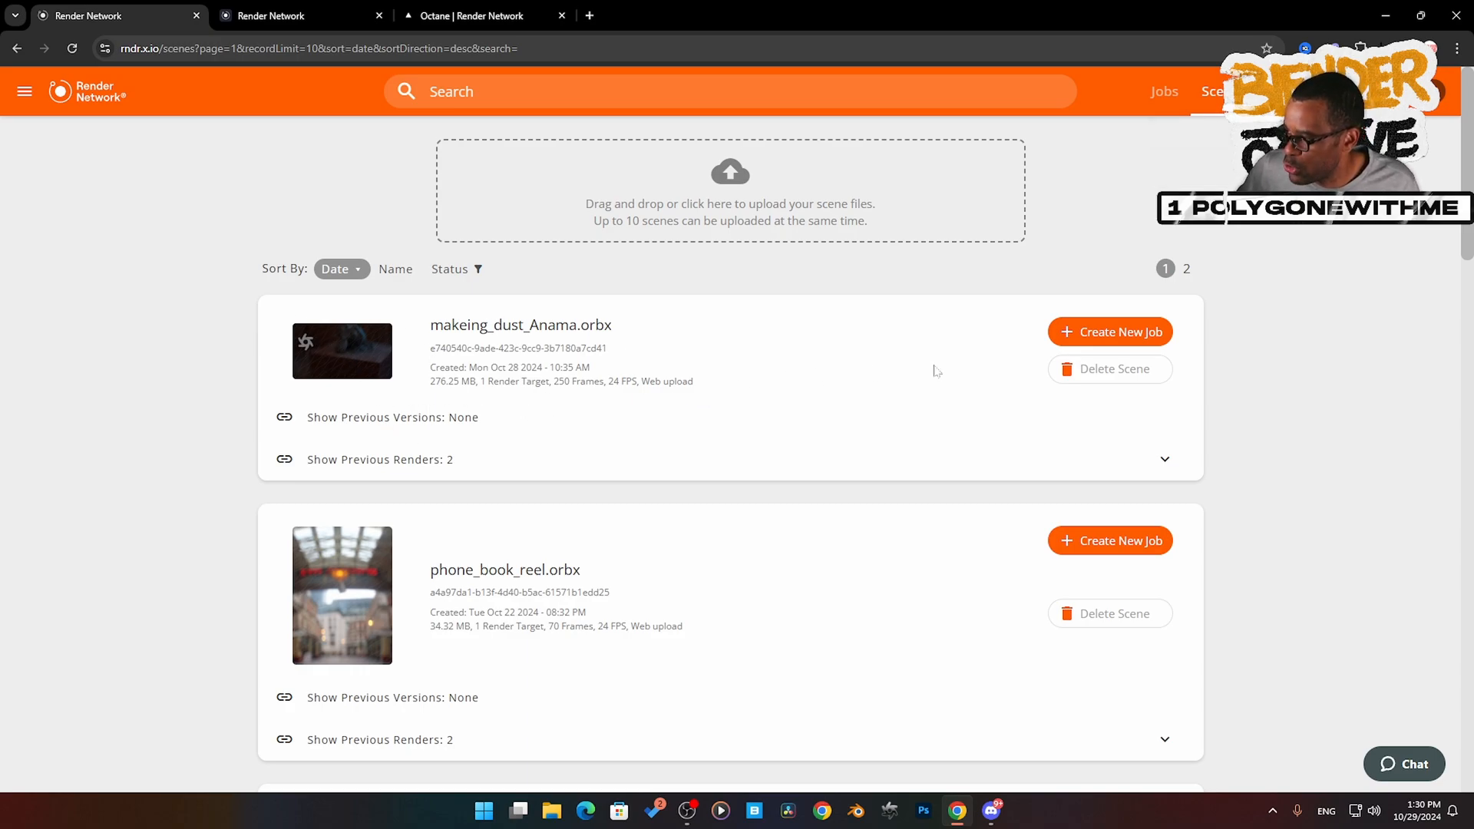
- Start a new render job from makeing_dust_Anama.orbx and limit its frame range to the first 10 frames
{"action": "left_click", "coordinate": [1119, 333]}
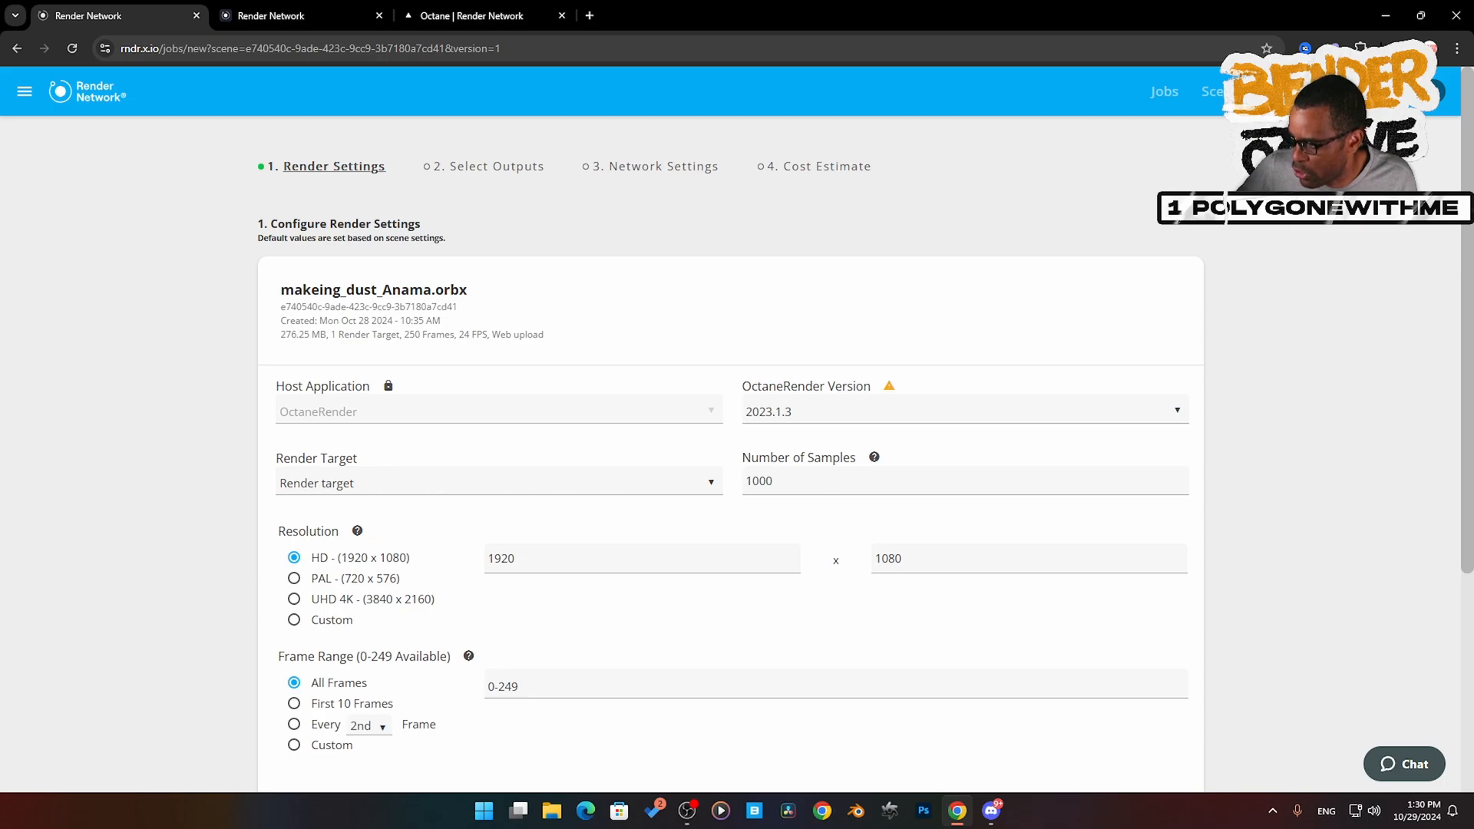
{"action": "scroll", "coordinate": [825, 482], "scroll_direction": "down", "scroll_amount": 1}
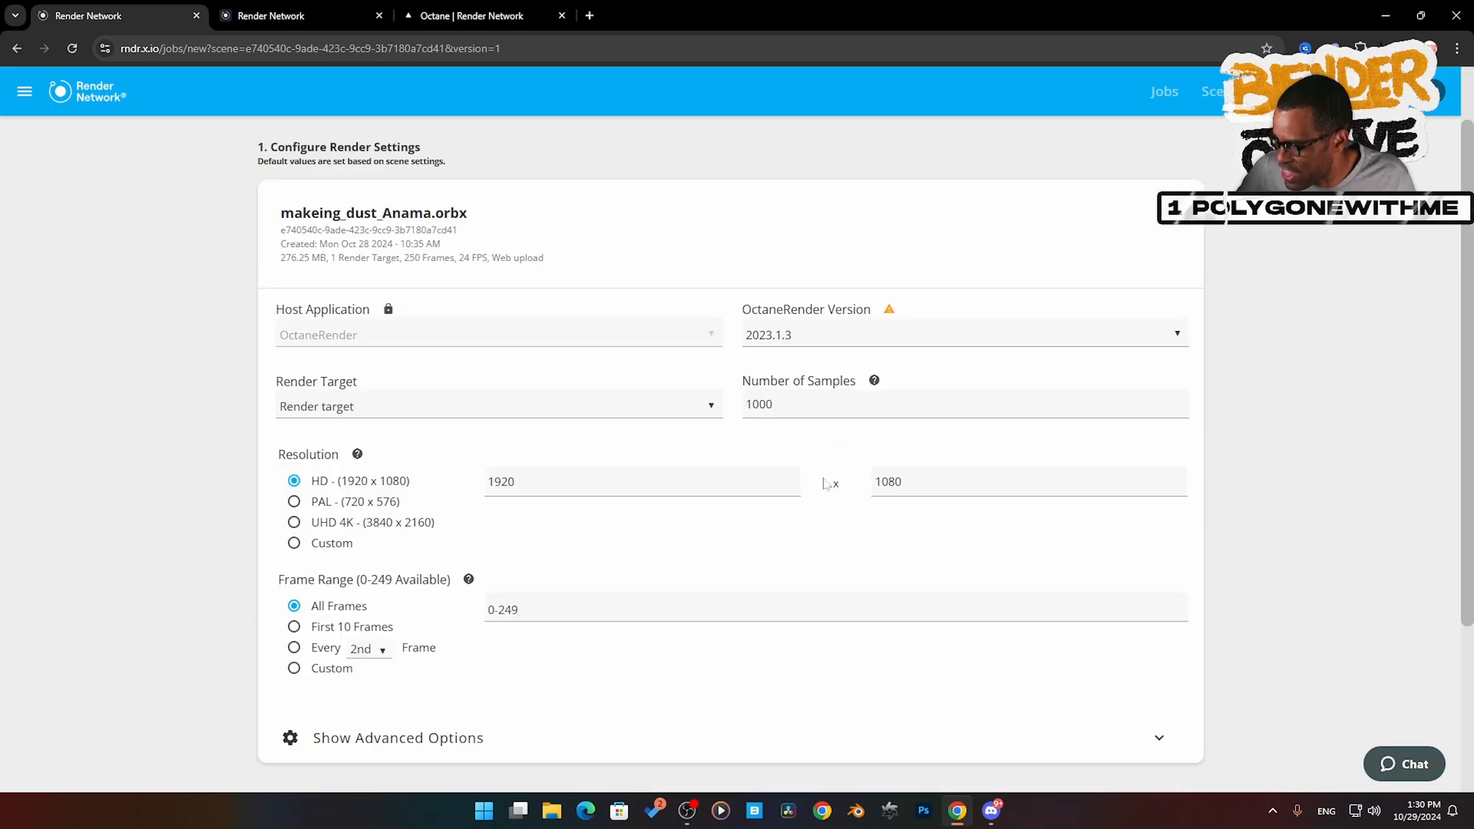
{"action": "scroll", "coordinate": [1082, 452], "scroll_direction": "down", "scroll_amount": 1}
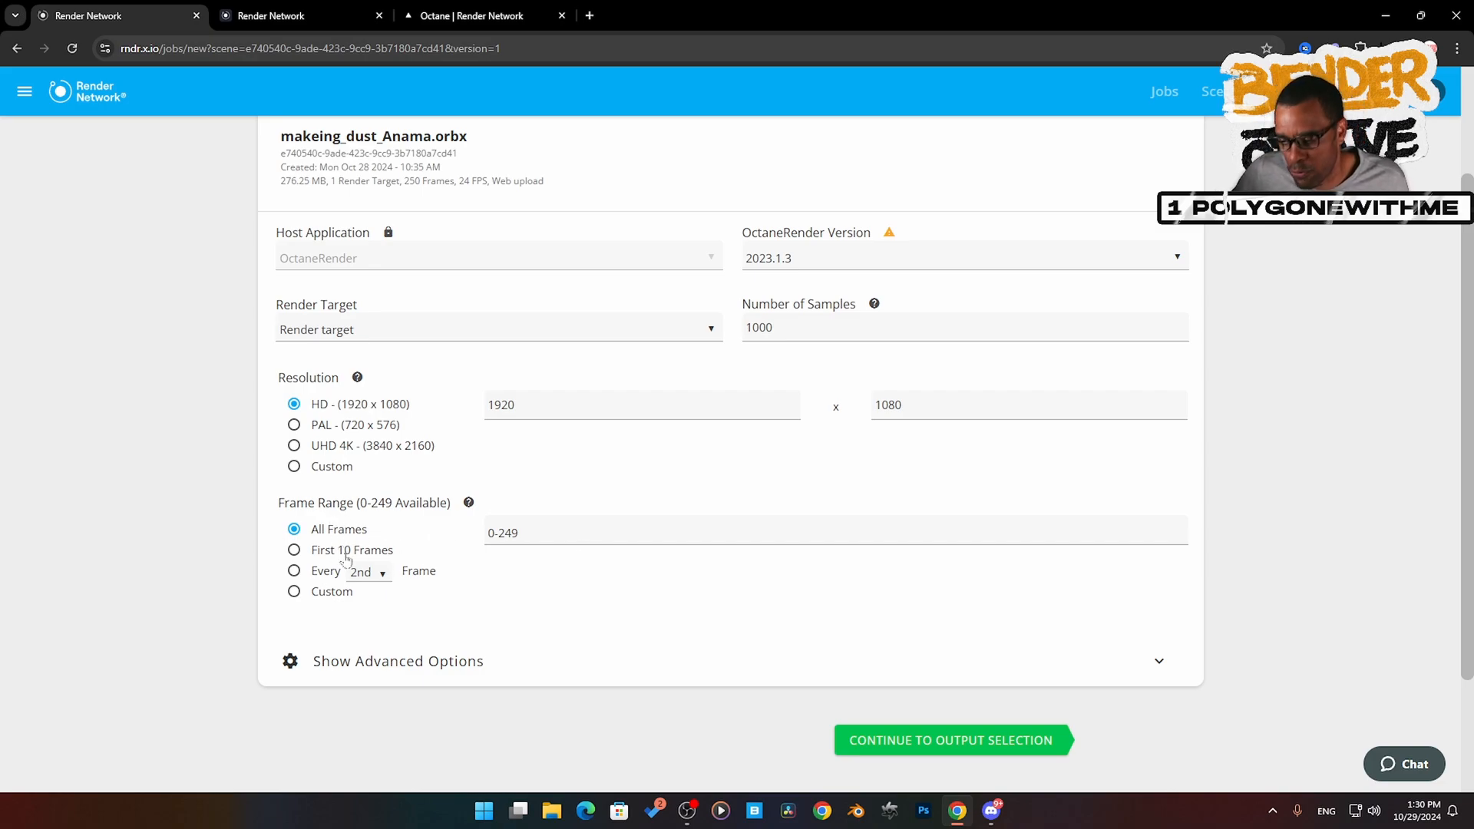
{"action": "left_click", "coordinate": [295, 552]}
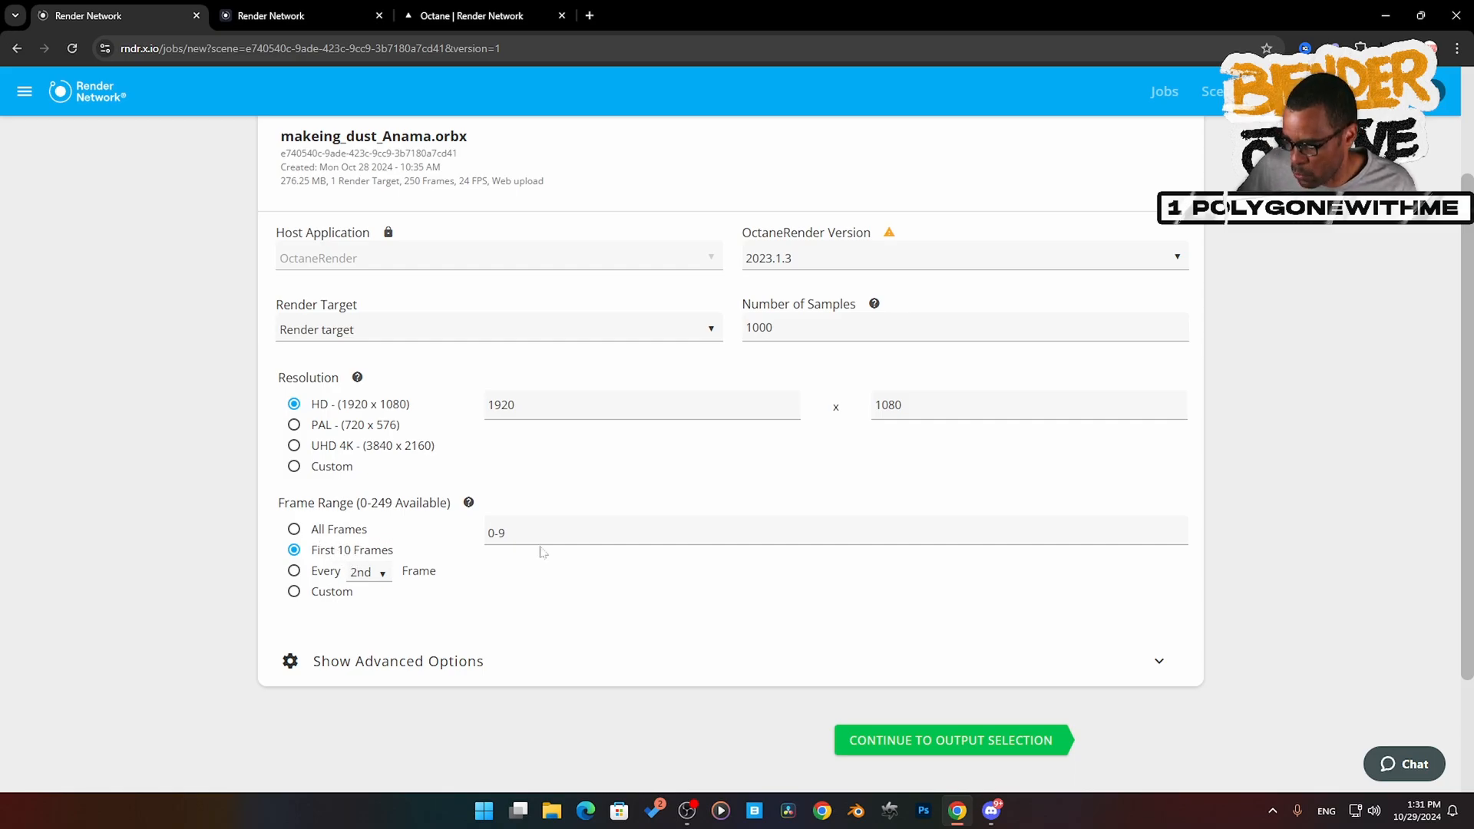
- Expand the job's advanced options, review the shutter, RTX and render pass settings, and collapse them again
{"action": "scroll", "coordinate": [673, 640], "scroll_direction": "down", "scroll_amount": 1}
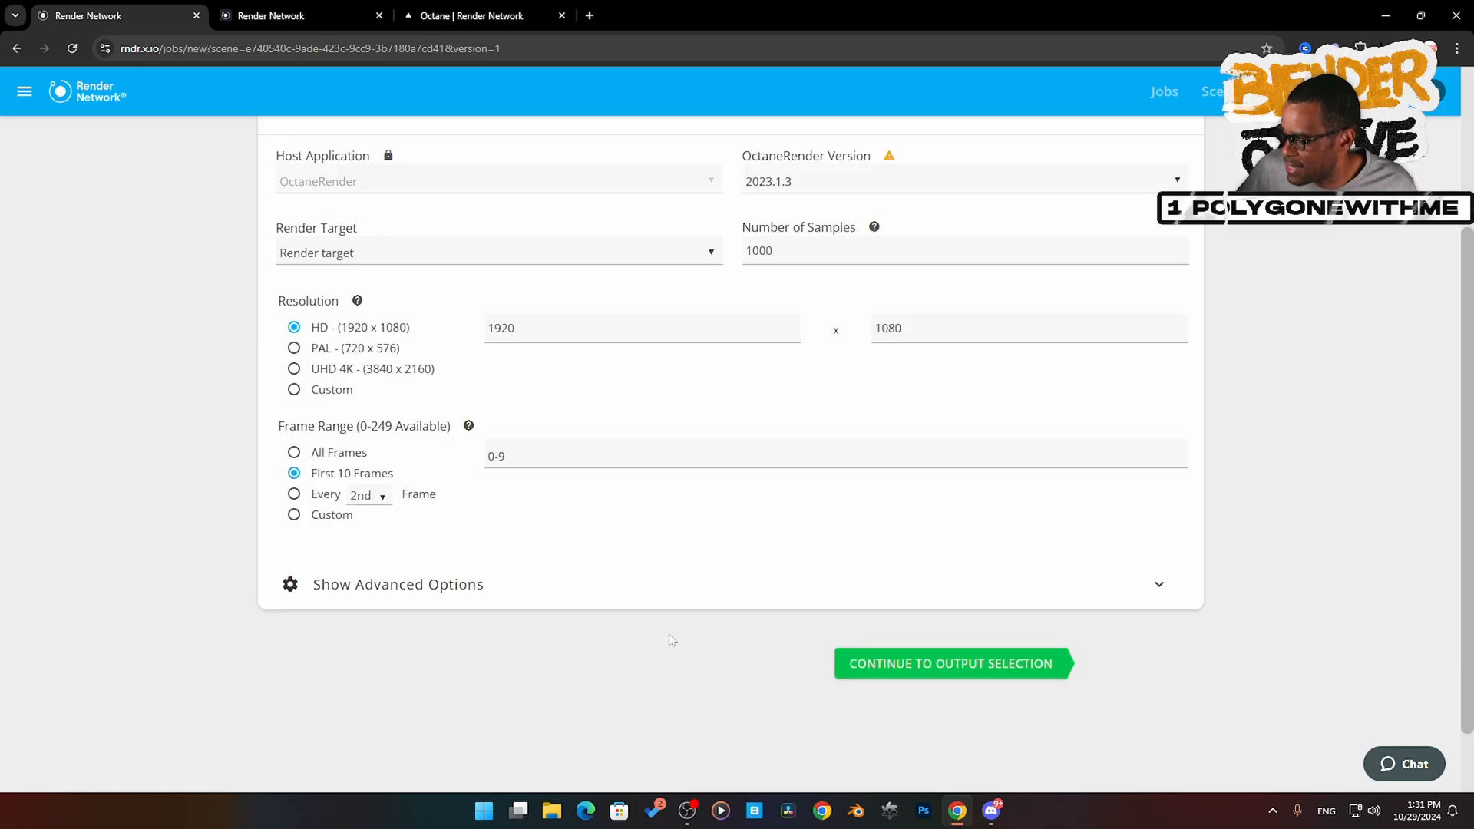
{"action": "left_click", "coordinate": [390, 587]}
{"action": "scroll", "coordinate": [415, 580], "scroll_direction": "down", "scroll_amount": 4}
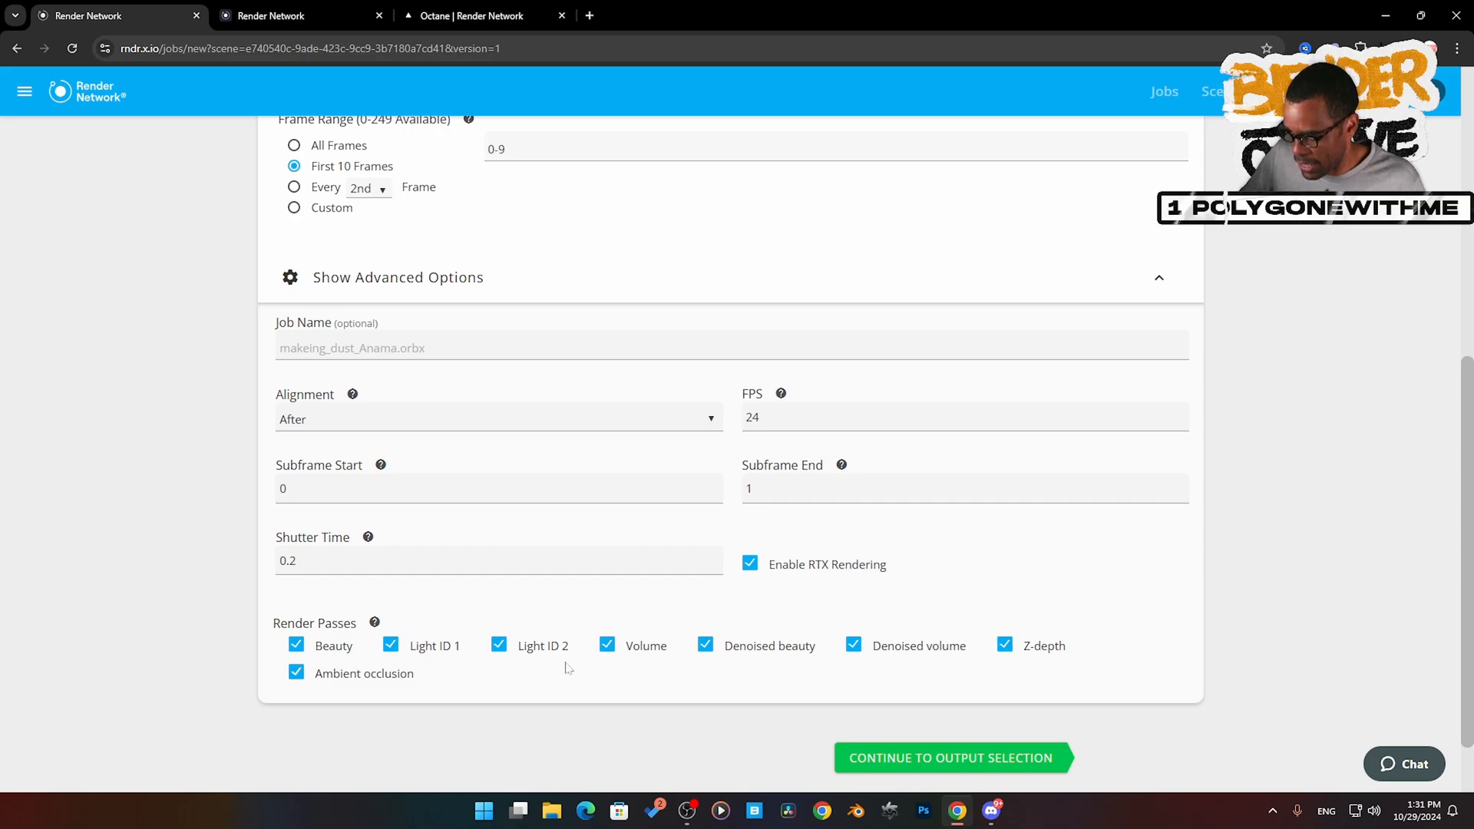
{"action": "left_click", "coordinate": [380, 282]}
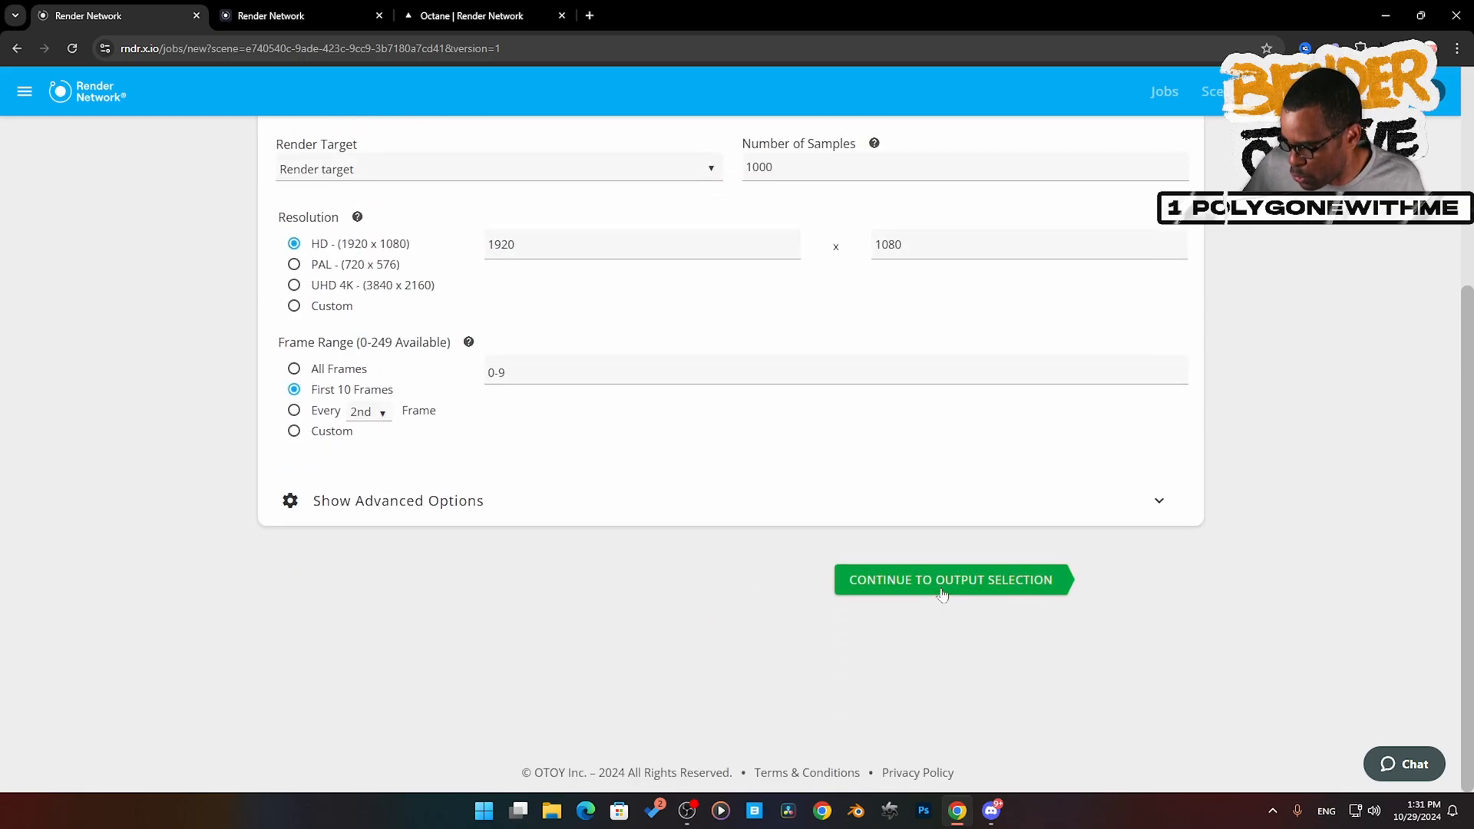
- Add a 16-bit EXR output to the job with DWAA compression, and review its color space options, keeping Linear sRGB
{"action": "left_click", "coordinate": [943, 595]}
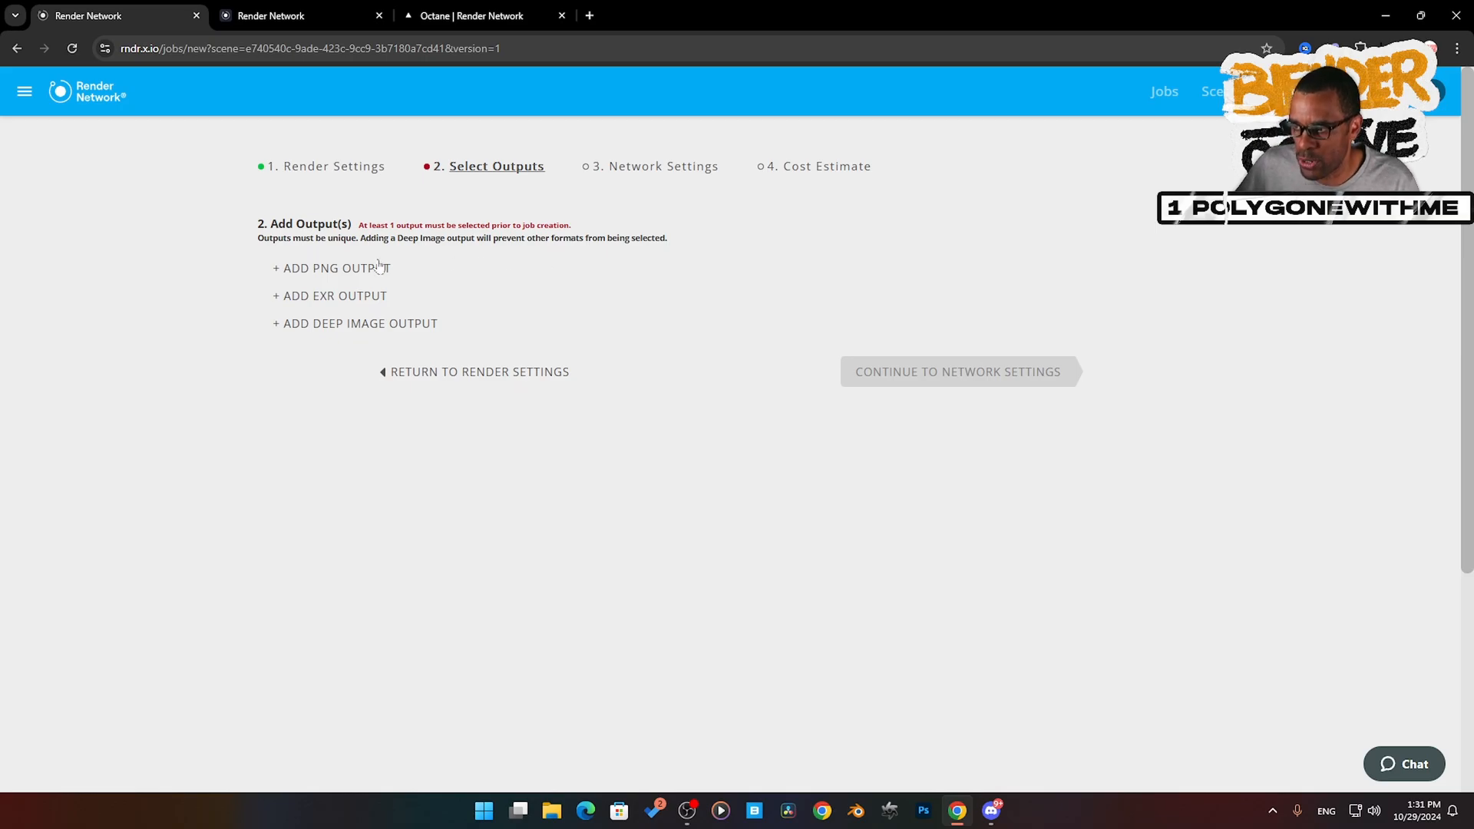
{"action": "left_click", "coordinate": [317, 297]}
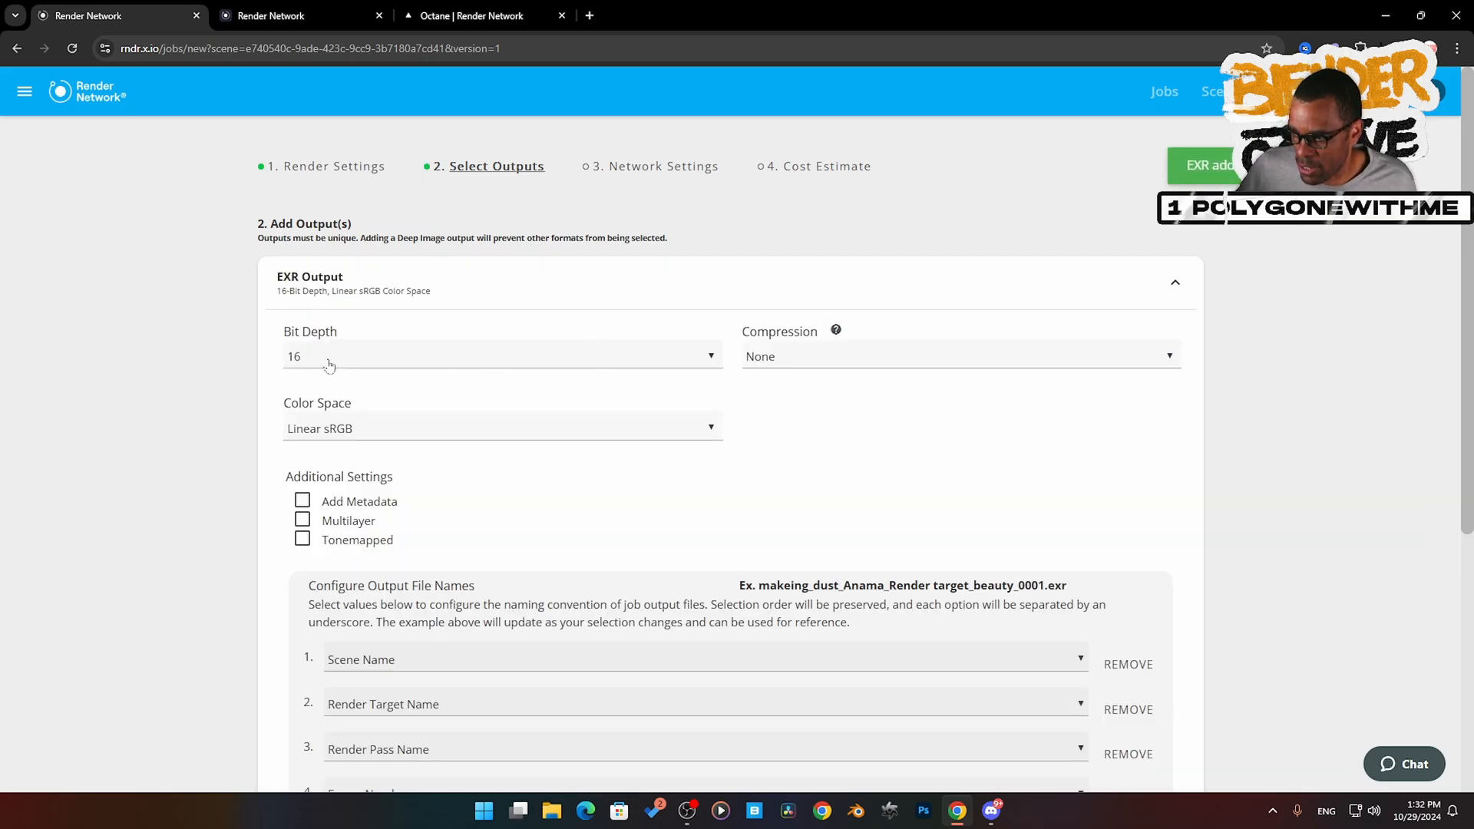
{"action": "left_click", "coordinate": [874, 368]}
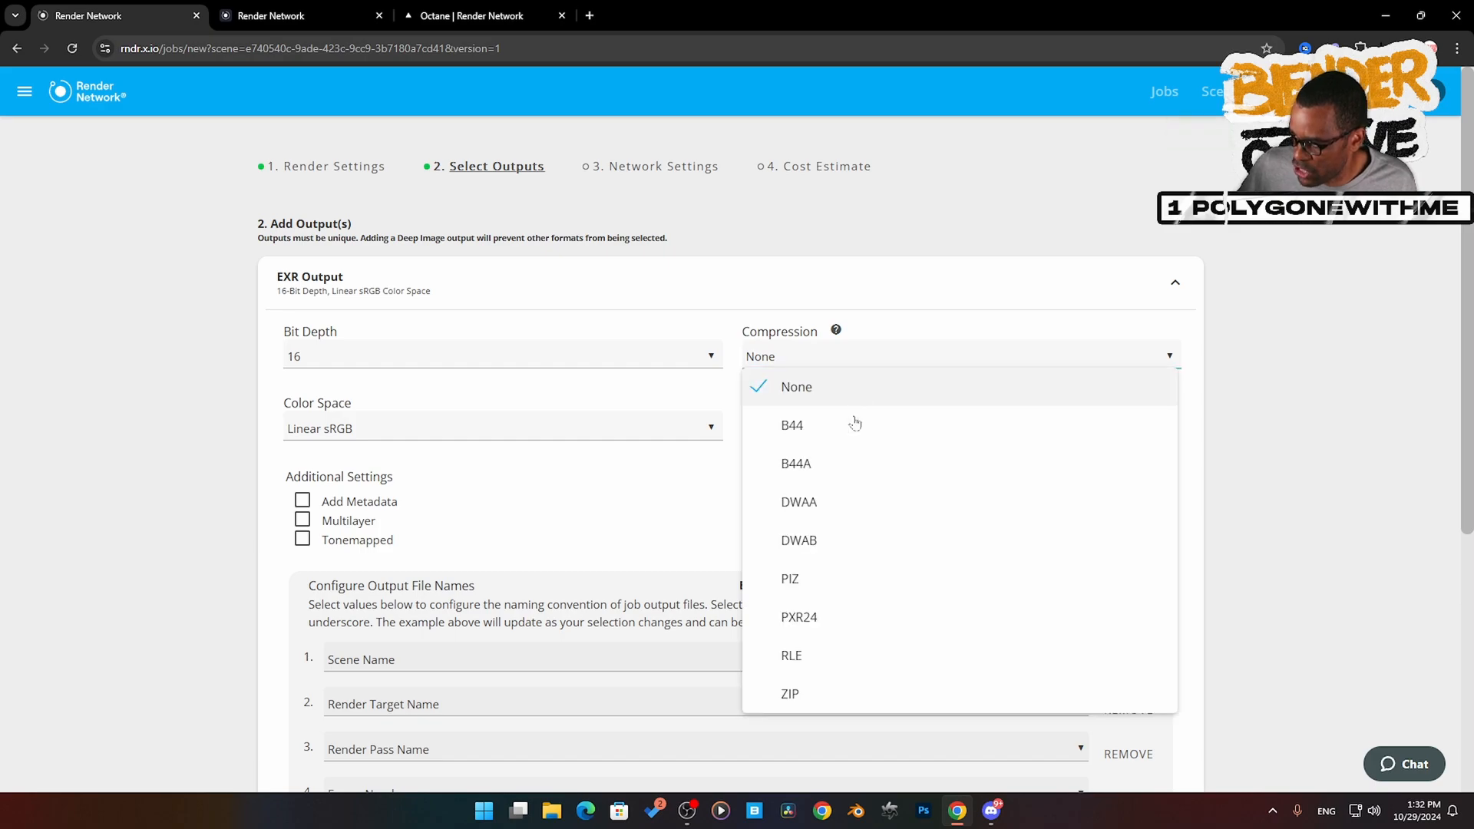
{"action": "left_click", "coordinate": [838, 501]}
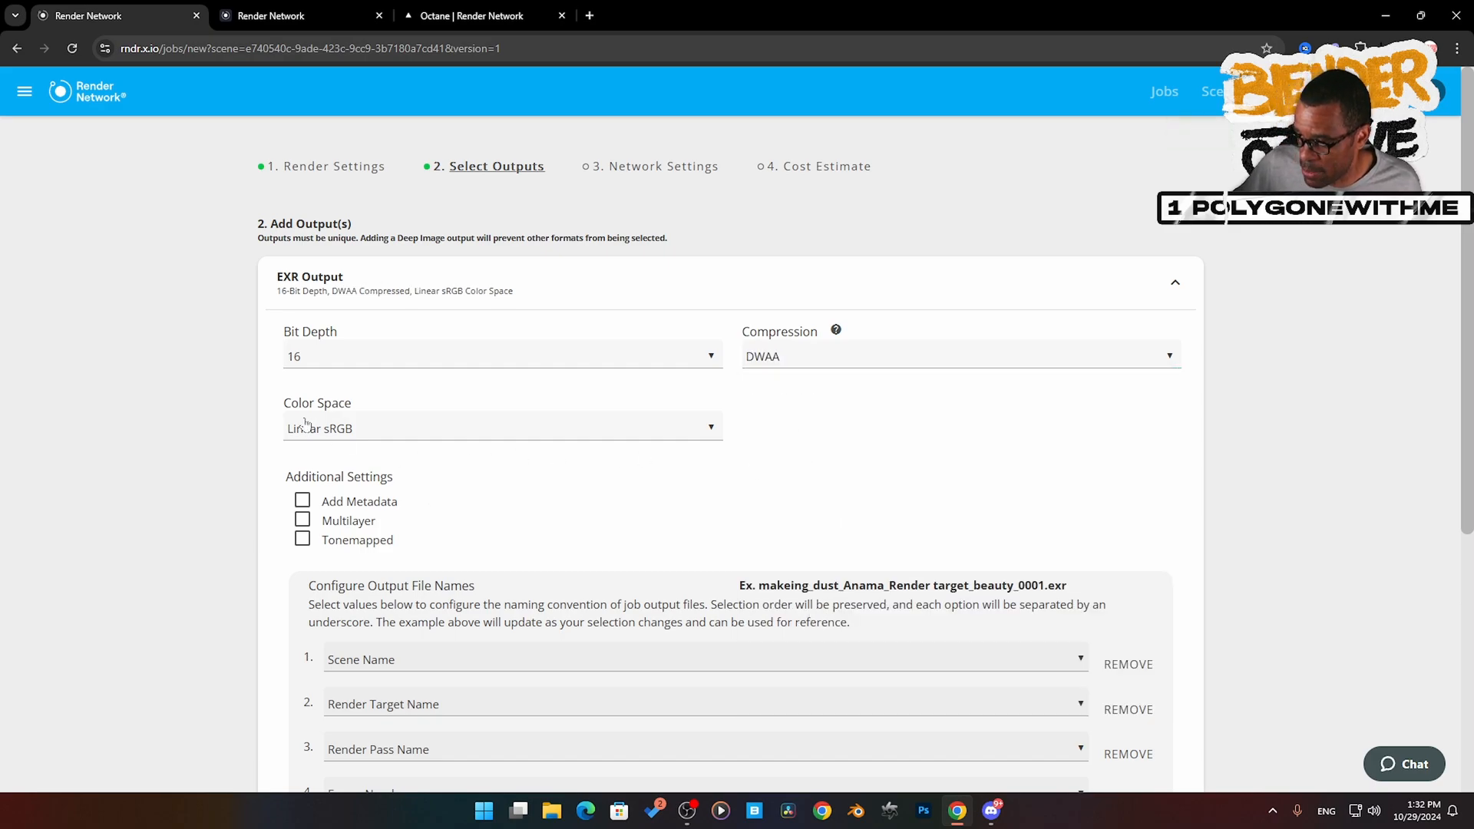
{"action": "left_click", "coordinate": [365, 434]}
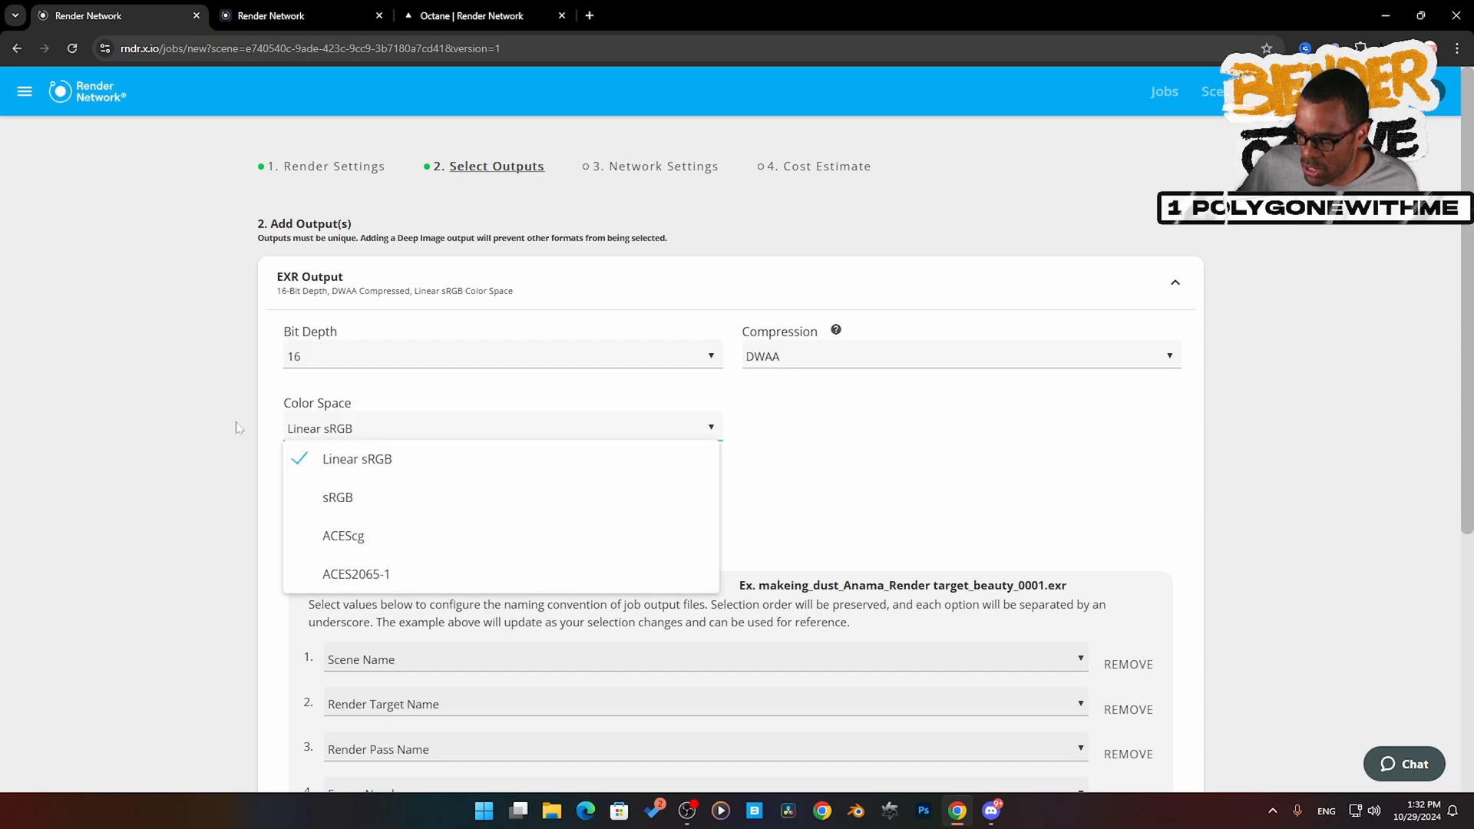
{"action": "left_click", "coordinate": [956, 480]}
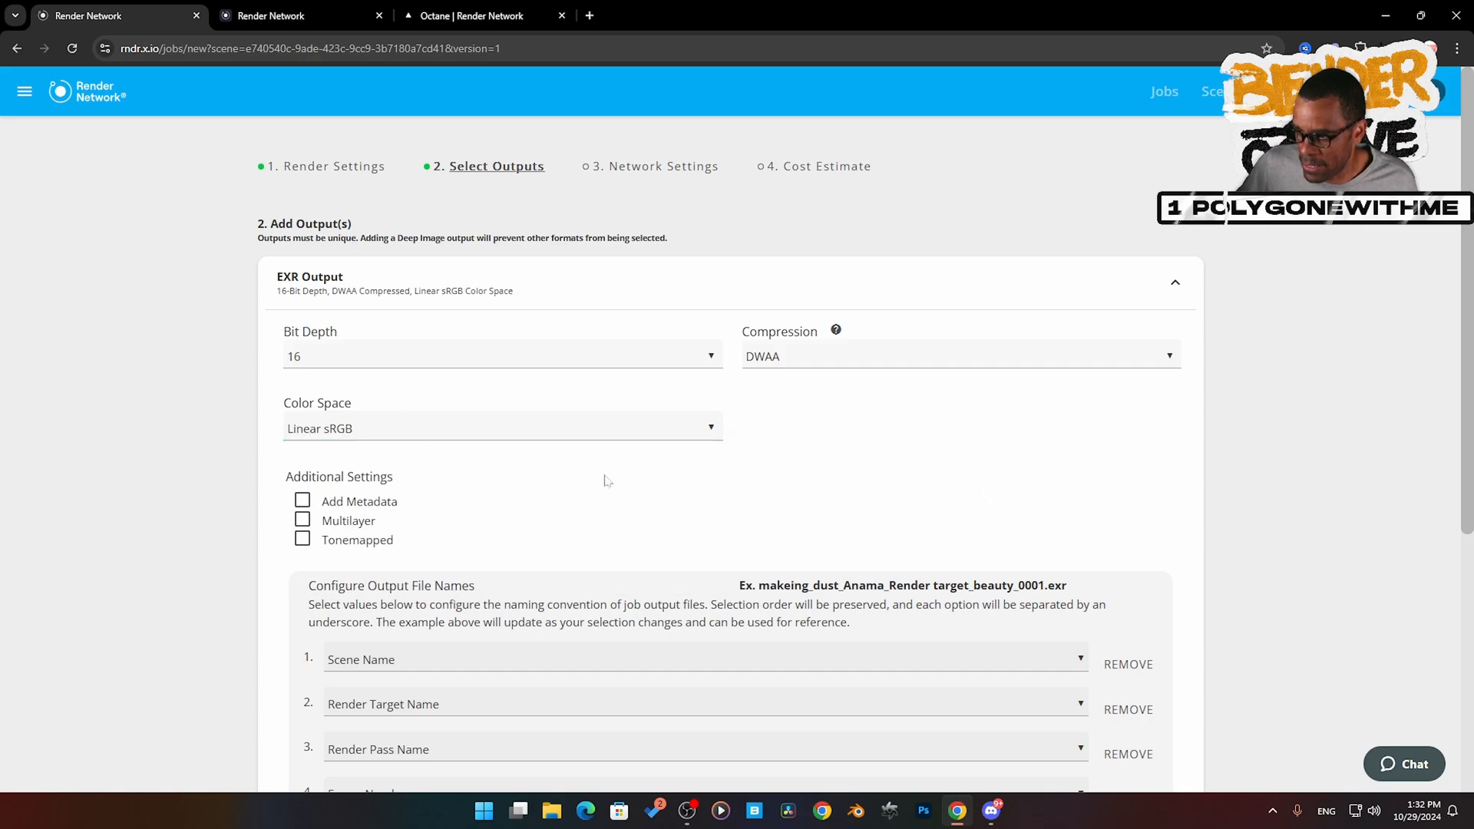
- Enable Multilayer for the EXR output and review the naming elements for its output files
{"action": "scroll", "coordinate": [634, 440], "scroll_direction": "down", "scroll_amount": 2}
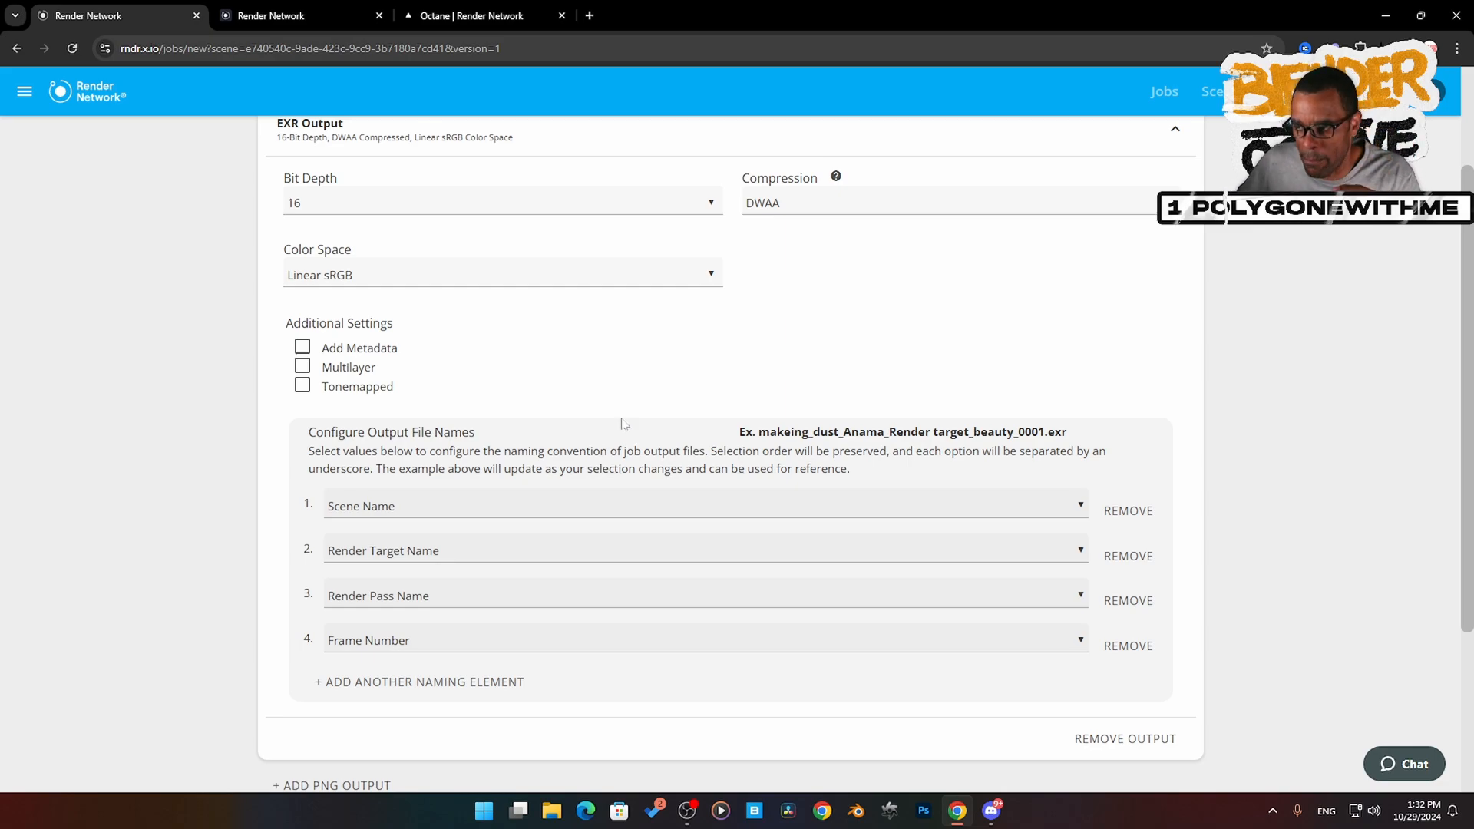
{"action": "left_click", "coordinate": [304, 368]}
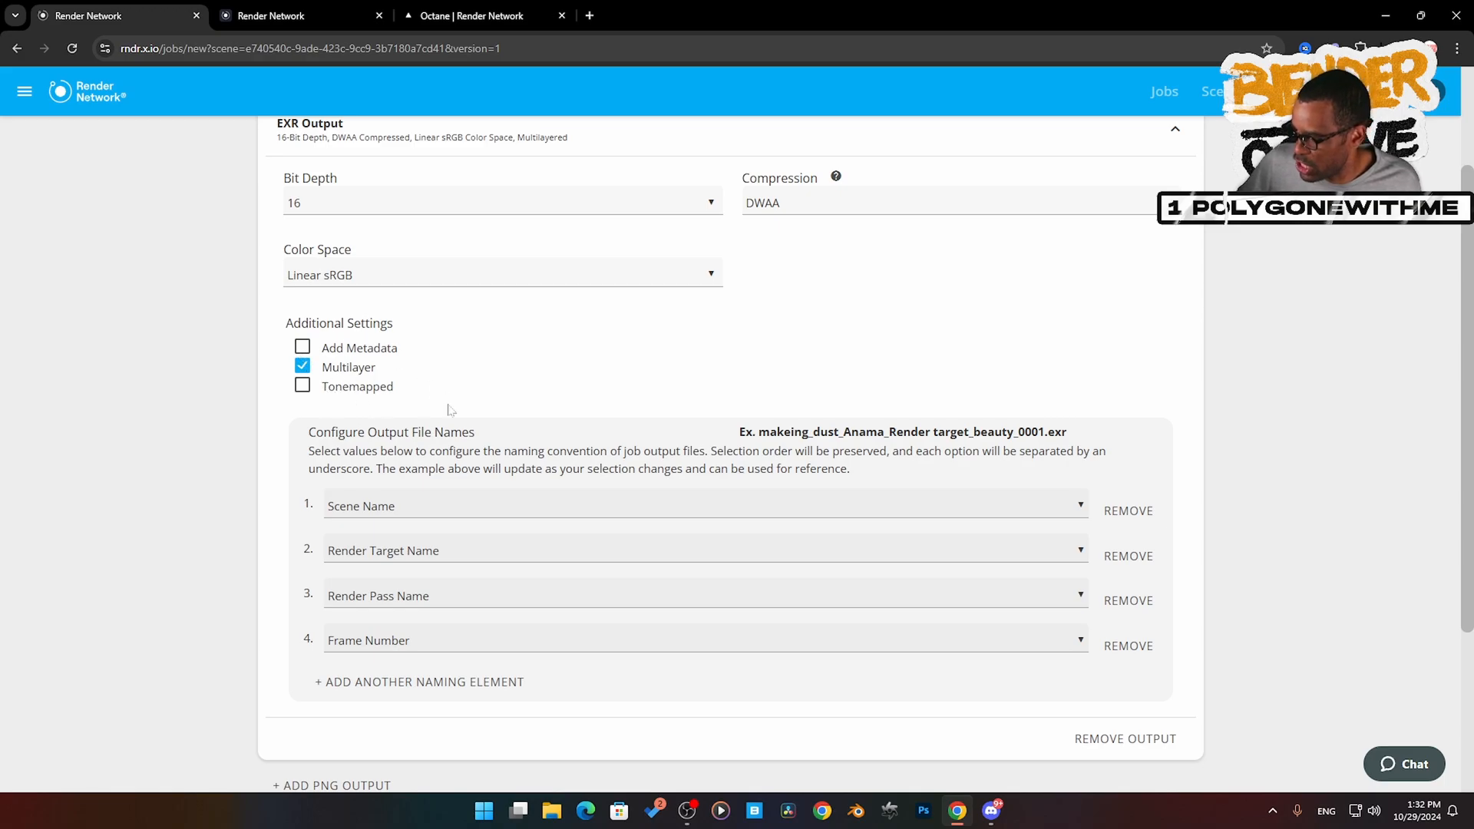
{"action": "scroll", "coordinate": [427, 430], "scroll_direction": "down", "scroll_amount": 1}
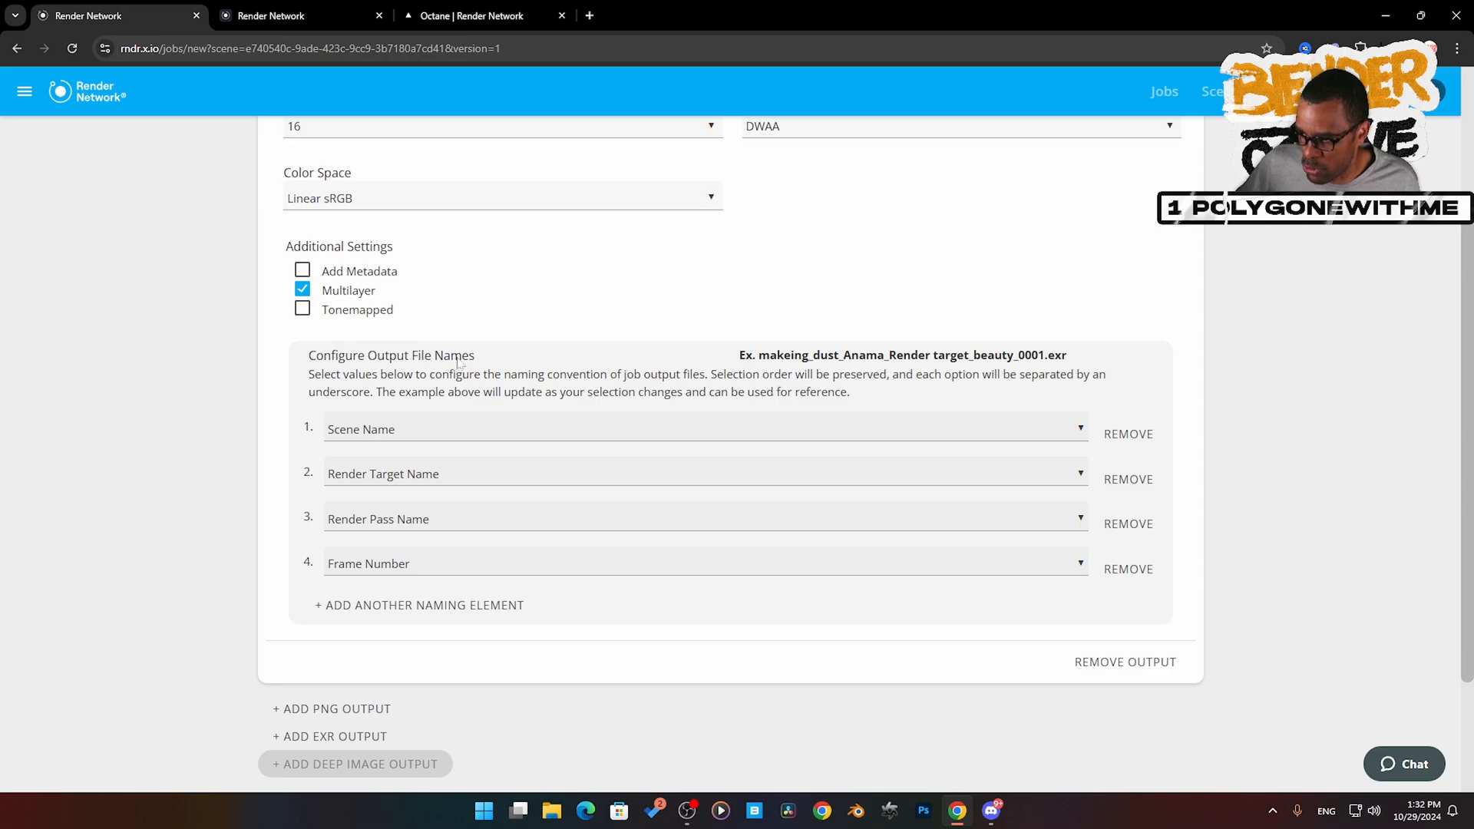
{"action": "scroll", "coordinate": [616, 502], "scroll_direction": "down", "scroll_amount": 1}
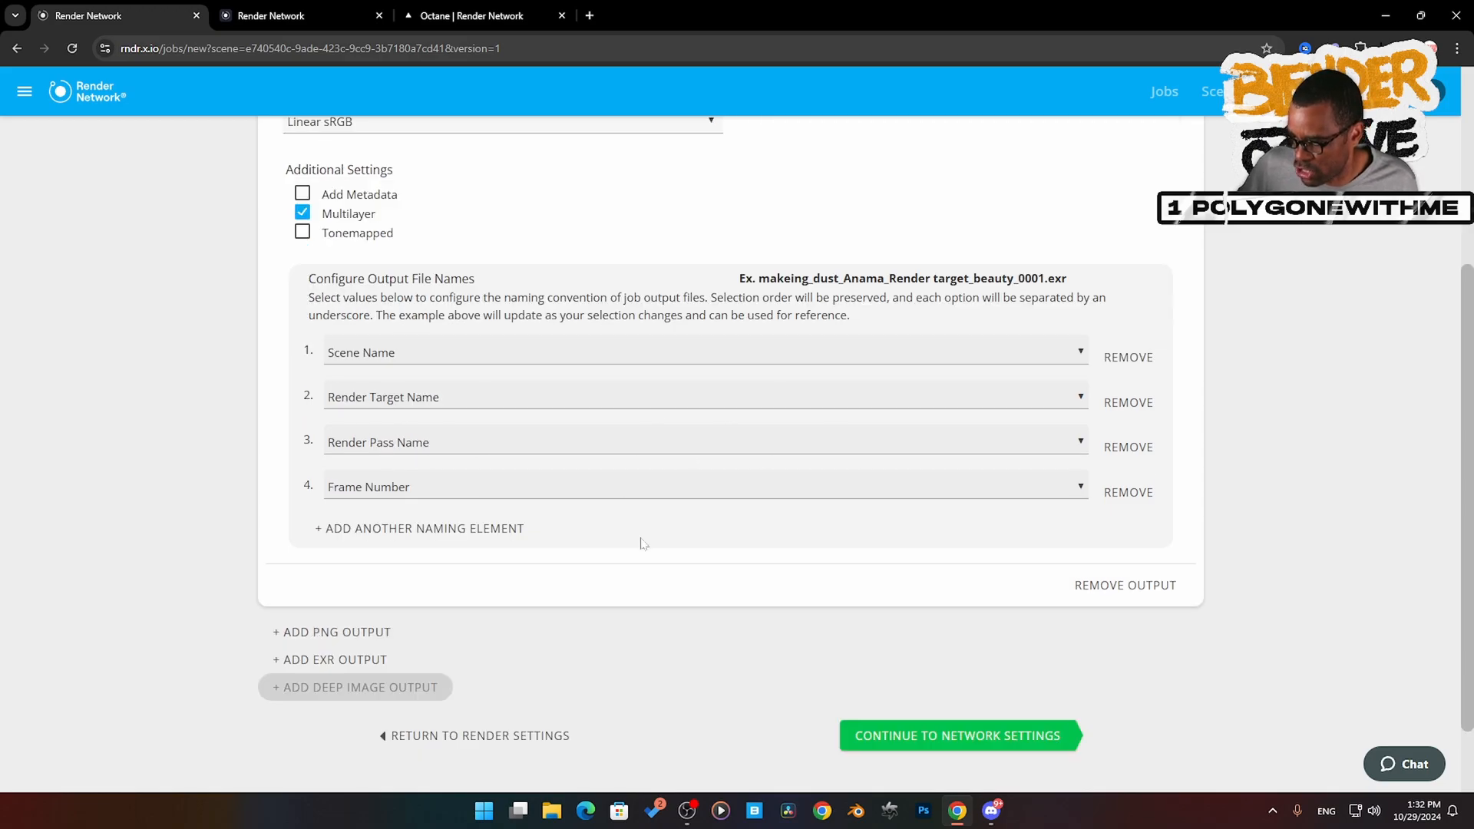
{"action": "scroll", "coordinate": [606, 507], "scroll_direction": "down", "scroll_amount": 1}
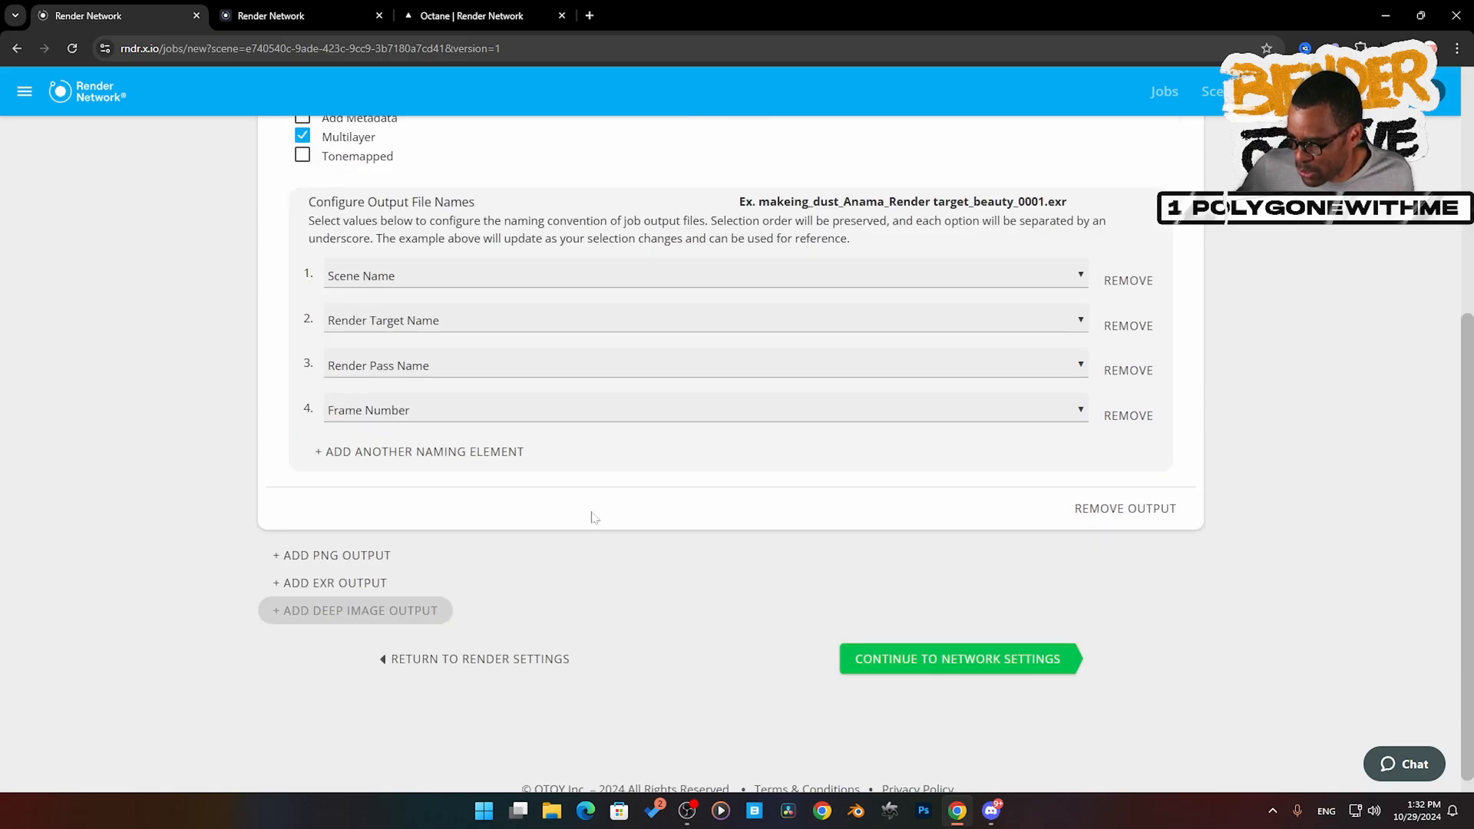
{"action": "scroll", "coordinate": [592, 516], "scroll_direction": "up", "scroll_amount": 3}
{"action": "scroll", "coordinate": [415, 387], "scroll_direction": "down", "scroll_amount": 2}
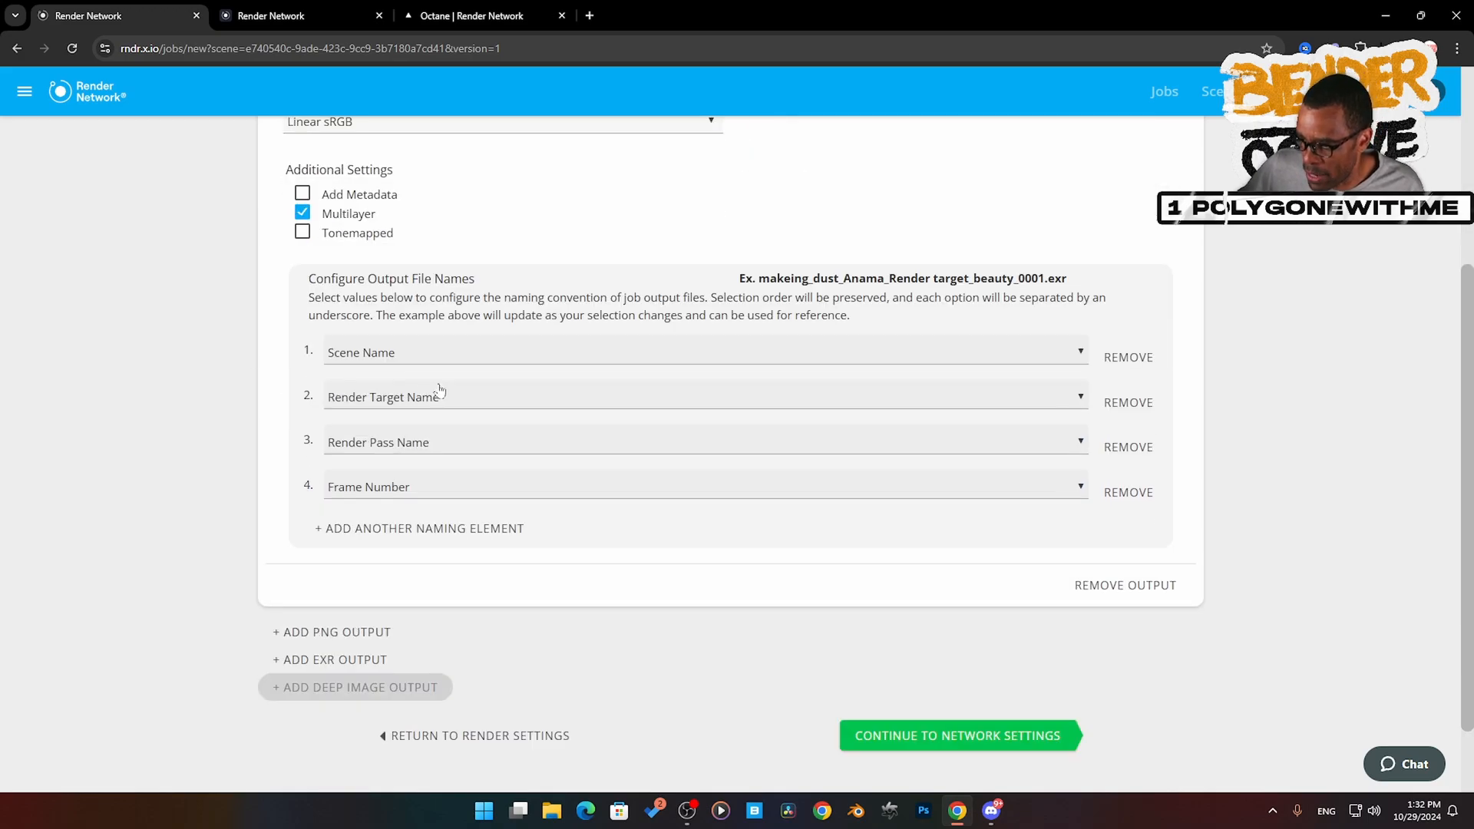
{"action": "scroll", "coordinate": [510, 434], "scroll_direction": "up", "scroll_amount": 3}
{"action": "scroll", "coordinate": [518, 439], "scroll_direction": "down", "scroll_amount": 2}
{"action": "scroll", "coordinate": [495, 630], "scroll_direction": "down", "scroll_amount": 1}
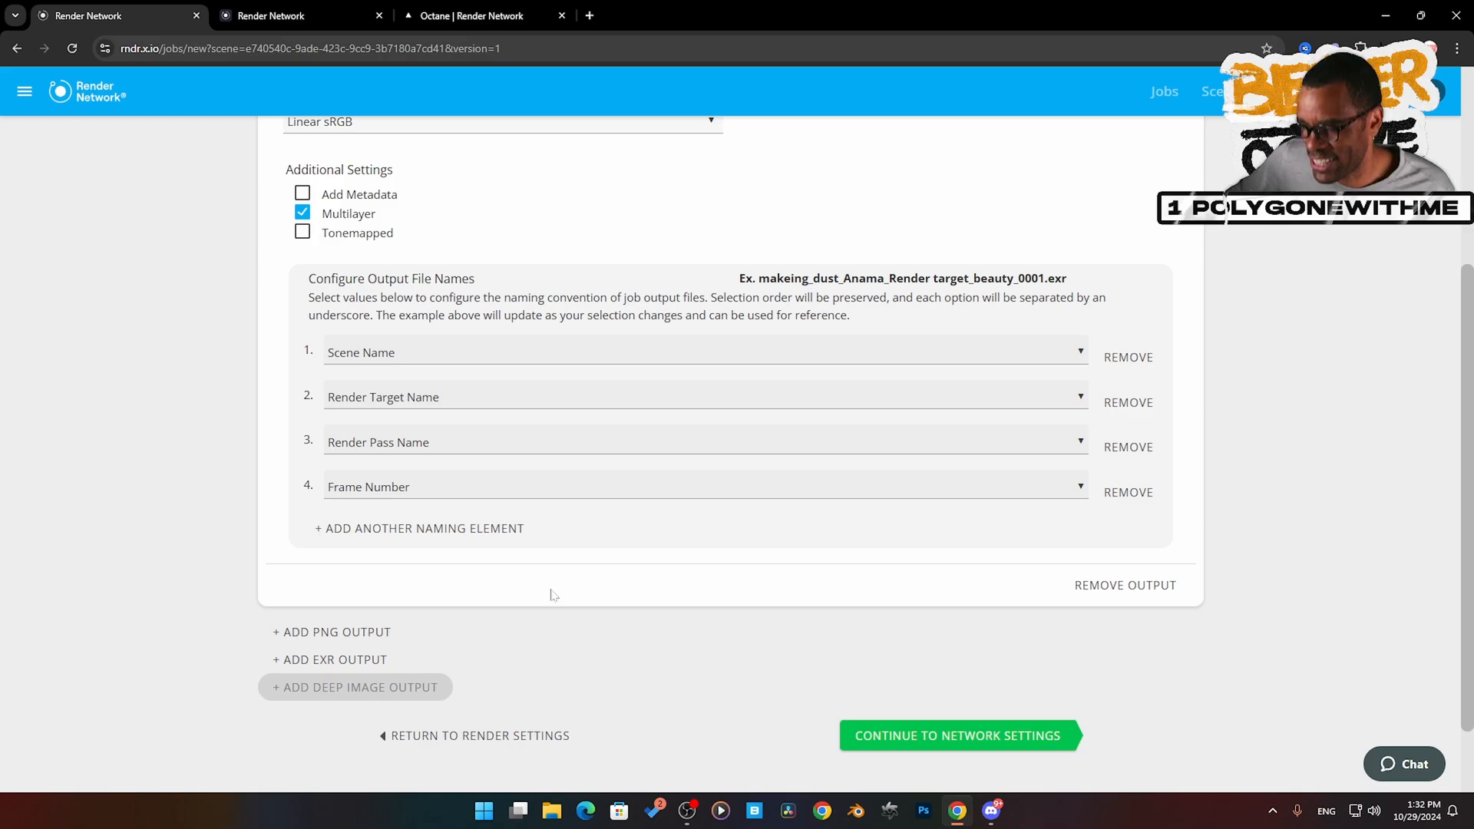
- Compare the Priority and Economy tiers in the network settings, choose Tier 3: Economy, and review the payment, approval and advanced options
{"action": "left_click", "coordinate": [924, 738]}
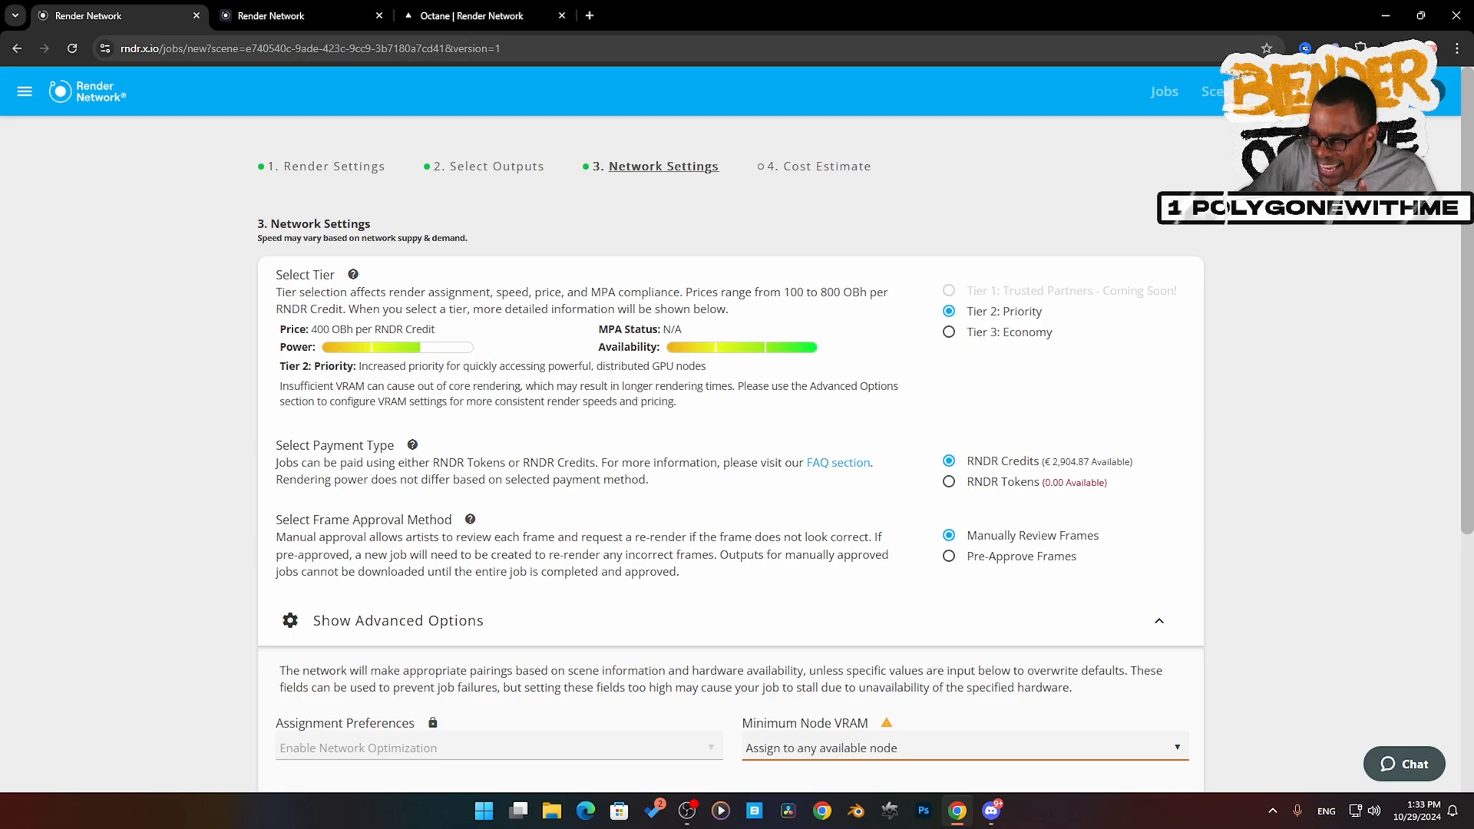
{"action": "left_click", "coordinate": [952, 334]}
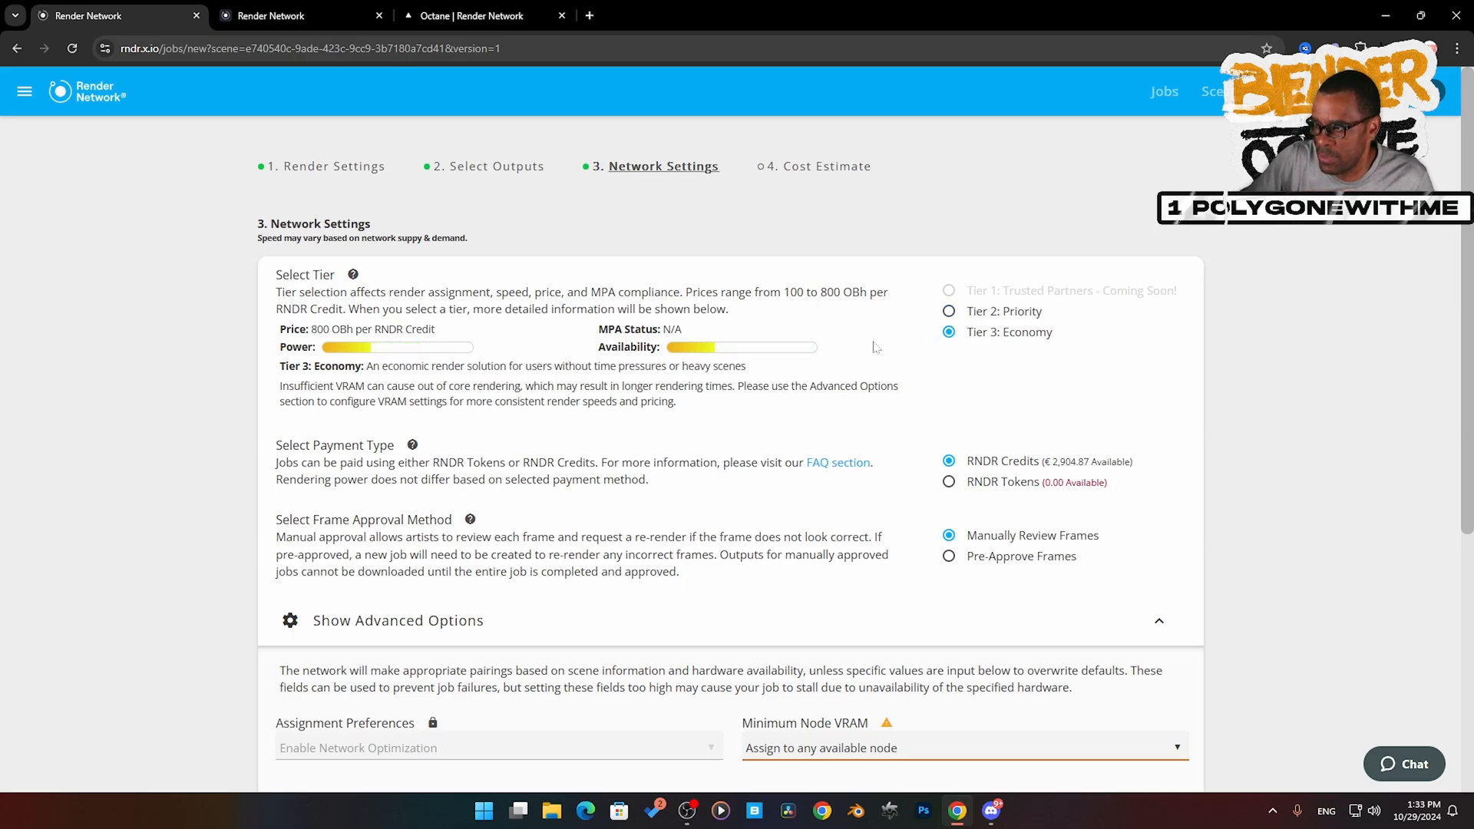
{"action": "left_click", "coordinate": [949, 313]}
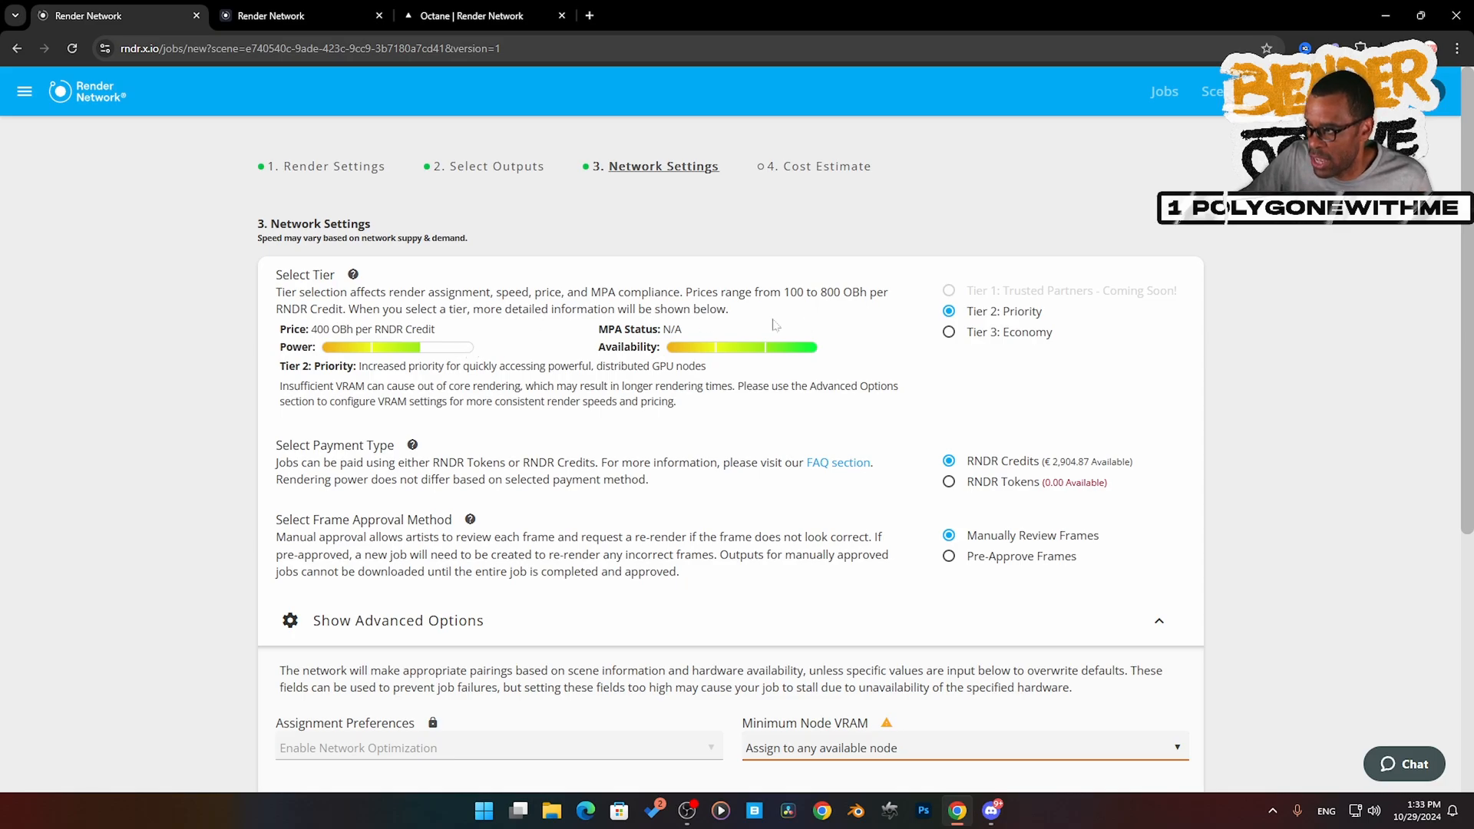
{"action": "left_click", "coordinate": [968, 335]}
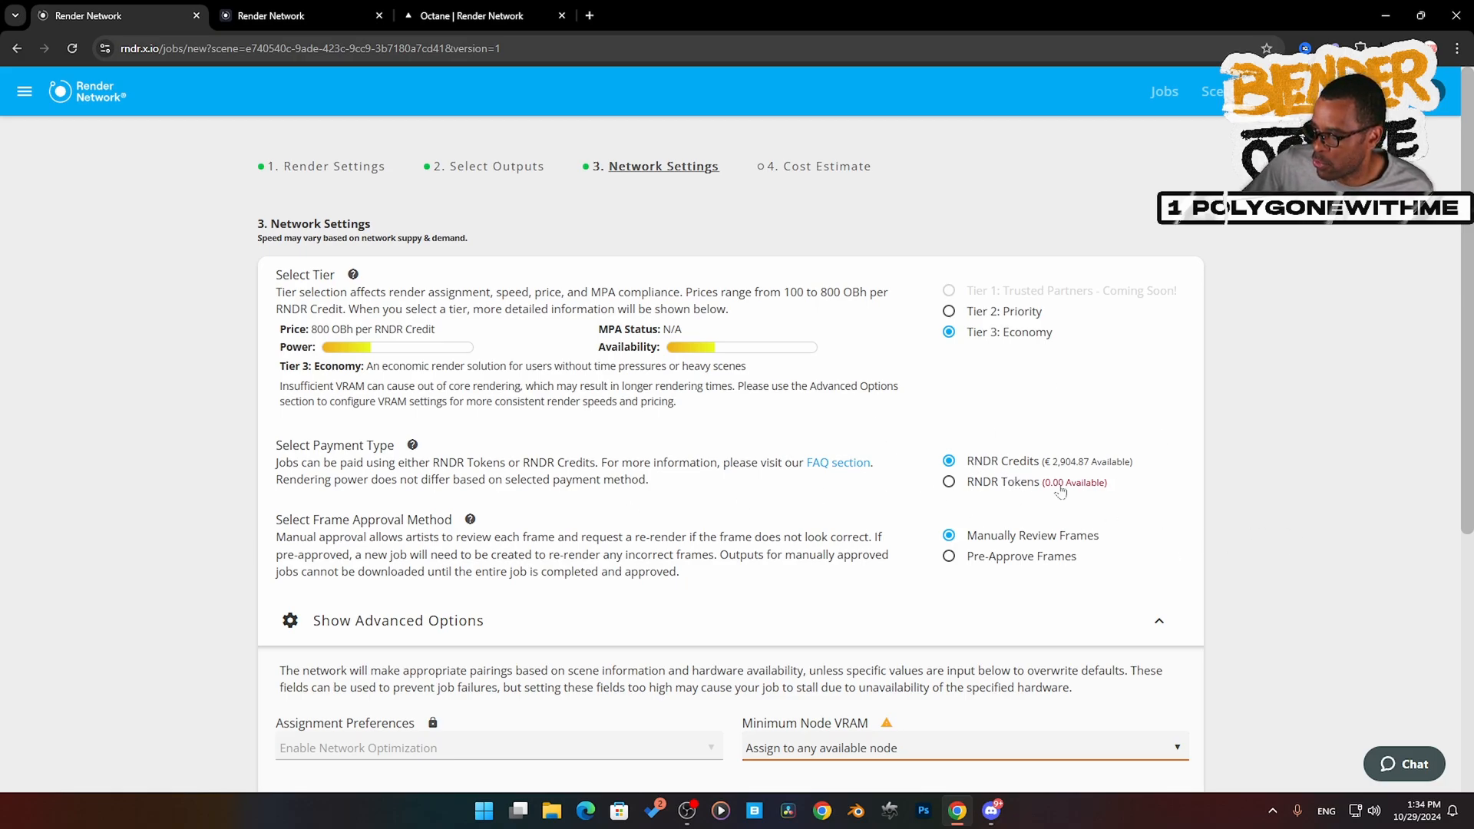
{"action": "scroll", "coordinate": [1110, 499], "scroll_direction": "down", "scroll_amount": 1}
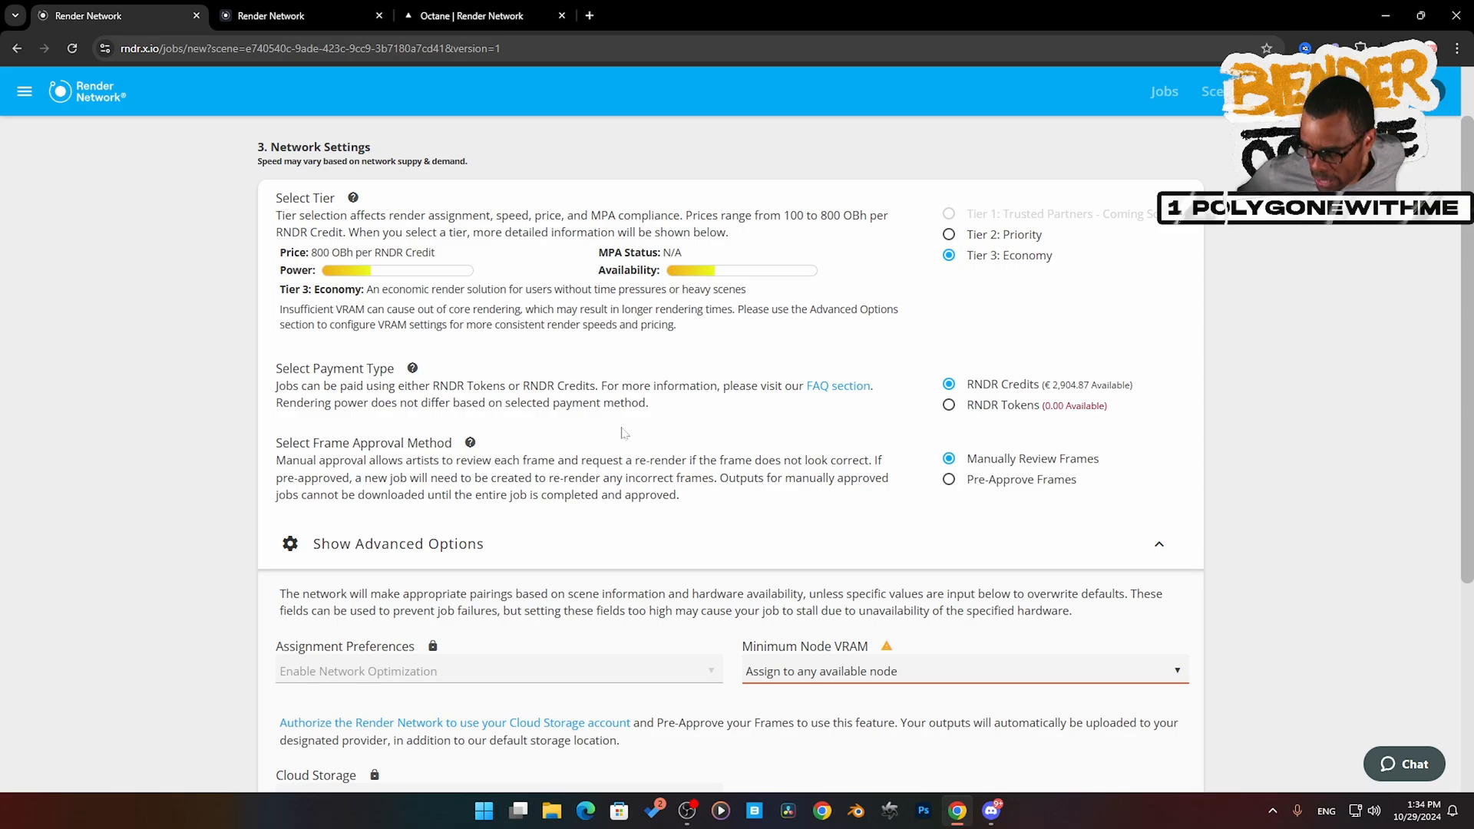
{"action": "scroll", "coordinate": [623, 436], "scroll_direction": "down", "scroll_amount": 2}
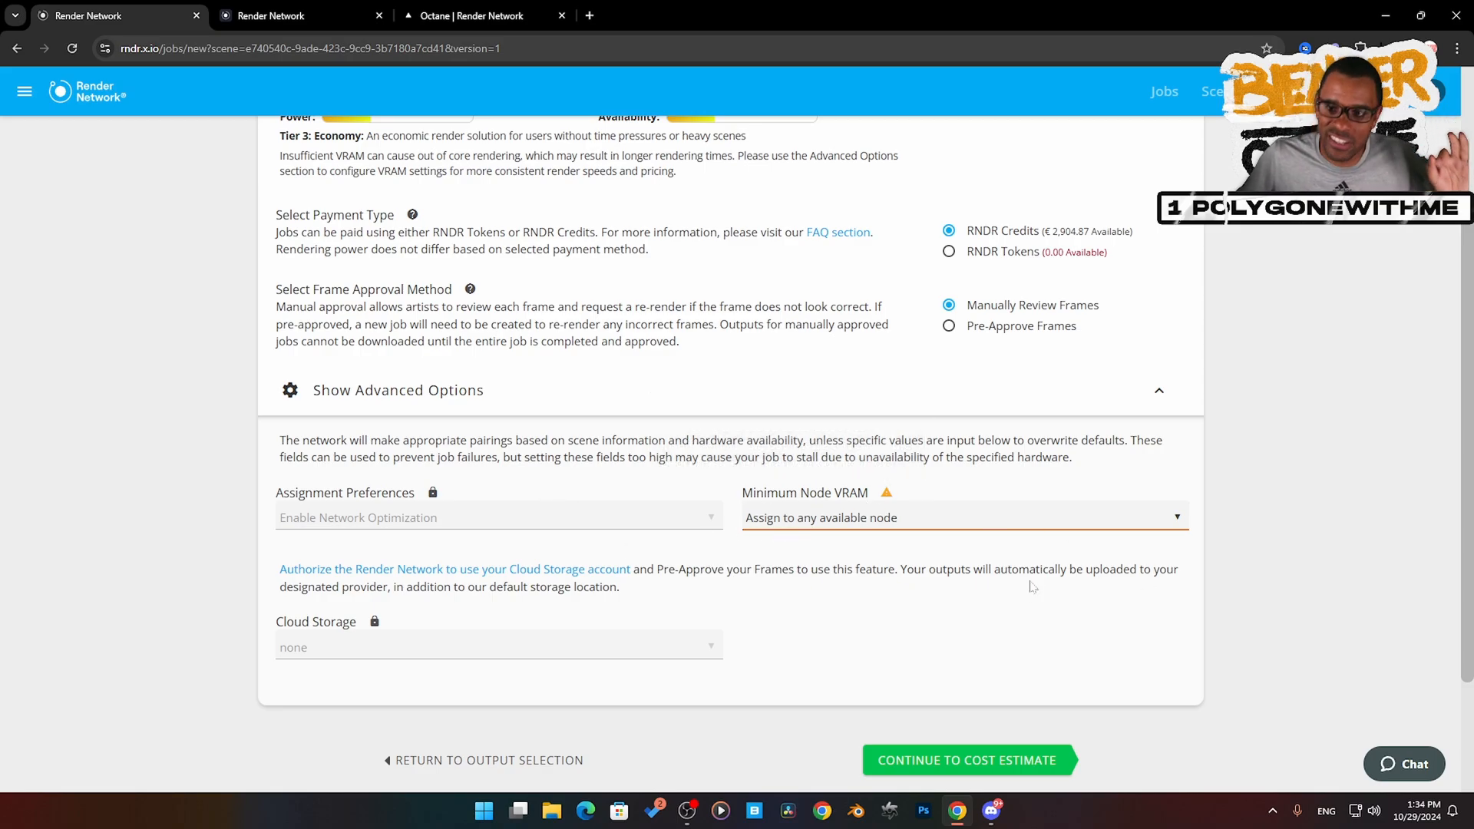
{"action": "scroll", "coordinate": [964, 625], "scroll_direction": "down", "scroll_amount": 3}
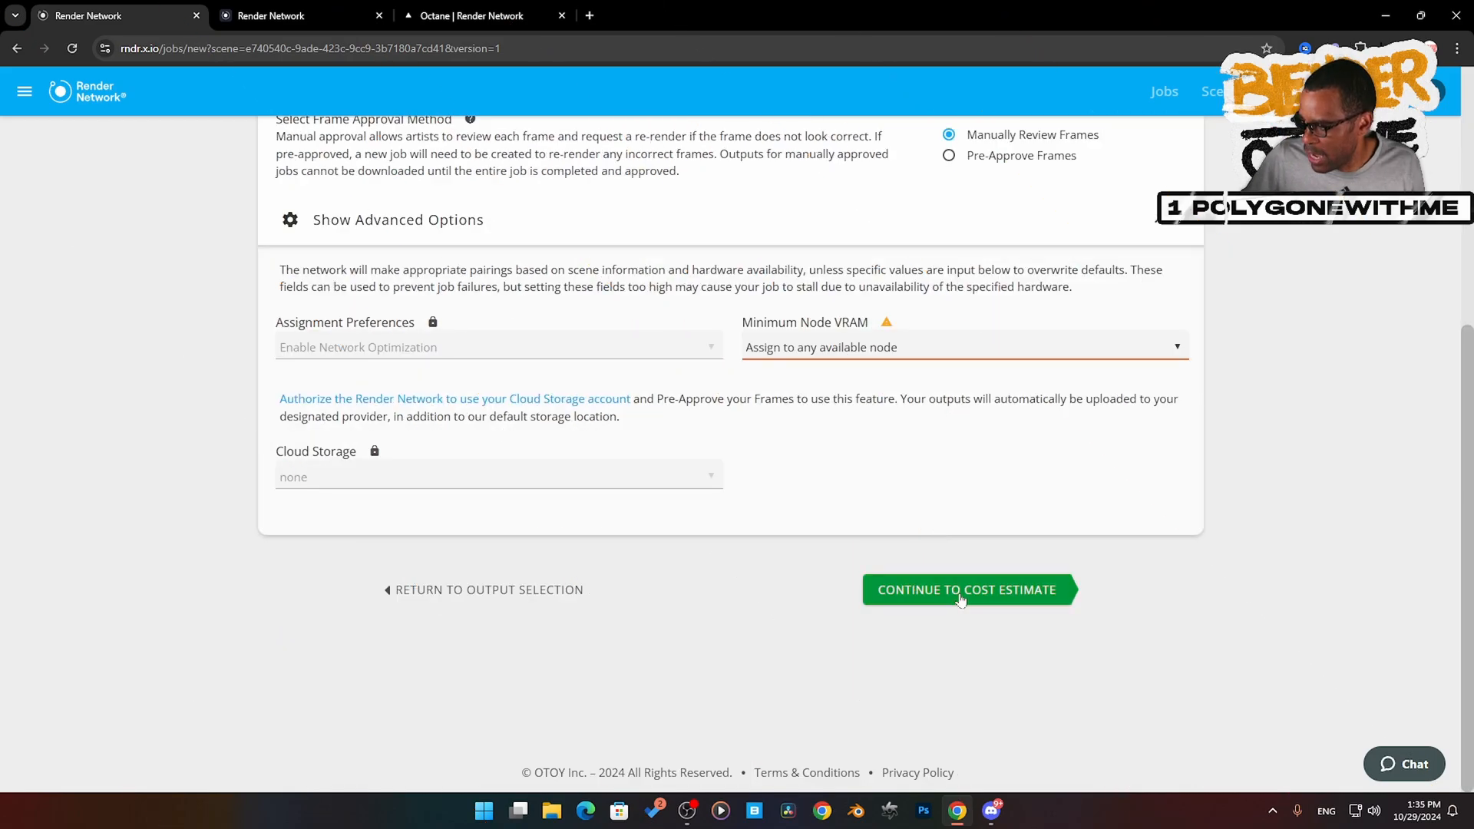
- Generate a cost estimate using a time per frame of 1.2 minutes
{"action": "left_click", "coordinate": [961, 598]}
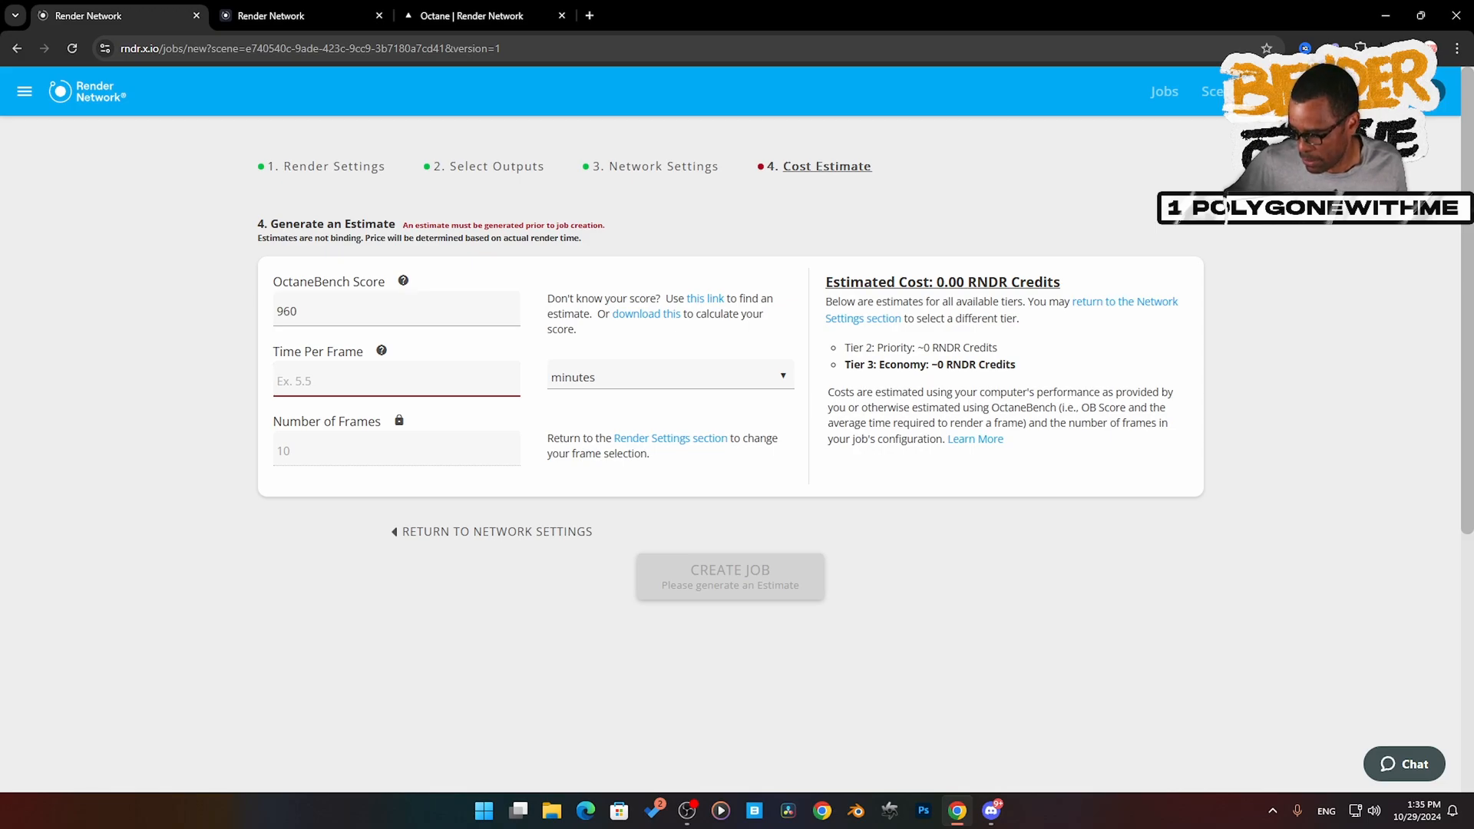
{"action": "type", "text": "1"}
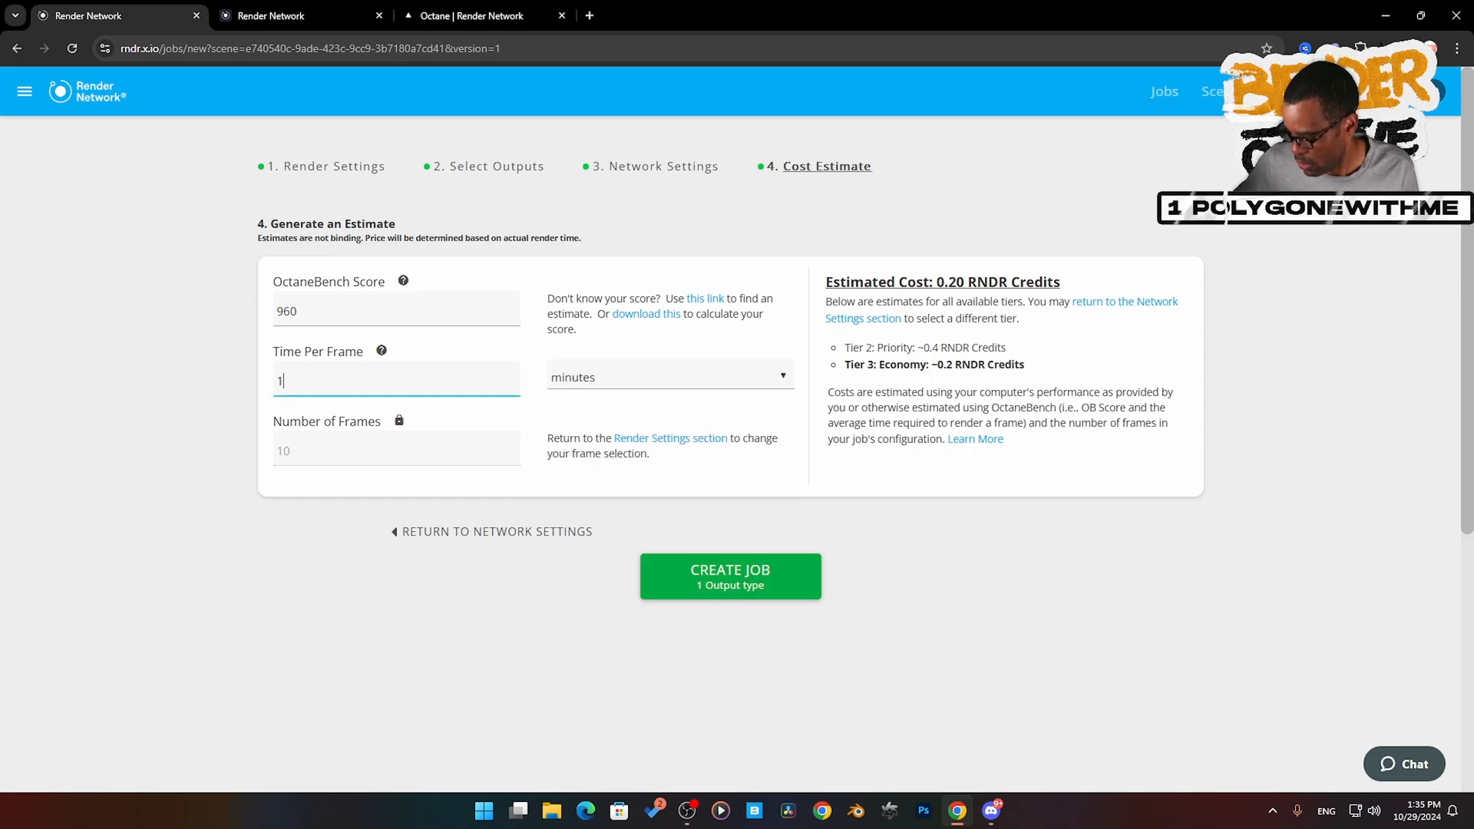
{"action": "type", "text": ".2"}
{"action": "left_click", "coordinate": [921, 340]}
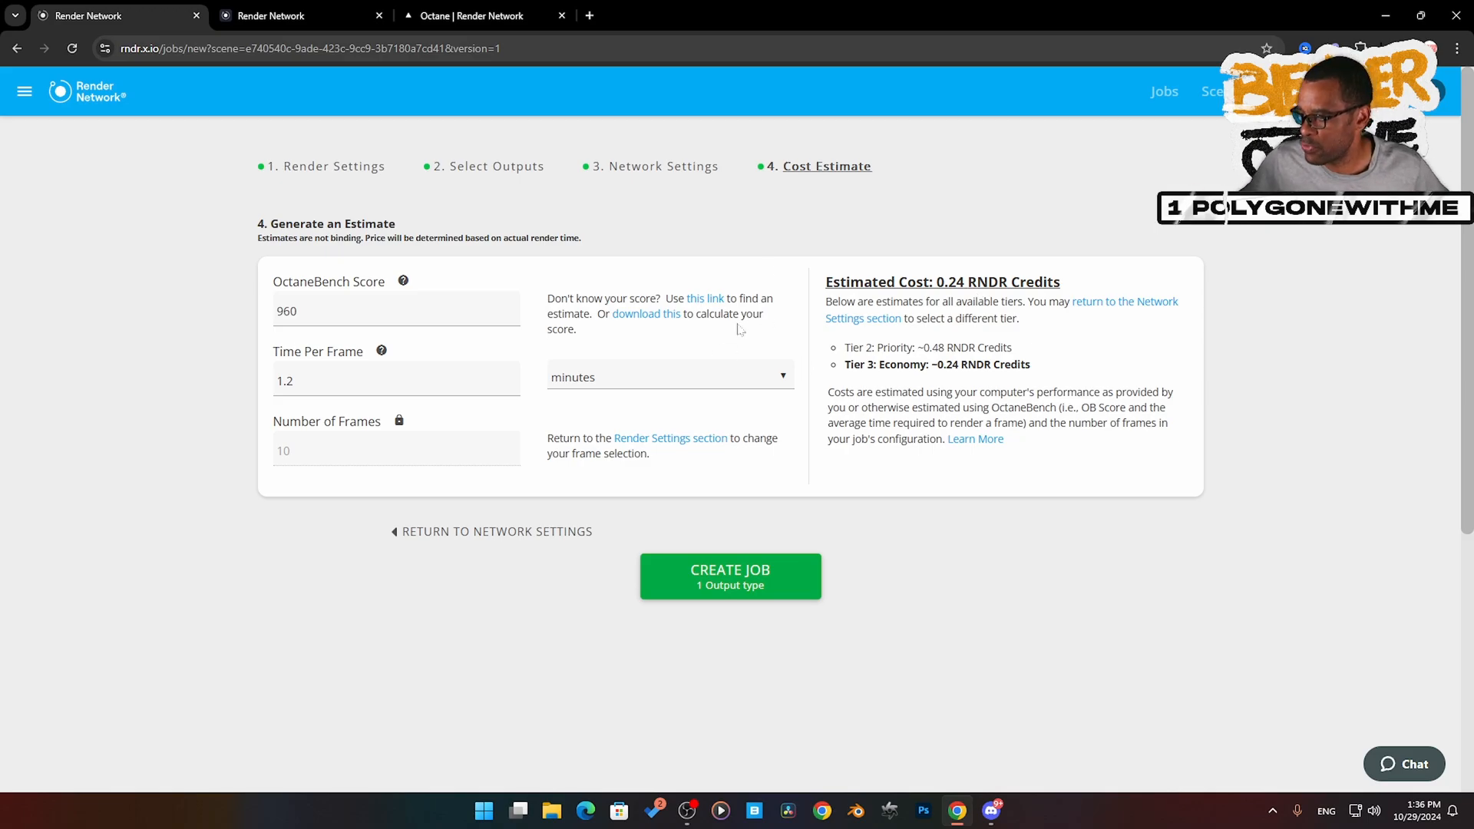
- Switch the job's frame range to All Frames and view the cost estimate for the whole animation
{"action": "left_click", "coordinate": [675, 171]}
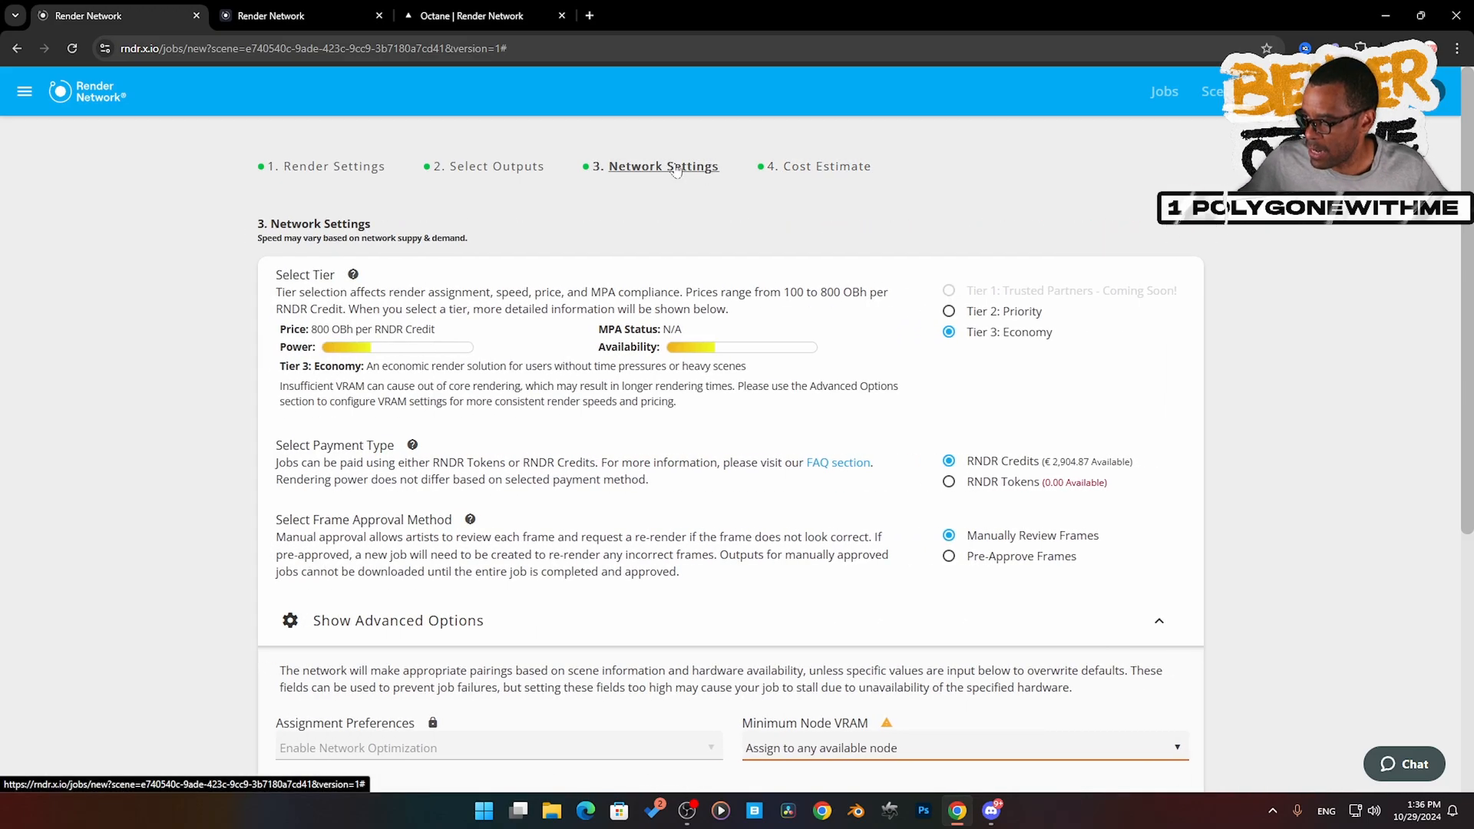
{"action": "left_click", "coordinate": [492, 165]}
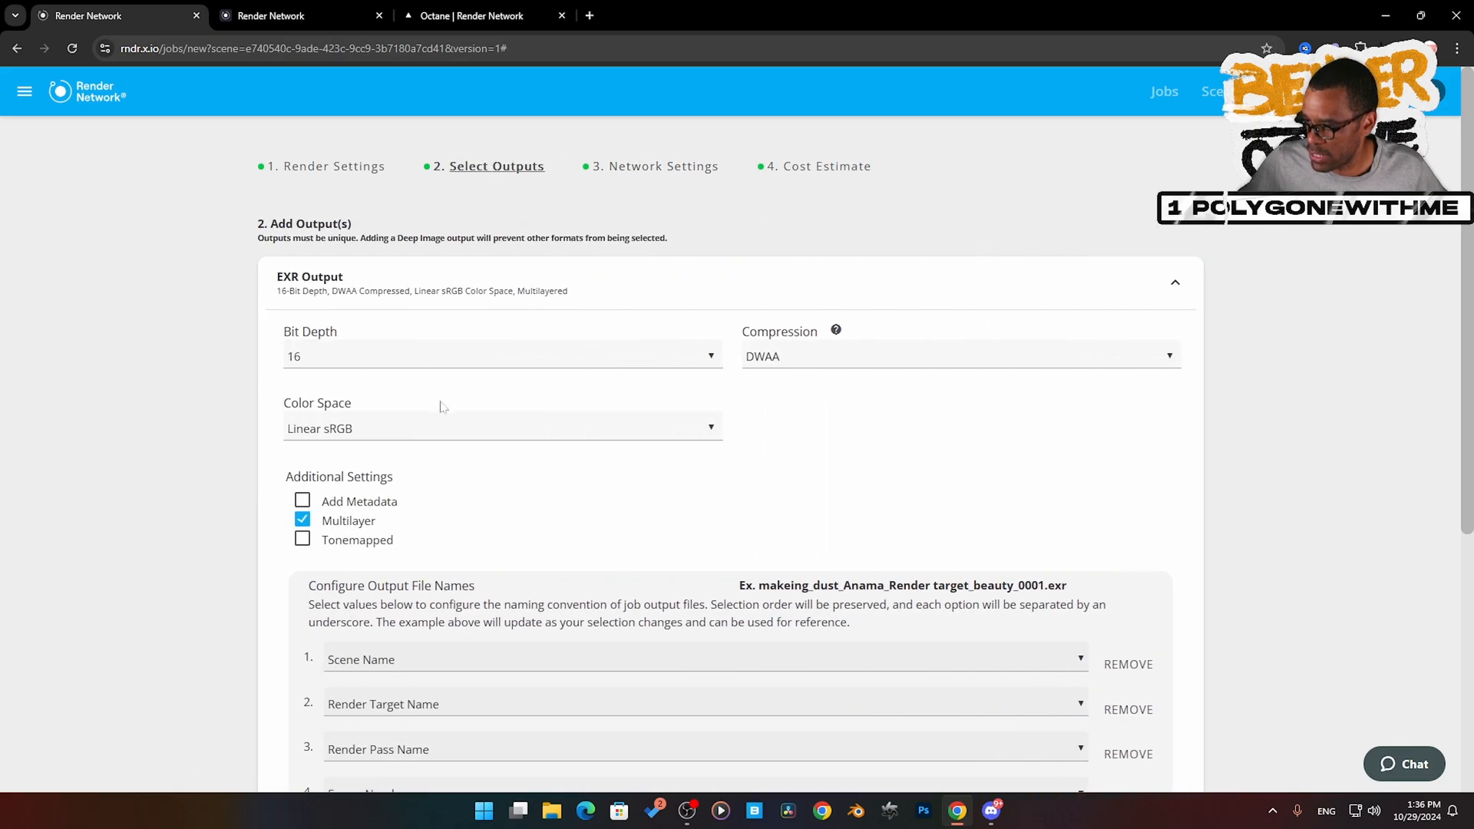
{"action": "left_click", "coordinate": [351, 164]}
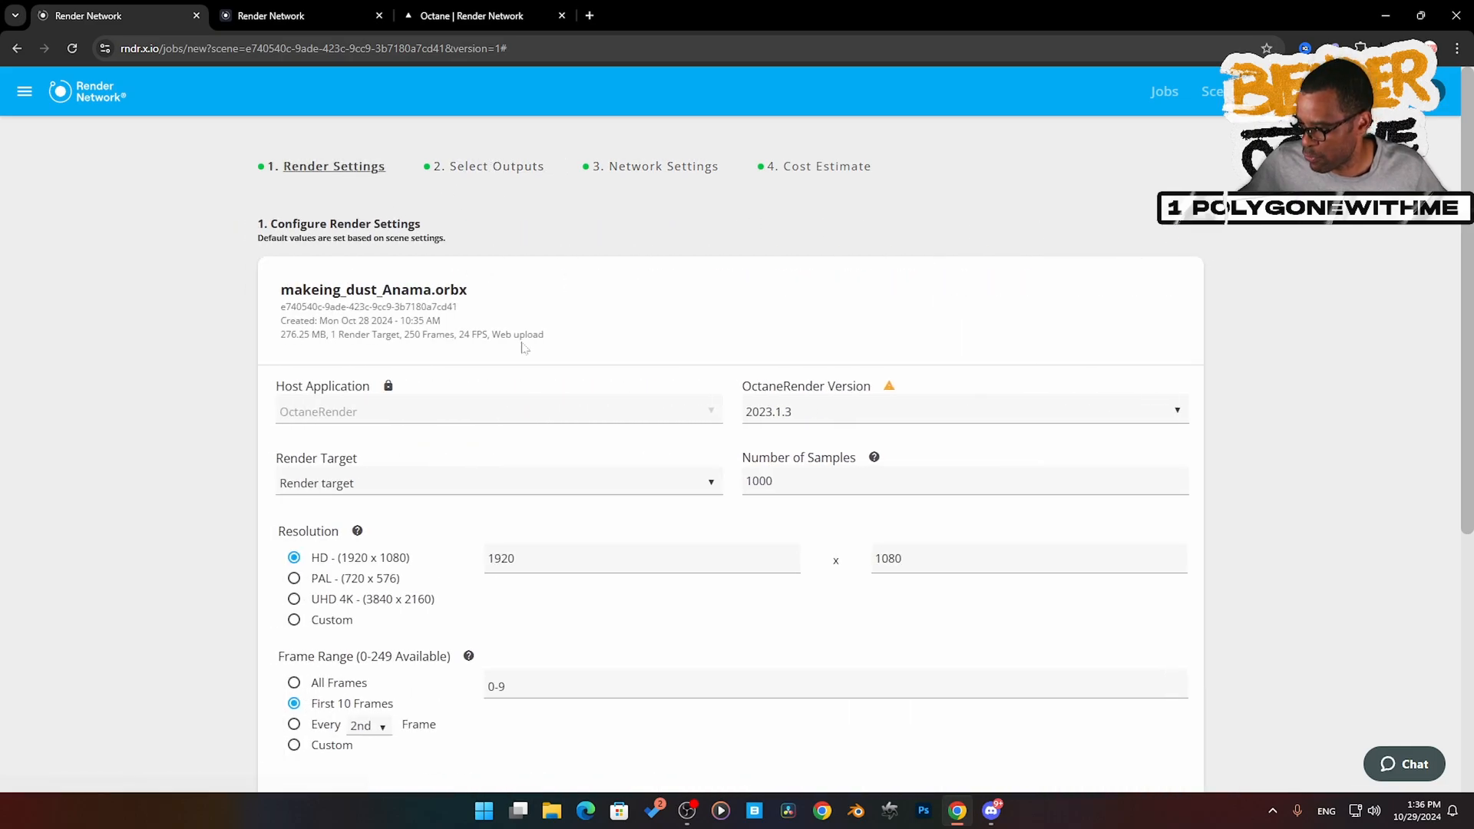
{"action": "left_click", "coordinate": [295, 683]}
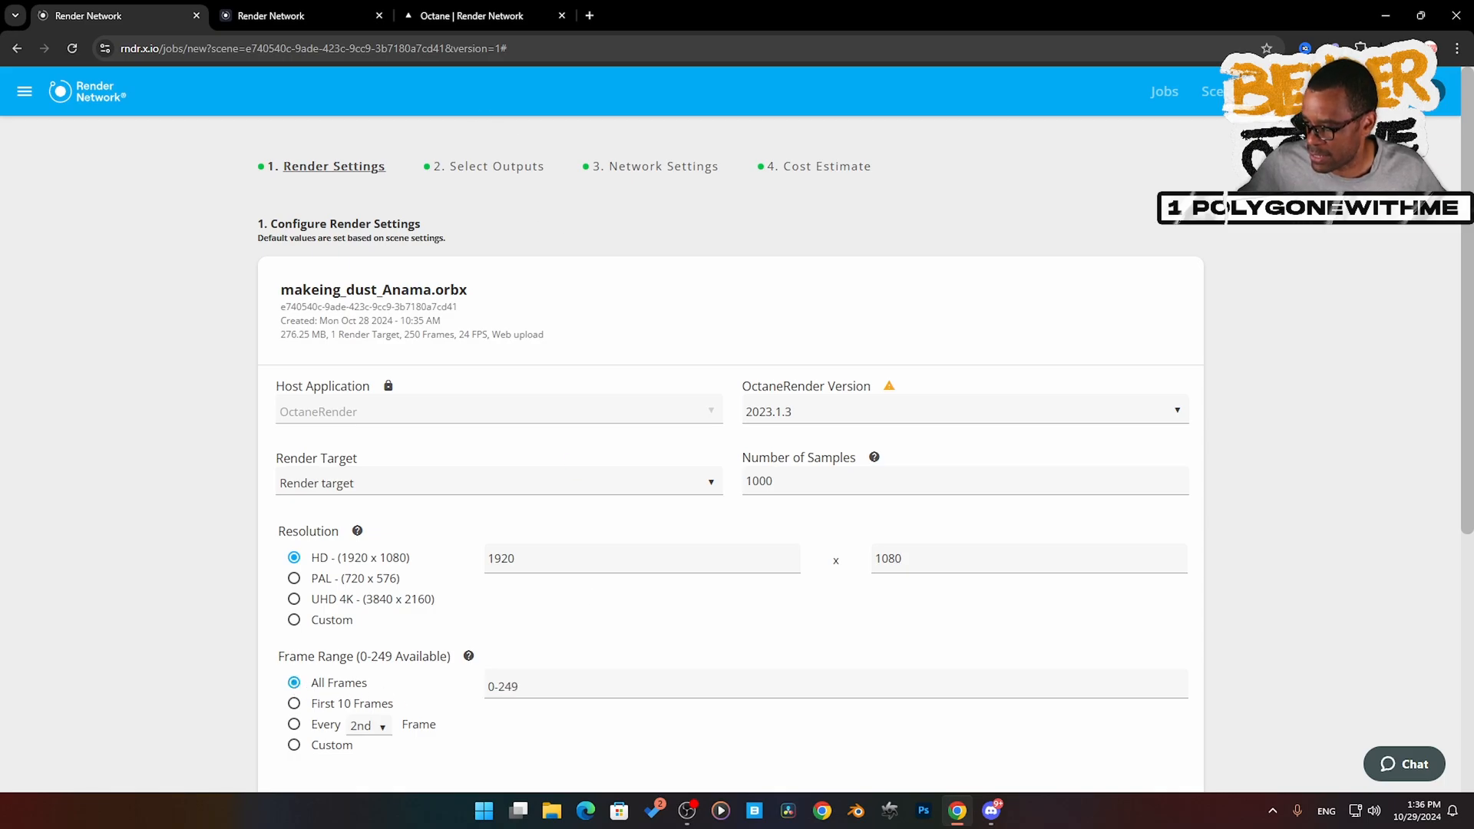
{"action": "left_click", "coordinate": [804, 166]}
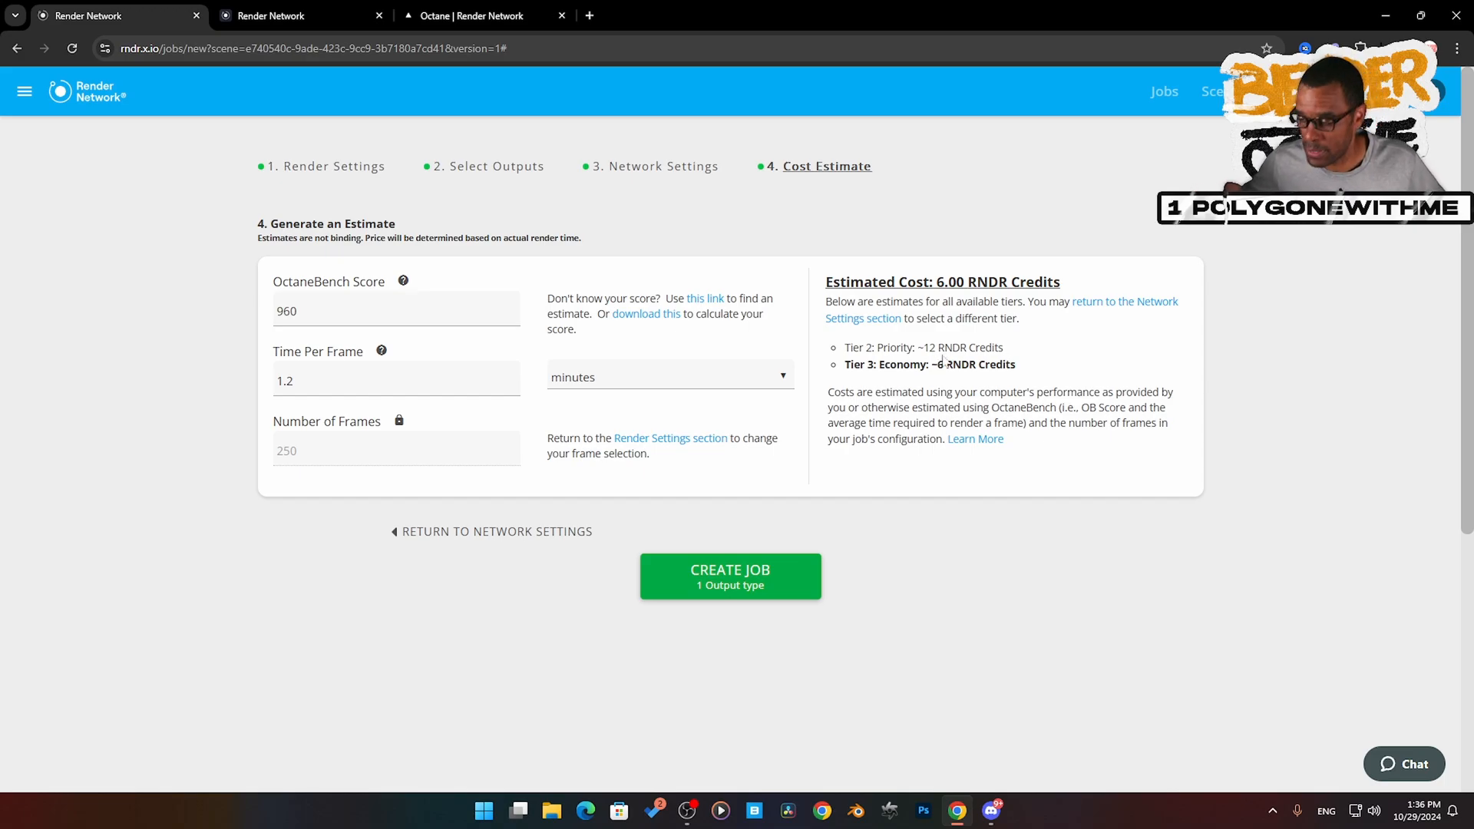
- Set the job's frame range back to First 10 Frames and return to the cost estimate
{"action": "left_click", "coordinate": [479, 167]}
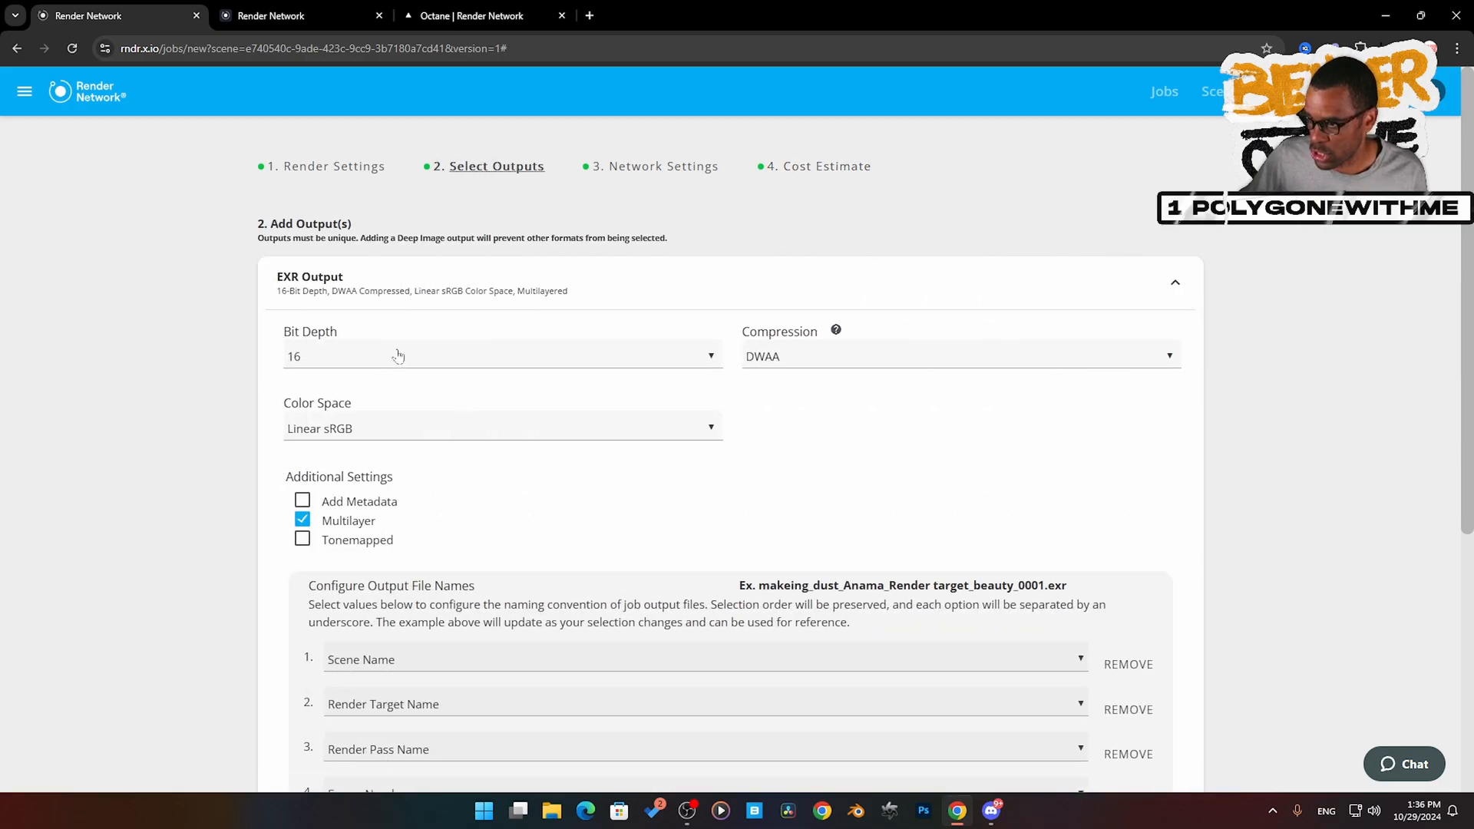
{"action": "left_click", "coordinate": [338, 174]}
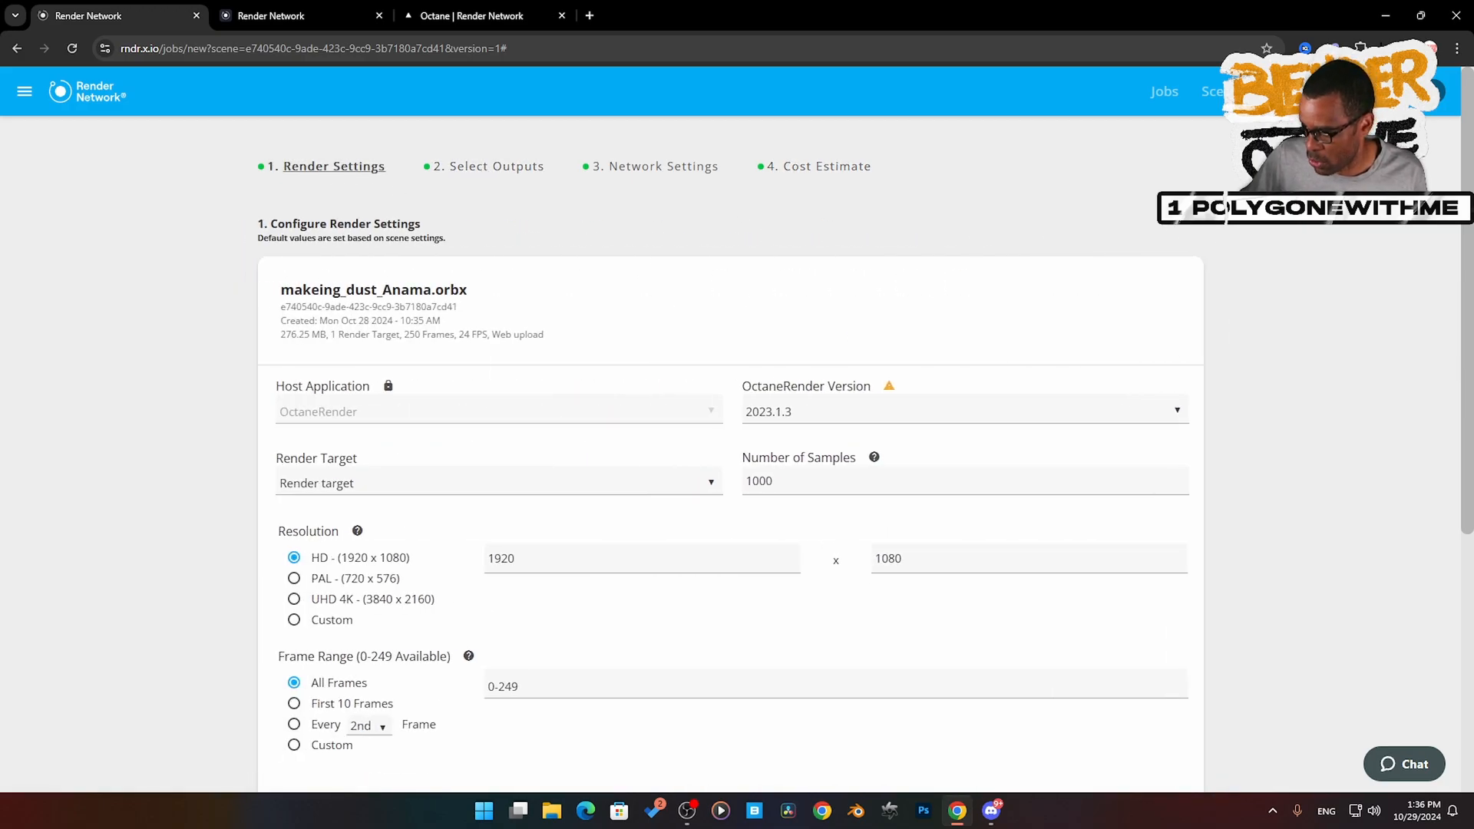
{"action": "left_click", "coordinate": [294, 703]}
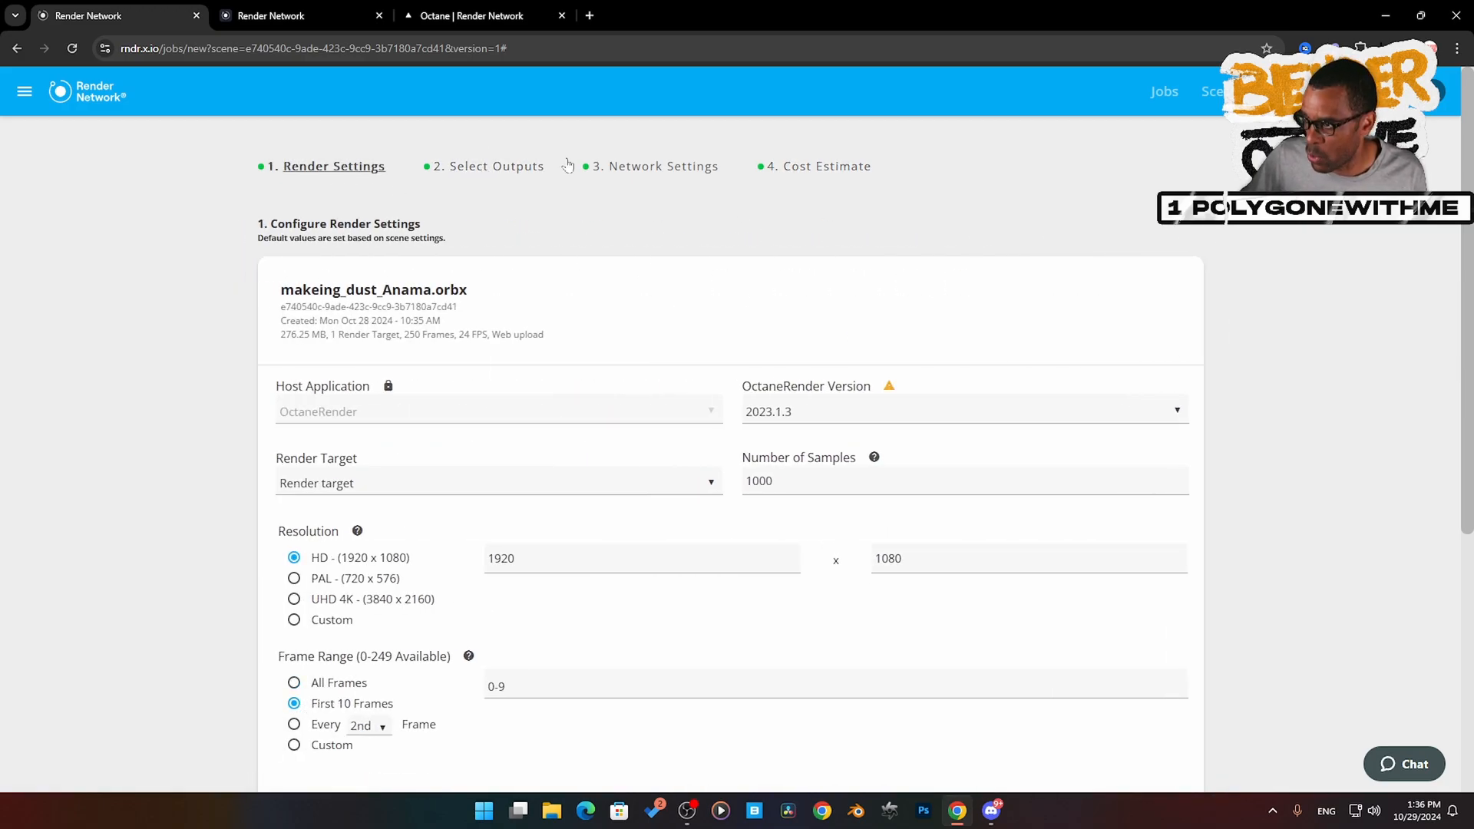
{"action": "left_click", "coordinate": [801, 168]}
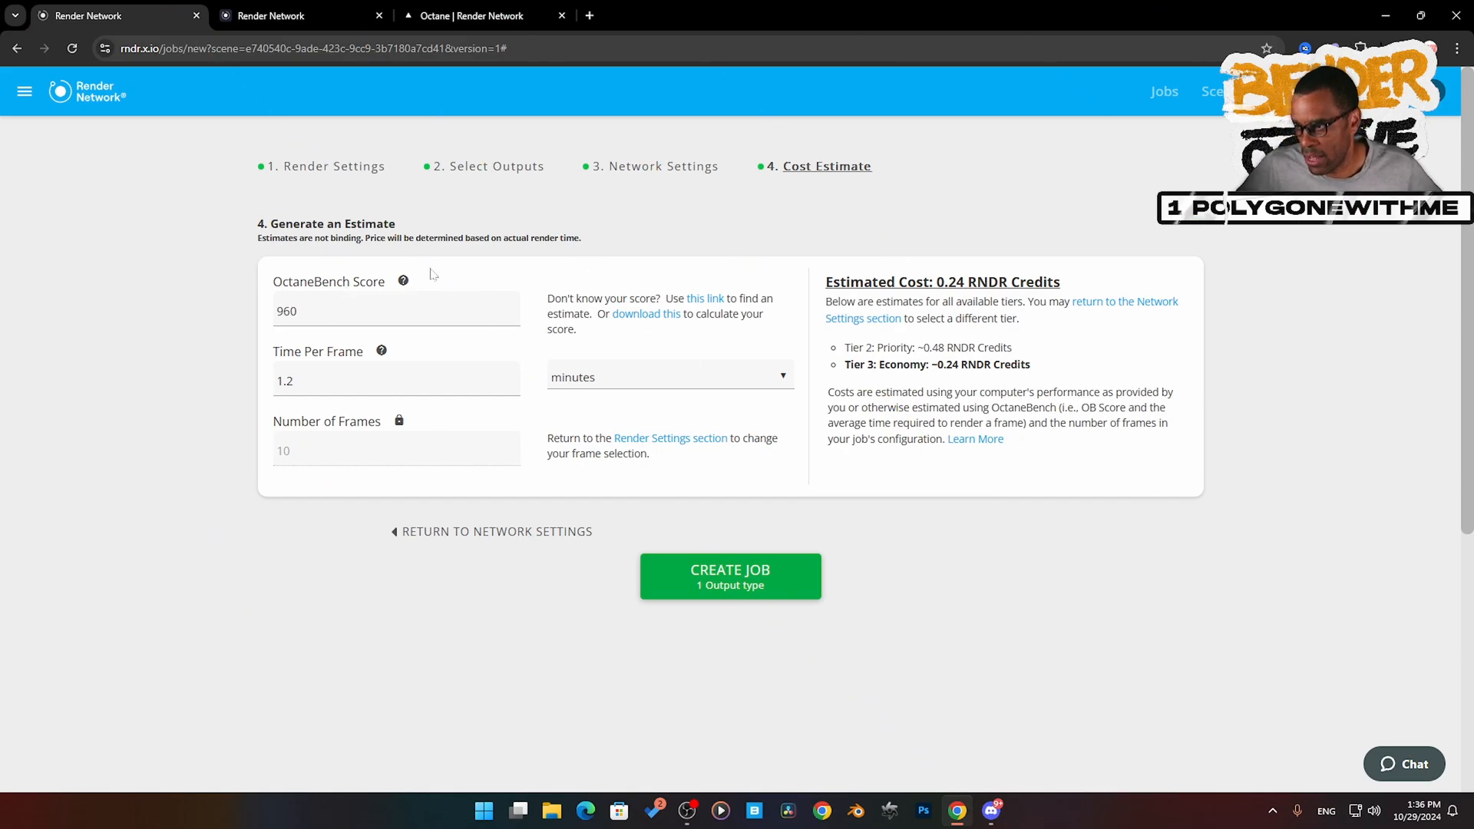
- Check the help notes on the cost estimate, create the render job, and view it in the jobs list
{"action": "mouse_move", "coordinate": [415, 286]}
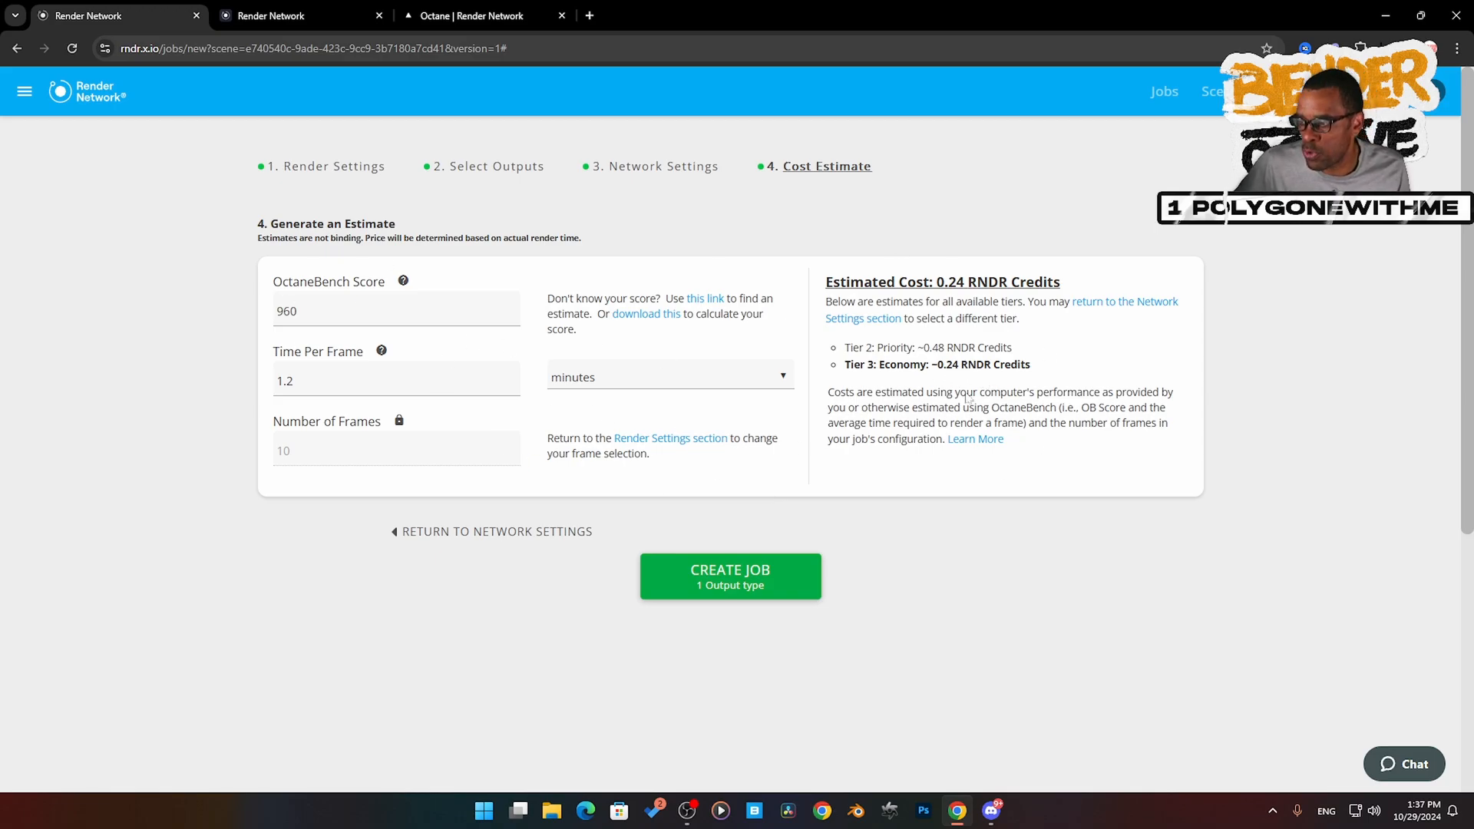
{"action": "mouse_move", "coordinate": [392, 355]}
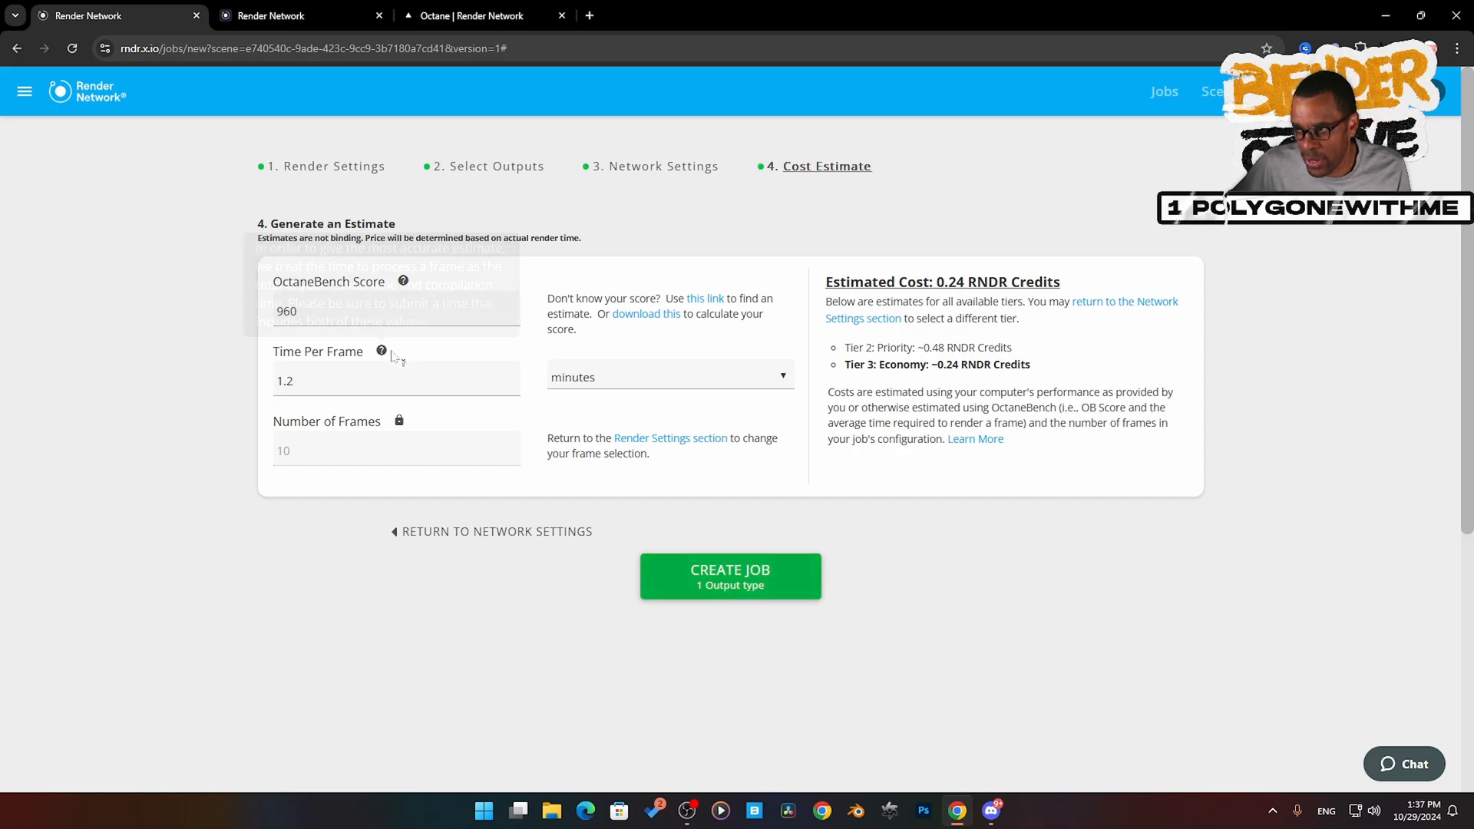
{"action": "left_click", "coordinate": [1163, 91]}
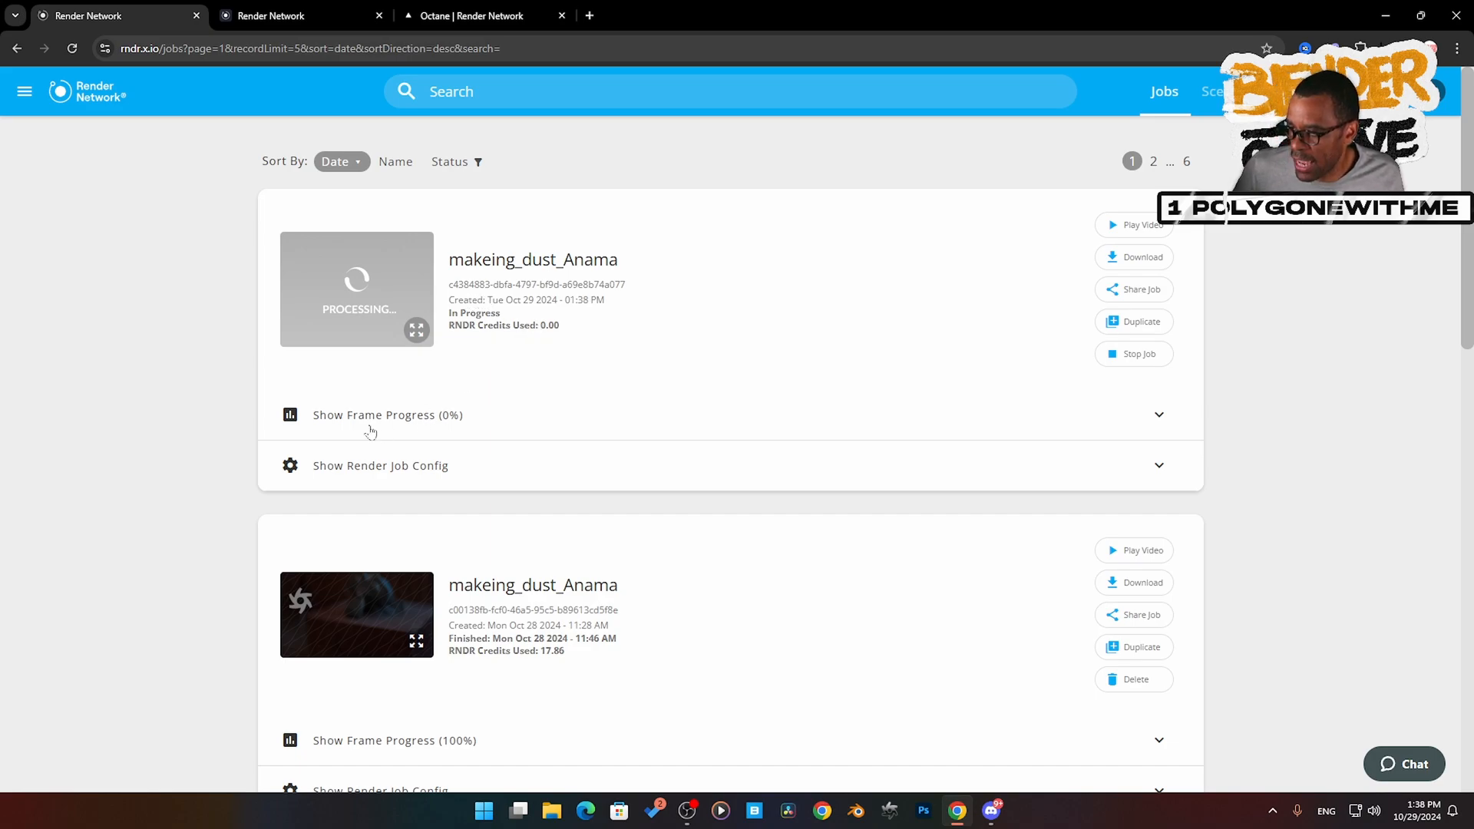
- Show the frame progress of the running makeing_dust_Anama job and bring up a stopwatch to time the render
{"action": "left_click", "coordinate": [343, 415]}
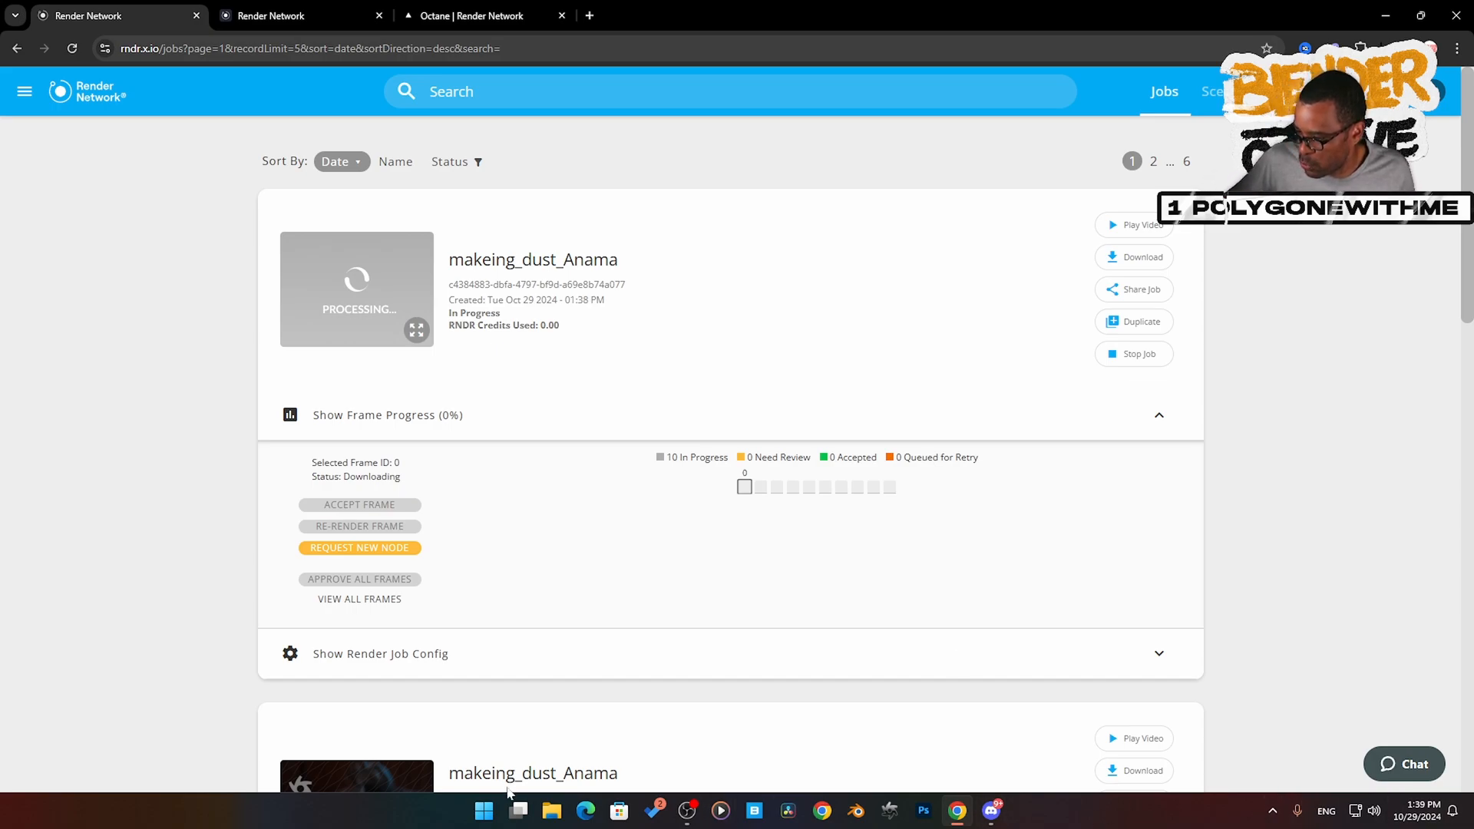
{"action": "left_click", "coordinate": [484, 812]}
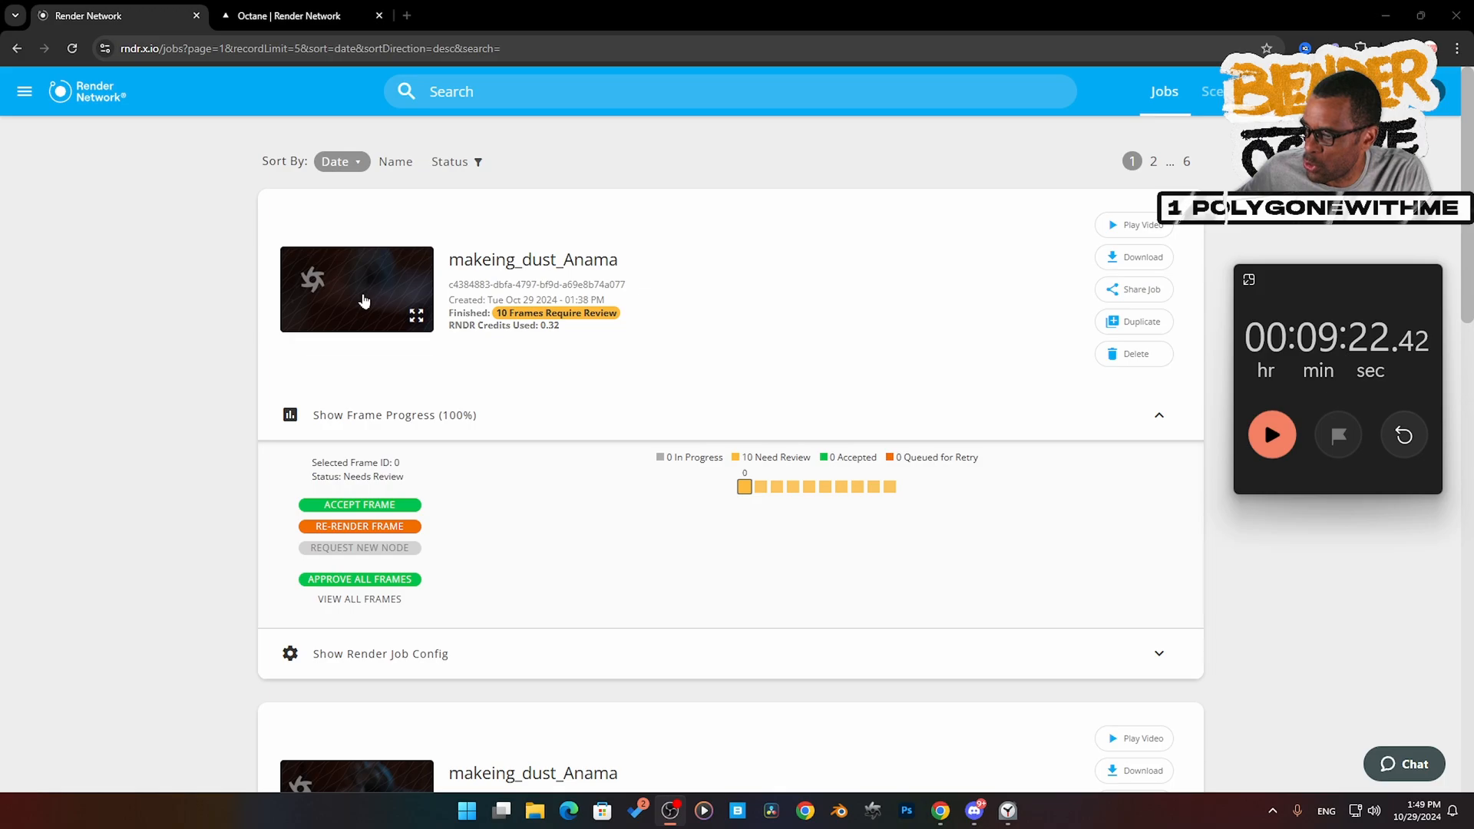
- Preview the finished job's frames one by one from frame 0 to frame 5, closing the stopwatch
{"action": "left_click", "coordinate": [364, 300]}
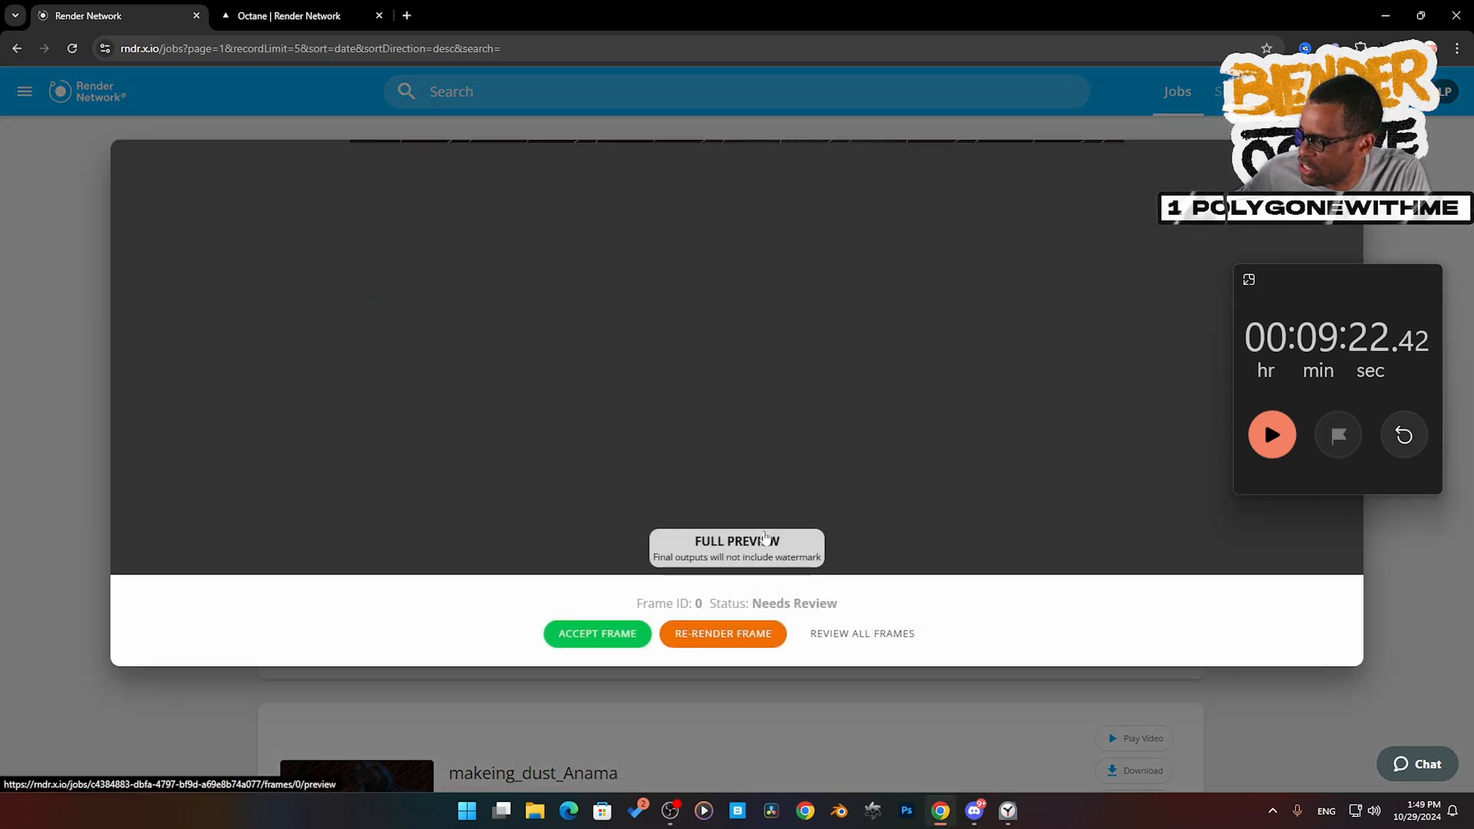
{"action": "left_click", "coordinate": [1424, 276]}
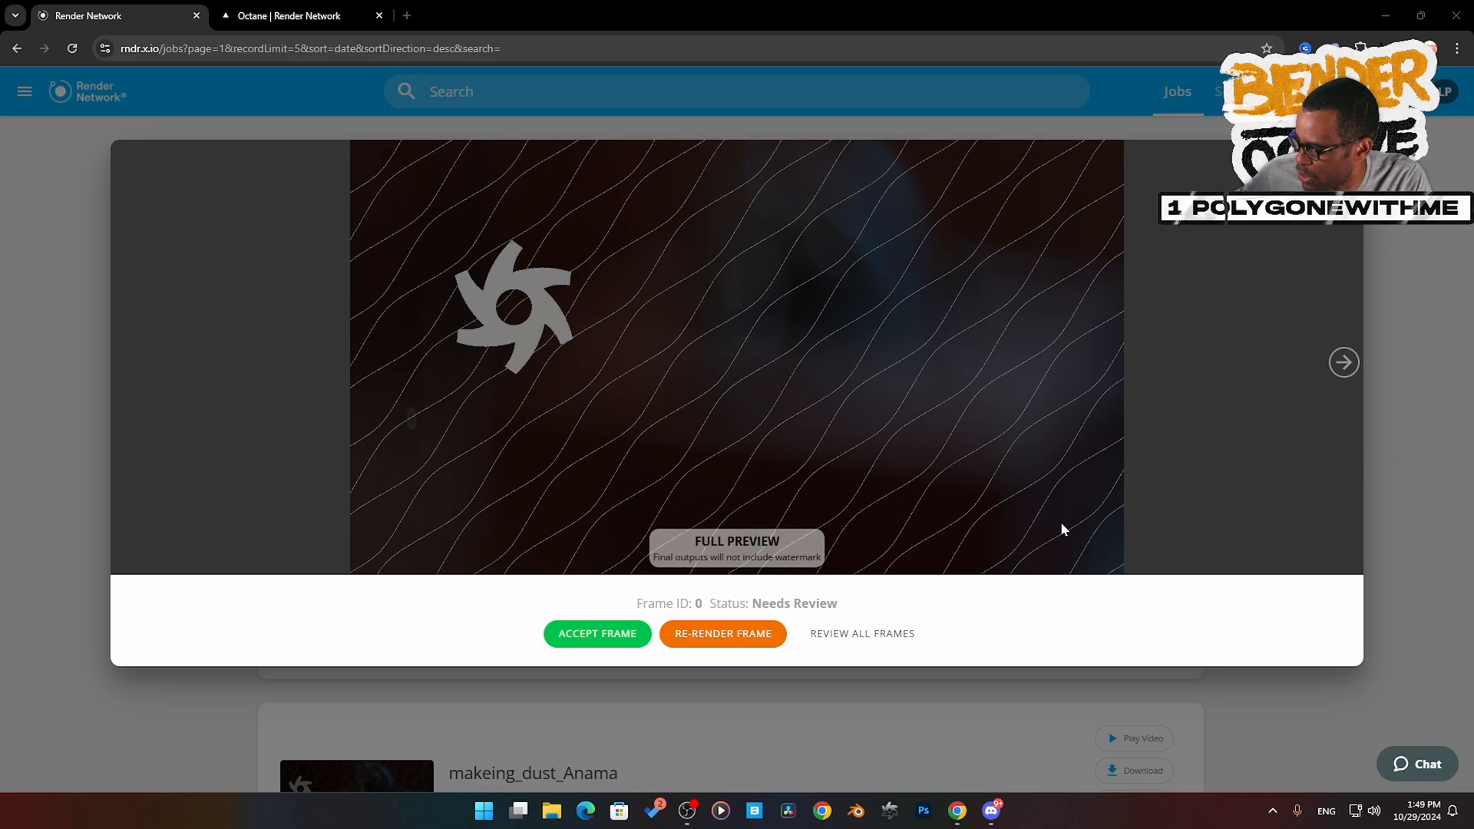
{"action": "left_click", "coordinate": [1344, 362]}
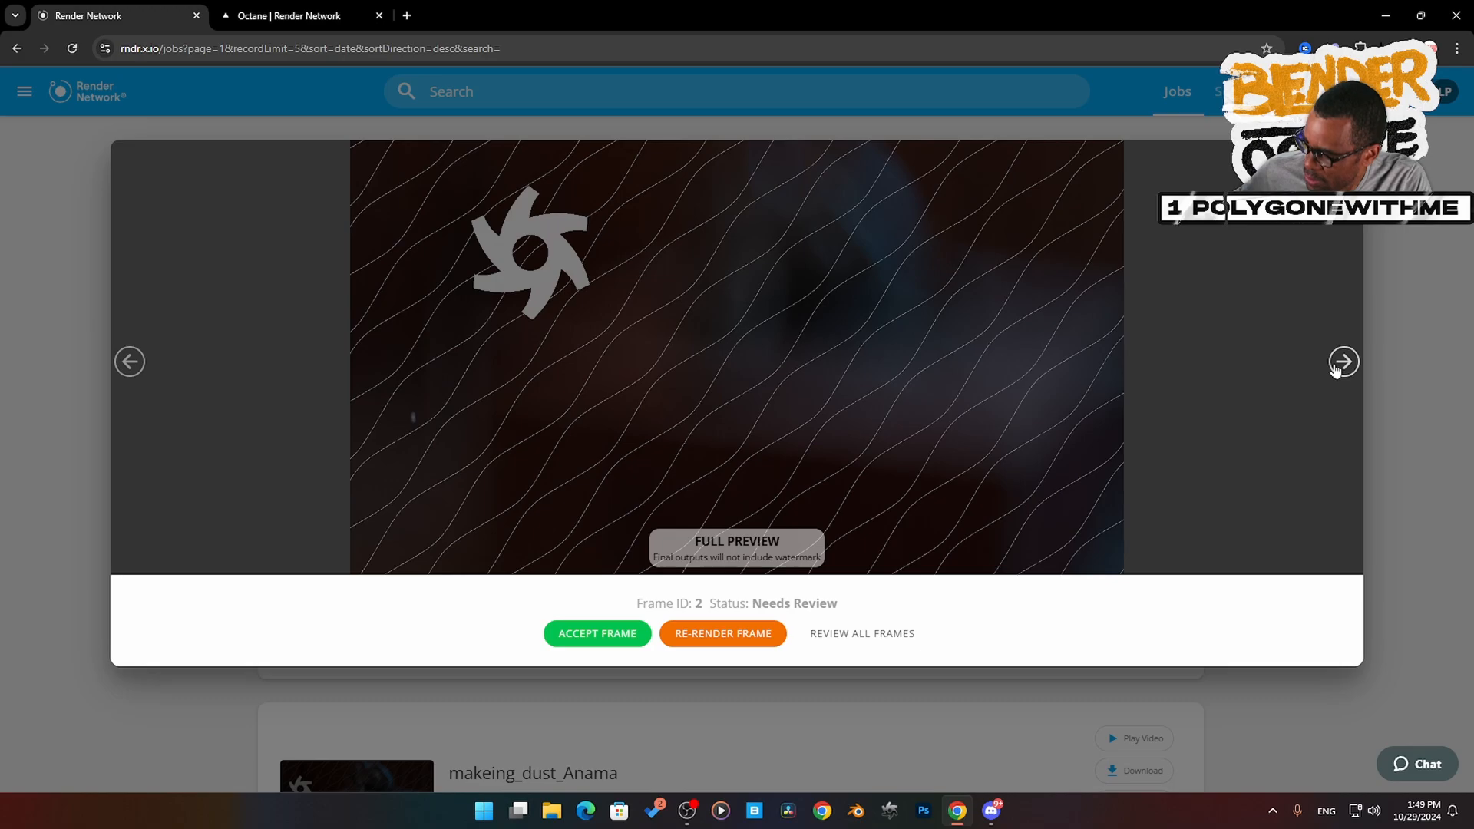
{"action": "left_click", "coordinate": [1343, 362]}
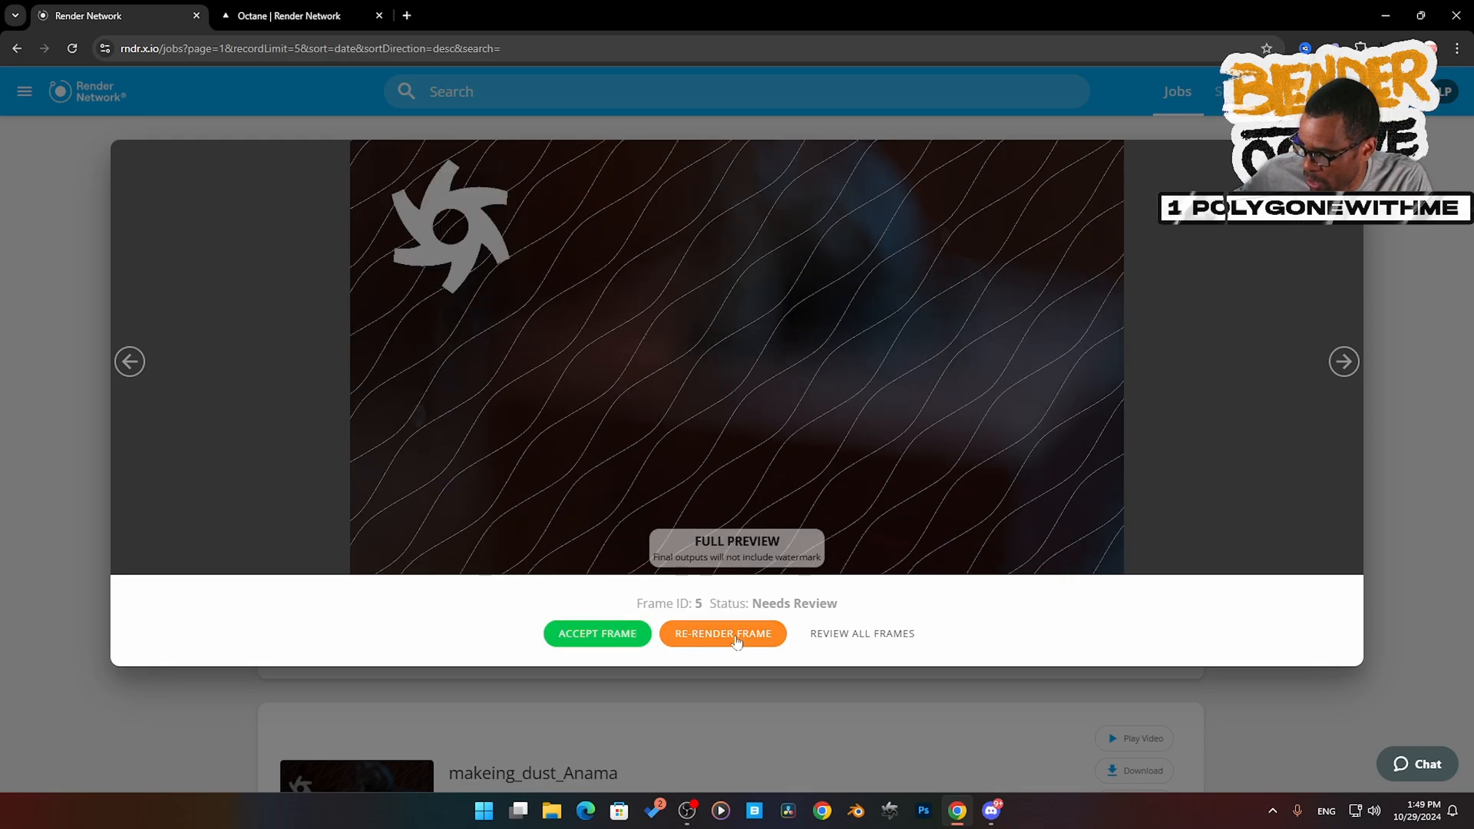
- Look over all the job's frames on the review page, then return to the jobs list and play the job's video
{"action": "left_click", "coordinate": [873, 640]}
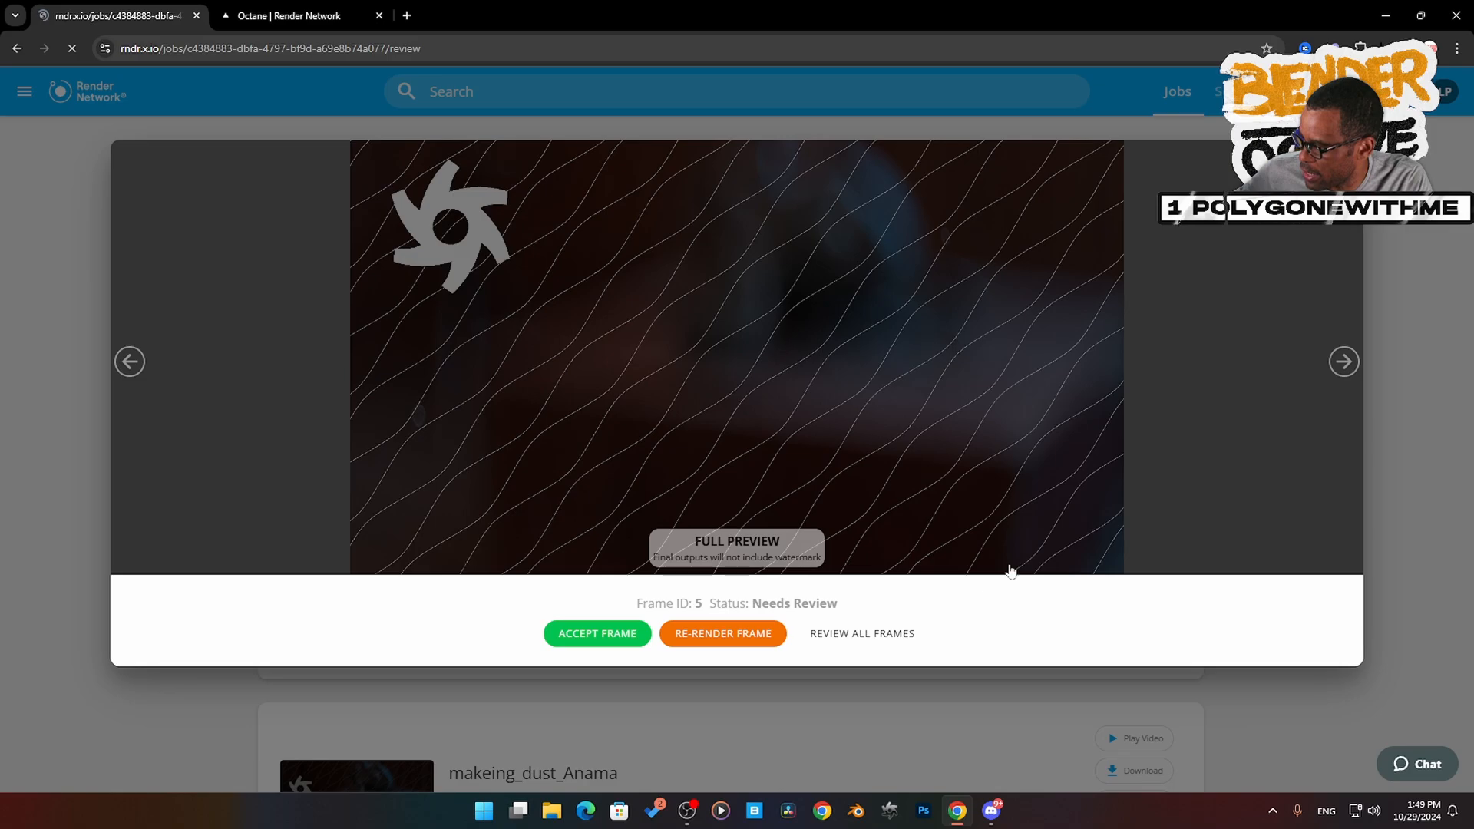
{"action": "scroll", "coordinate": [991, 507], "scroll_direction": "down", "scroll_amount": 2}
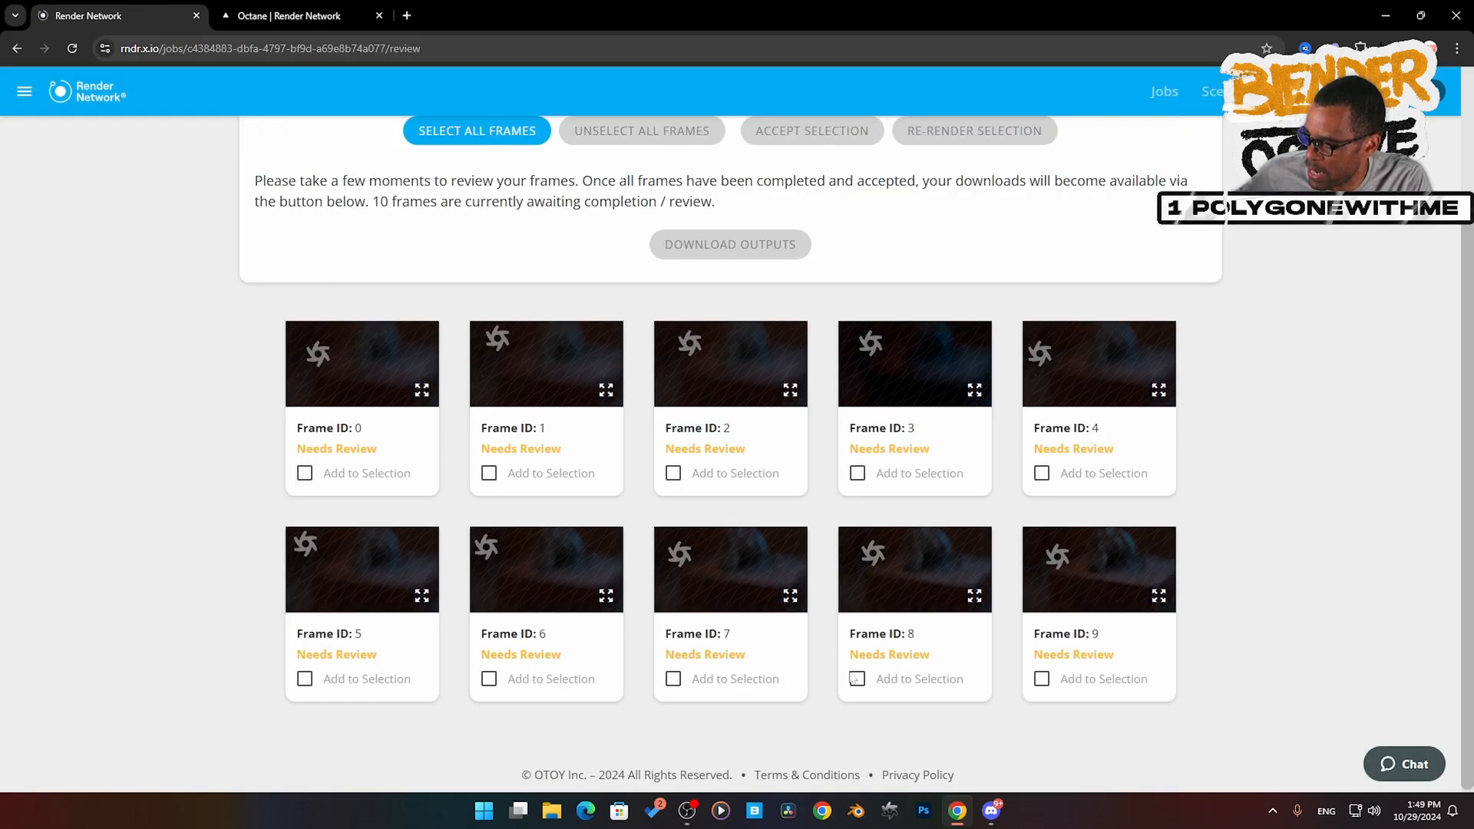
{"action": "scroll", "coordinate": [1014, 604], "scroll_direction": "up", "scroll_amount": 2}
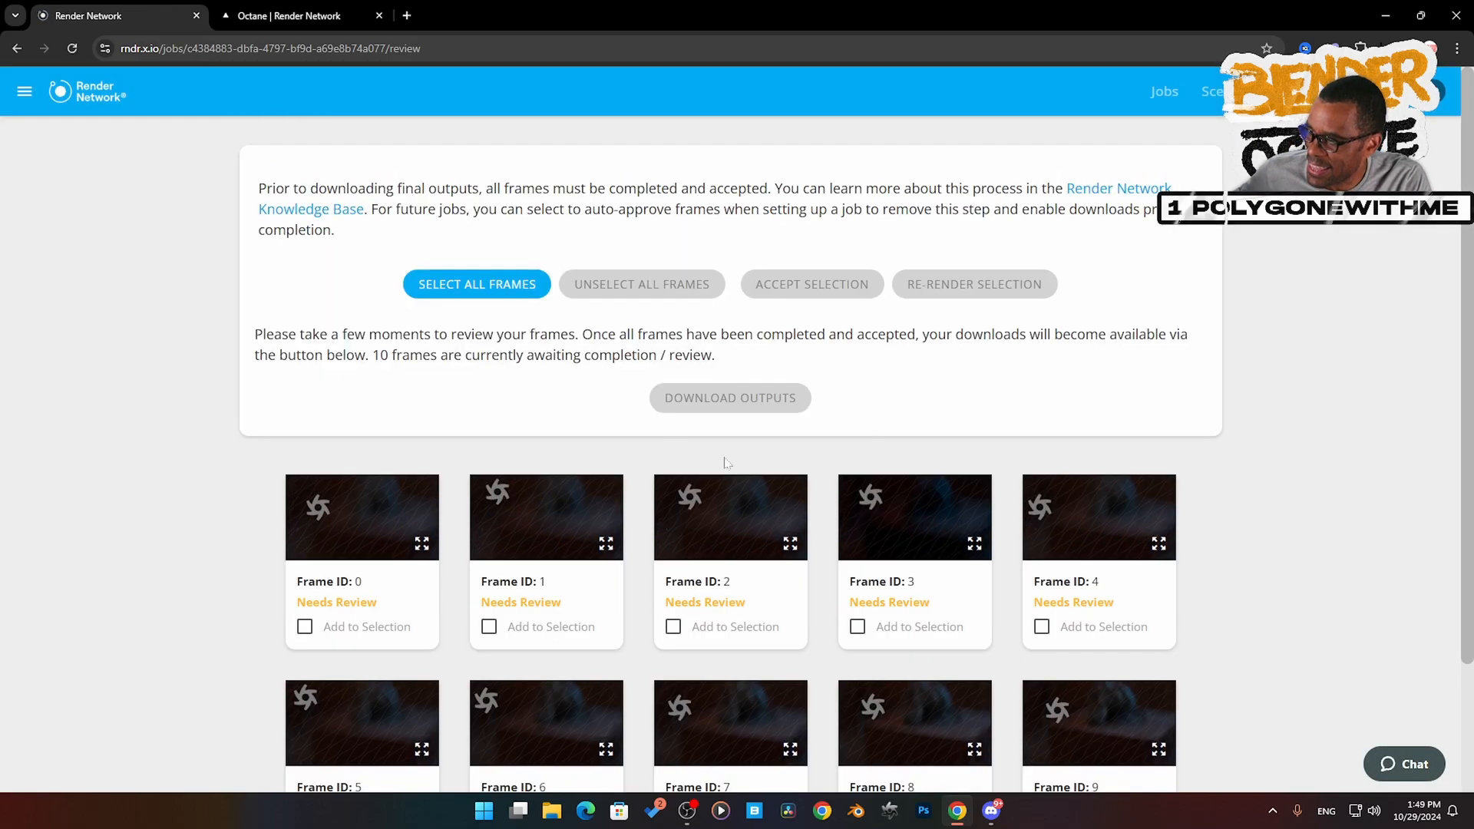
{"action": "left_click", "coordinate": [17, 48]}
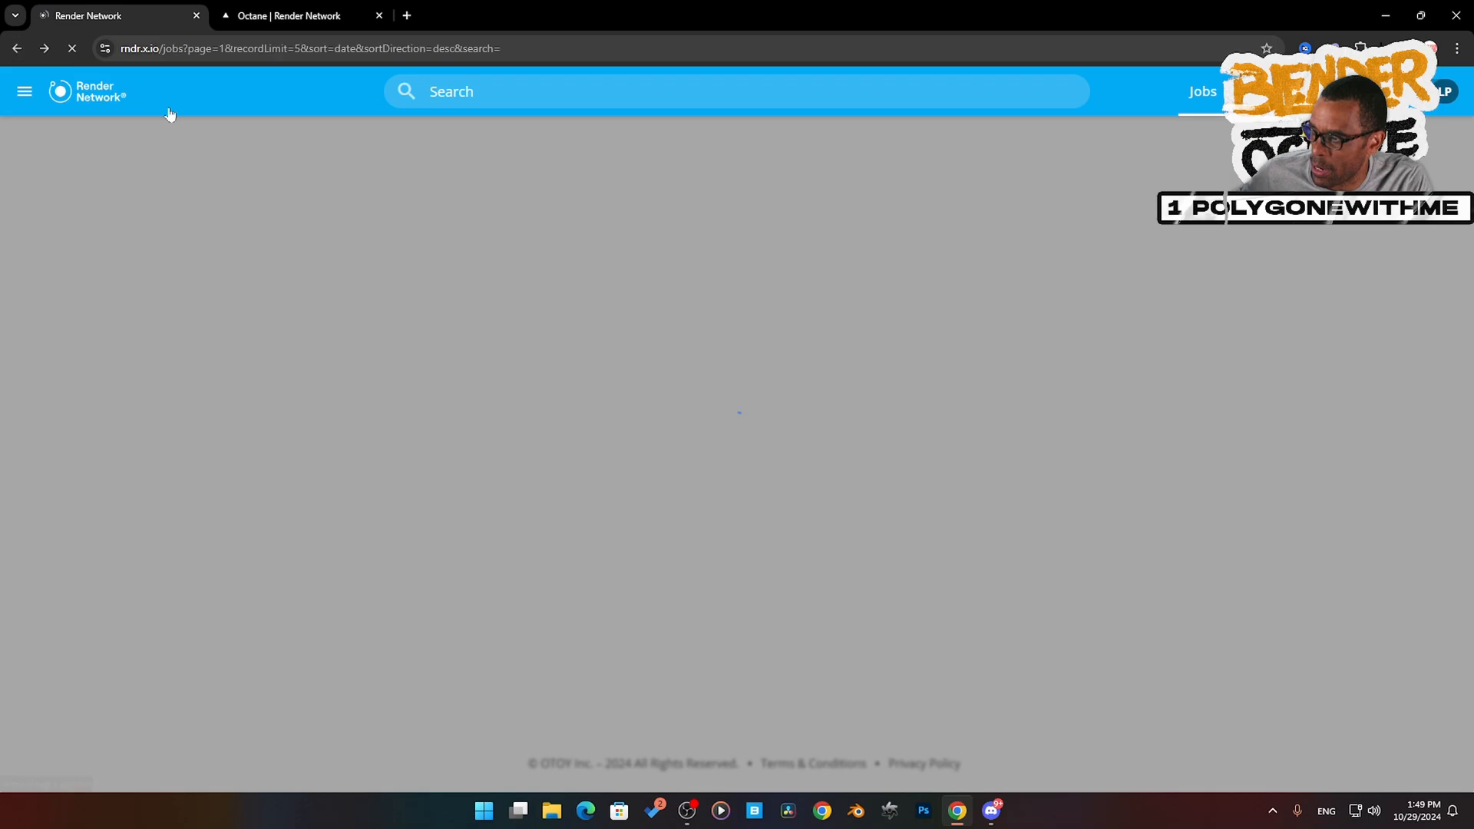
{"action": "left_click", "coordinate": [1143, 225]}
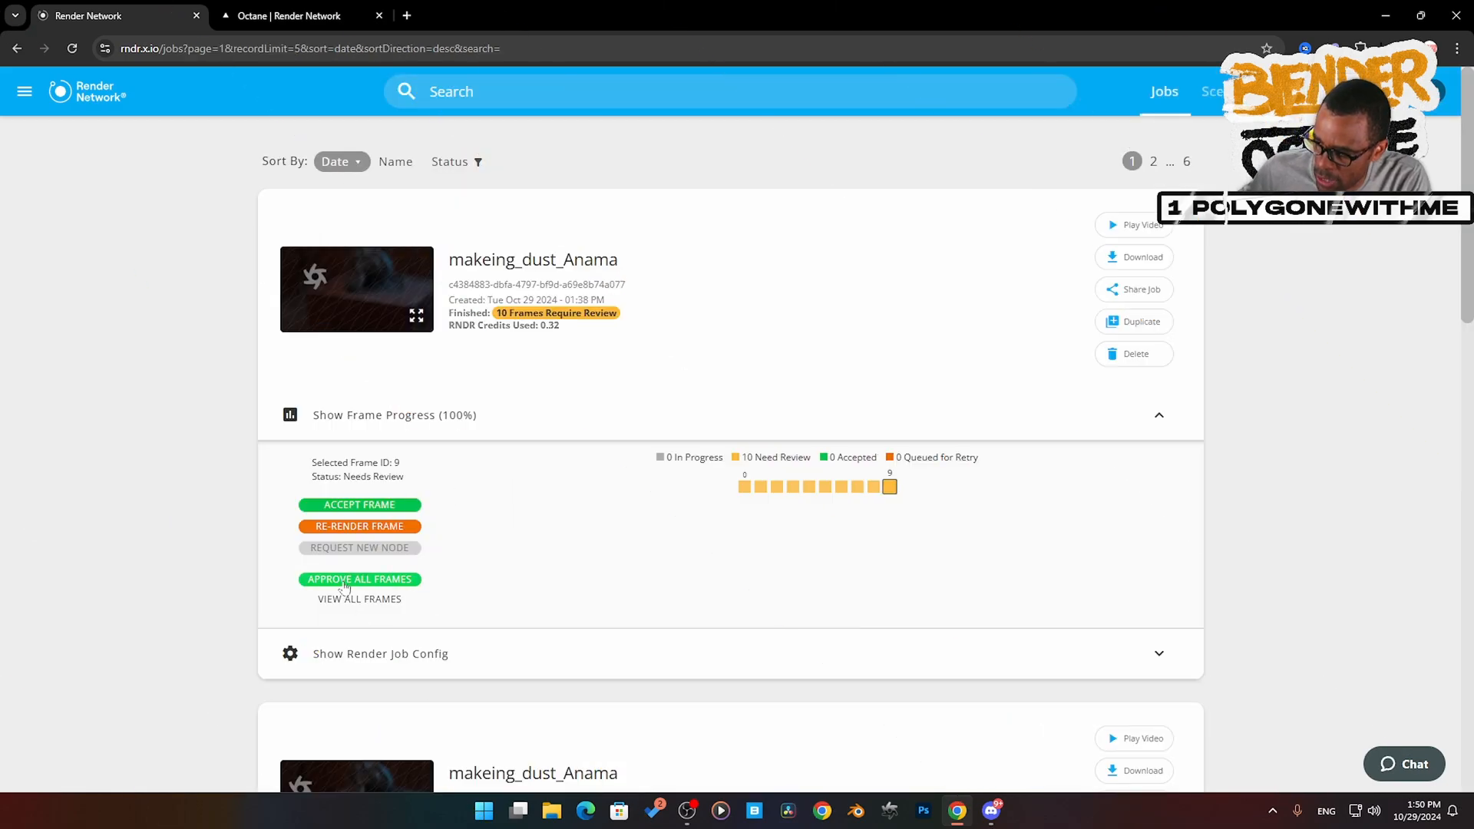
- Approve all frames of the job and prepare its download with all frames, the multilayer EXR output and every pass selected
{"action": "left_click", "coordinate": [347, 581]}
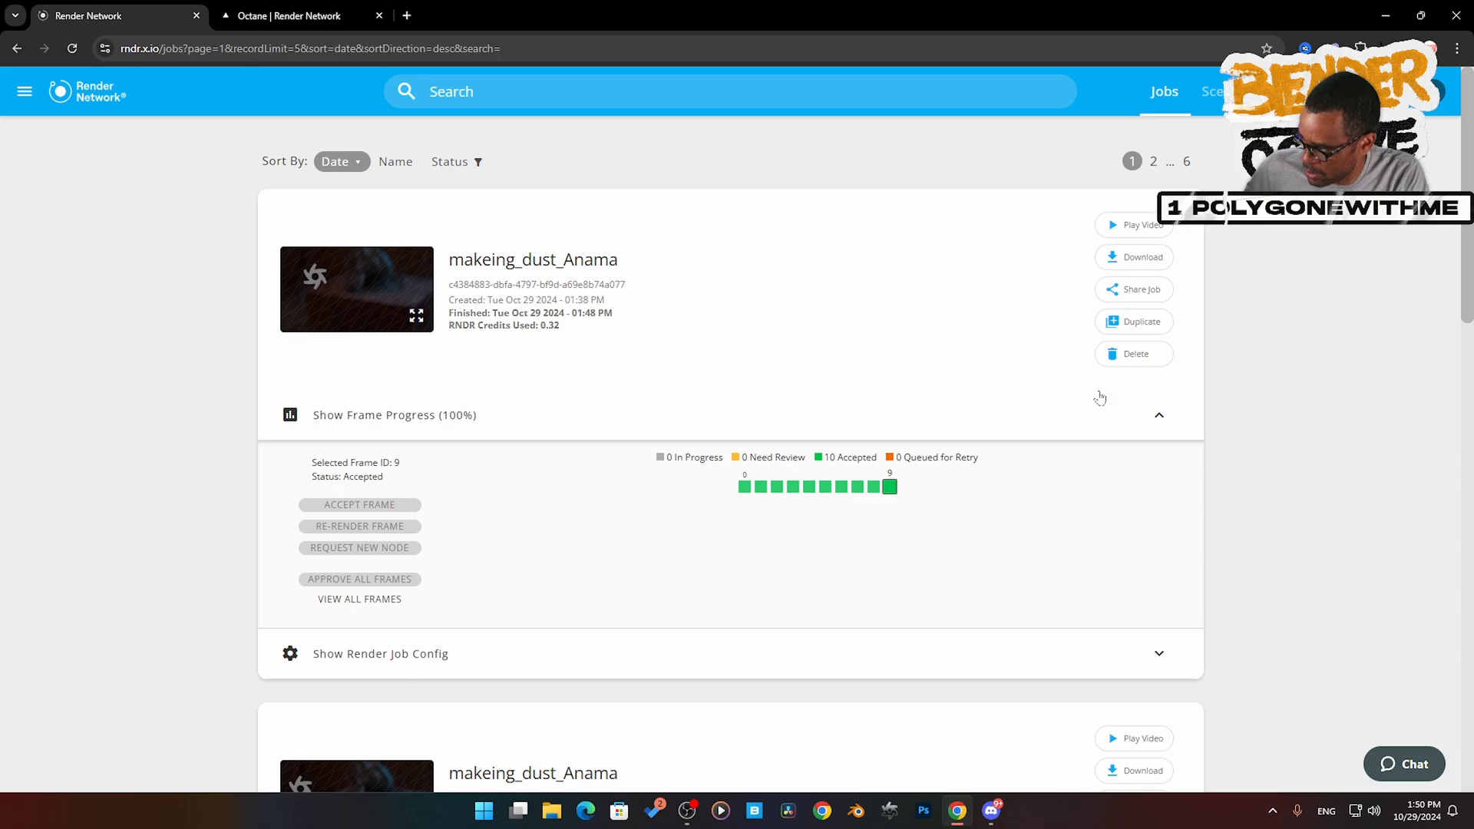
{"action": "left_click", "coordinate": [1132, 257]}
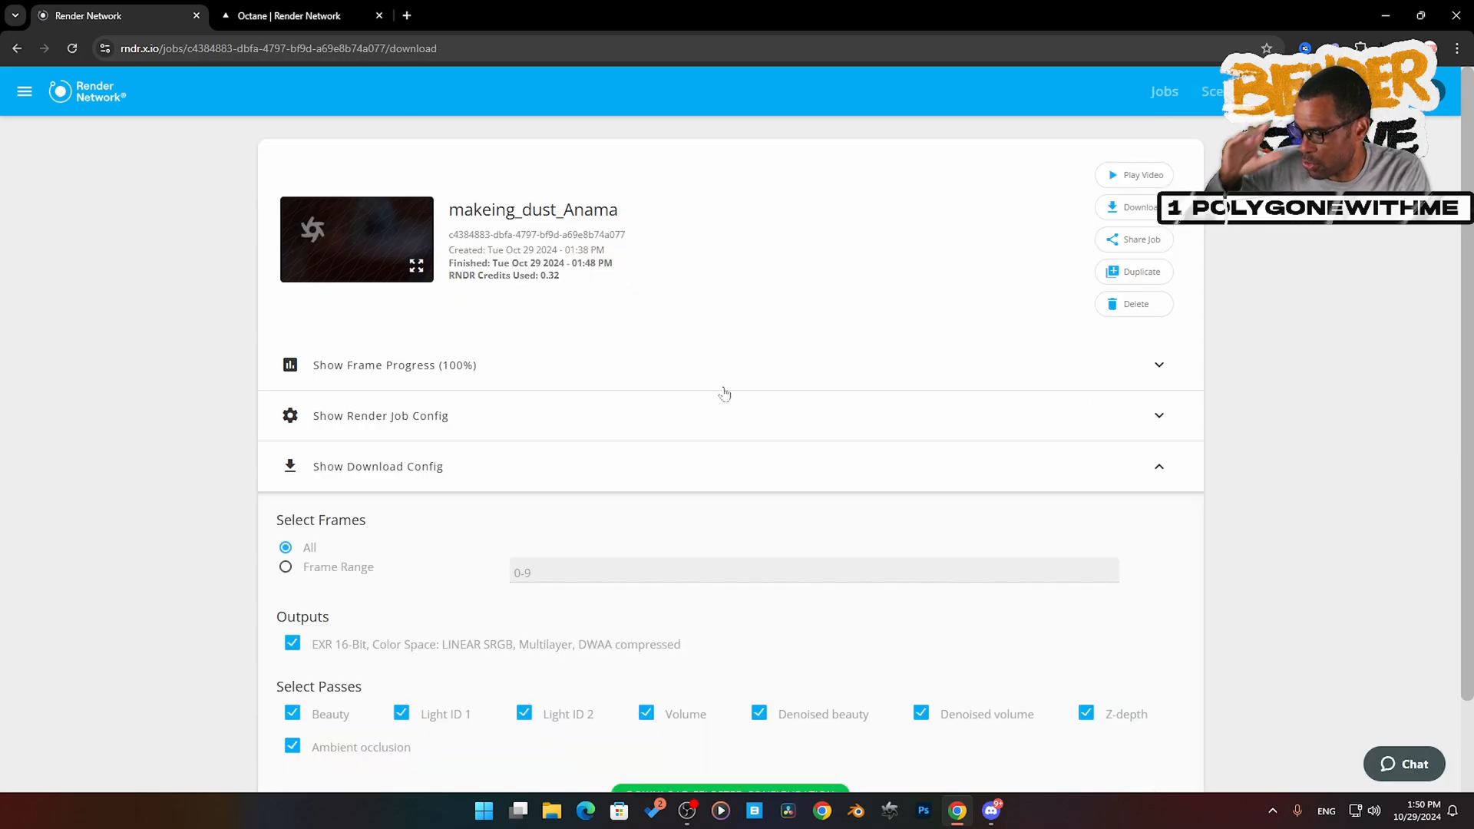
{"action": "scroll", "coordinate": [721, 393], "scroll_direction": "down", "scroll_amount": 2}
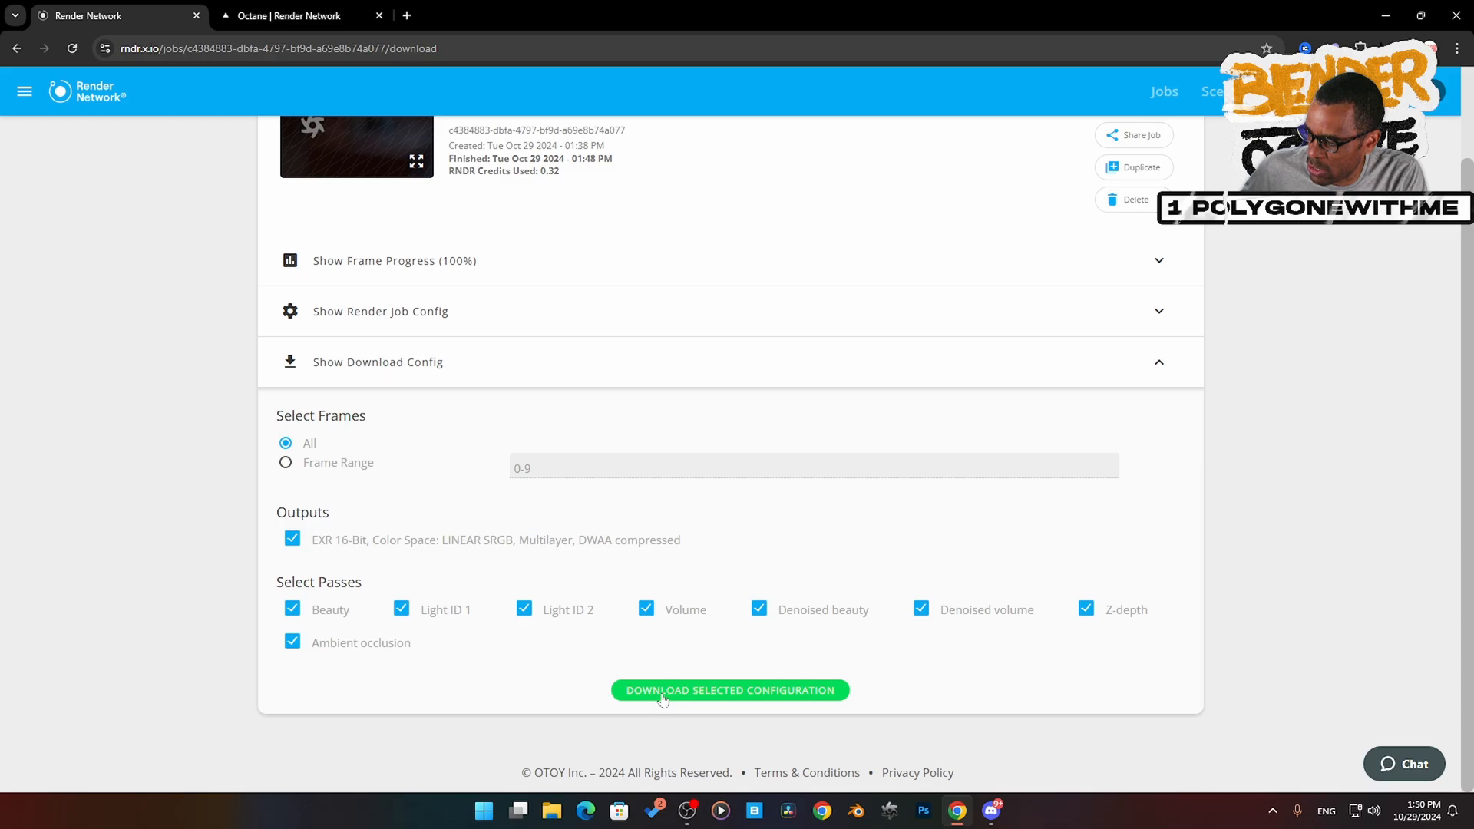
{"action": "left_click", "coordinate": [709, 692]}
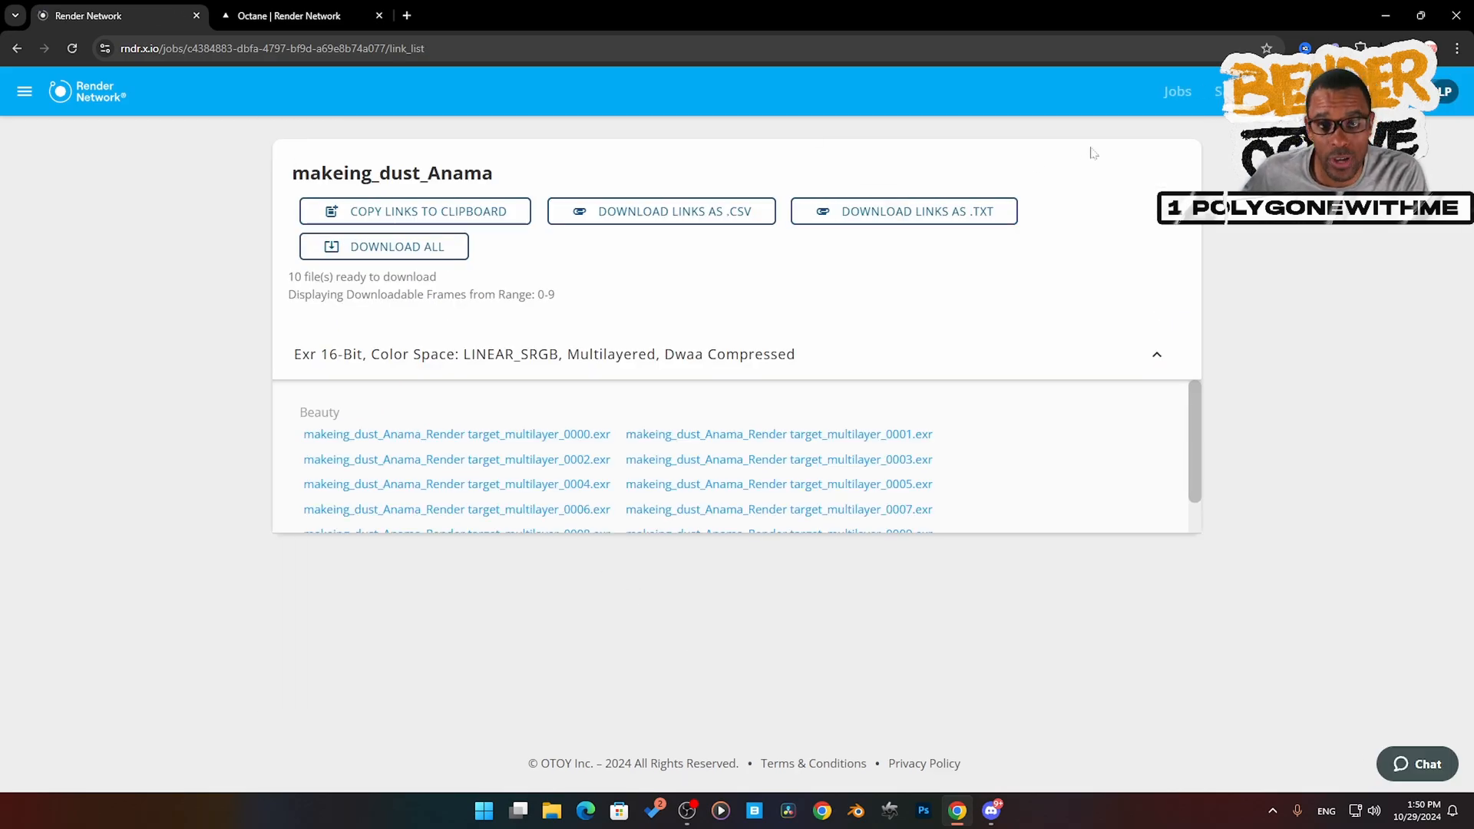
- Check the browser's download location and save options, and return to the job's download links
{"action": "left_click", "coordinate": [1455, 50]}
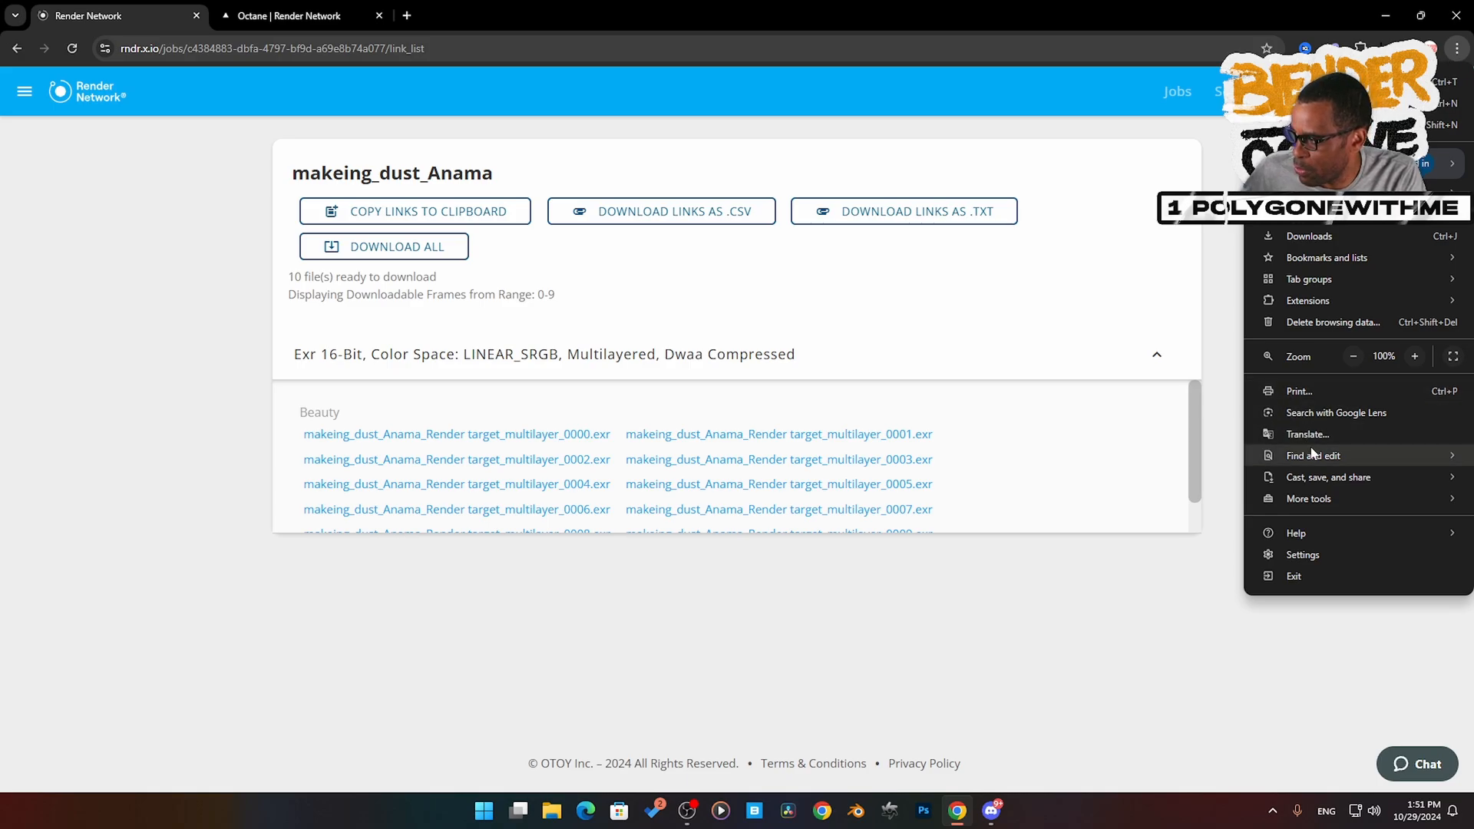
{"action": "left_click", "coordinate": [1302, 555]}
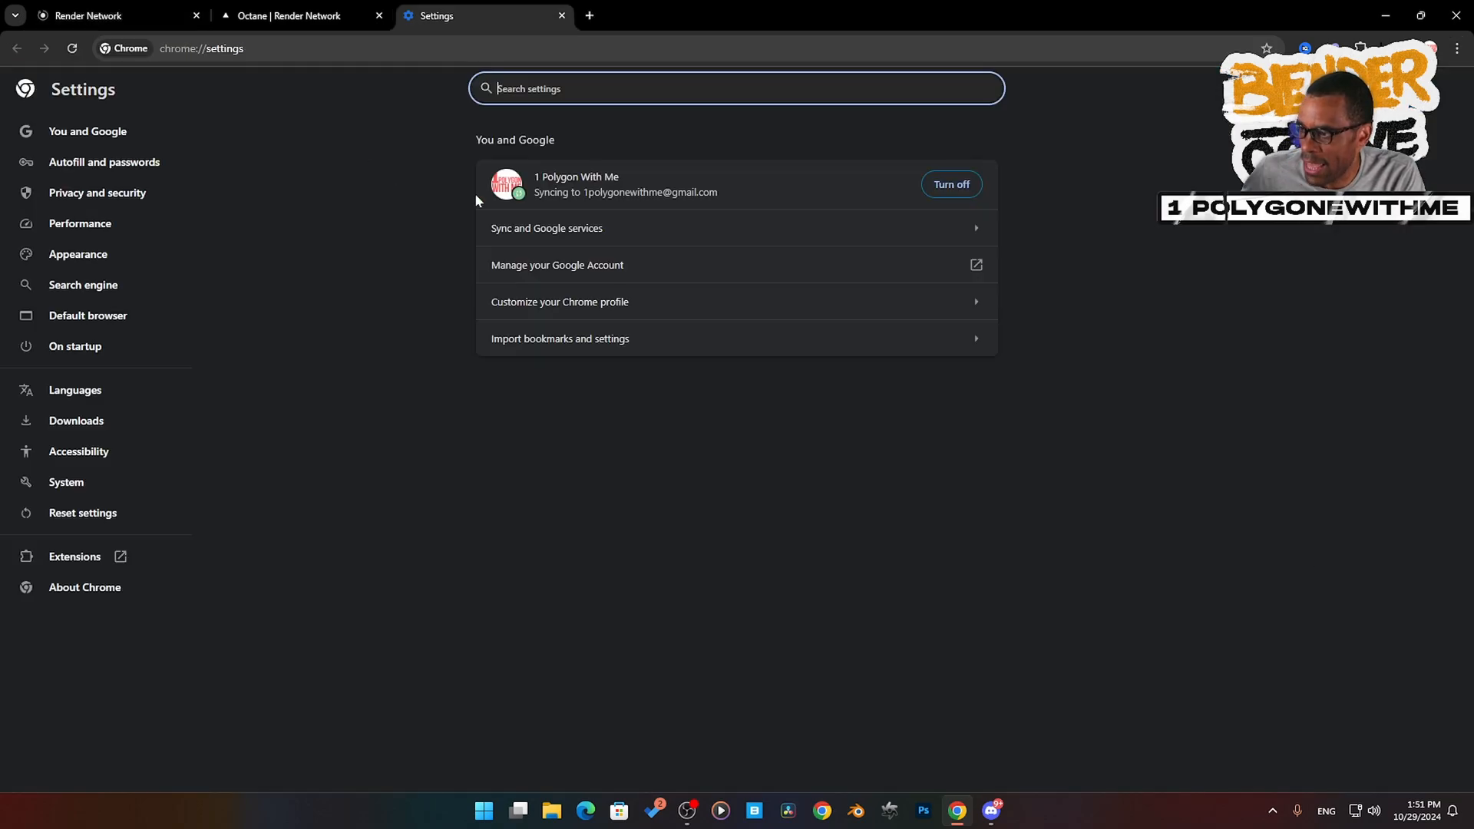
{"action": "left_click", "coordinate": [101, 430]}
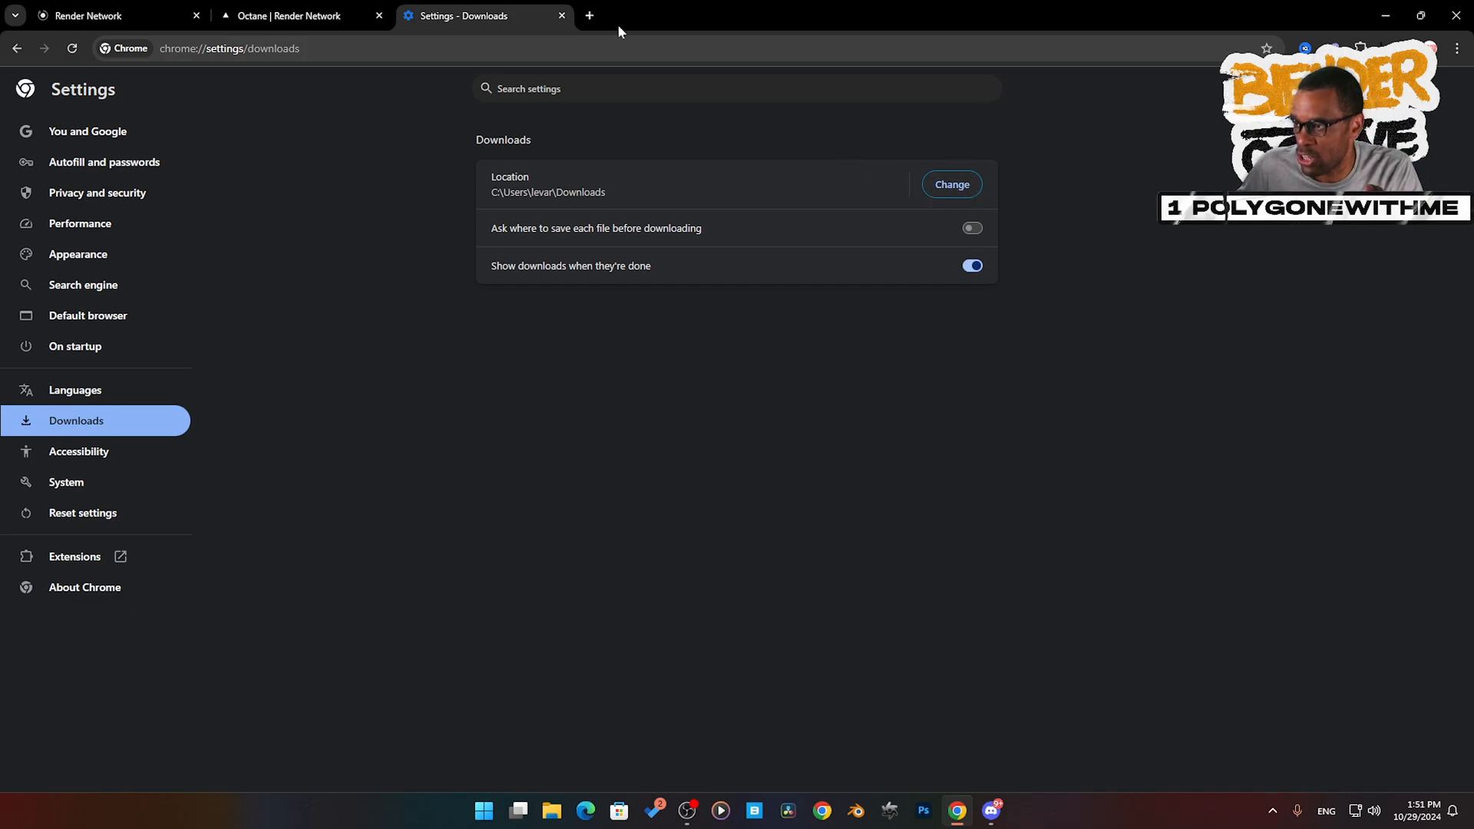
{"action": "left_click", "coordinate": [561, 16]}
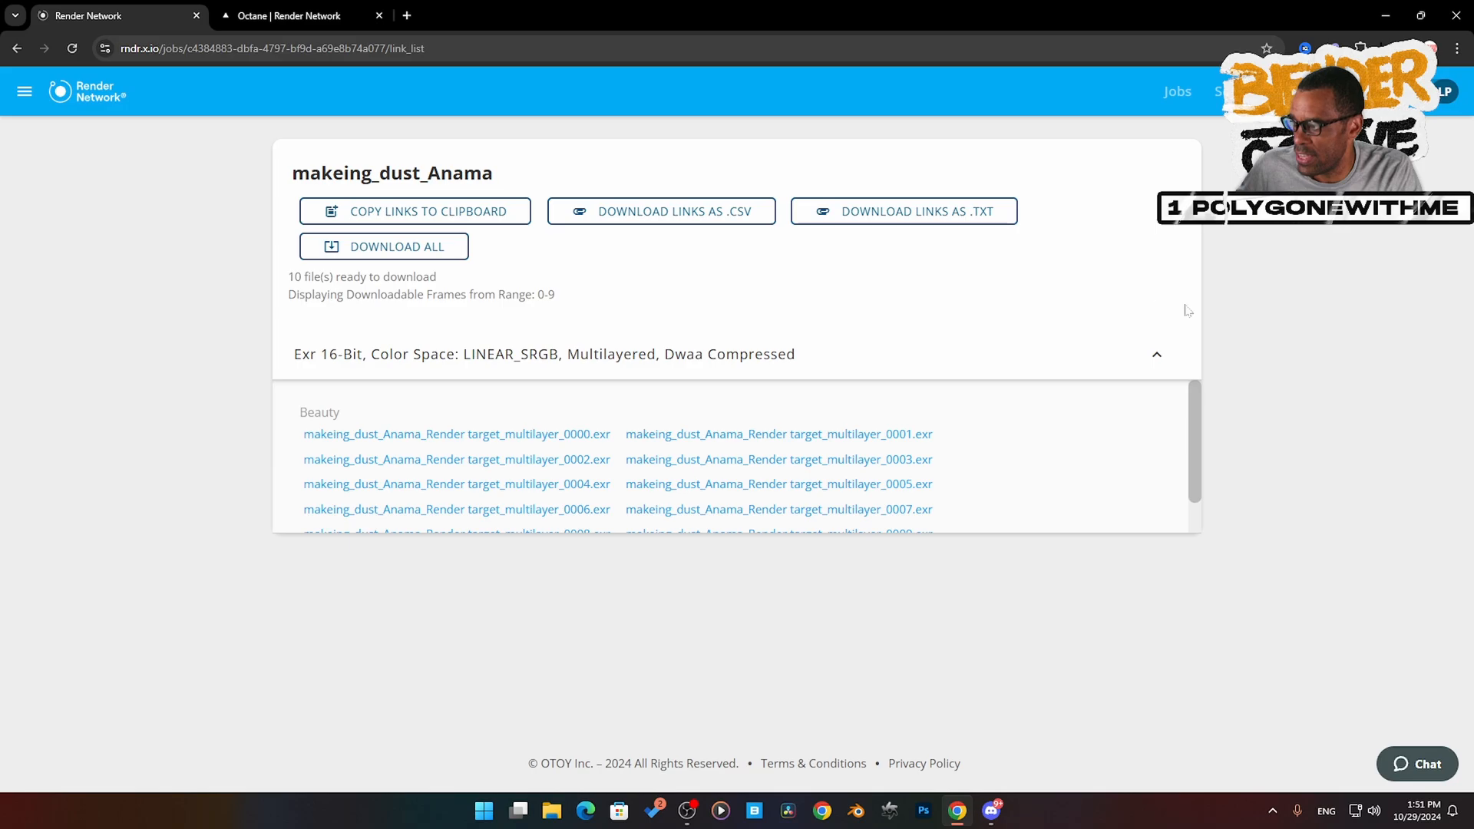
- Download all of the job's multilayer EXR files
{"action": "left_click", "coordinate": [416, 251]}
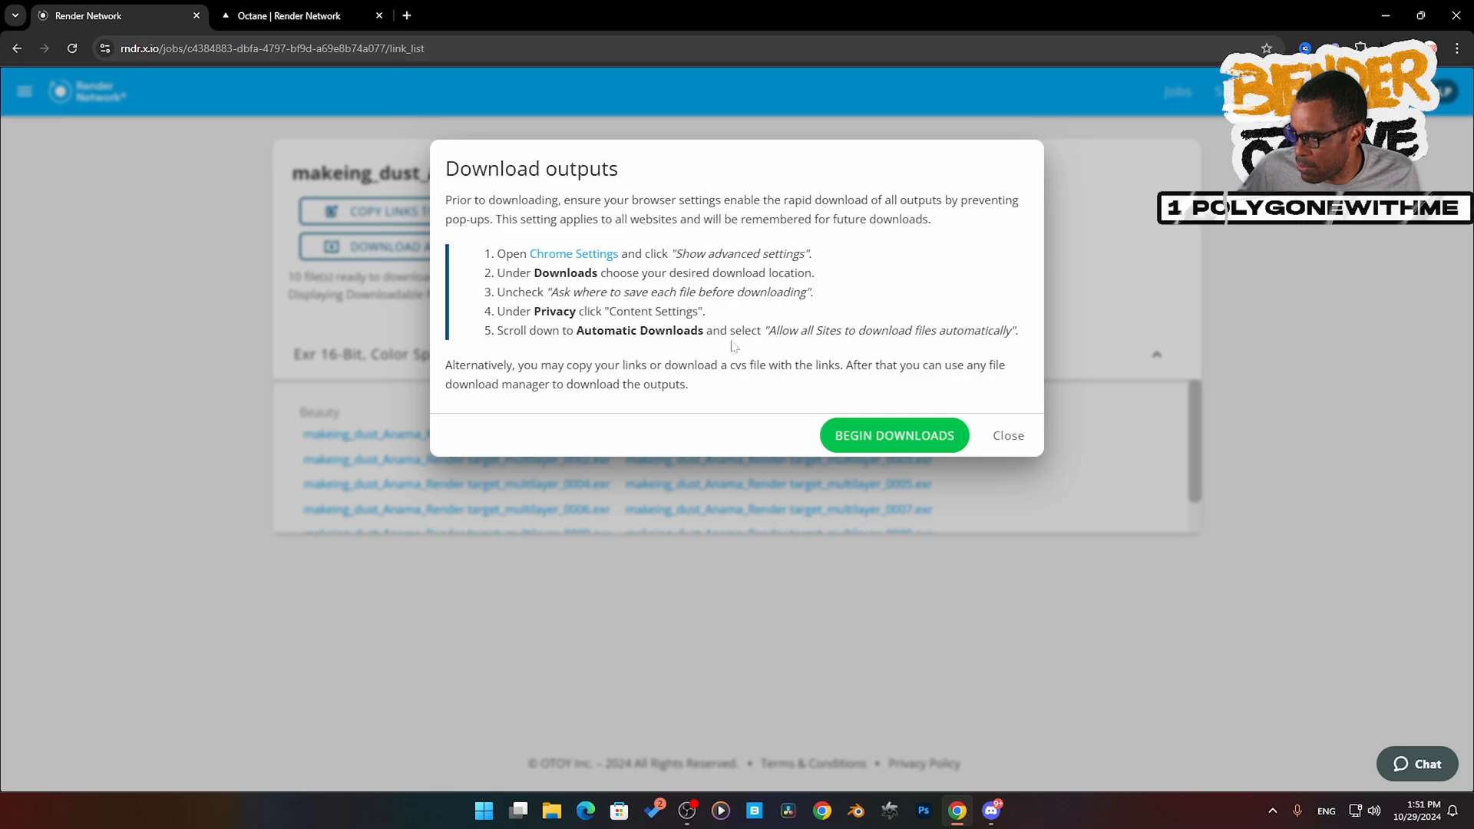
{"action": "left_click", "coordinate": [874, 440]}
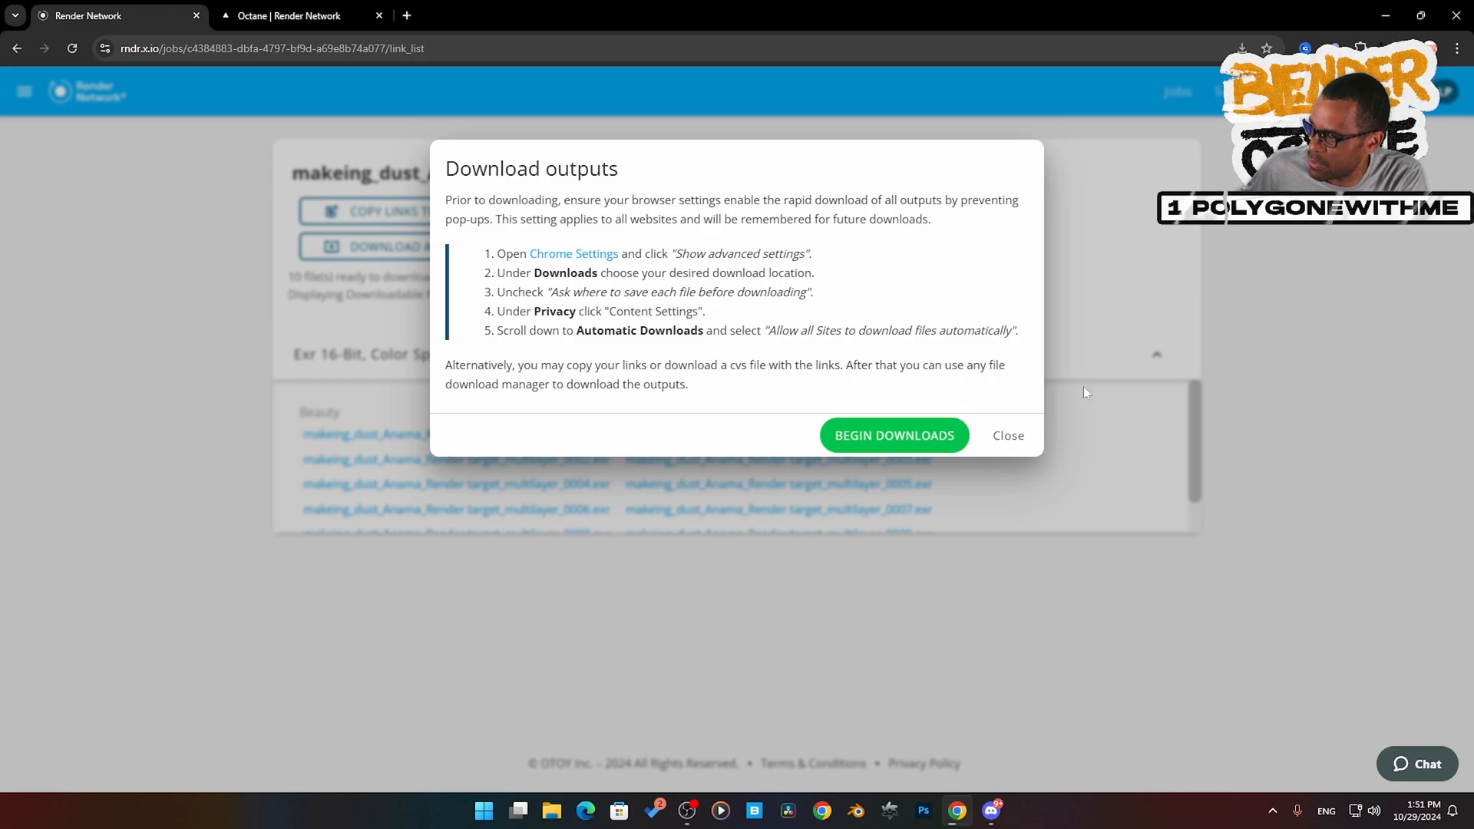
- Open the Downloads folder in File Explorer, view the downloaded EXR sequence in djv, and return to the download page
{"action": "left_click", "coordinate": [552, 810]}
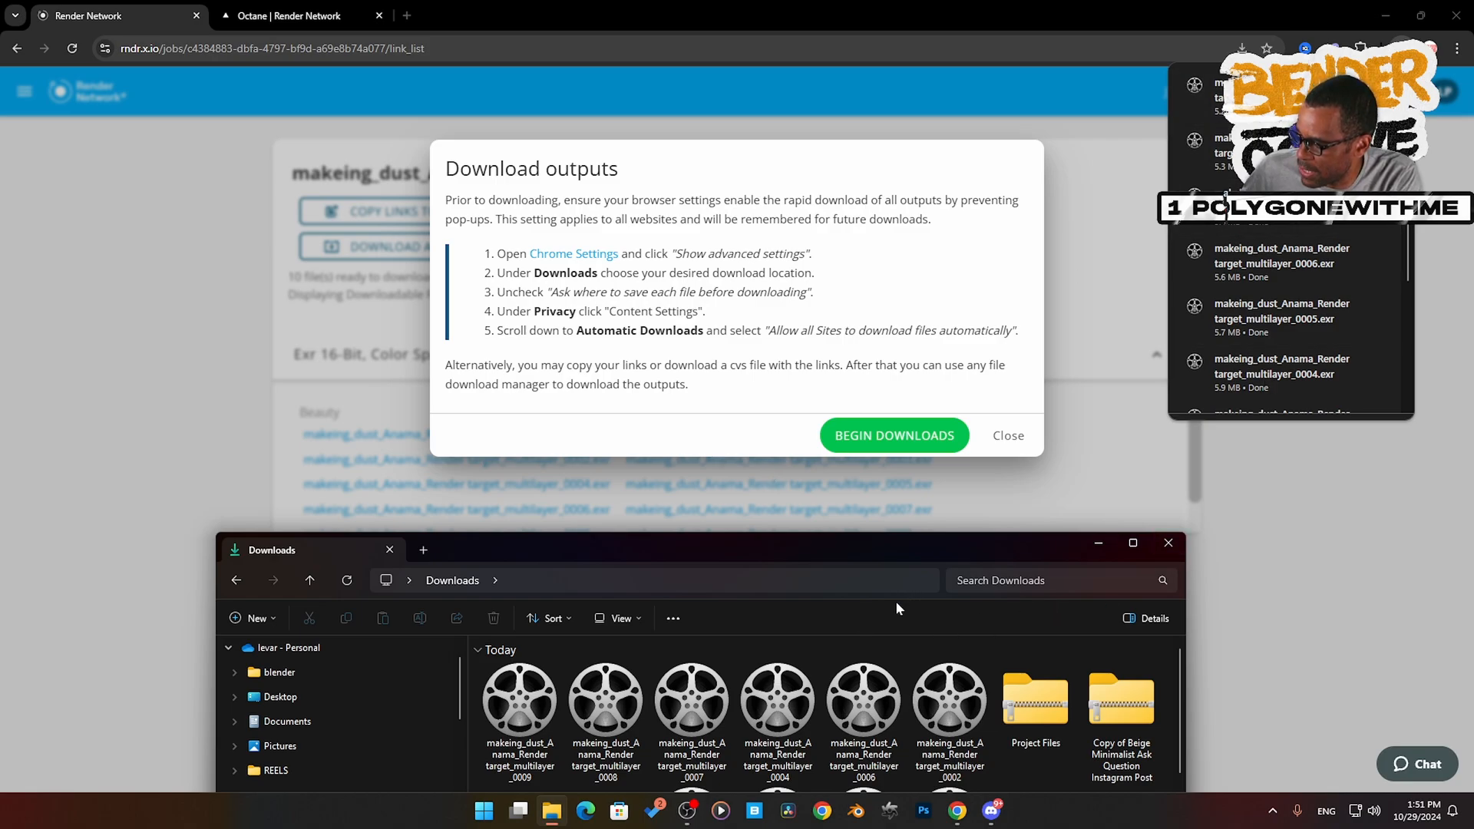
{"action": "left_click", "coordinate": [536, 703]}
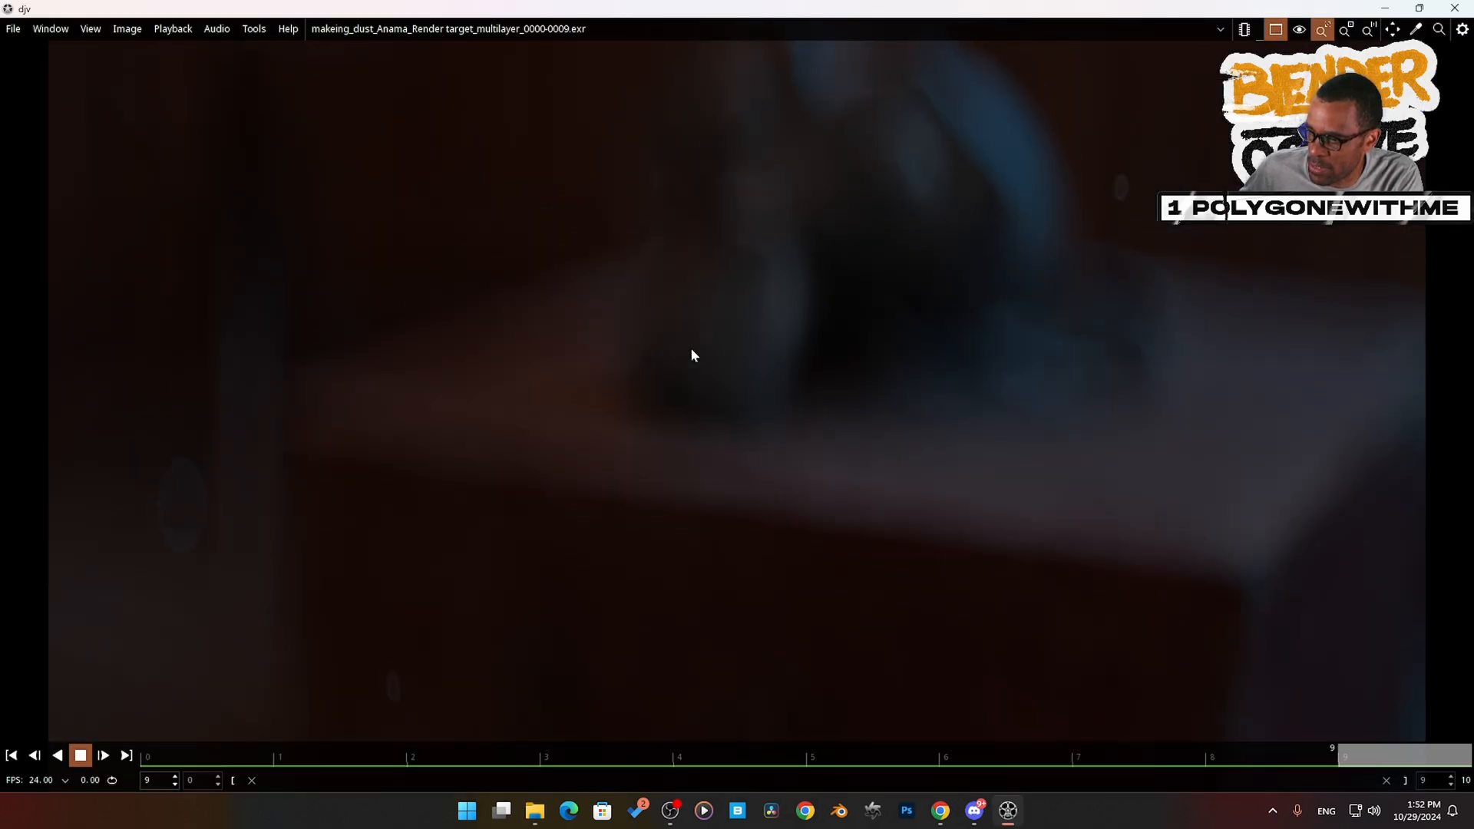
{"action": "left_click", "coordinate": [1464, 13]}
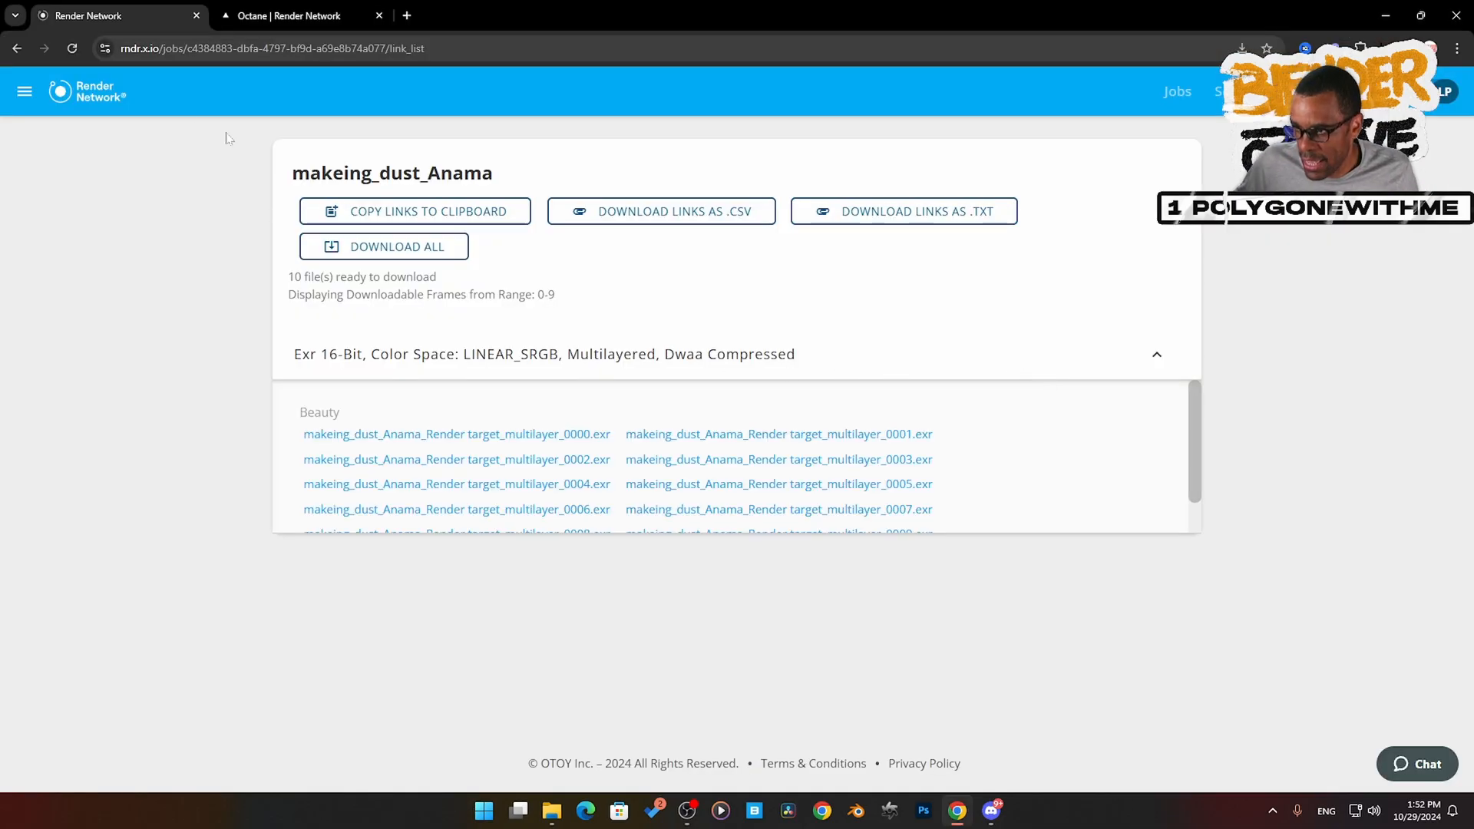
- Start another job from the makeing_dust_Anama.orbx scene and examine its render settings and EXR and deep image output options
{"action": "left_click", "coordinate": [1177, 91]}
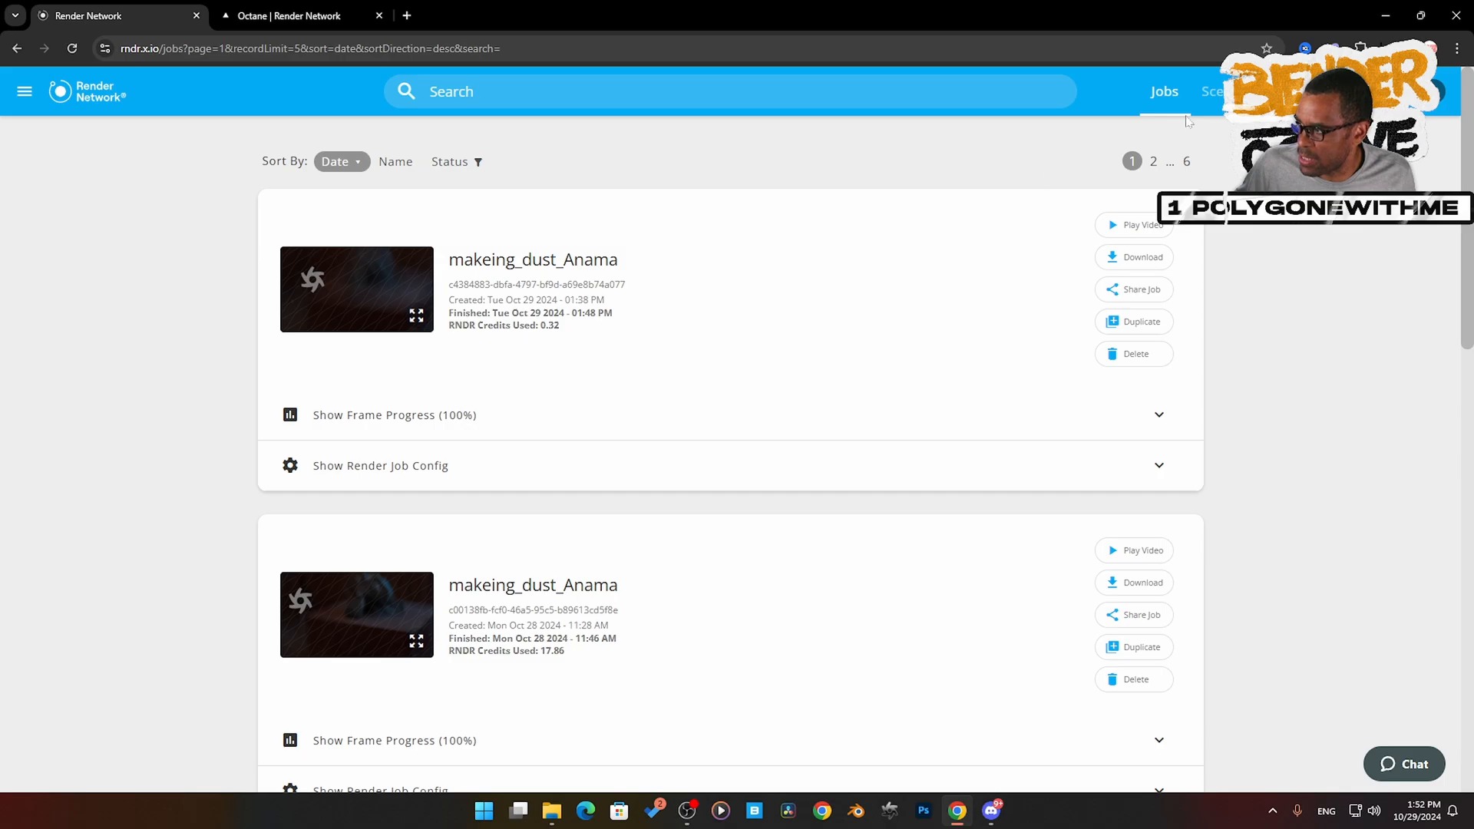
{"action": "left_click", "coordinate": [1211, 92]}
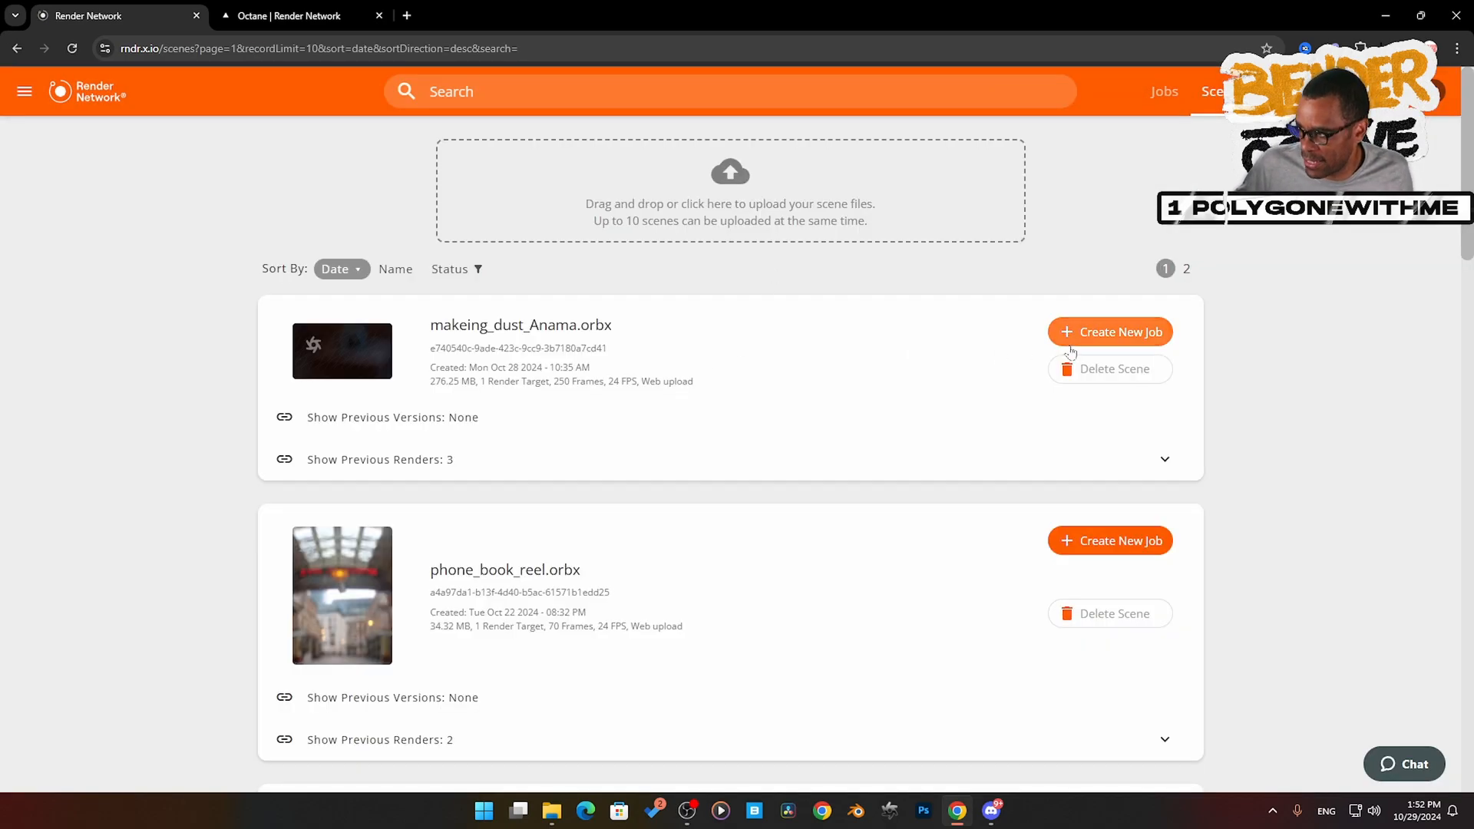
{"action": "left_click", "coordinate": [1114, 334]}
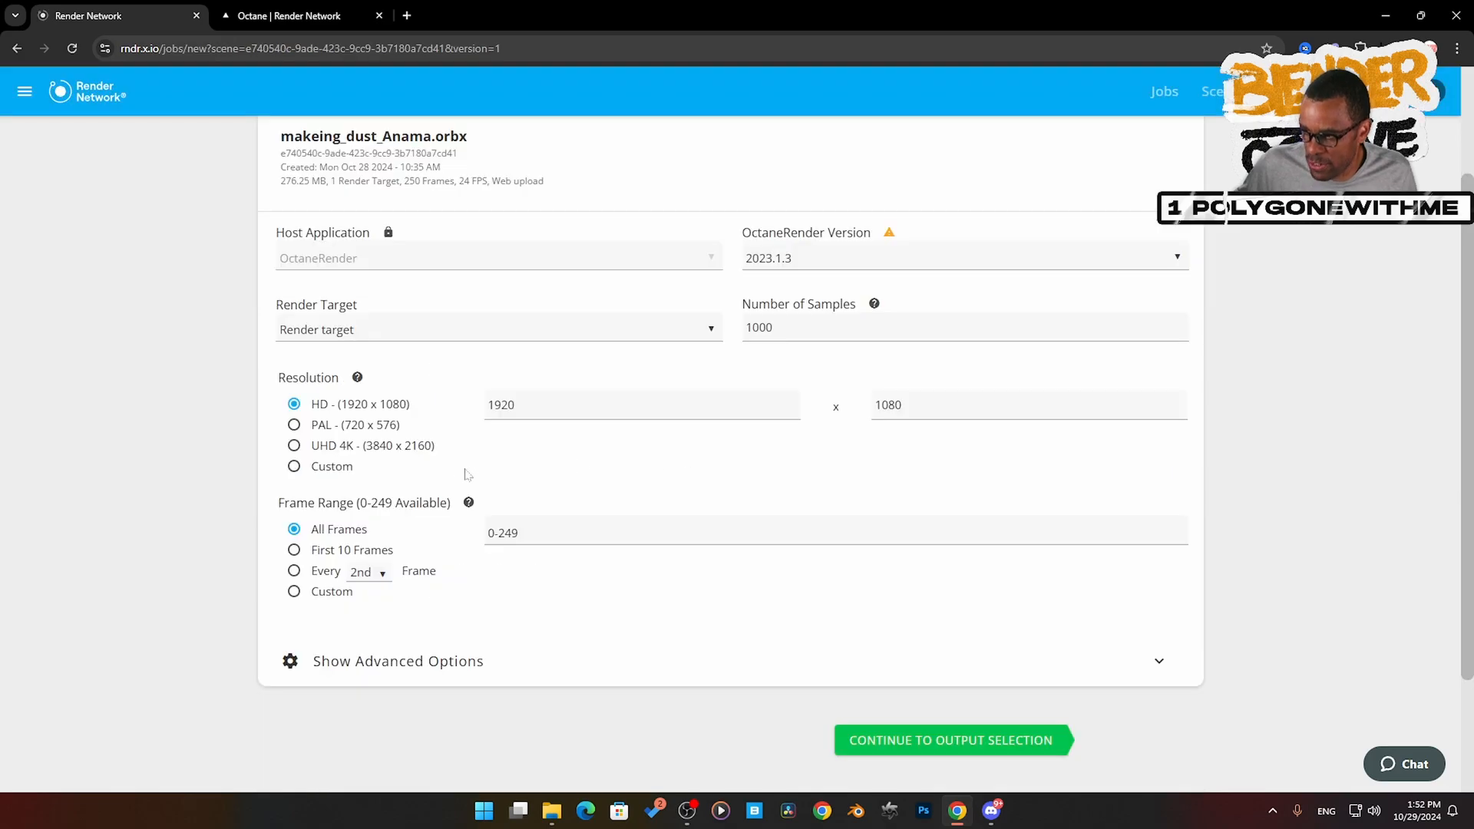
{"action": "scroll", "coordinate": [554, 510], "scroll_direction": "down", "scroll_amount": 1}
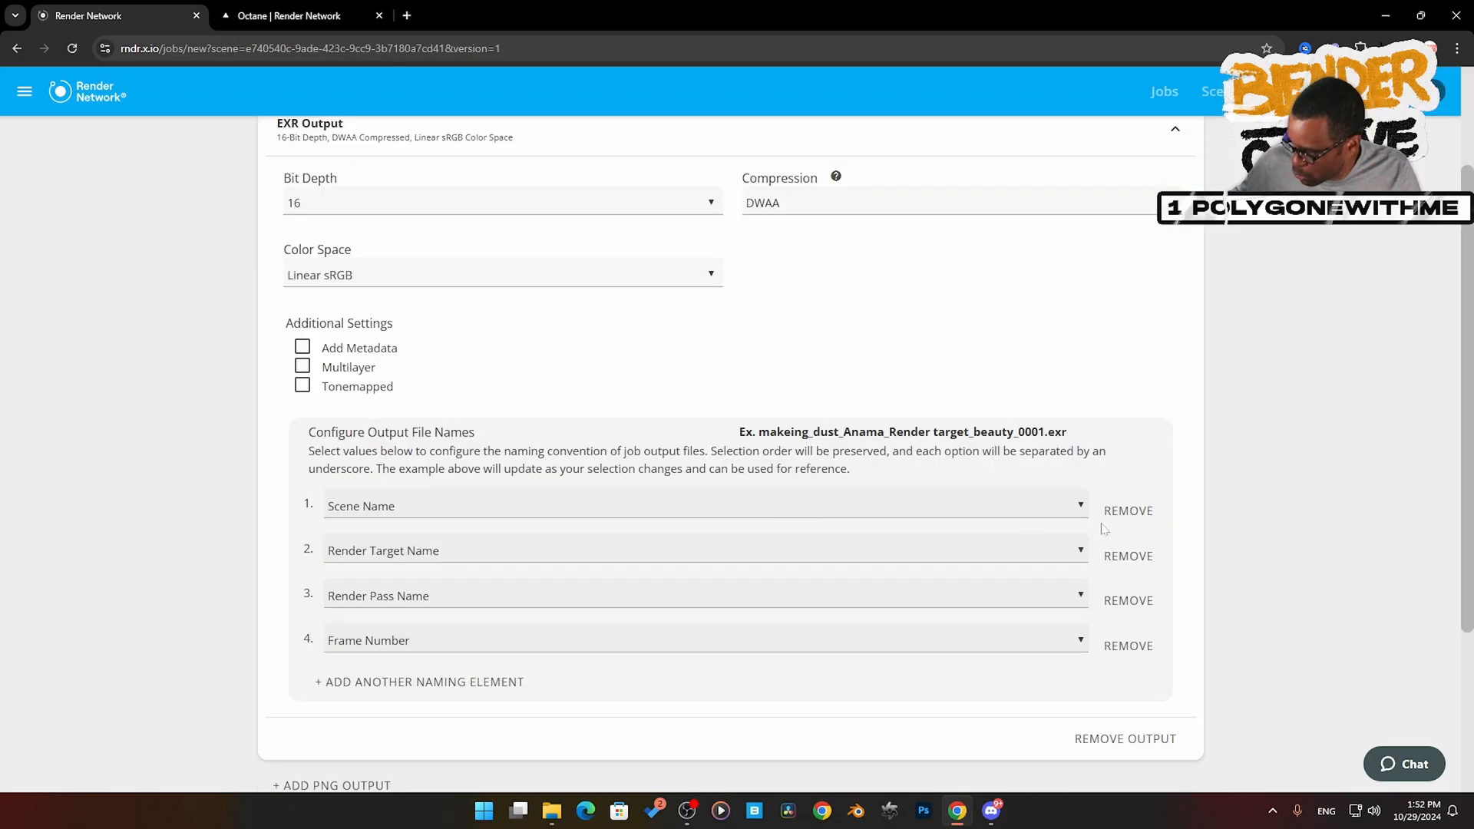
{"action": "scroll", "coordinate": [1103, 528], "scroll_direction": "down", "scroll_amount": 3}
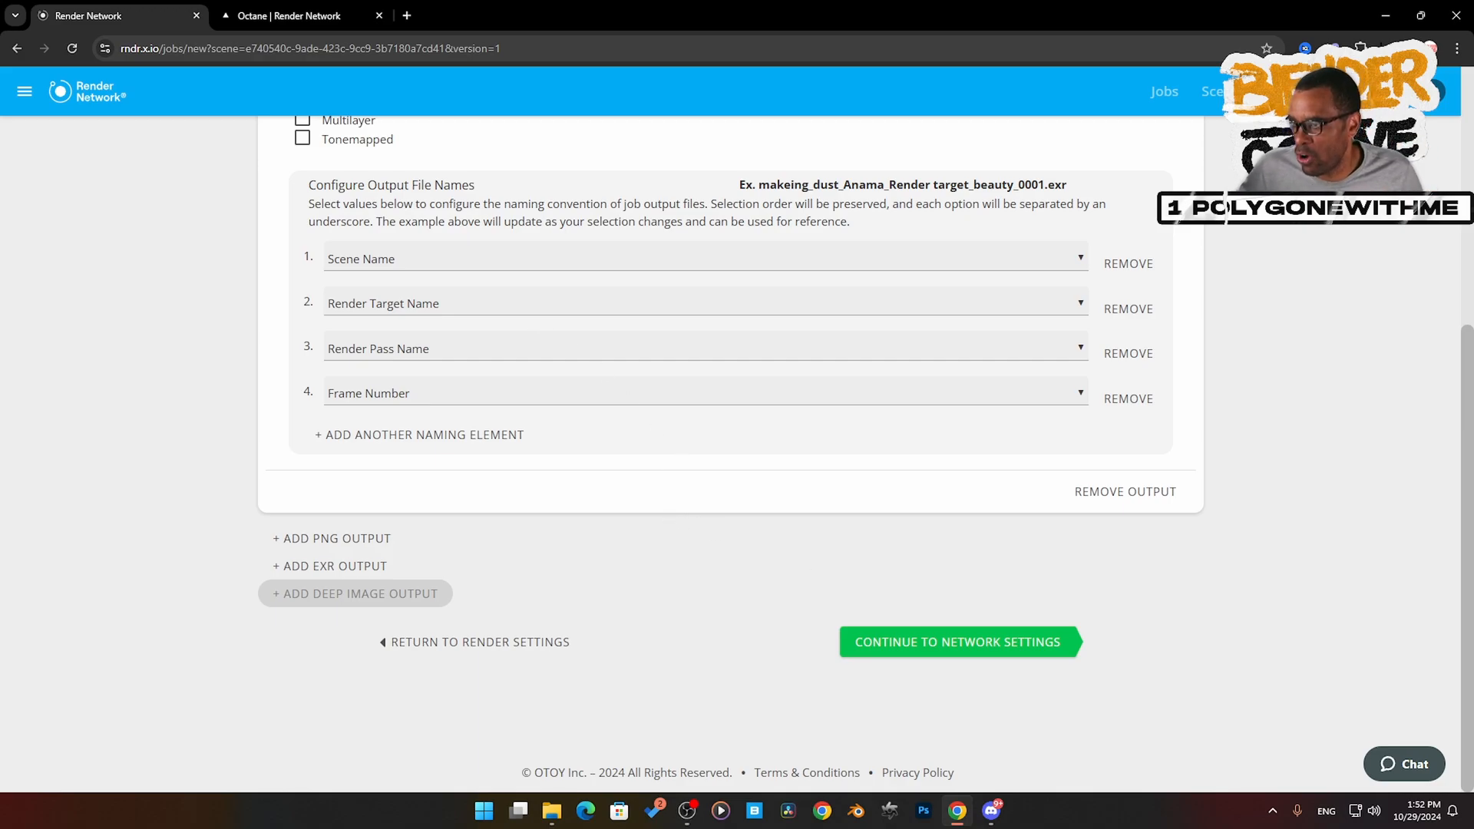
{"action": "scroll", "coordinate": [459, 259], "scroll_direction": "up", "scroll_amount": 5}
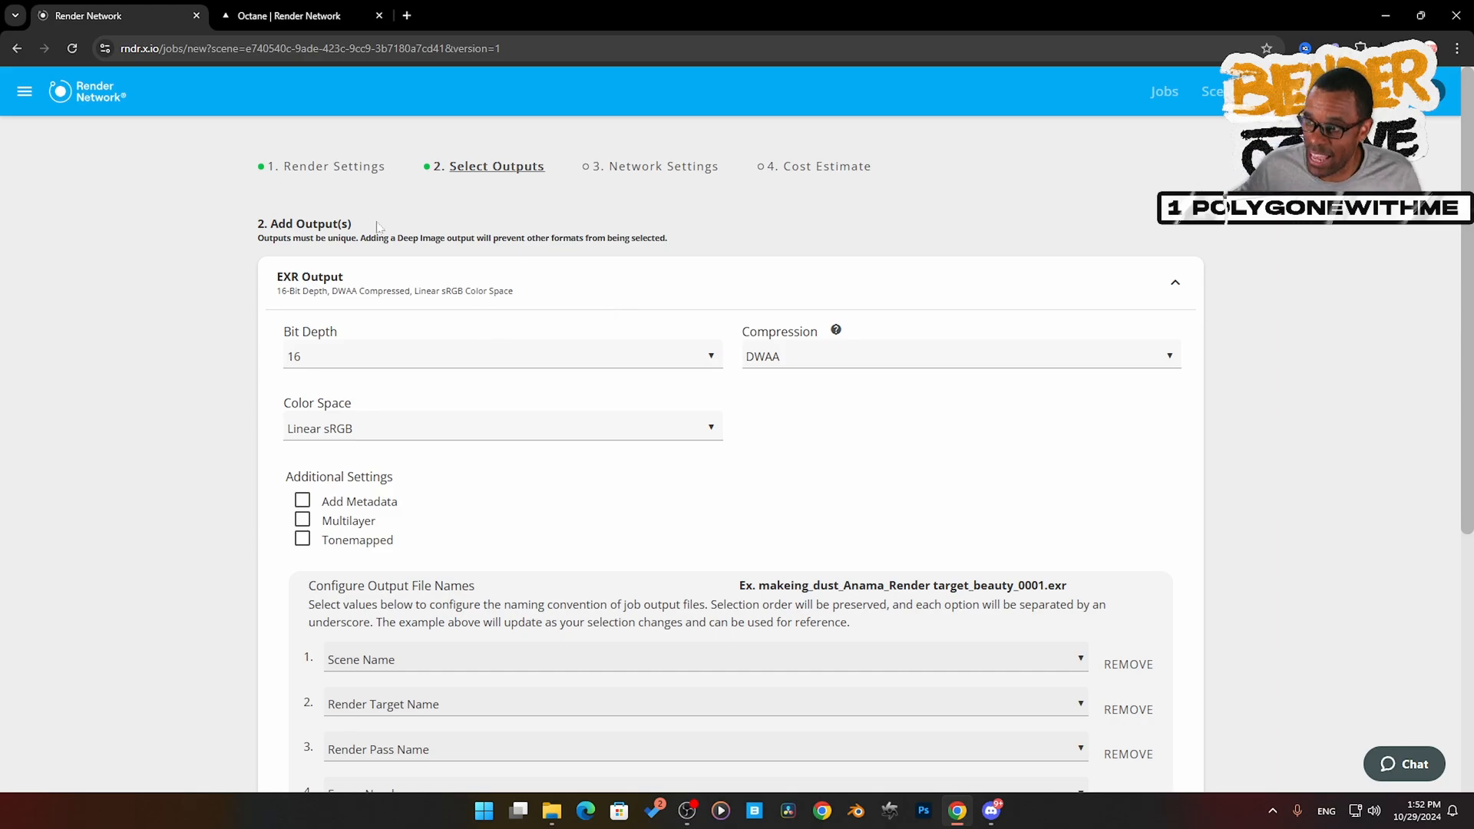
- Switch to the Octane page with the free Render Network credit offer
{"action": "key", "text": "ctrl+Tab"}
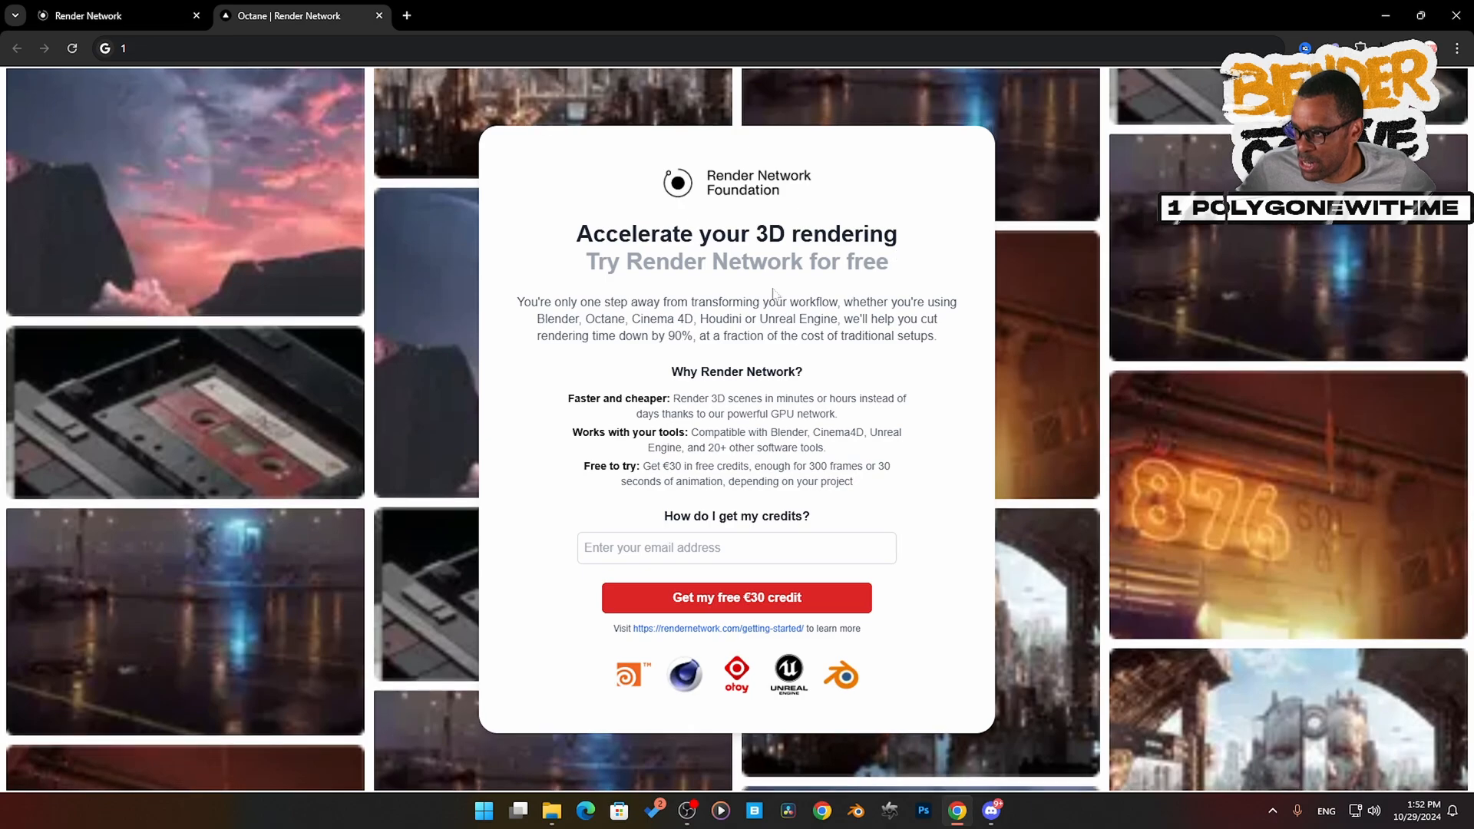